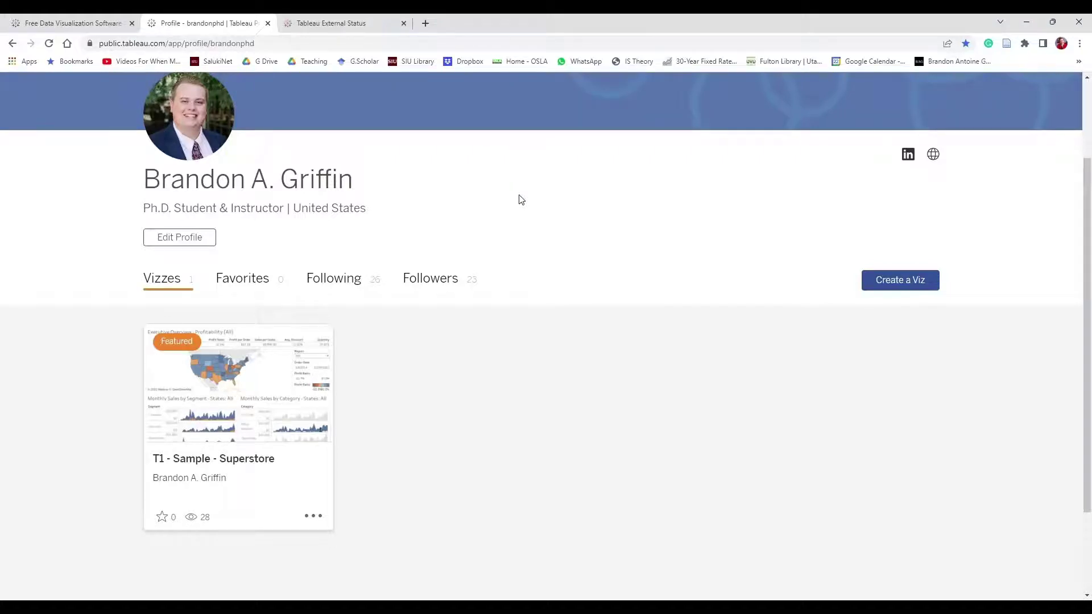
Open the T1 - Sample - Superstore viz from the profile and examine the state details on its profitability map
scroll(385, 342, up, 1)
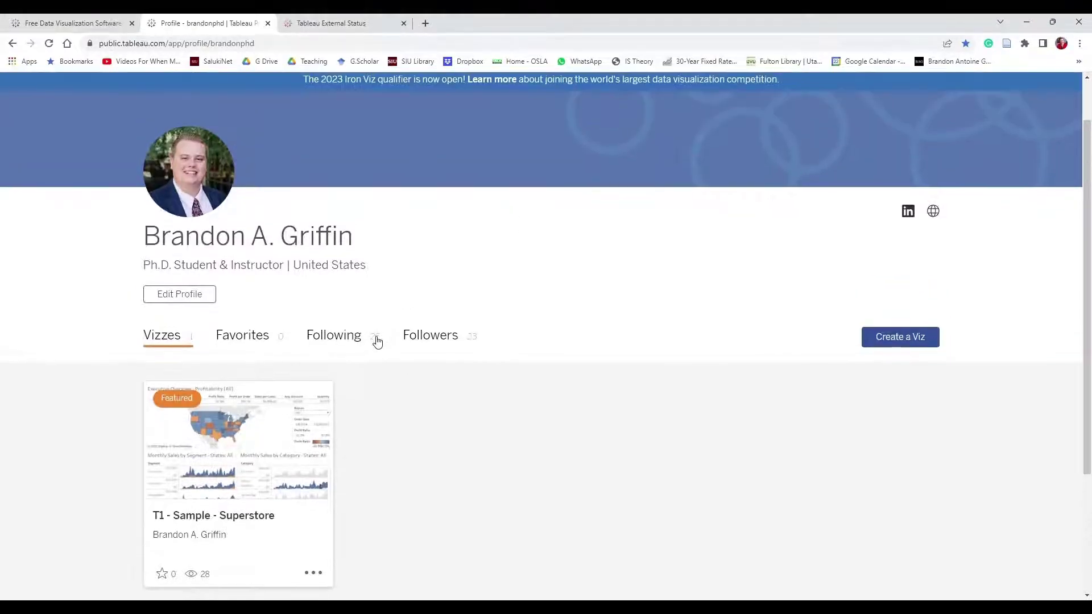
click(259, 514)
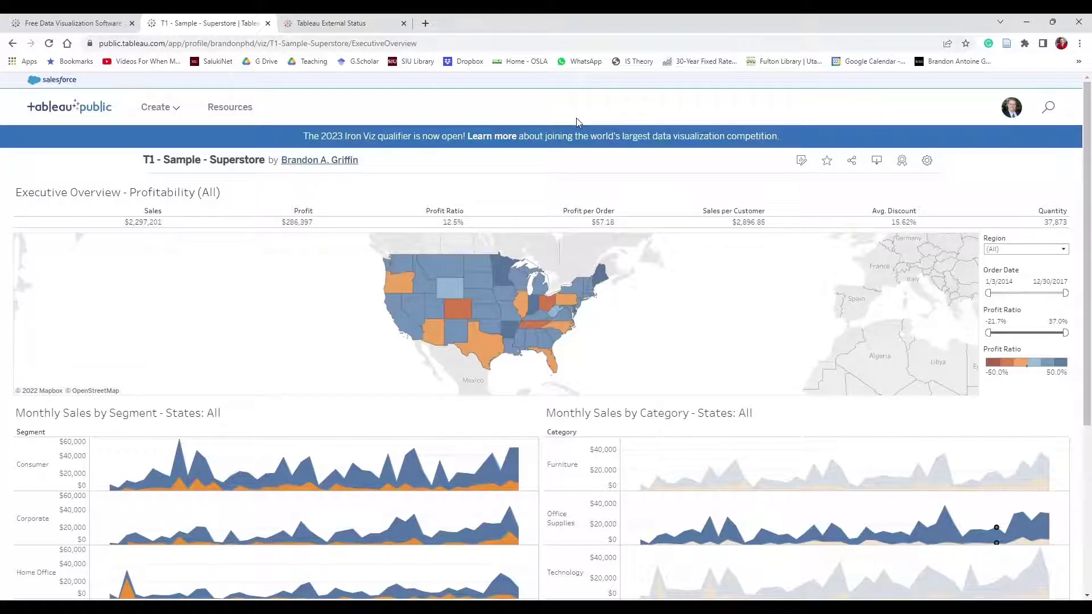
scroll(577, 123, down, 1)
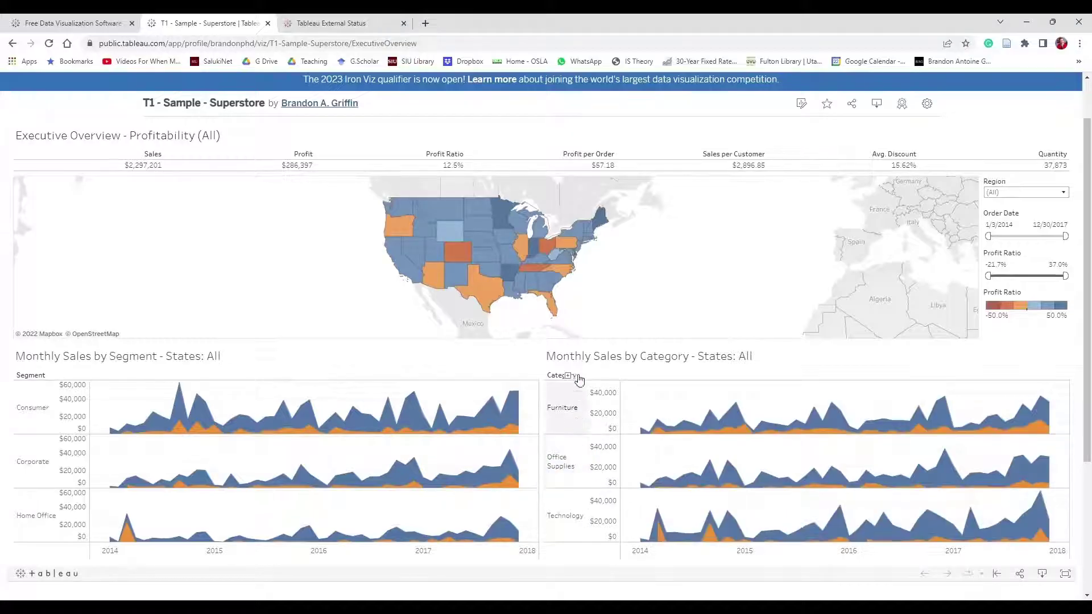
mouse_move(453, 254)
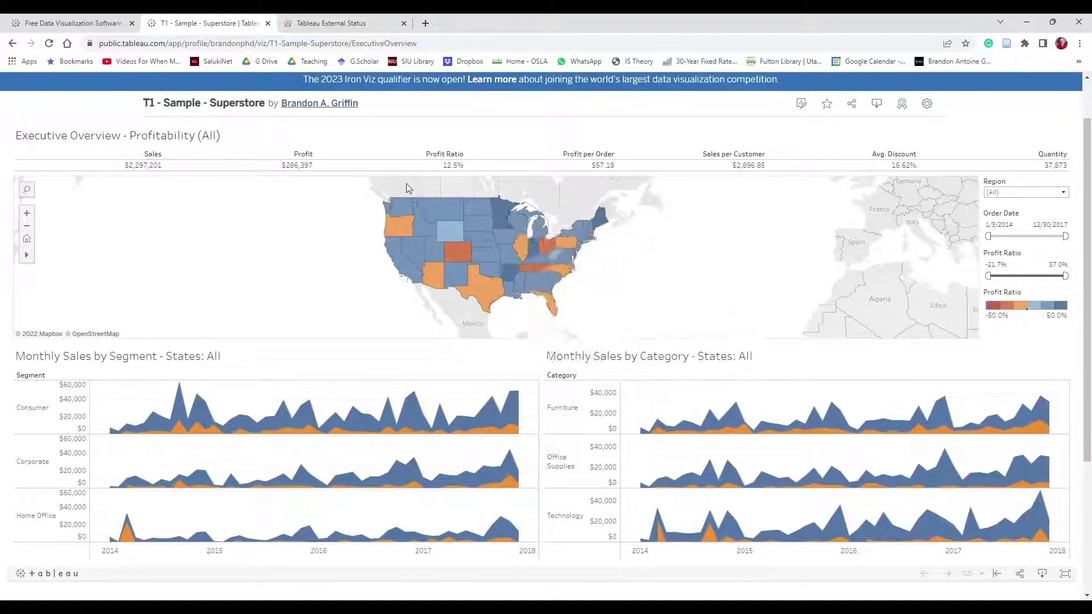
mouse_move(409, 218)
mouse_move(470, 283)
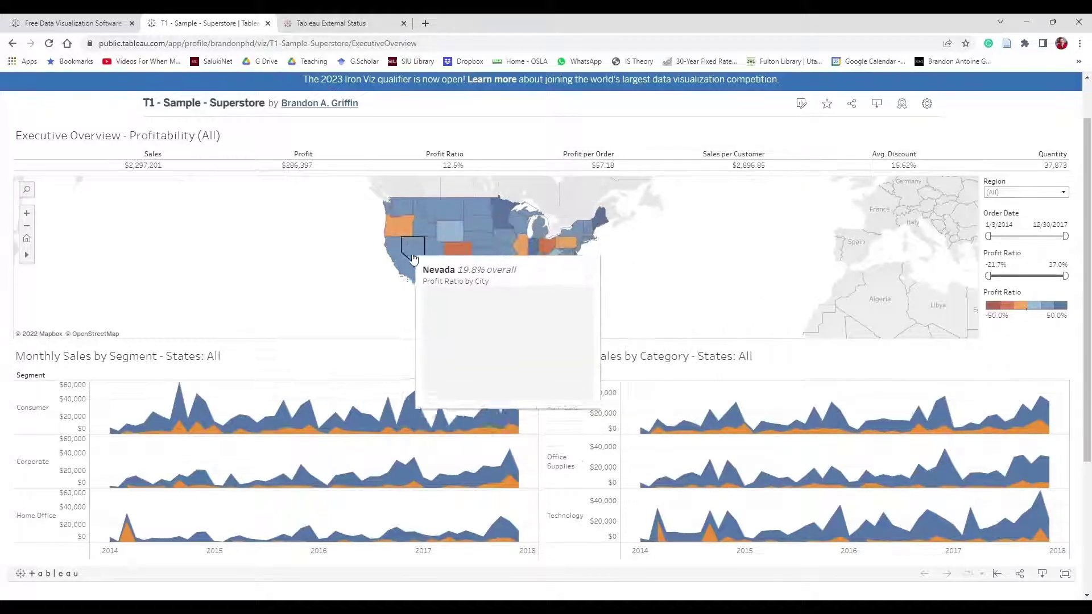
mouse_move(547, 300)
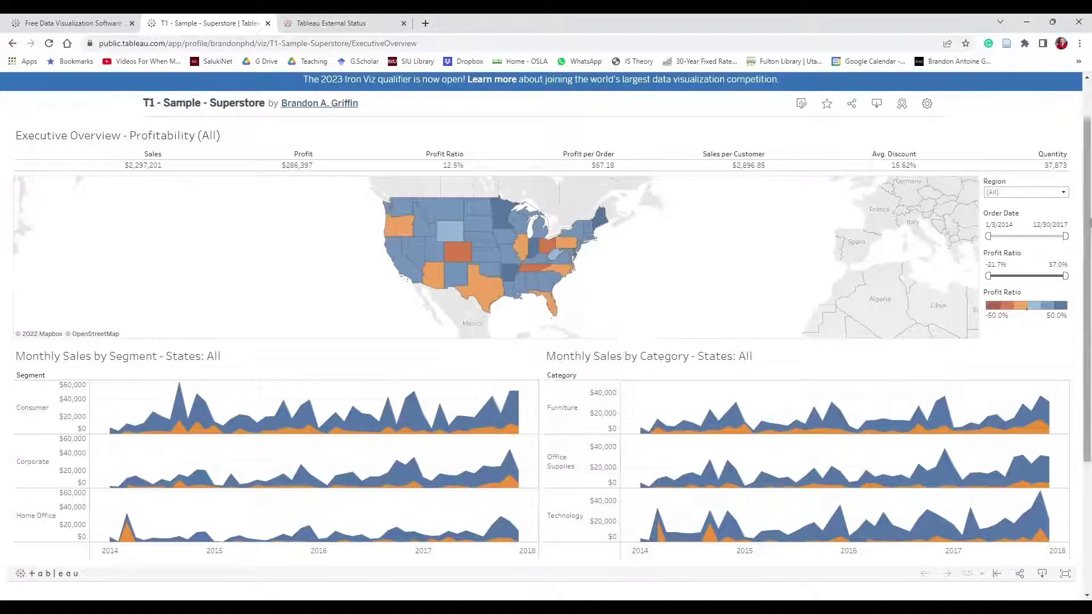
View the dashboard for the Central region and for South Dakota alone, clearing each filter after viewing
click(1063, 193)
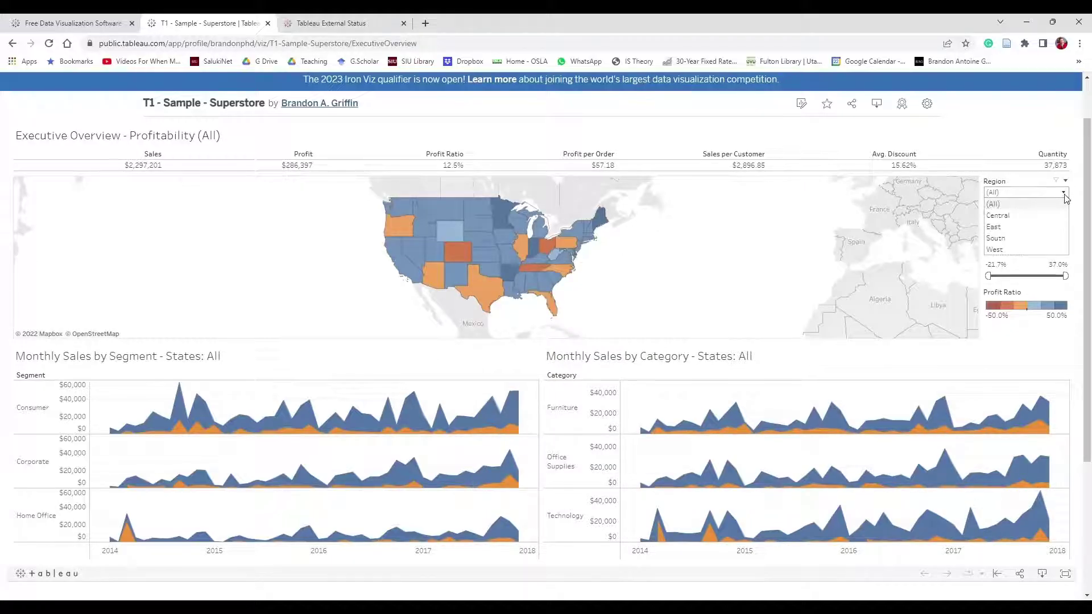
click(1024, 227)
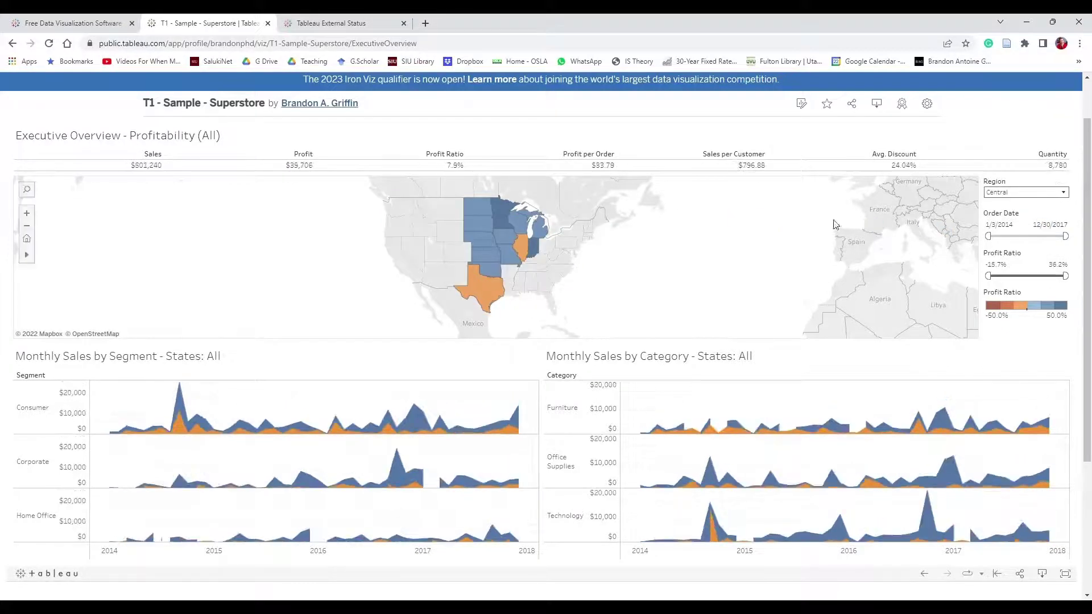
click(1051, 195)
click(1004, 205)
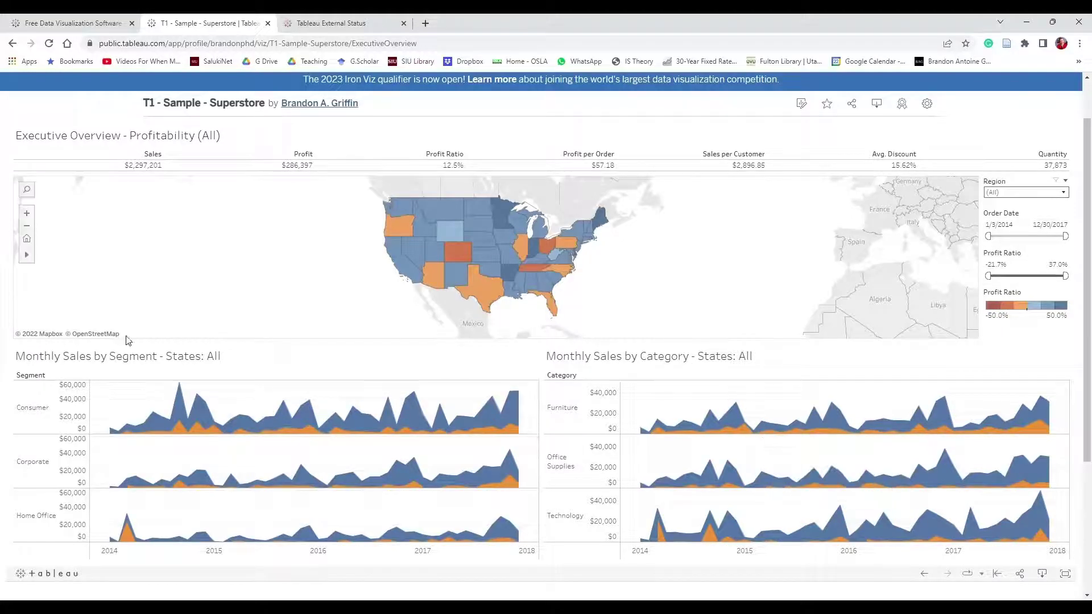
click(488, 231)
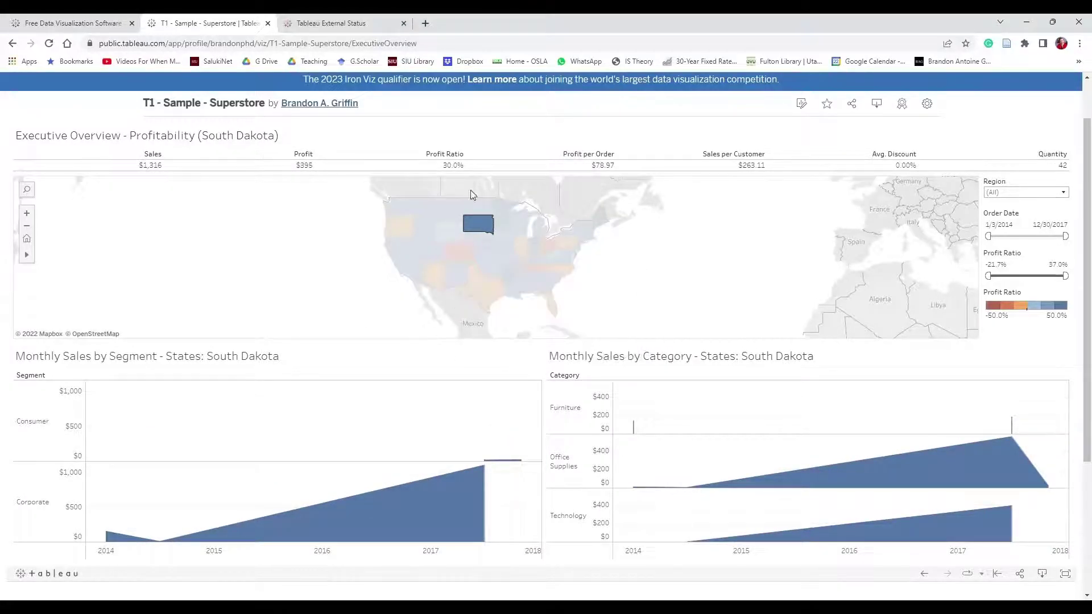
click(482, 232)
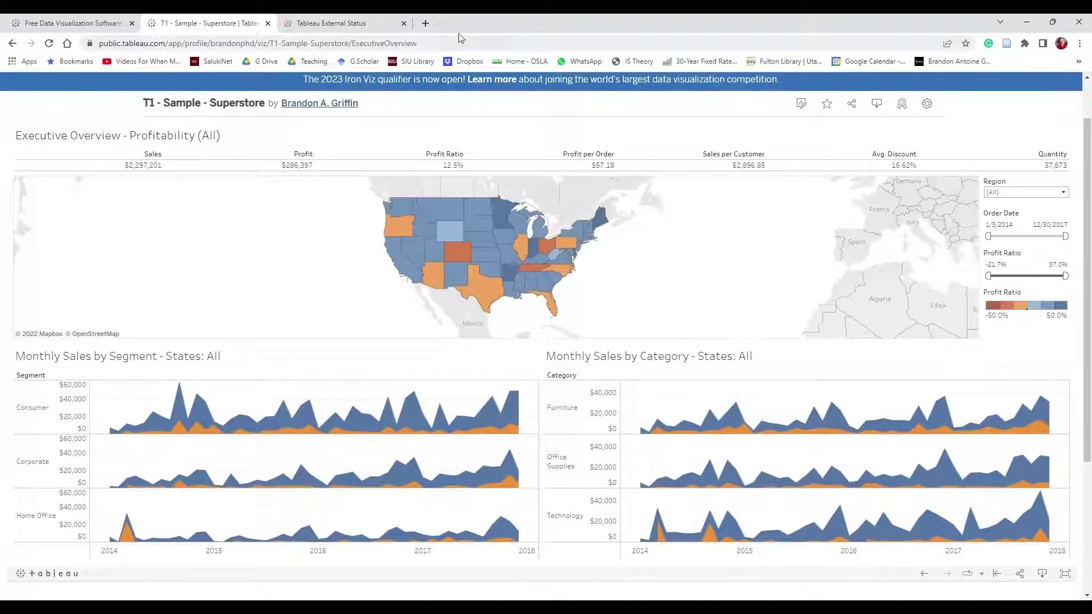
click(328, 24)
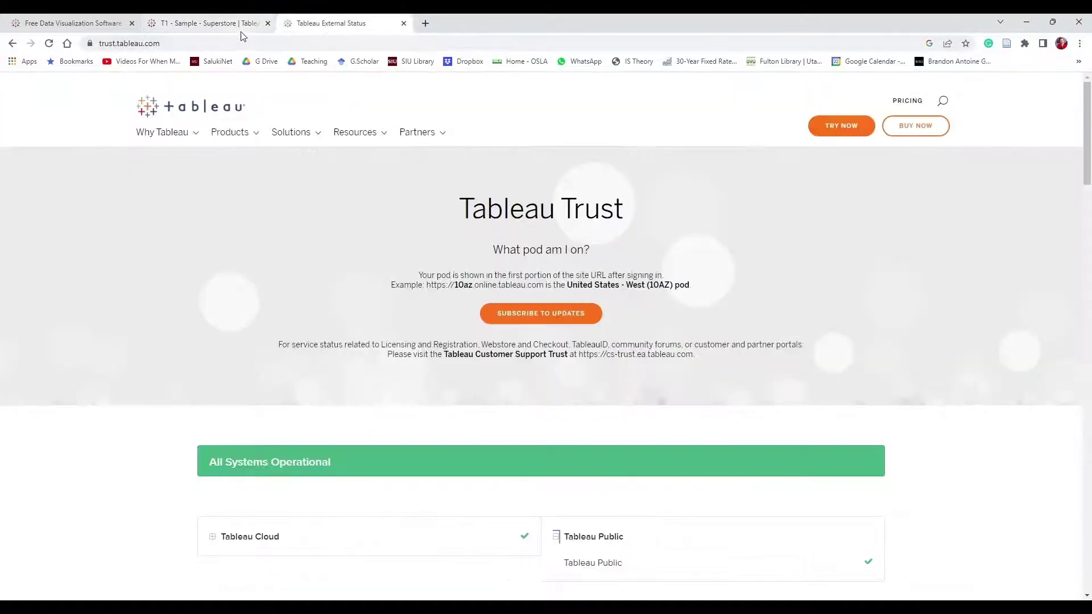
click(246, 25)
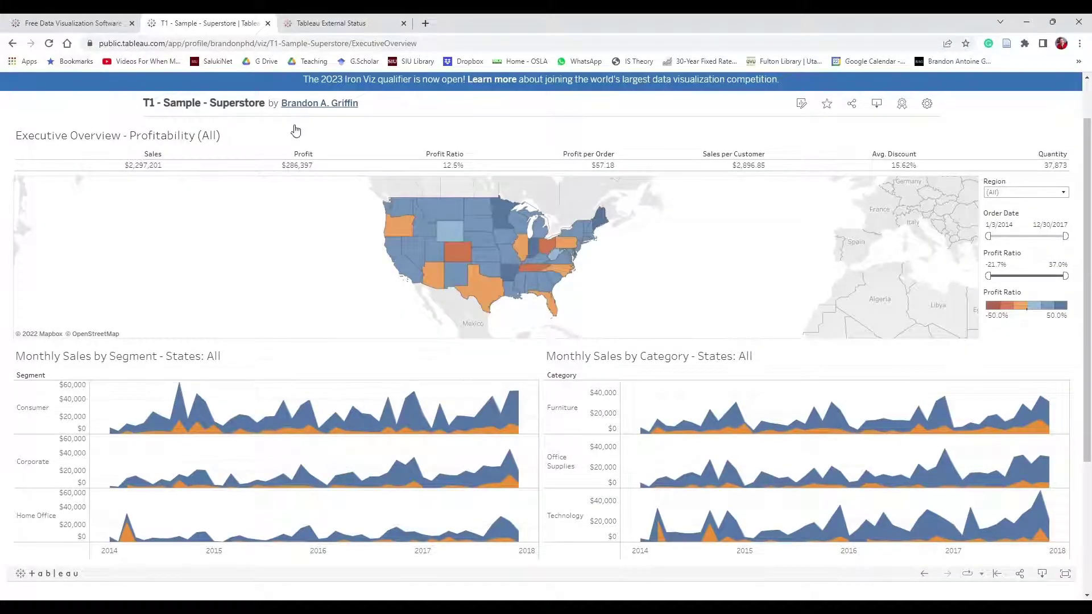
Create a new workbook with Web Authoring and upload the T1 - Sample - Superstore Excel file as its data source
scroll(295, 127, up, 2)
click(50, 108)
mouse_move(179, 115)
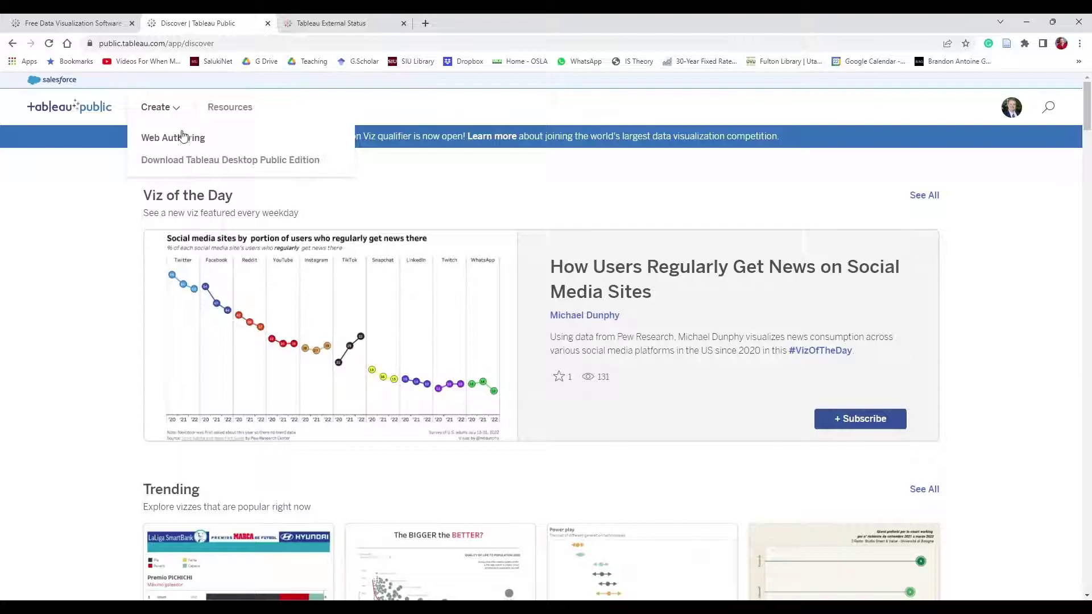
click(179, 138)
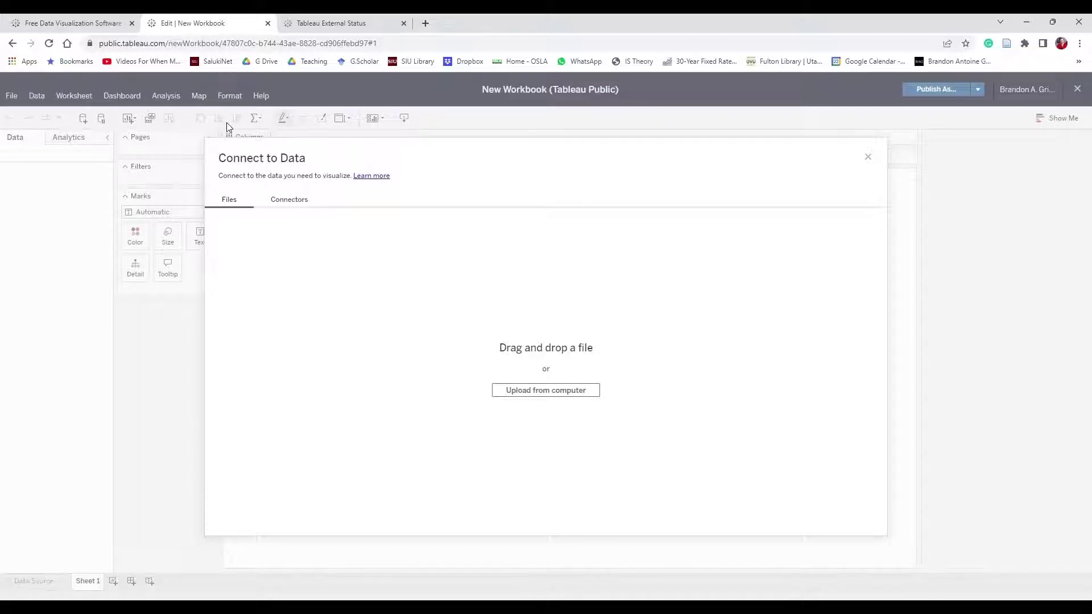
click(270, 198)
click(594, 390)
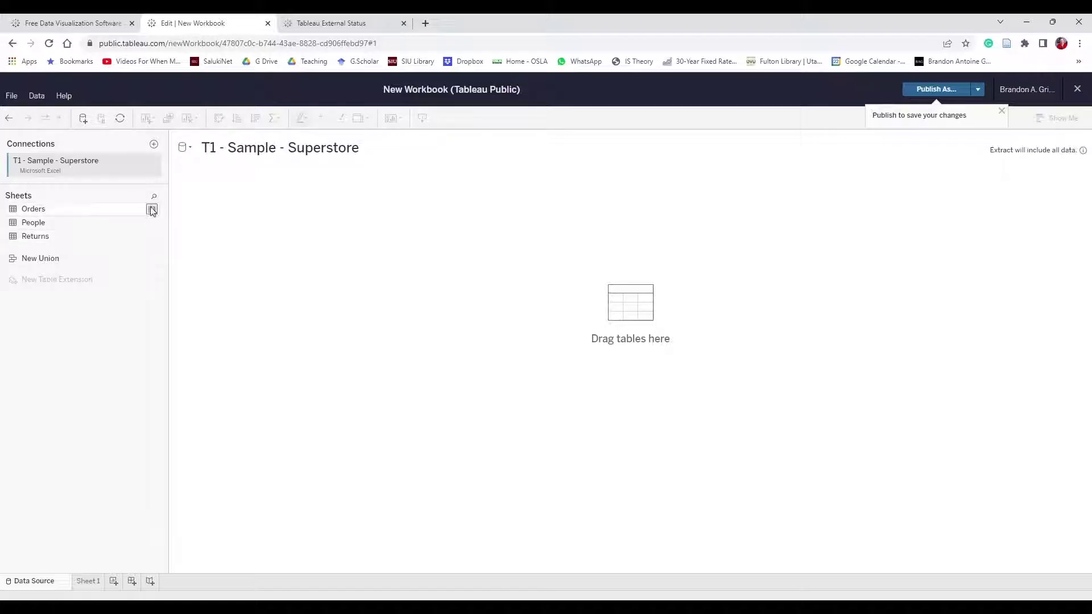
Preview the data of the Orders, People and Returns sheets one after another, closing each preview
click(153, 210)
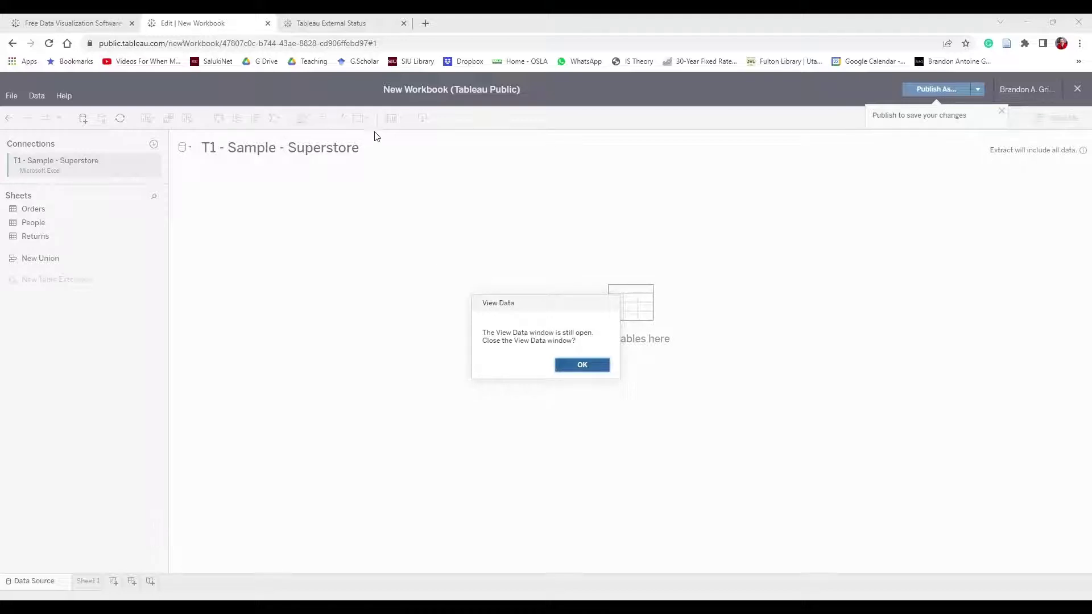
click(535, 25)
key(Return)
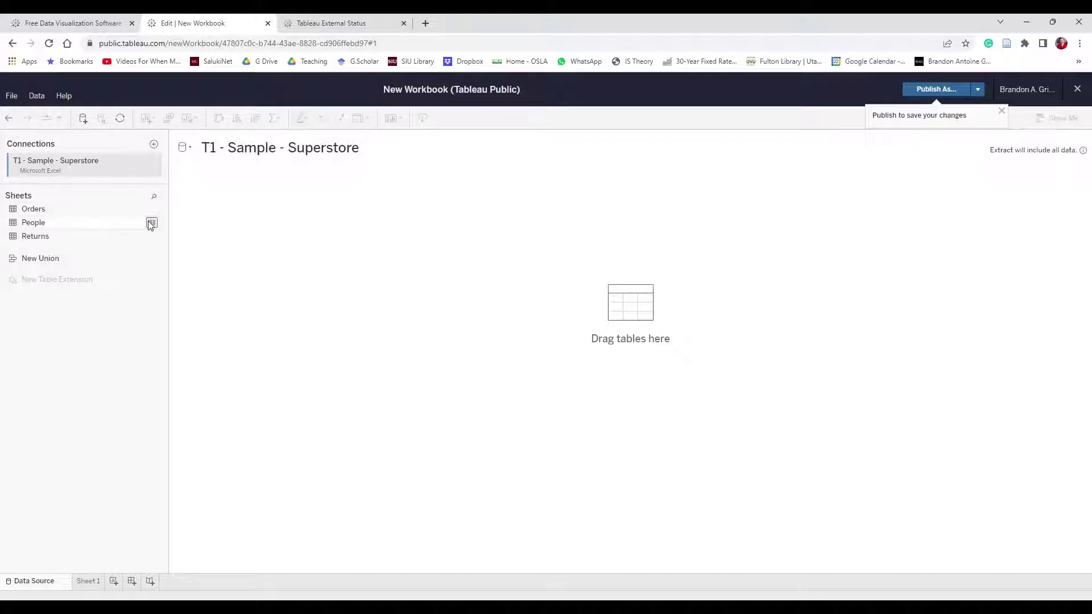
click(152, 222)
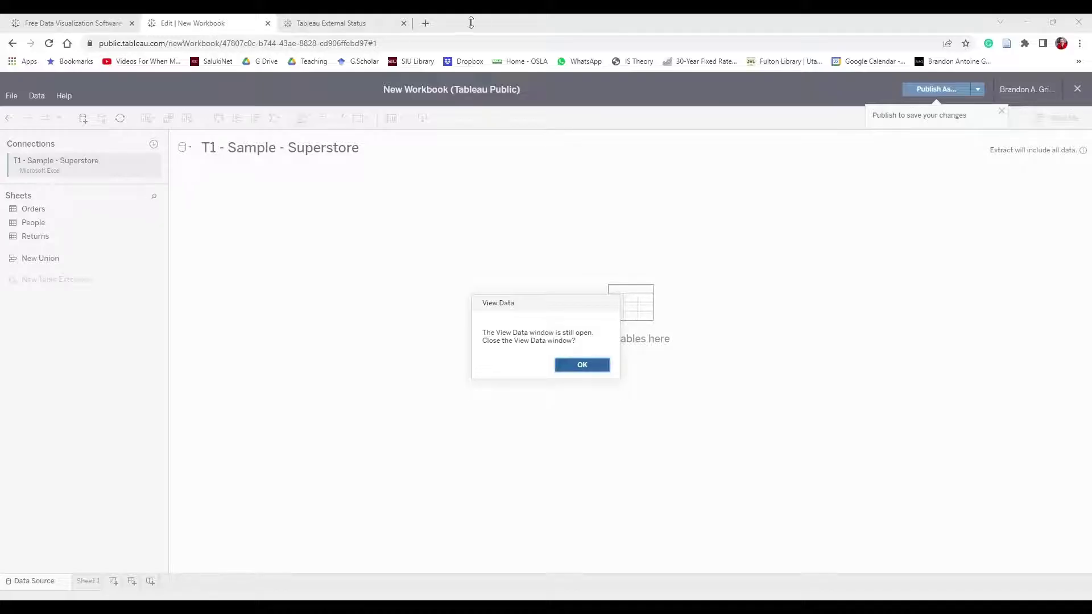
click(529, 23)
key(Return)
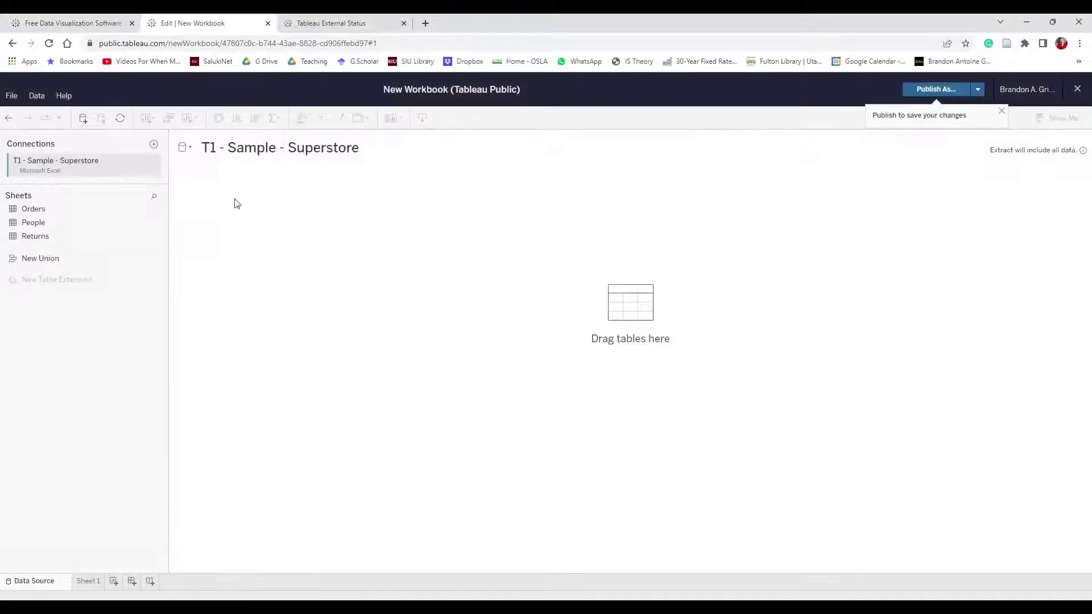
click(153, 239)
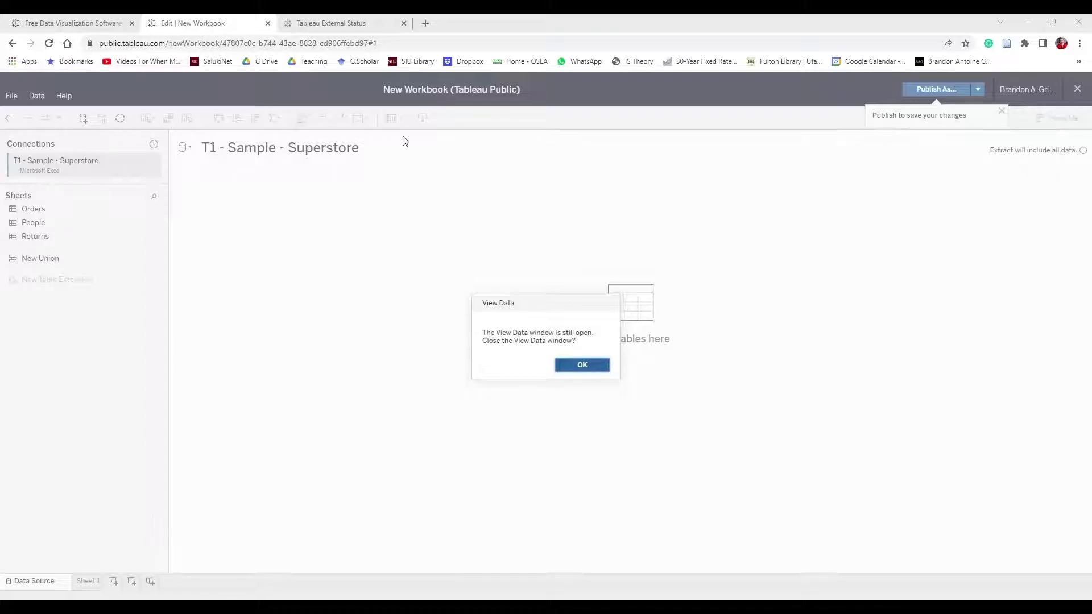
click(541, 25)
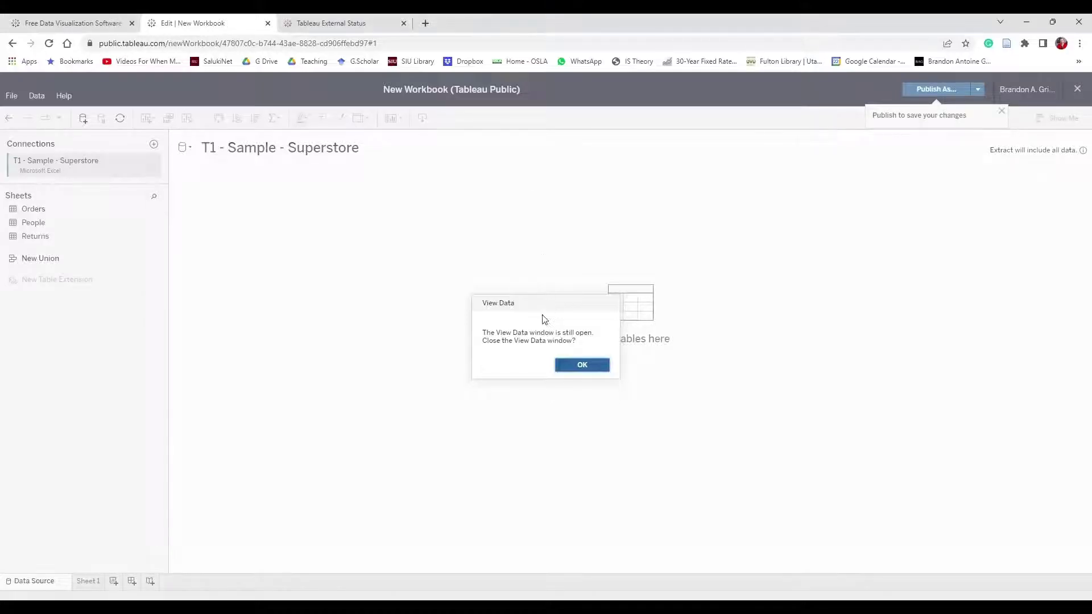
click(574, 364)
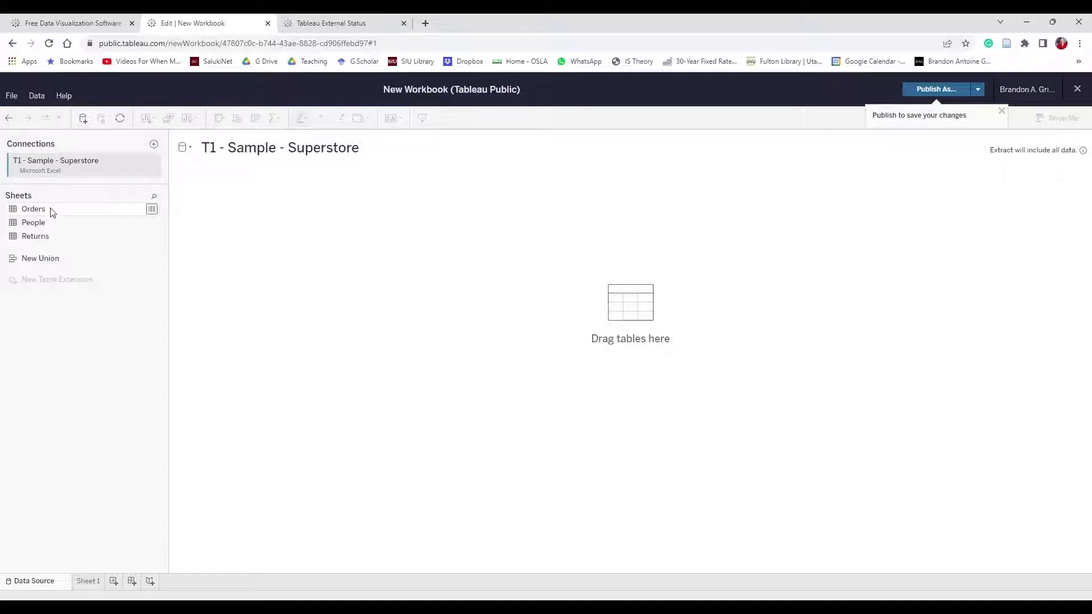
Add the Orders and Returns tables to the data model, related by Order ID with the = operator
drag(37, 213, 303, 263)
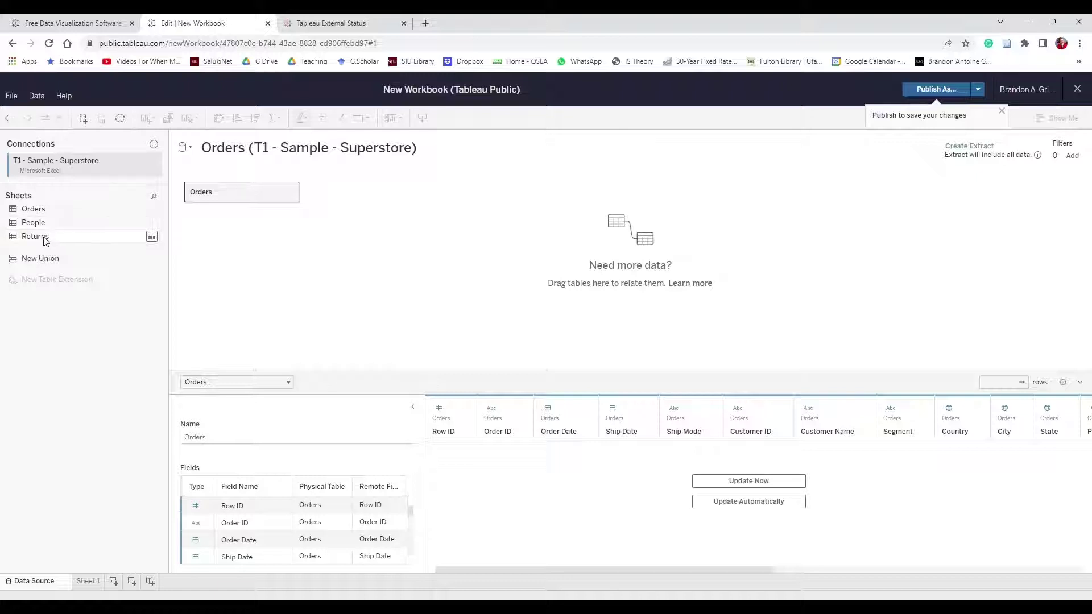
drag(44, 236, 399, 197)
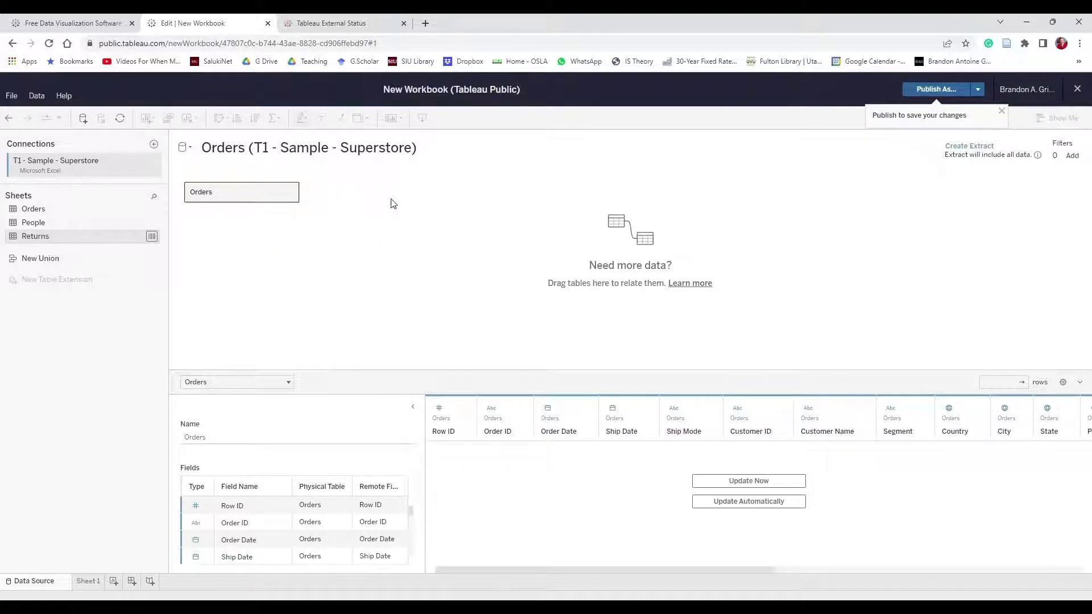
mouse_move(337, 195)
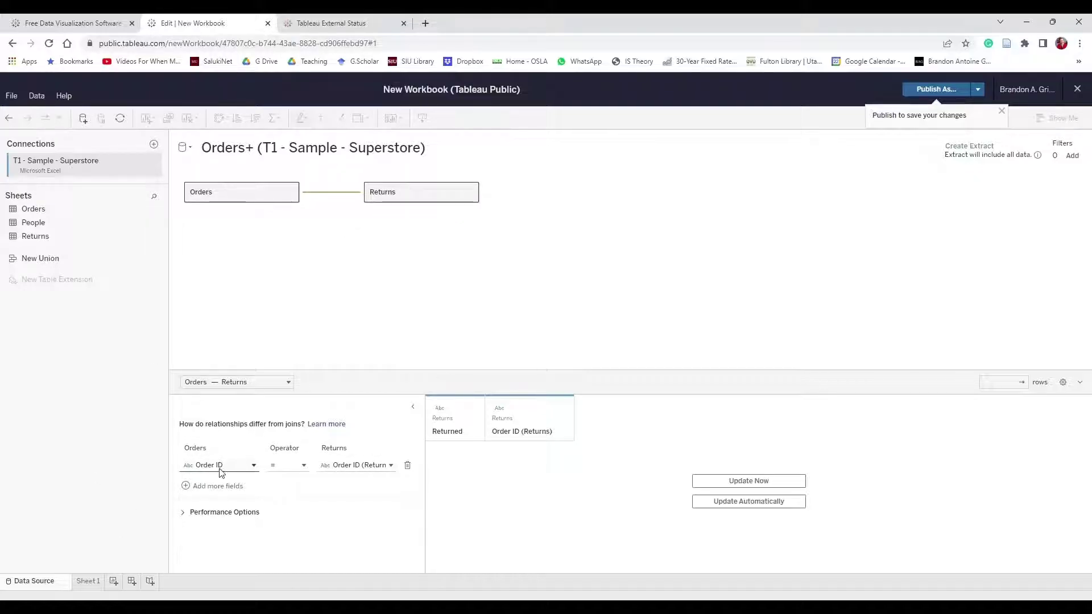
click(296, 468)
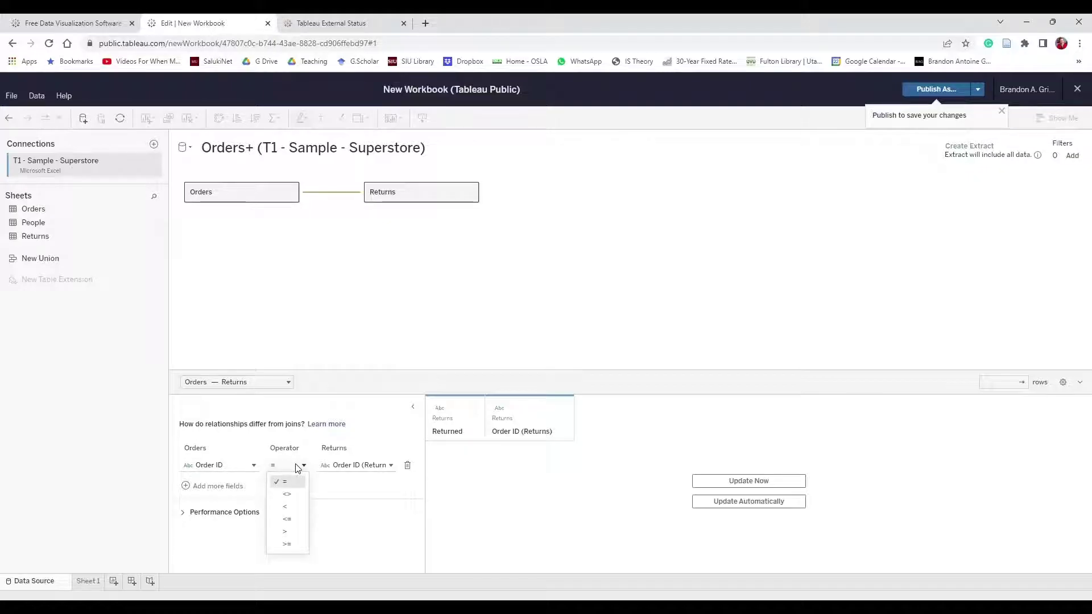
click(295, 467)
click(296, 468)
click(295, 468)
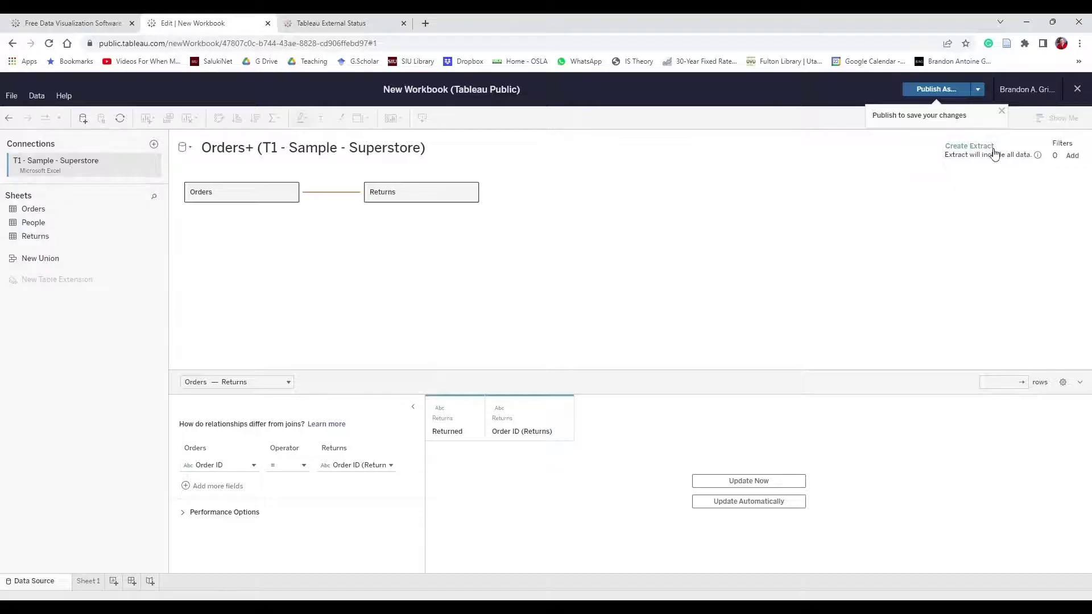
Dismiss the publish reminder, create the extract of all data and go to Sheet 1
mouse_move(1038, 156)
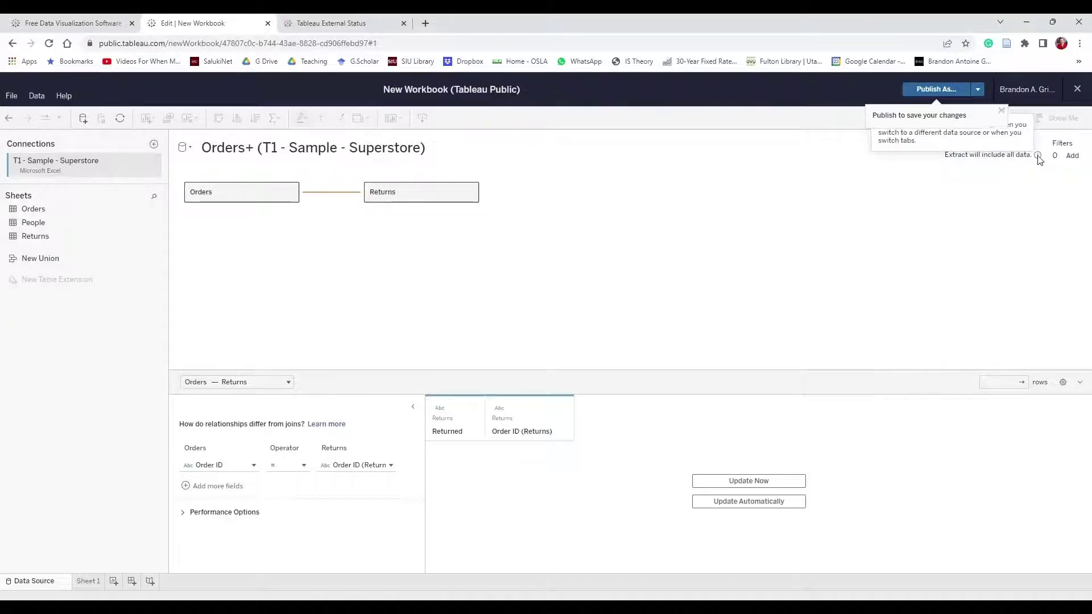
click(1002, 110)
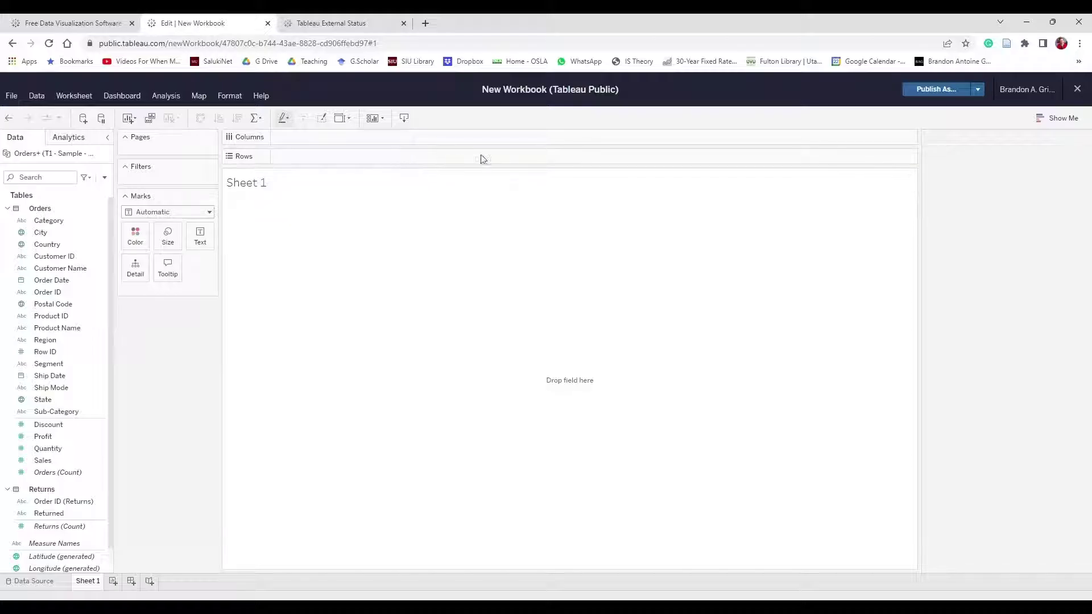
click(51, 583)
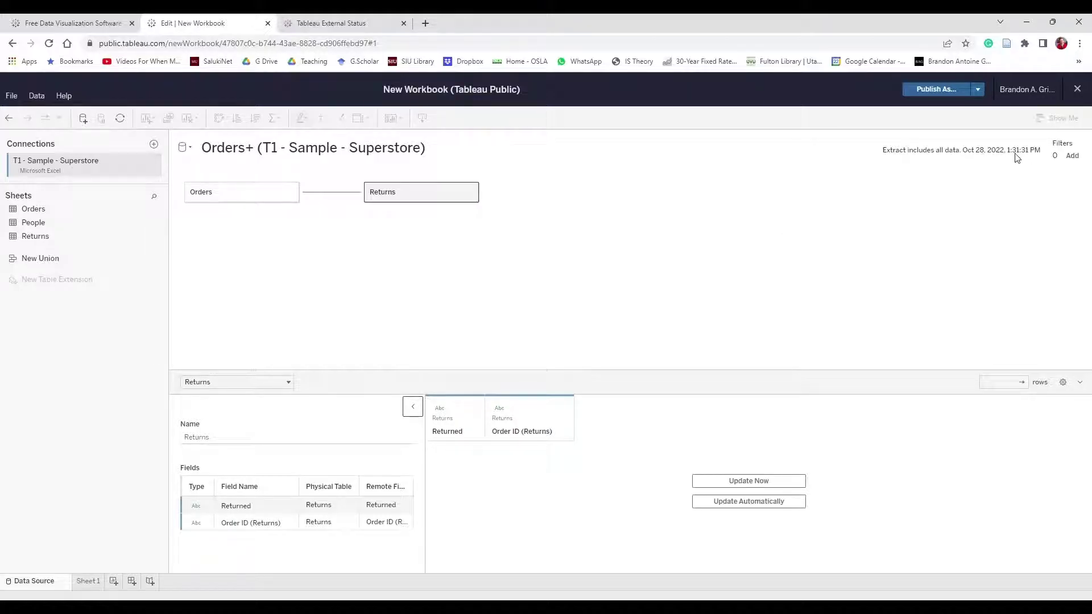
click(83, 584)
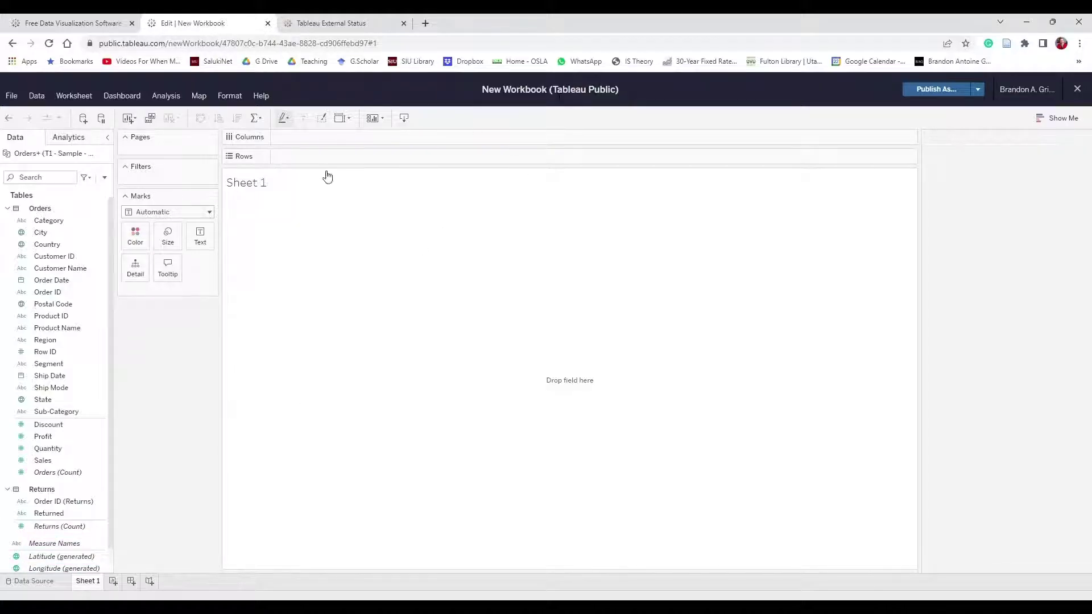
Rename the data source as Sample - Superstore on the data source page
click(42, 582)
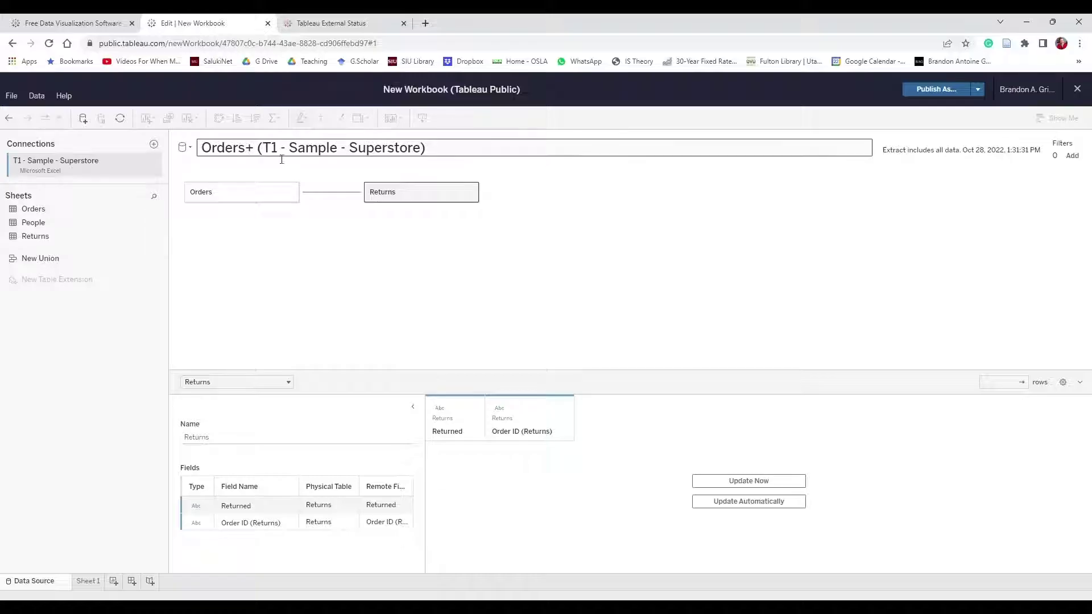
click(16, 95)
click(16, 95)
double_click(313, 148)
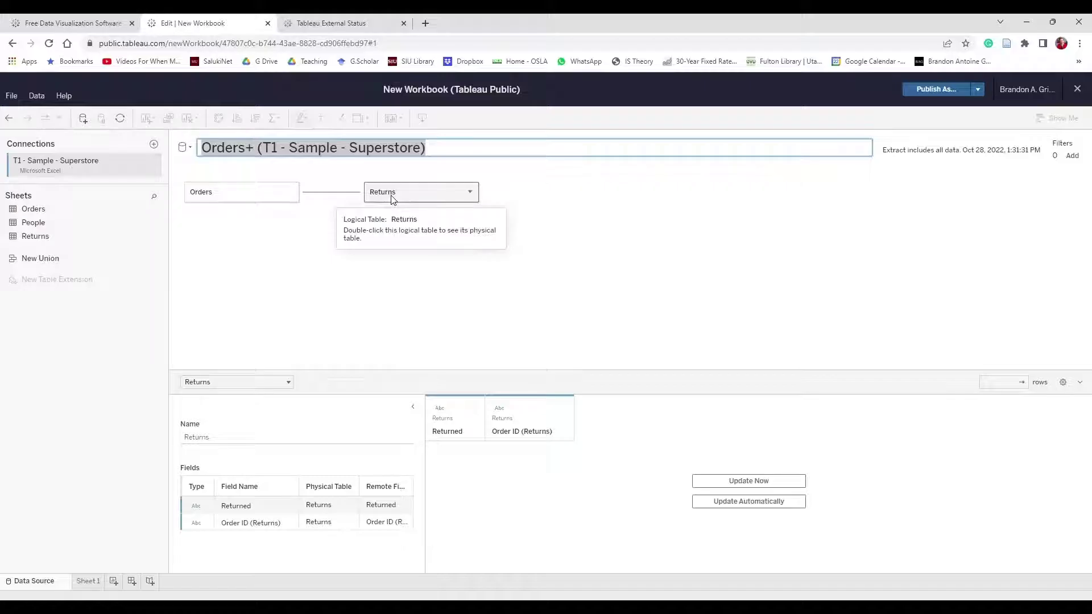
text(Sample O)
key(BackSpace)
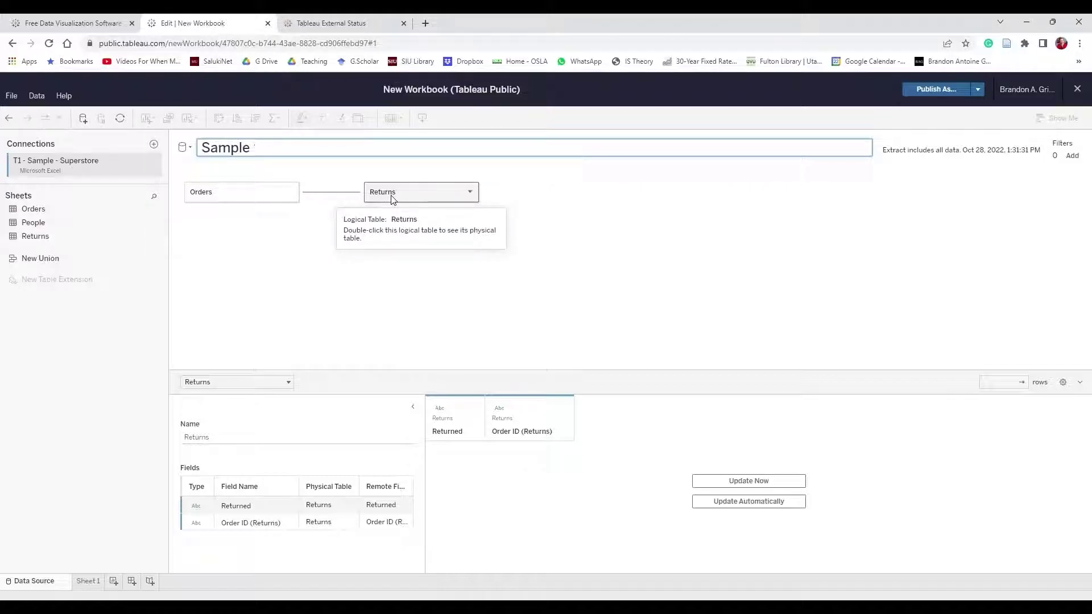
text(- Siperstore)
key(Return)
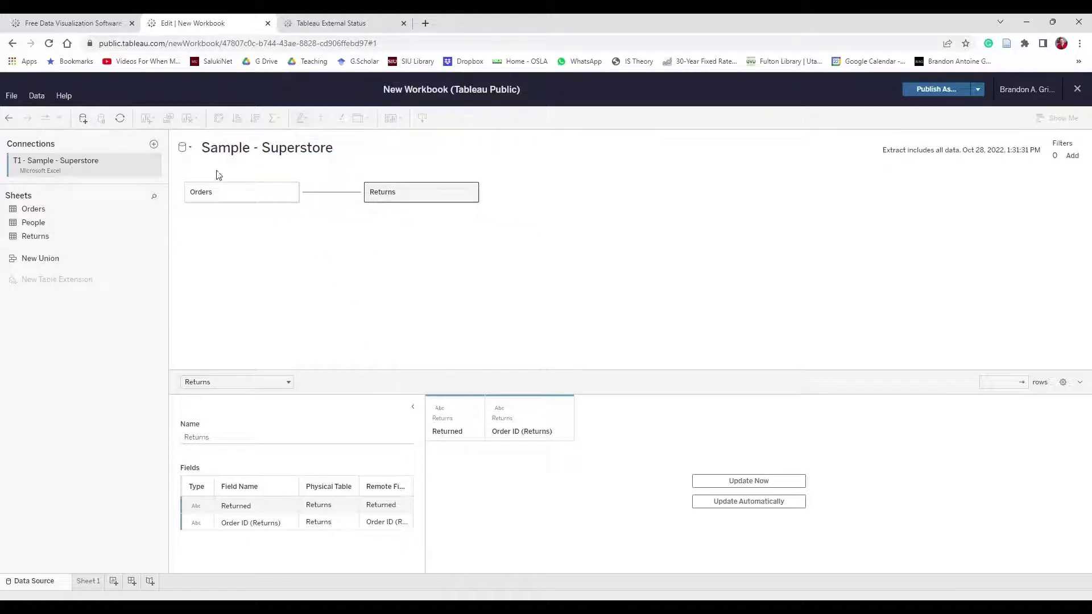
Return to Sheet 1 and rename the sheet as Profit Ratio by Geography
click(90, 582)
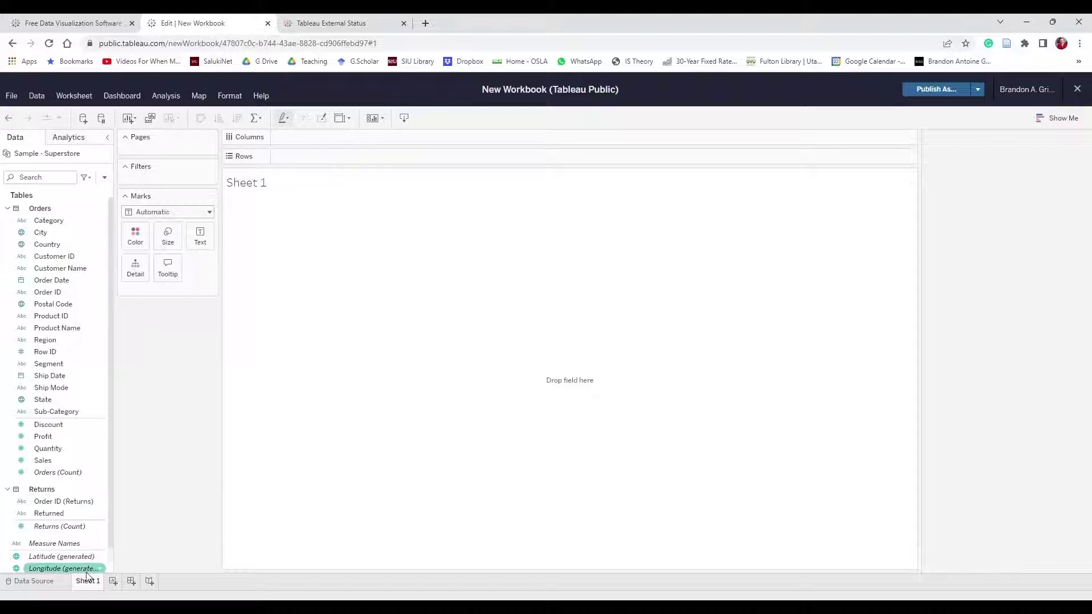
triple_click(561, 94)
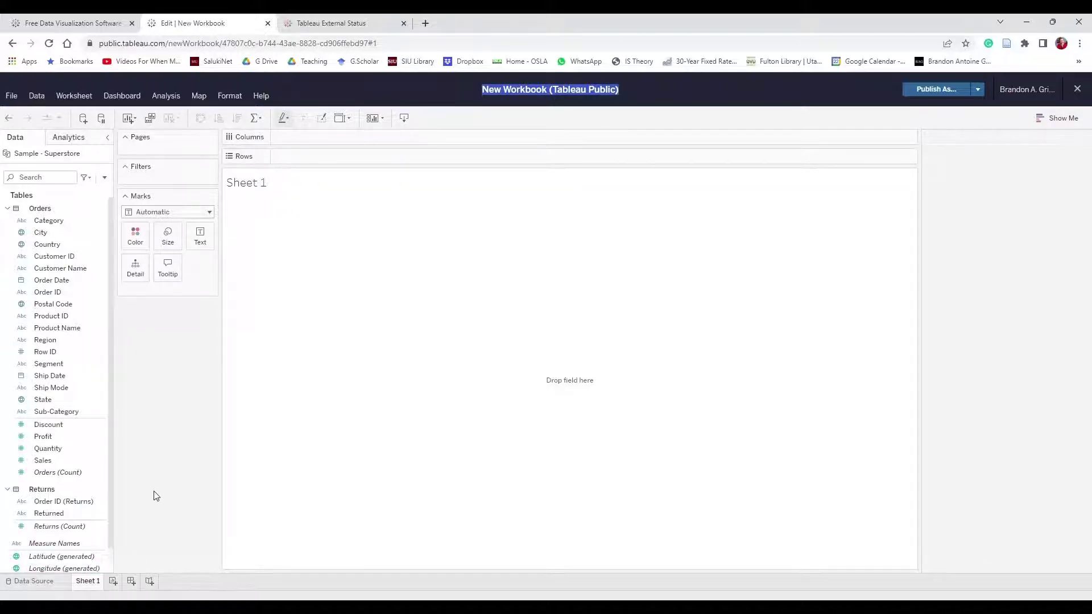
click(603, 106)
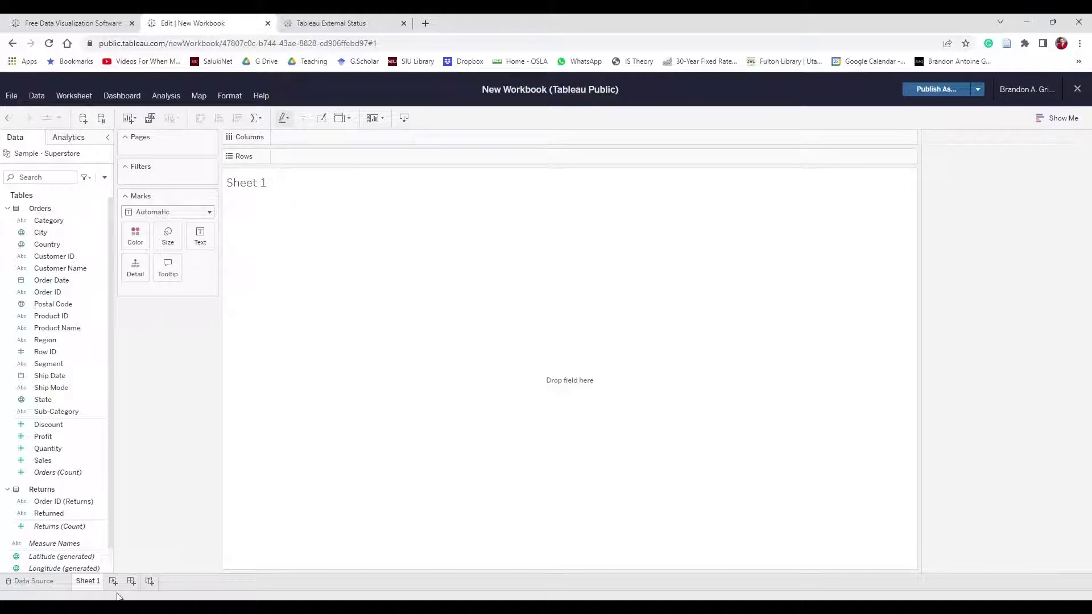
double_click(94, 583)
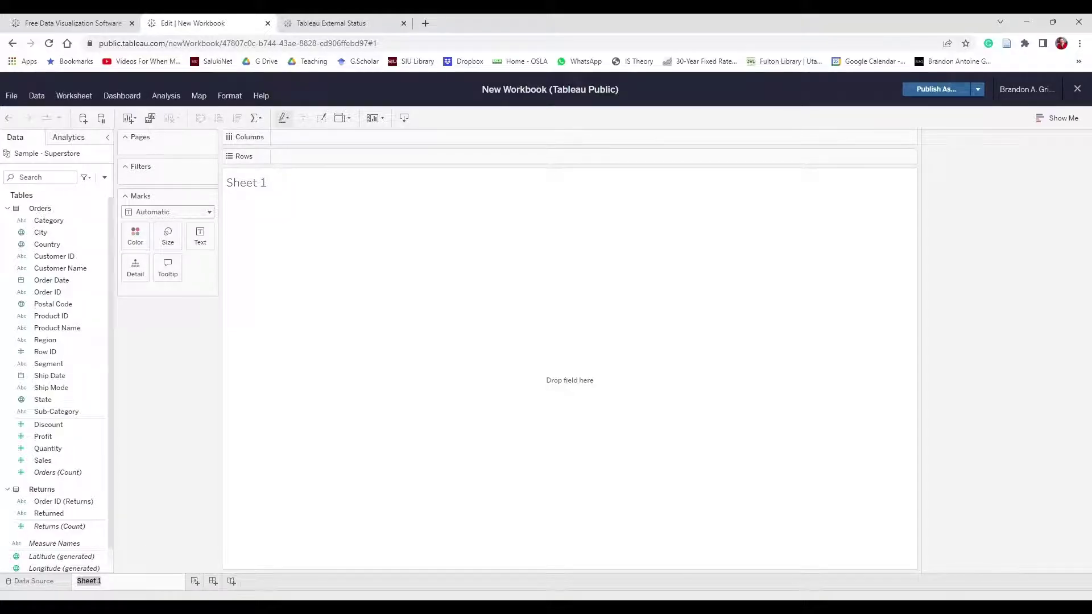
text(Profit Ratio by Geogra)
text(phy)
key(Return)
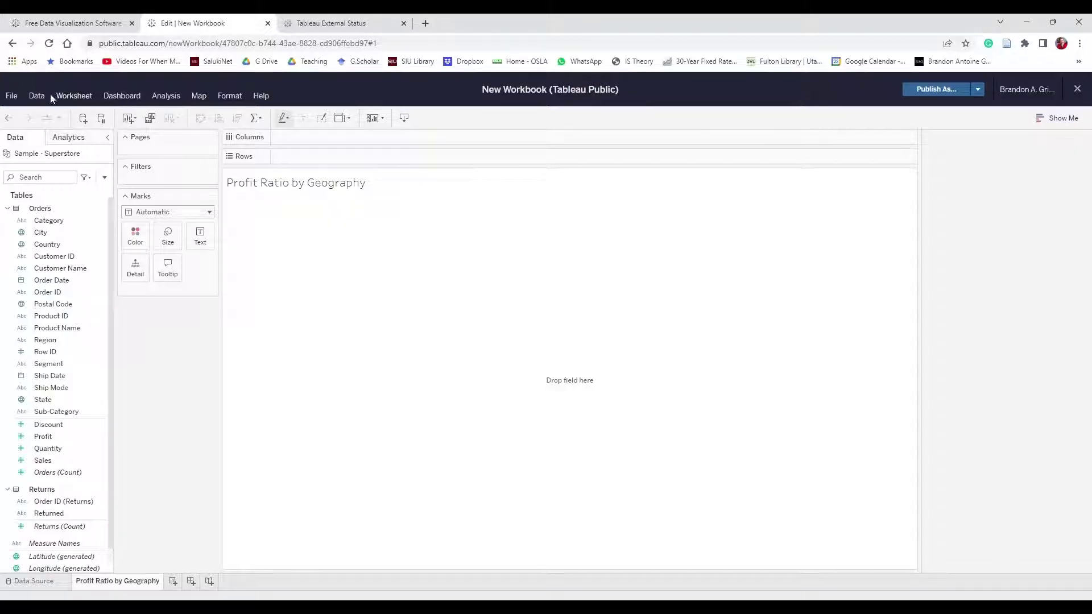
Create a calculated field named Profit Ratio
click(17, 94)
click(17, 94)
click(166, 96)
click(292, 202)
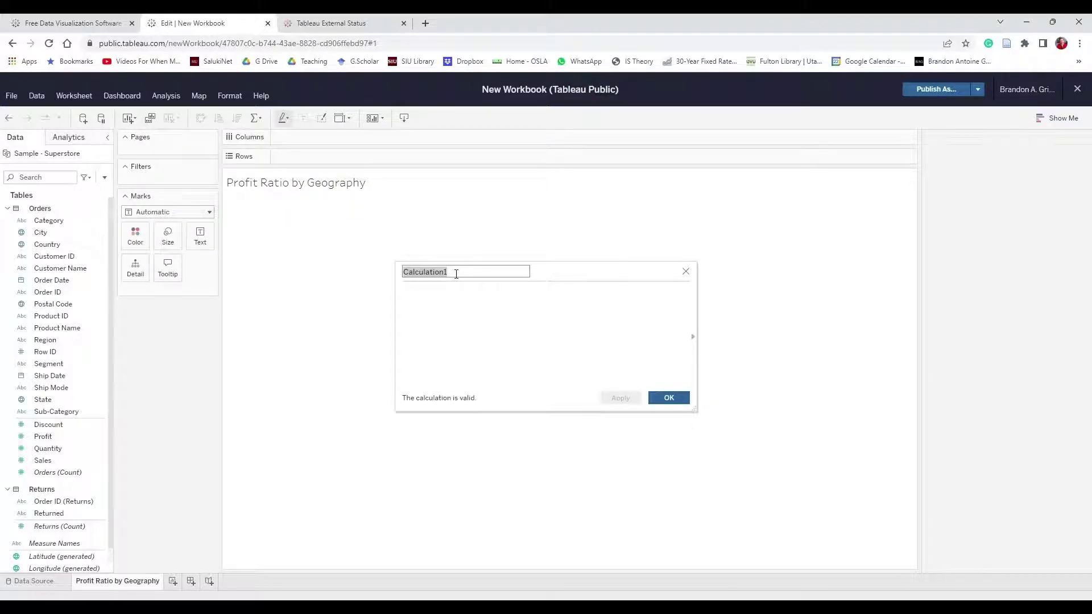
text(P)
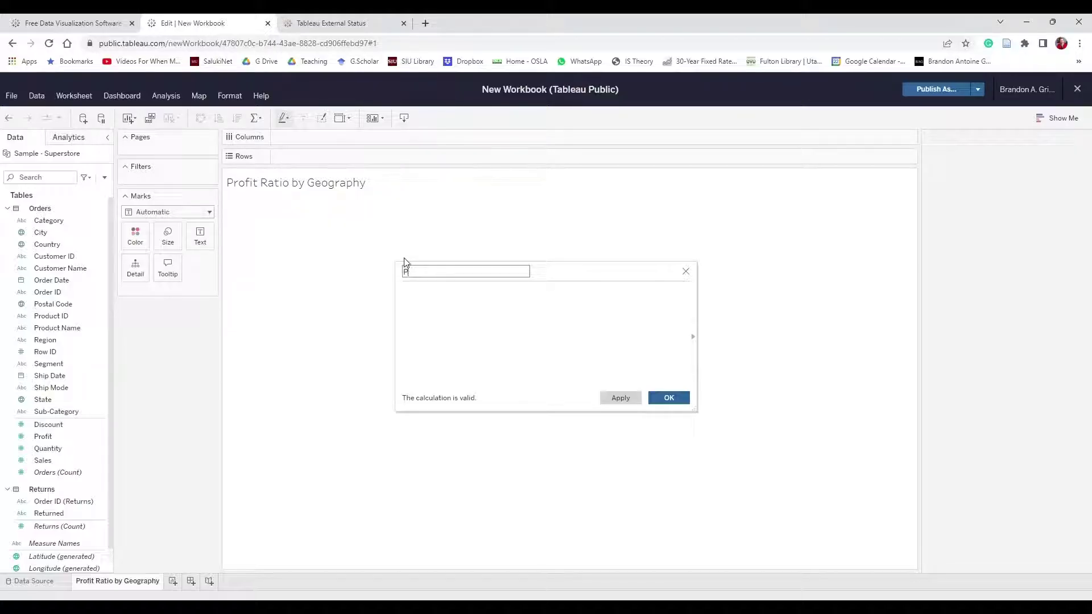
text(rofit Ratio)
key(Tab)
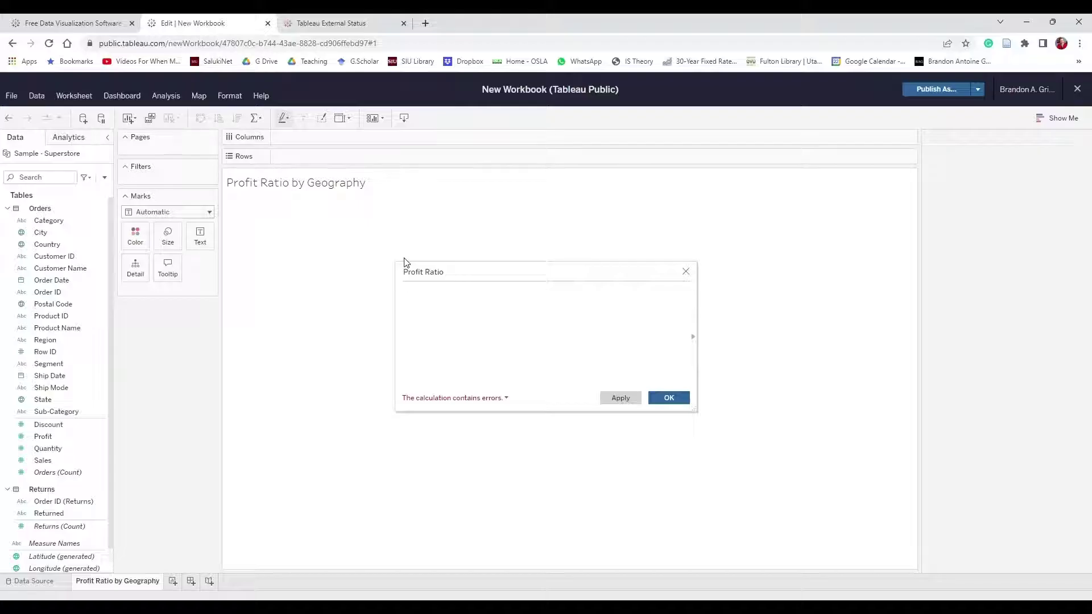
Enter the formula sum([Profit])/sum([Sales]) for the Profit Ratio calculation and save the field
text(sum(PROFIT)
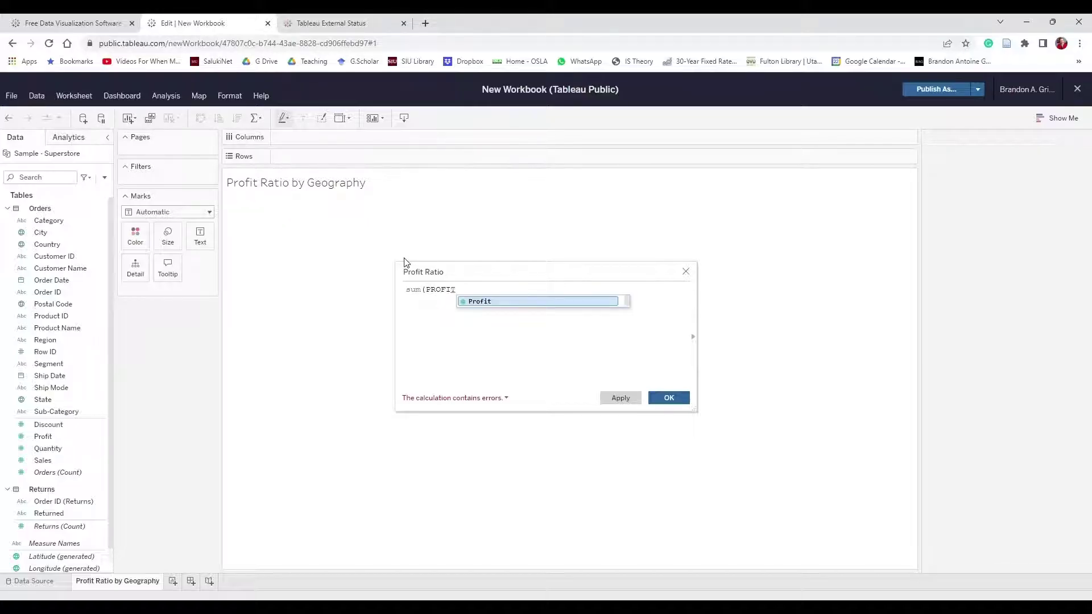
click(475, 302)
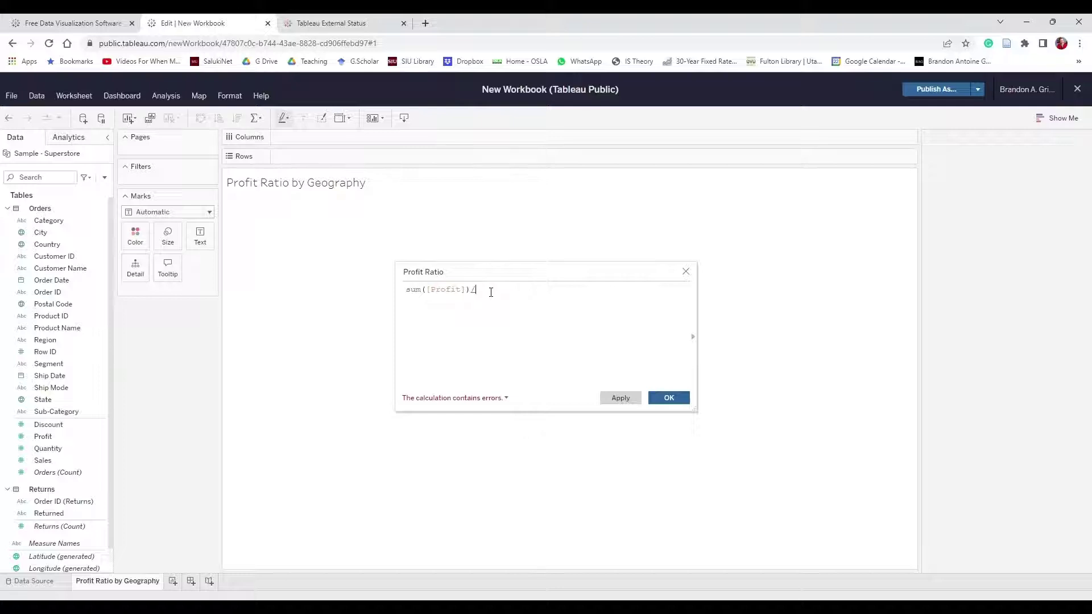
text(m(SALES)
click(548, 306)
text())
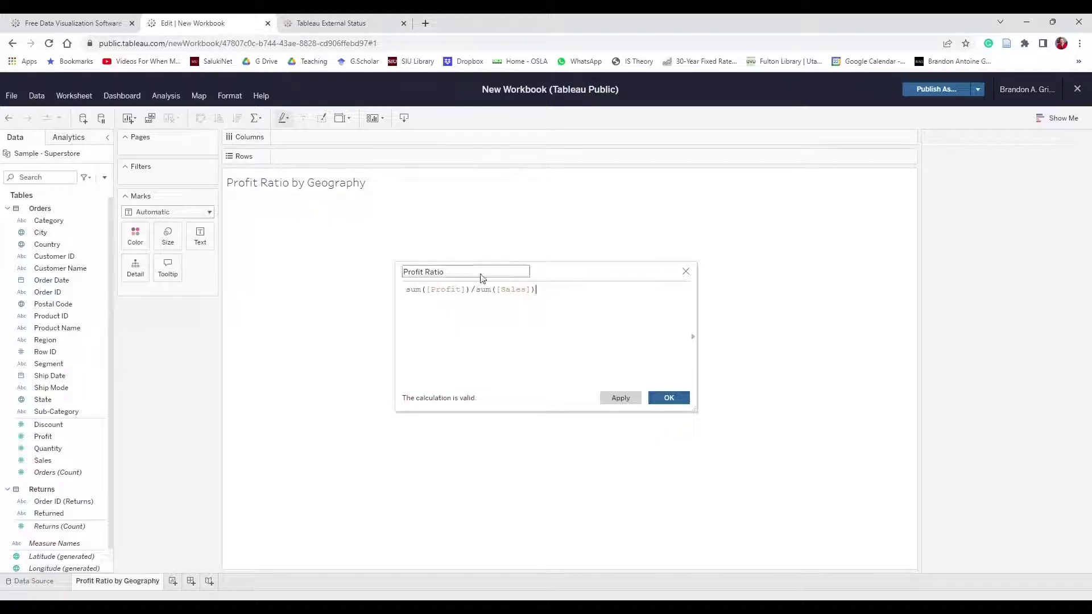
click(663, 399)
Build a filled map of Profit Ratio by State using Show Me, and close the chart suggestions
scroll(101, 505, down, 1)
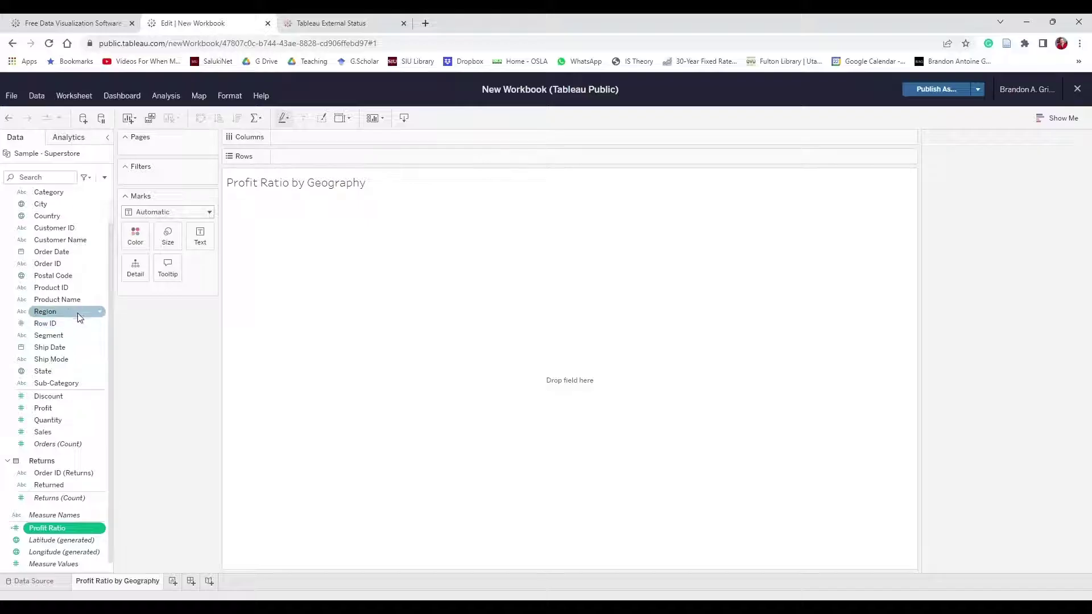
click(73, 370)
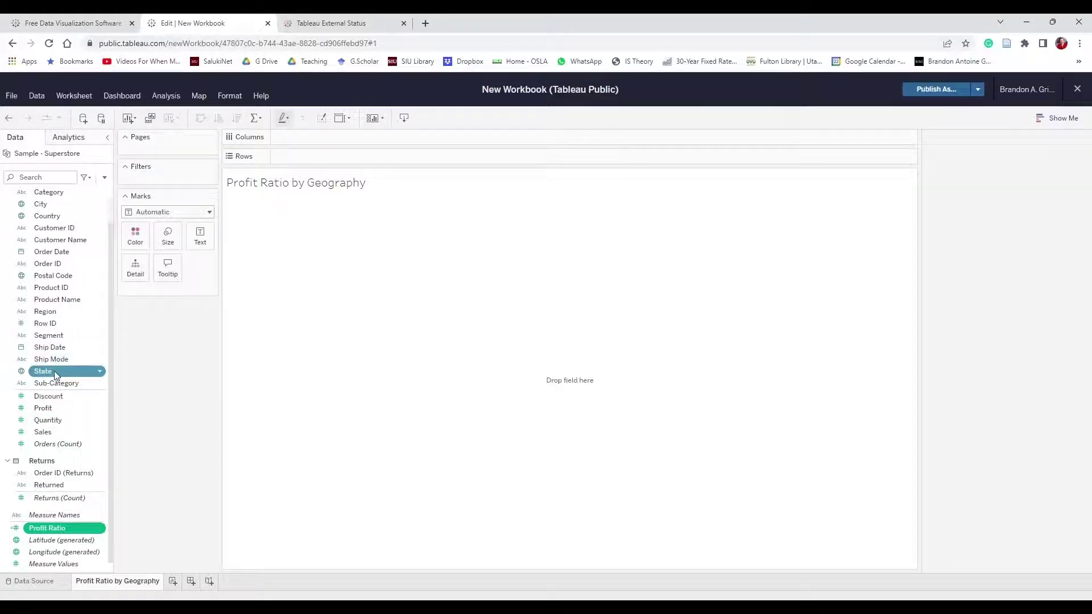
click(1046, 117)
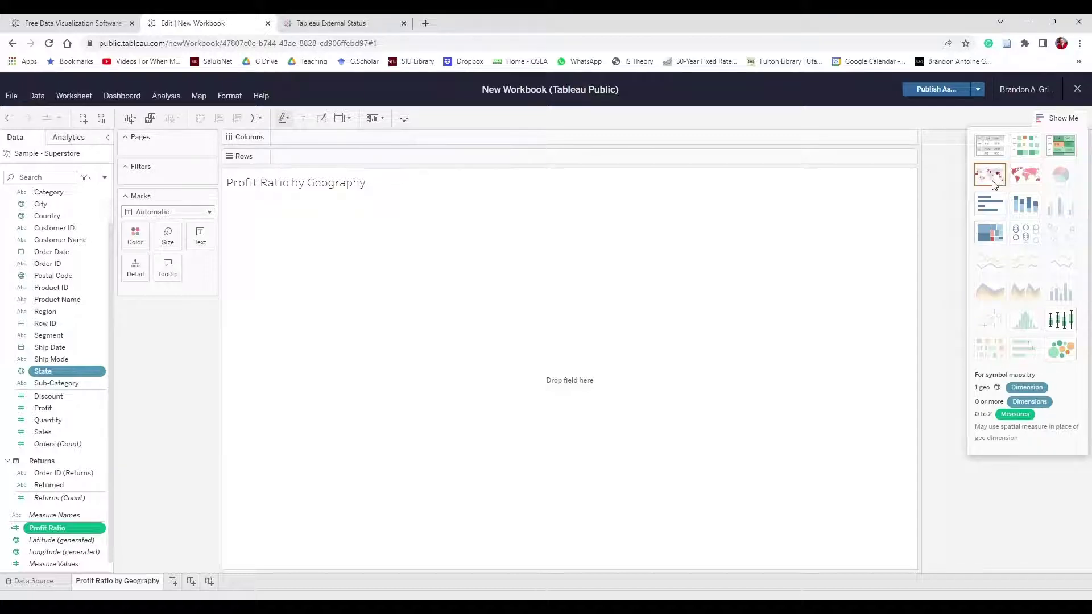
click(1030, 174)
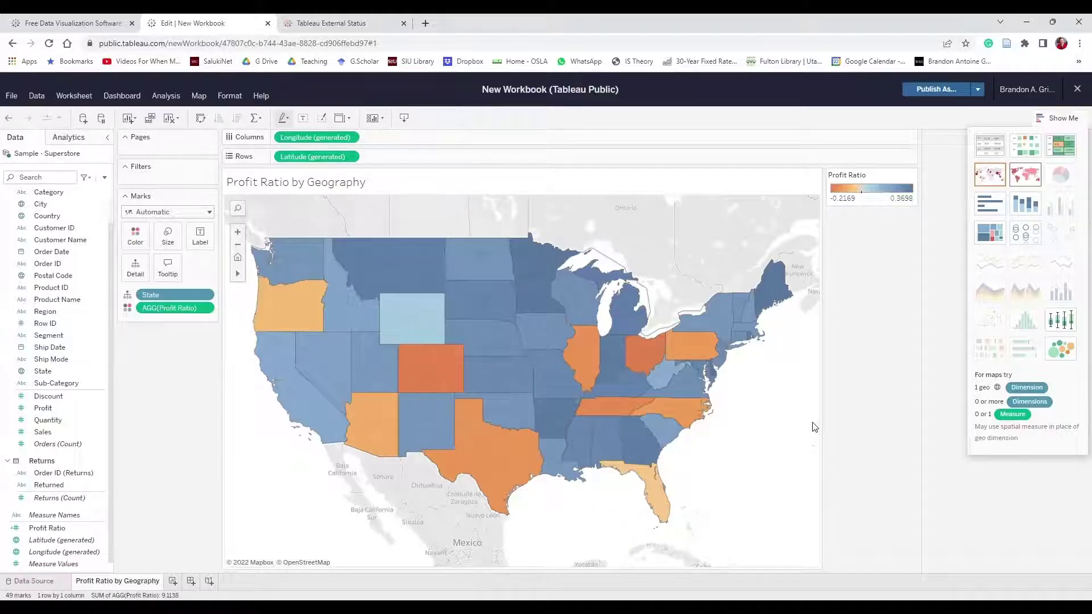
click(238, 245)
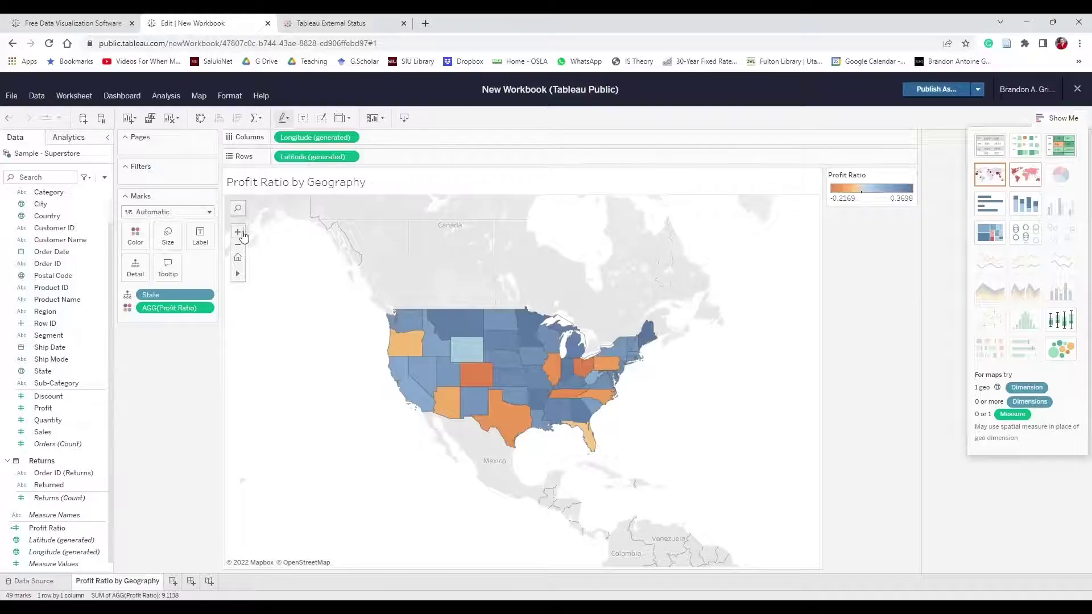
click(242, 234)
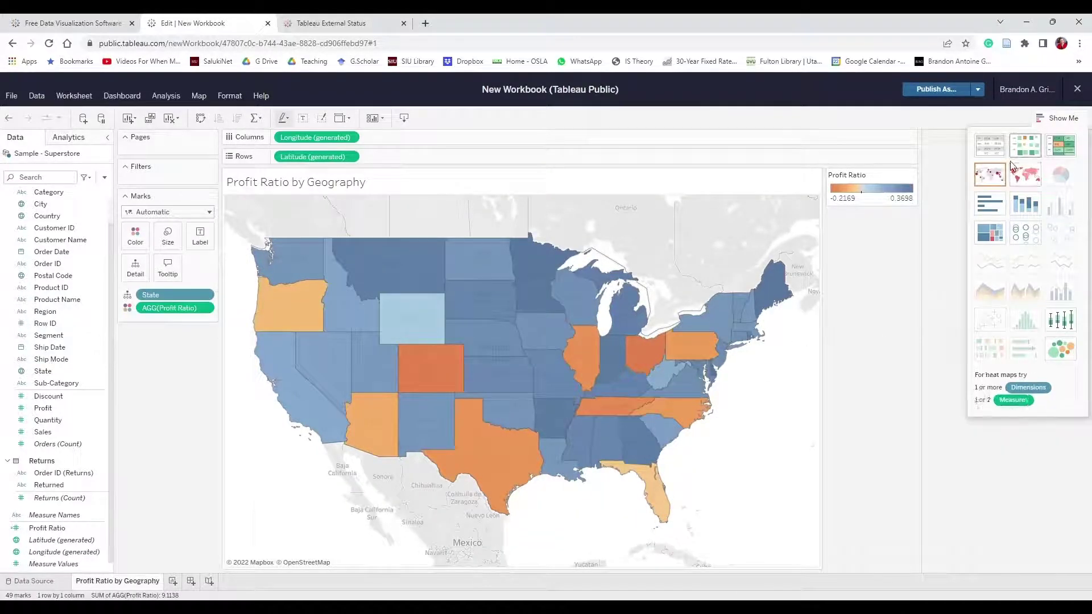
click(1051, 117)
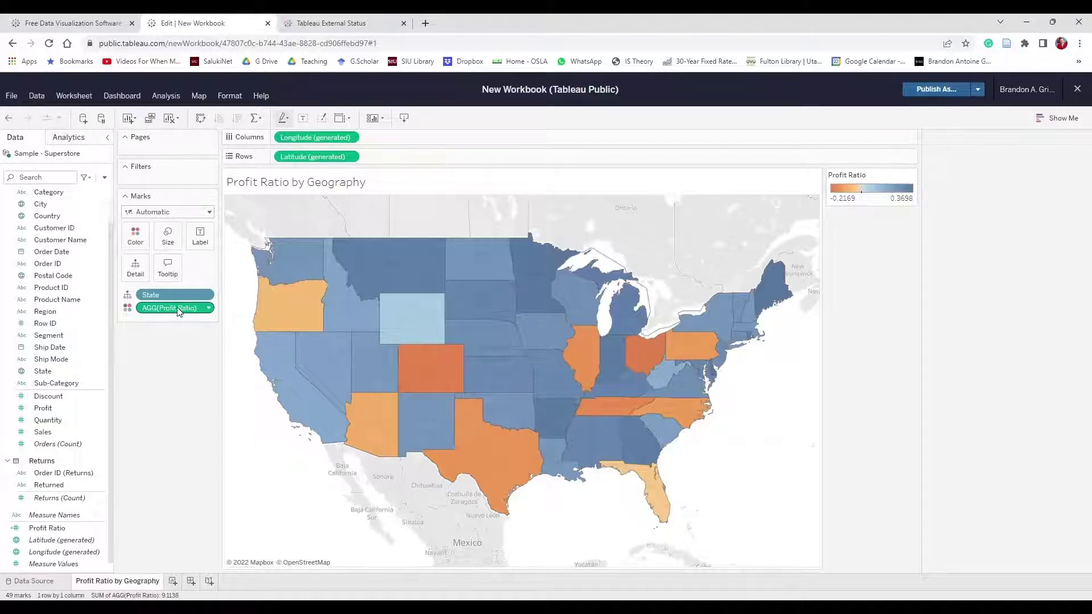
Format the Profit Ratio color measure as a percentage with 1 decimal place
click(209, 307)
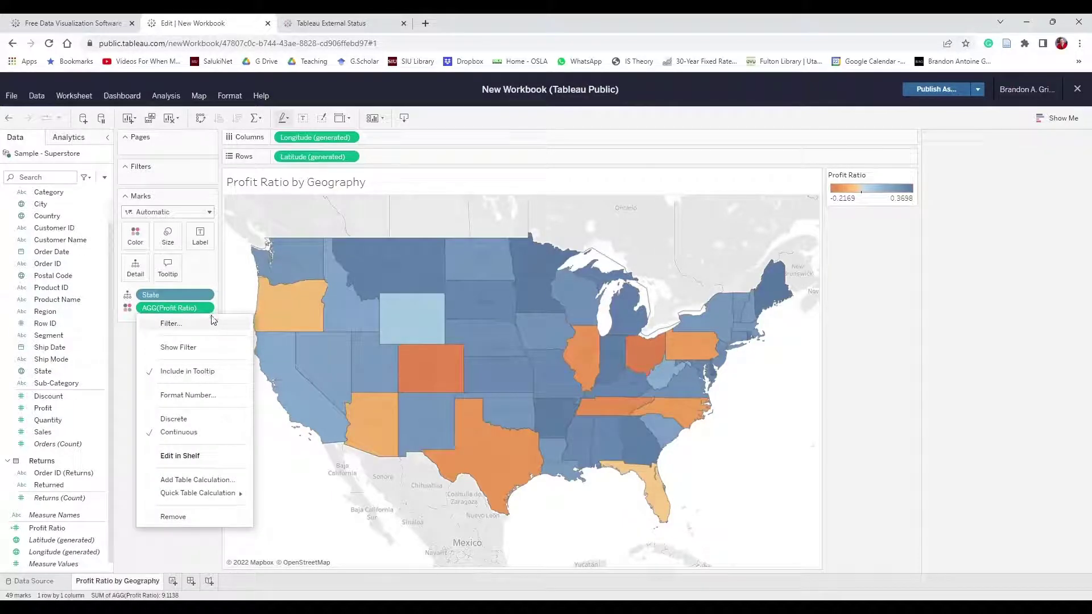
click(354, 228)
mouse_move(376, 270)
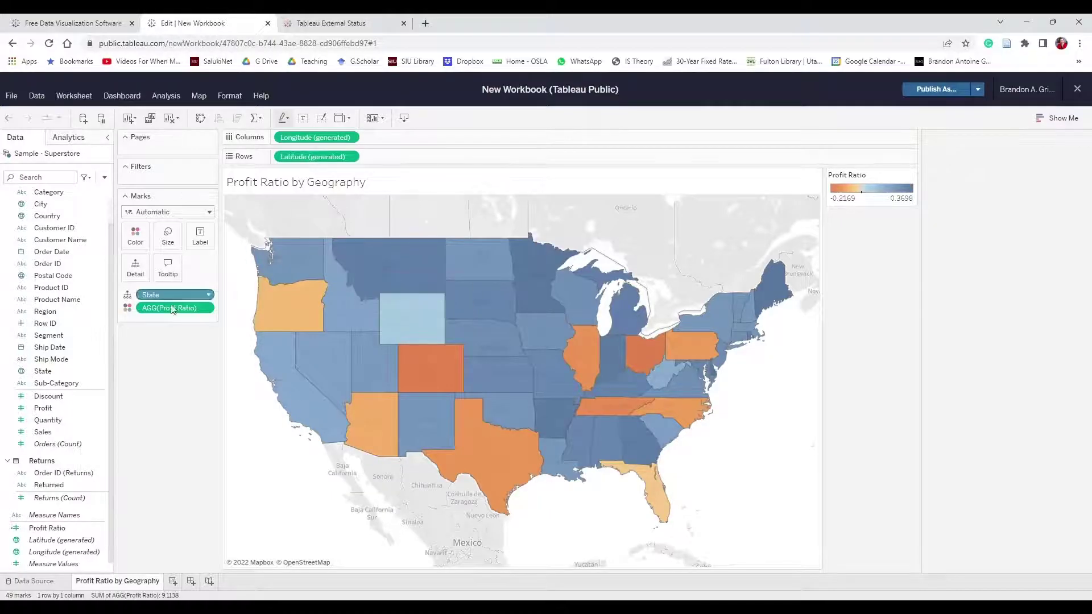
click(211, 310)
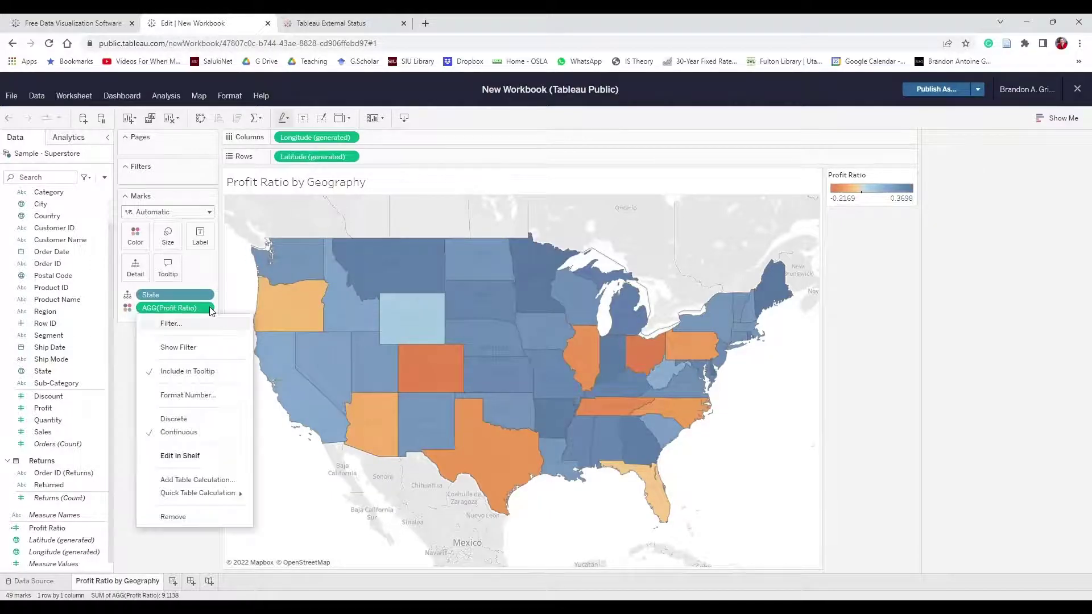
click(215, 398)
click(165, 372)
click(166, 409)
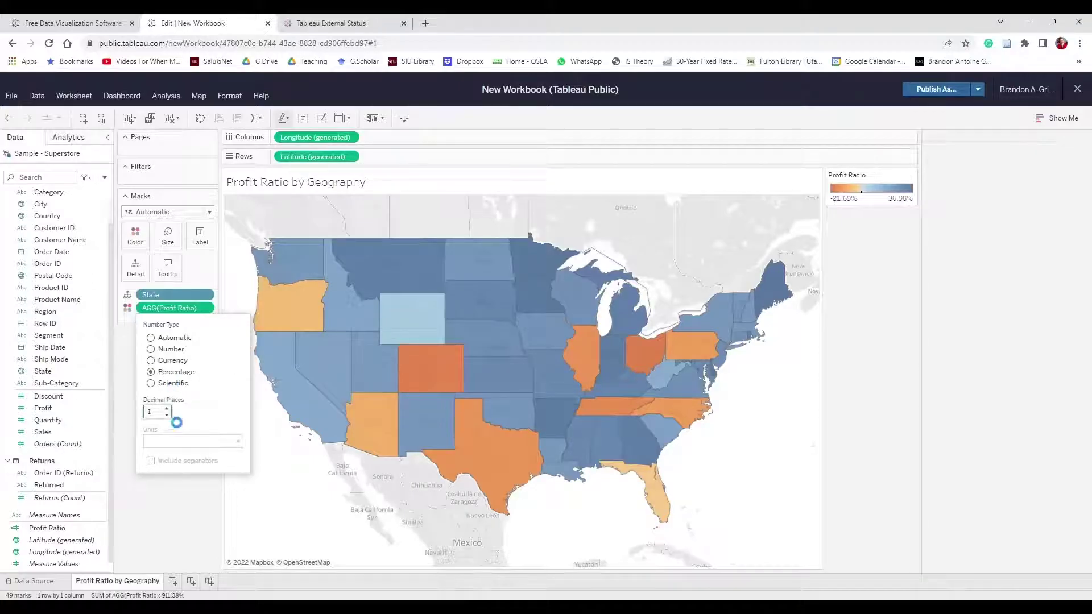
click(175, 494)
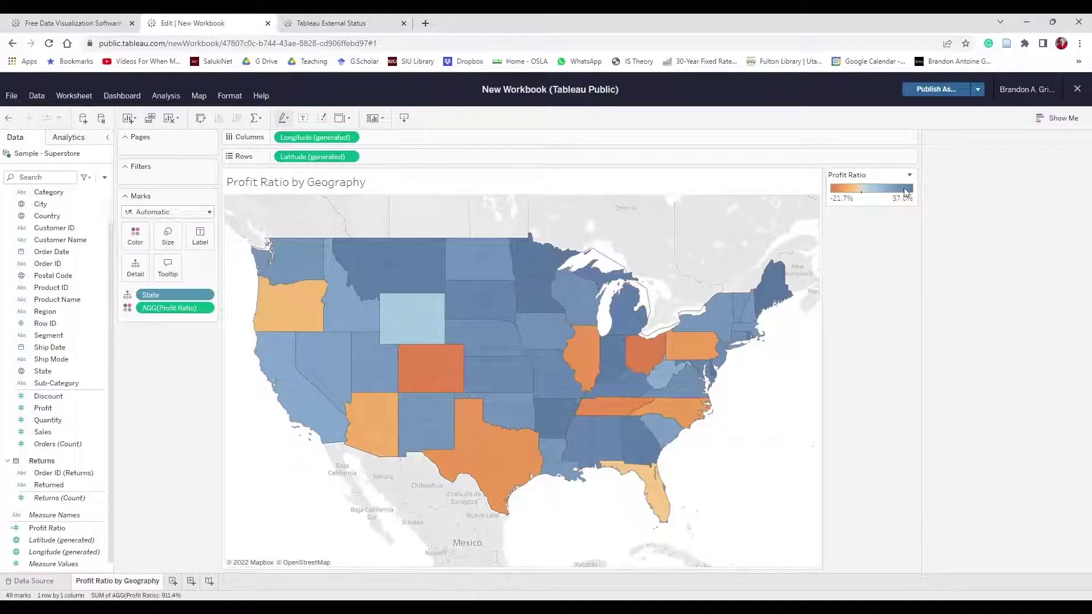
Color the Profit Ratio map with the Orange-Blue Diverging palette in stepped colors, using 6 steps
click(141, 243)
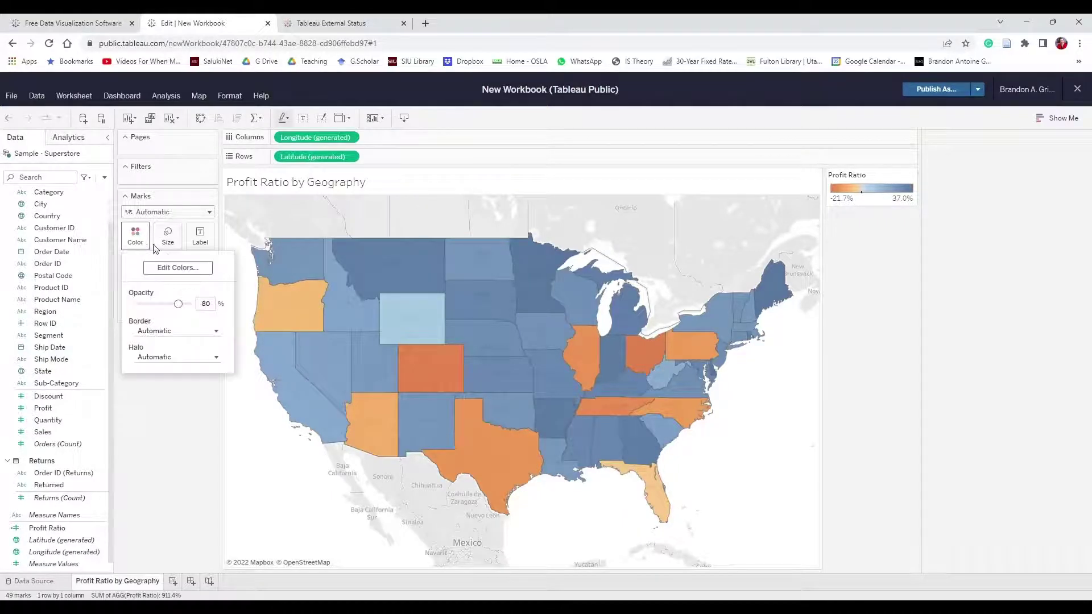
click(181, 269)
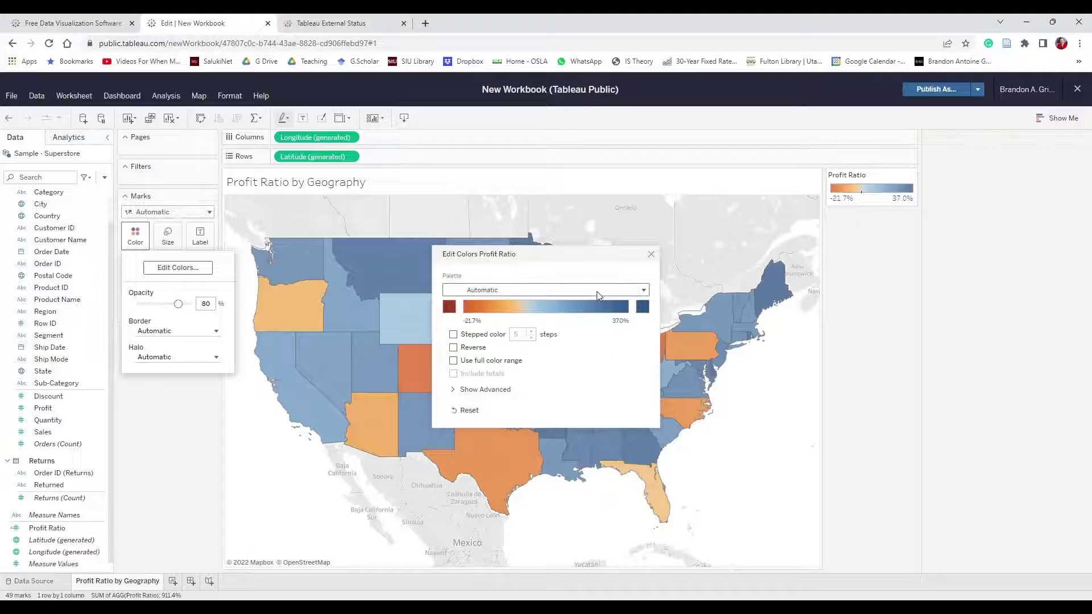
click(618, 288)
scroll(519, 330, down, 5)
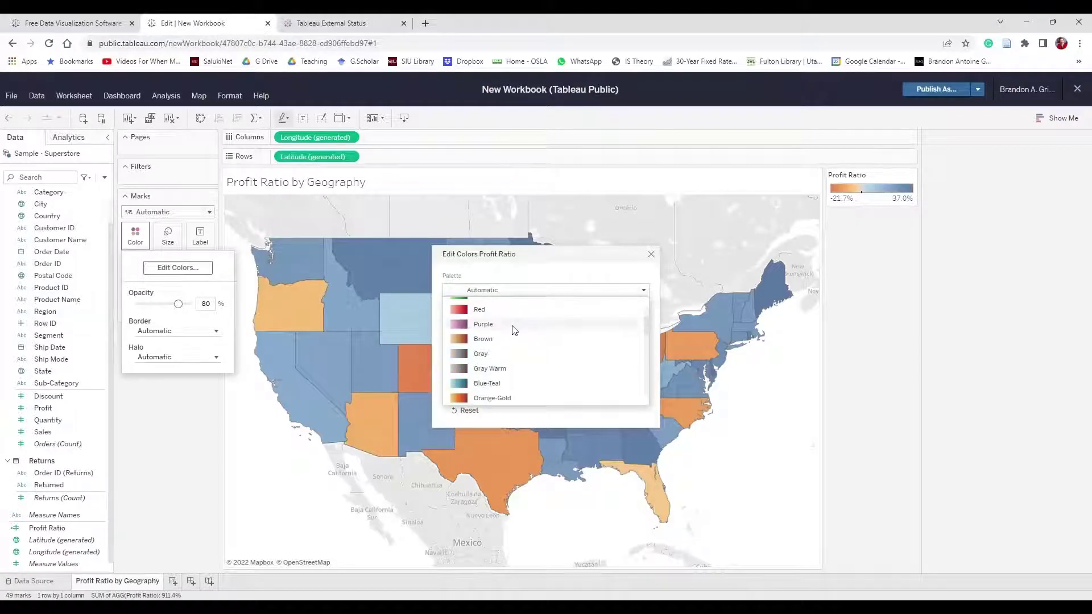
click(533, 385)
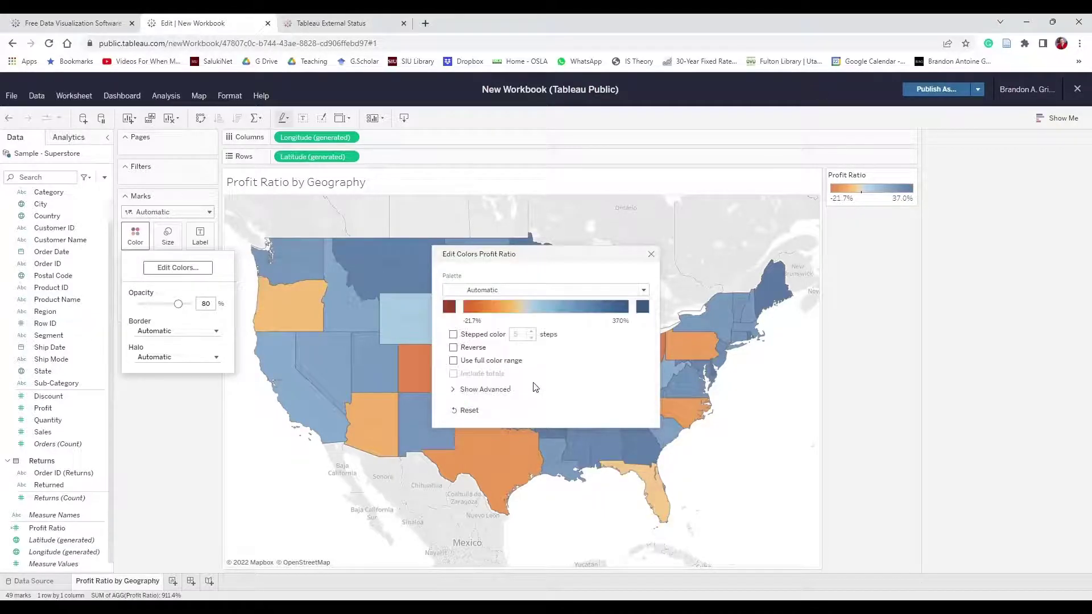
click(454, 335)
click(532, 332)
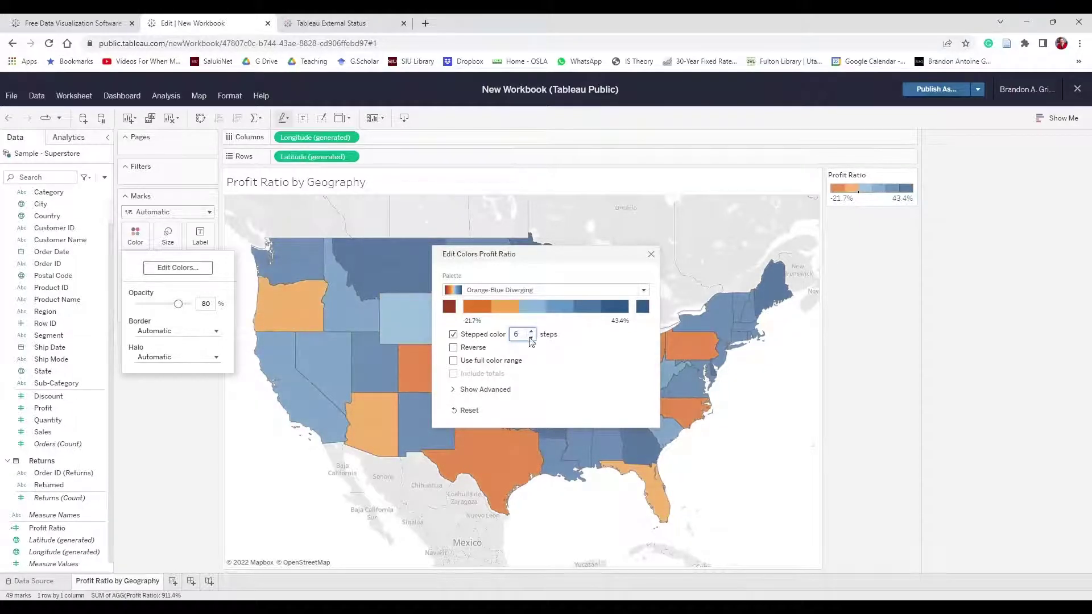
click(532, 338)
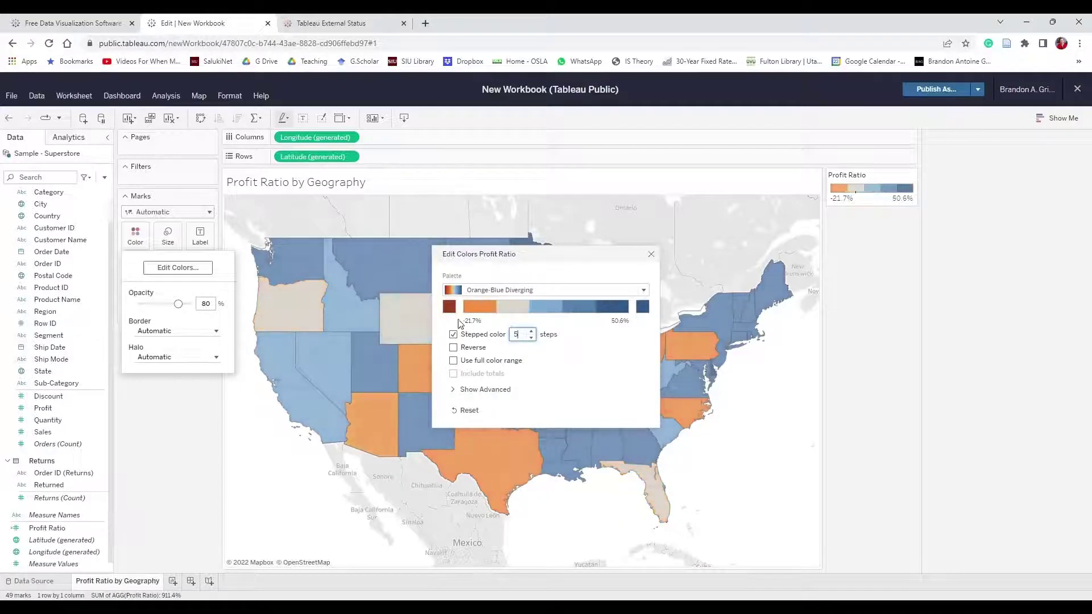
click(531, 332)
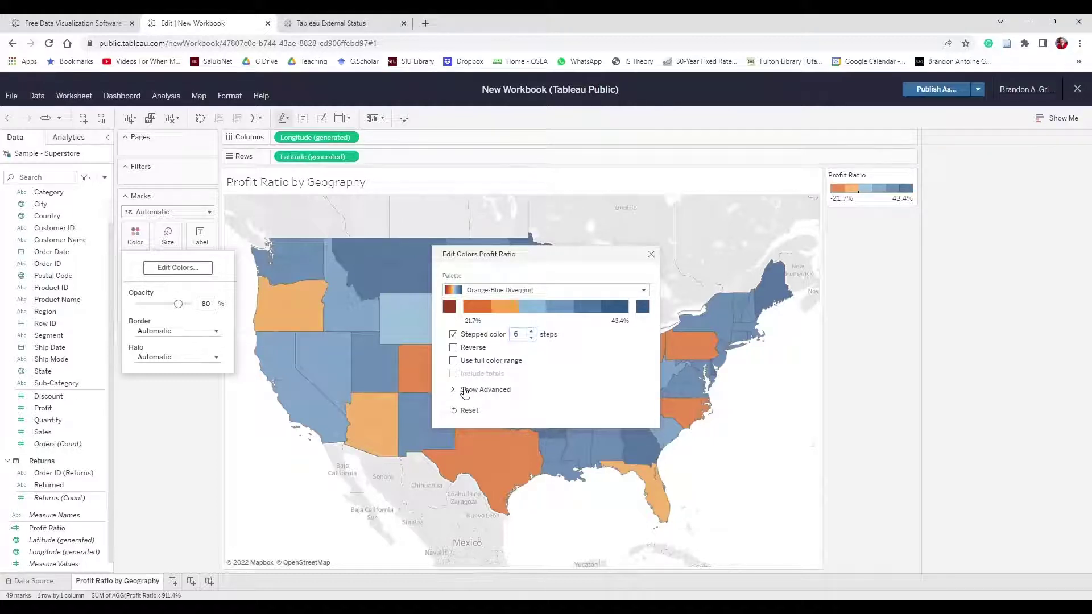
Set the Profit Ratio color range to start at -0.5, end at 0.5 and center on 0, and close the color settings
click(465, 391)
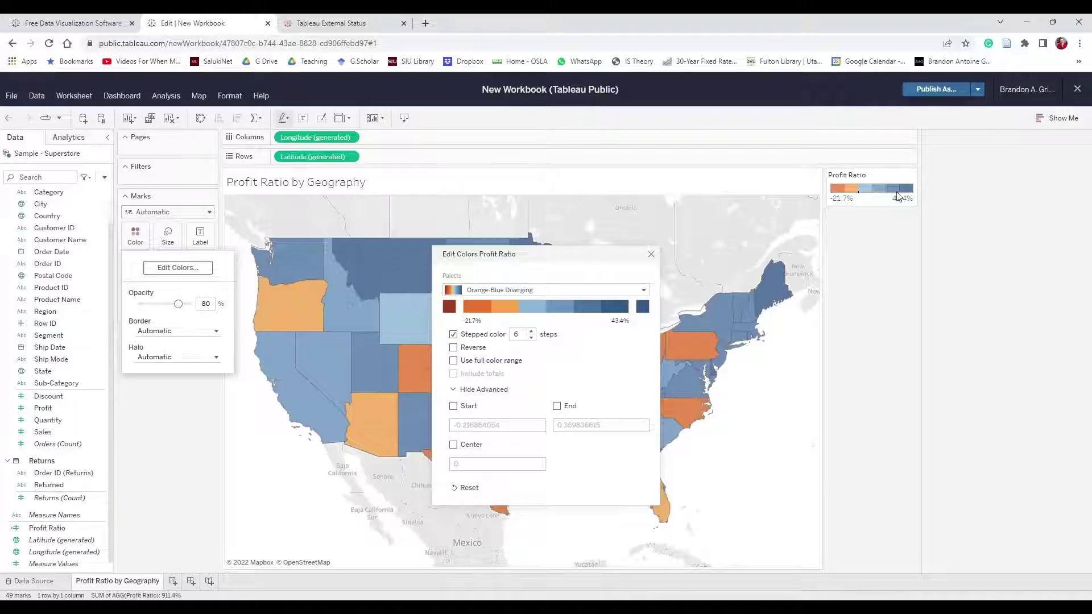
click(453, 406)
click(521, 425)
text(-)
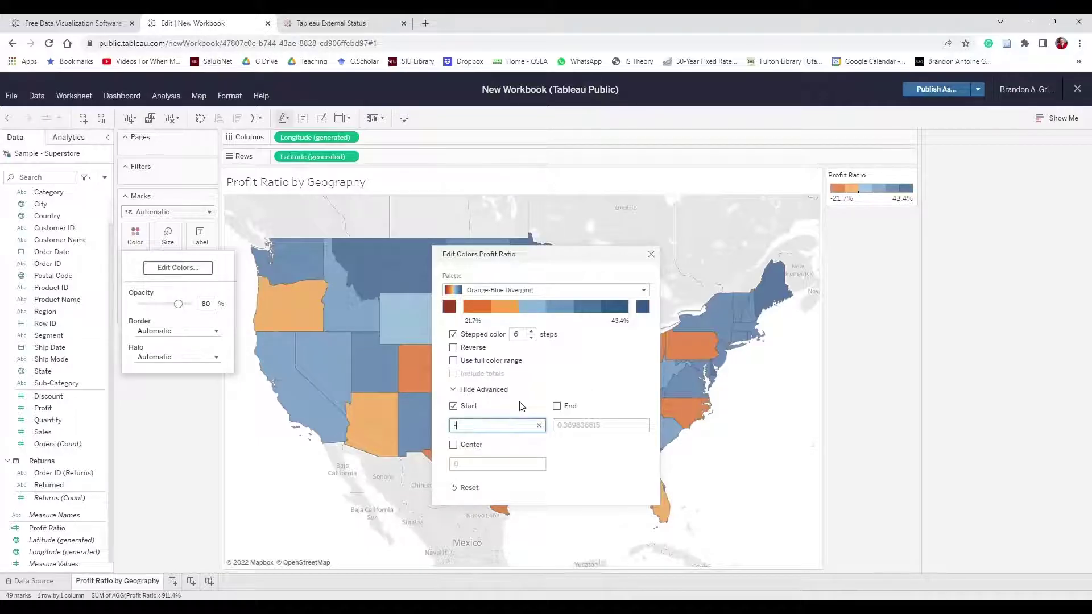
text(0.5)
click(578, 427)
click(578, 427)
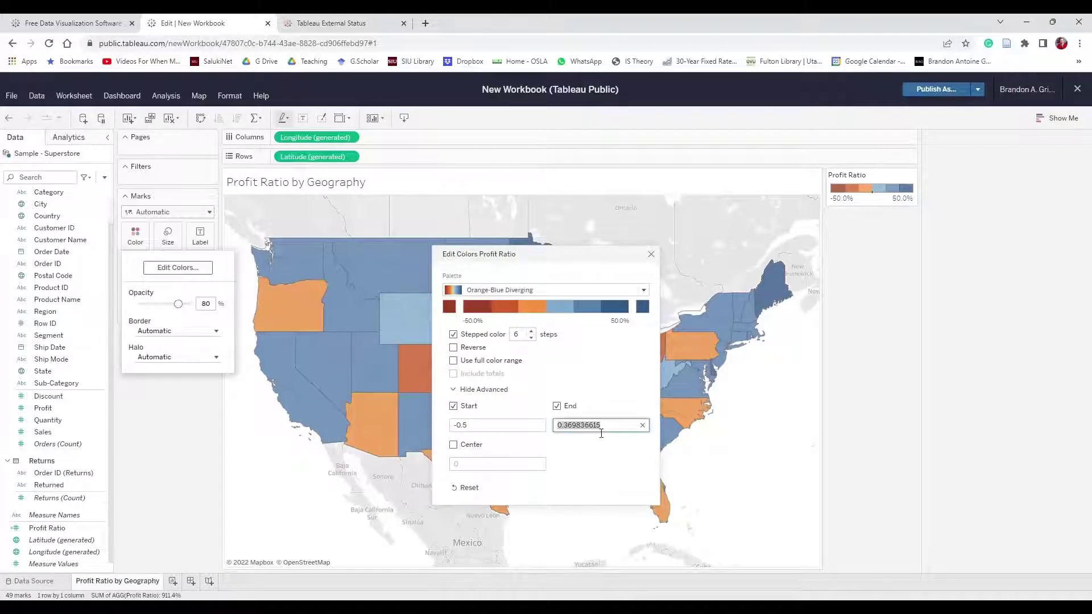
text(.5)
click(577, 461)
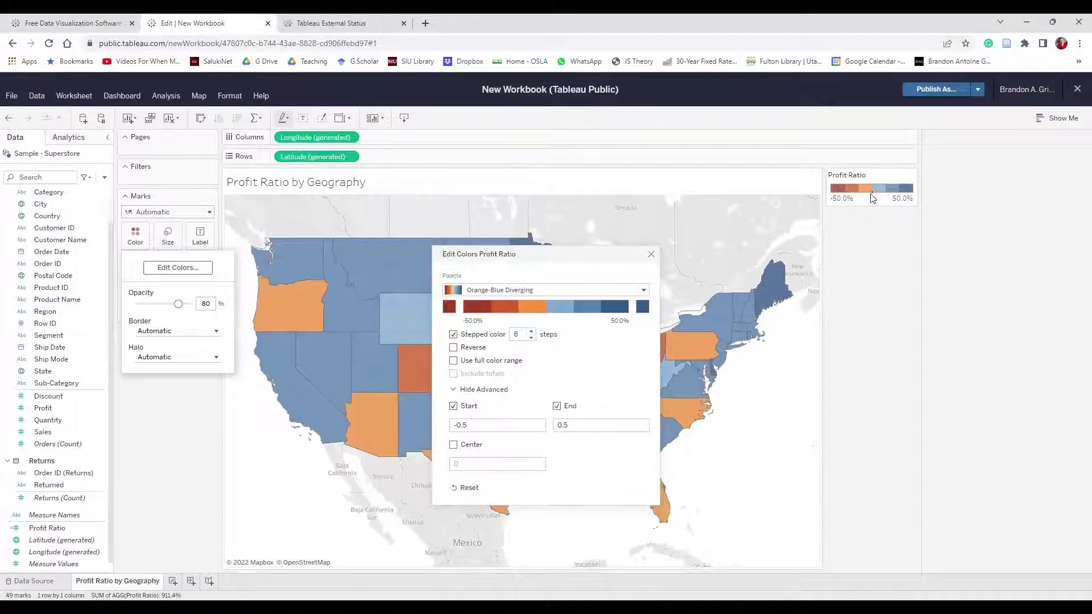
click(454, 445)
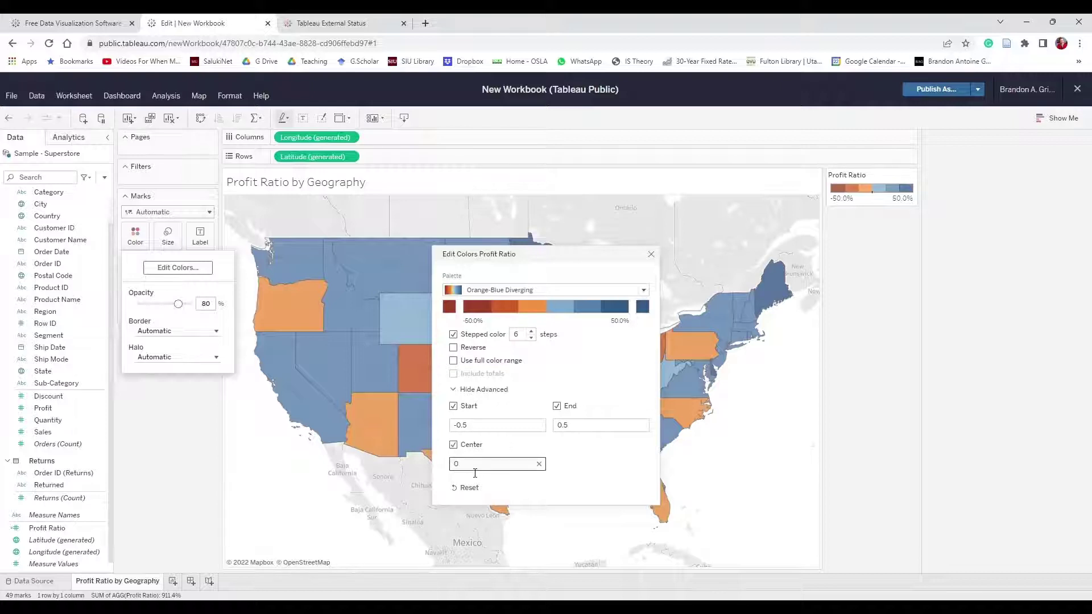
click(651, 254)
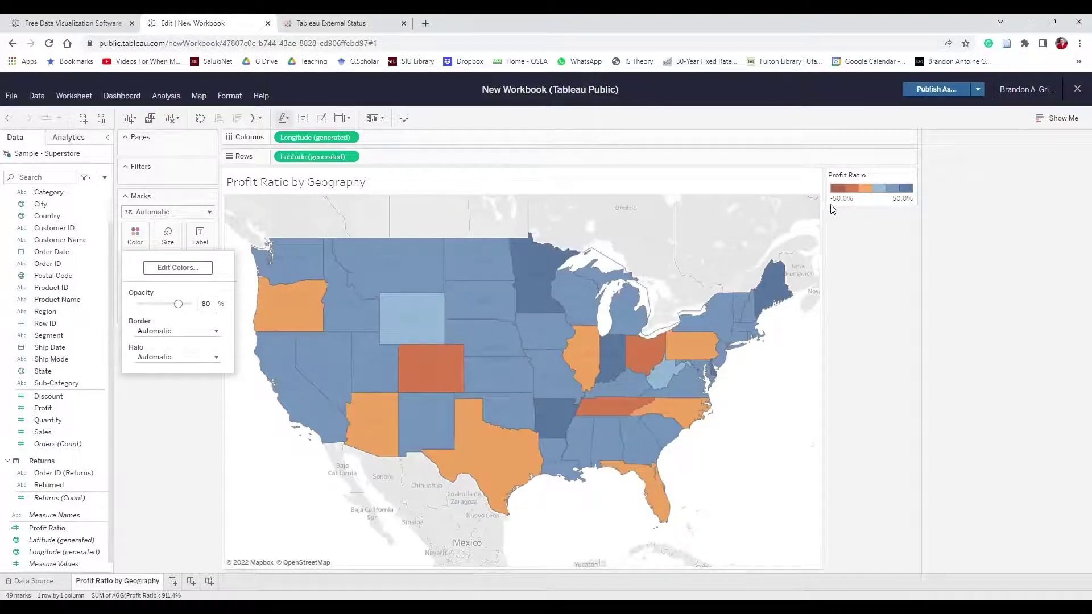
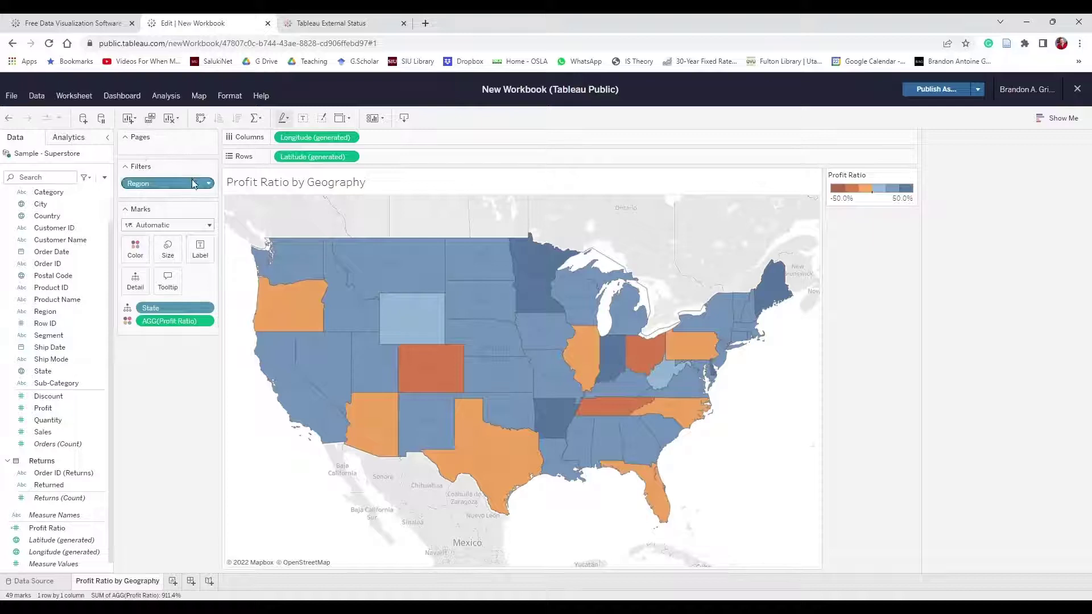
Show the Region filter beside the map and try it by excluding East before reselecting all regions
click(209, 183)
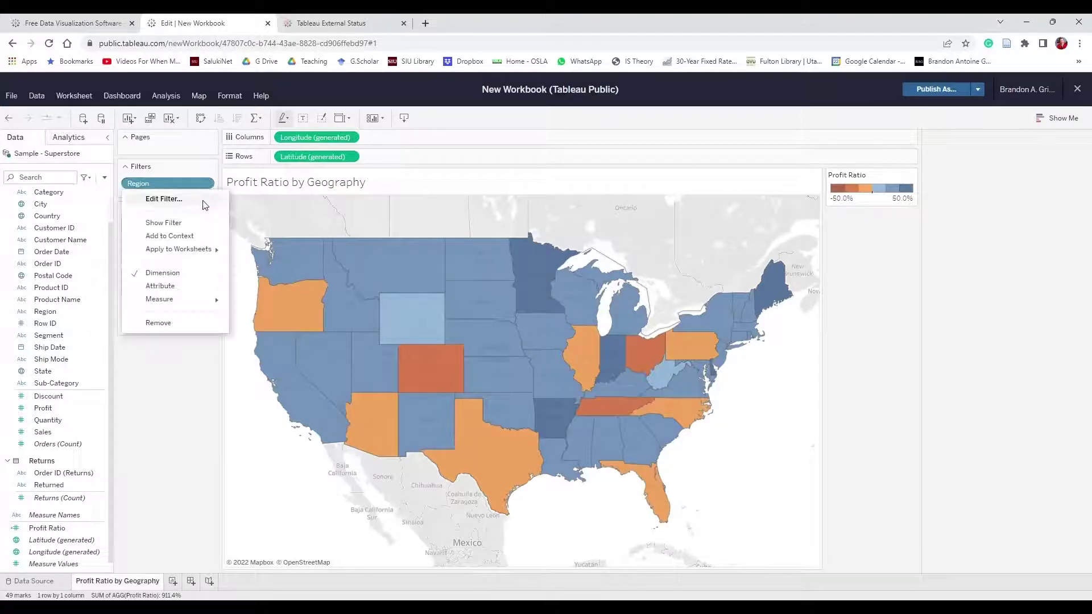
click(164, 222)
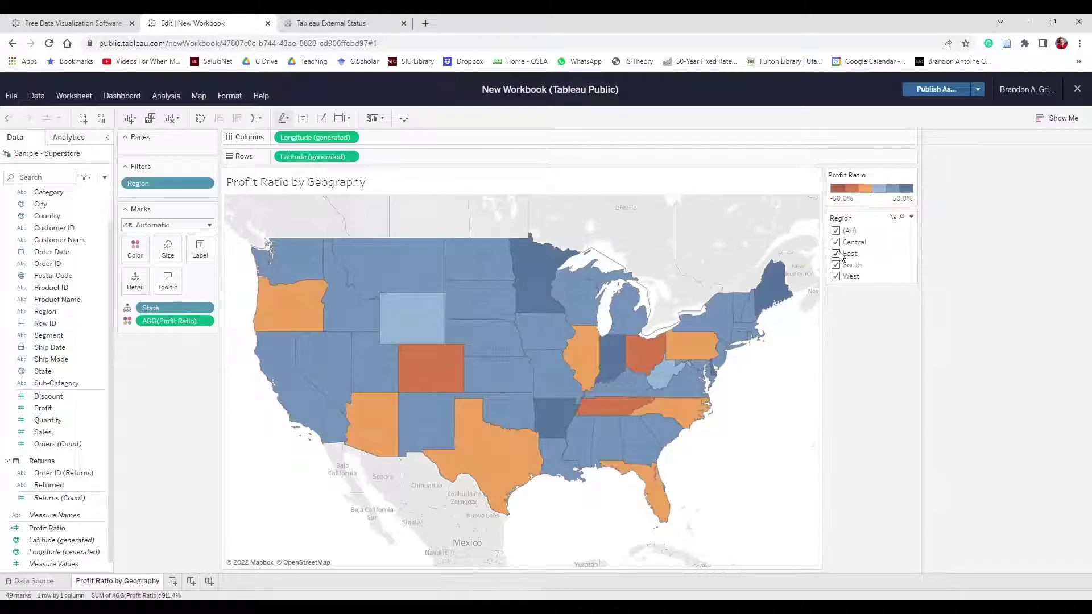
click(838, 254)
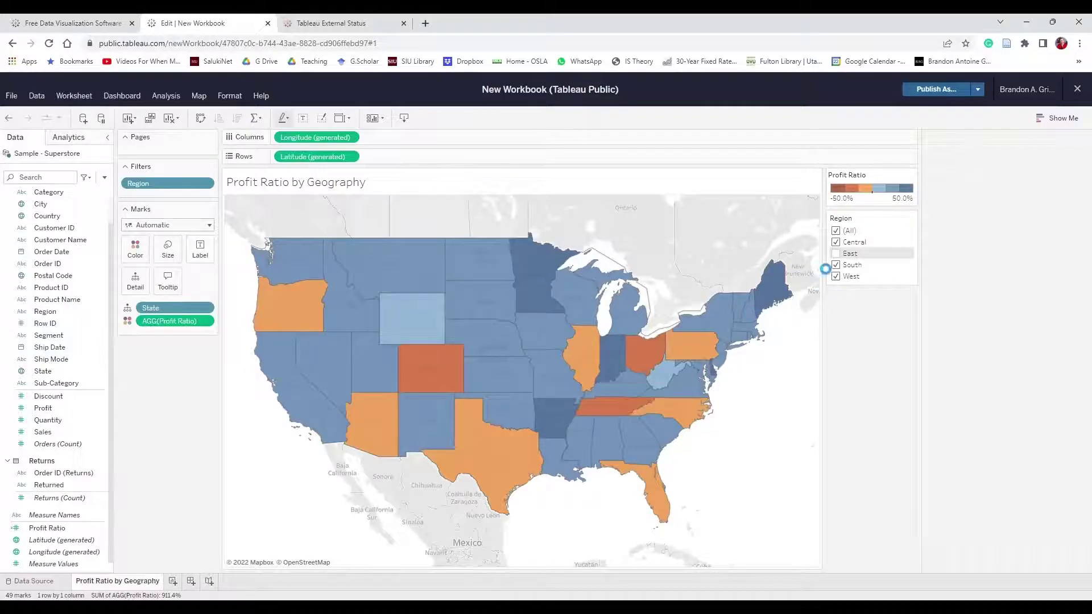
click(844, 231)
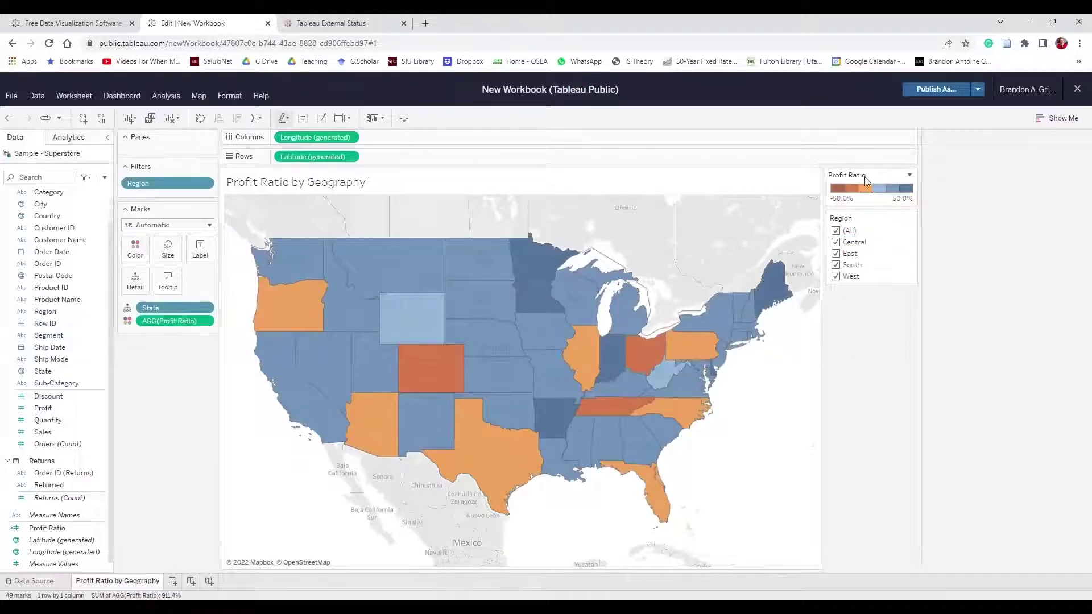
Change the Region filter to a single-value dropdown and try it with Central before returning it to (All)
click(912, 217)
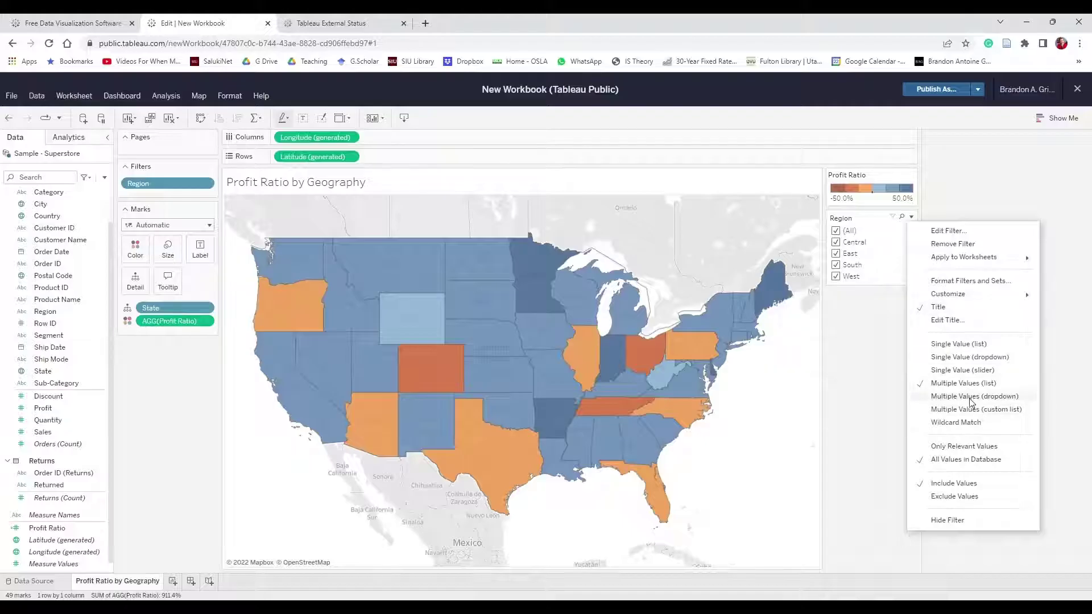
click(970, 358)
click(908, 230)
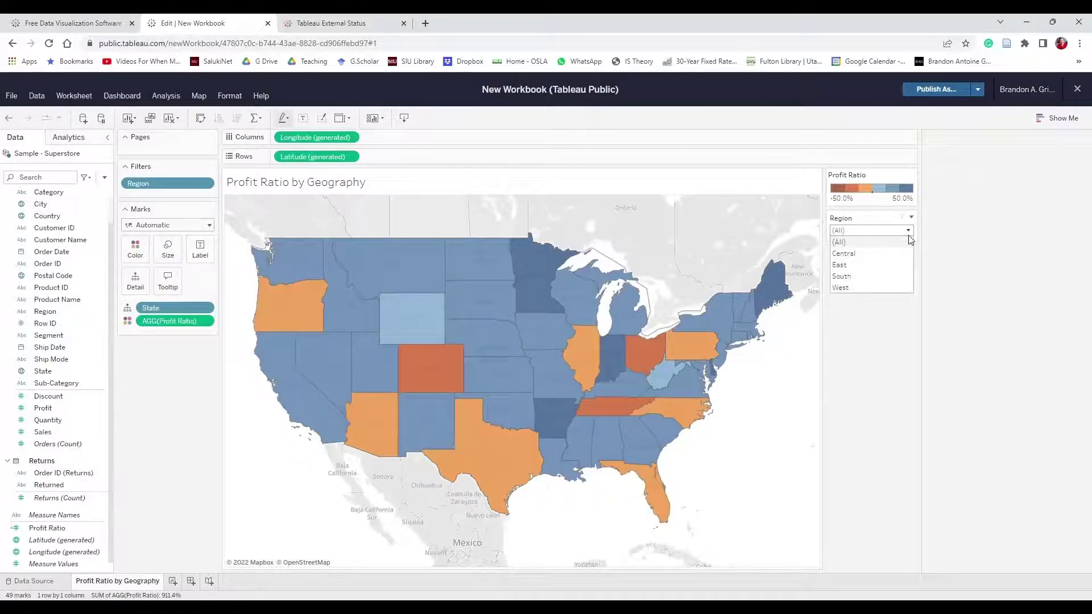
click(896, 253)
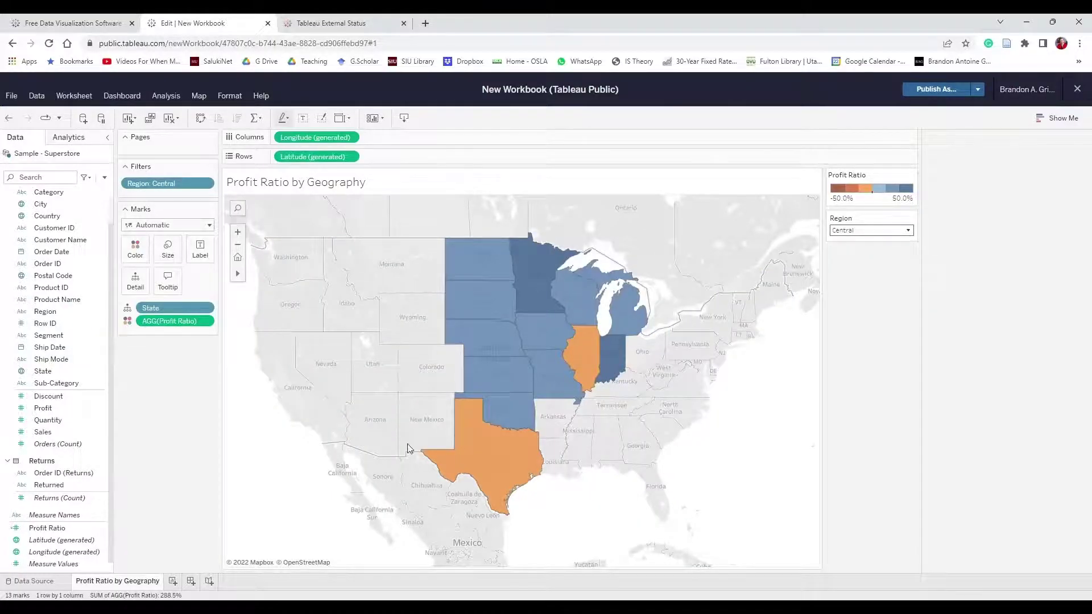
click(885, 231)
click(861, 244)
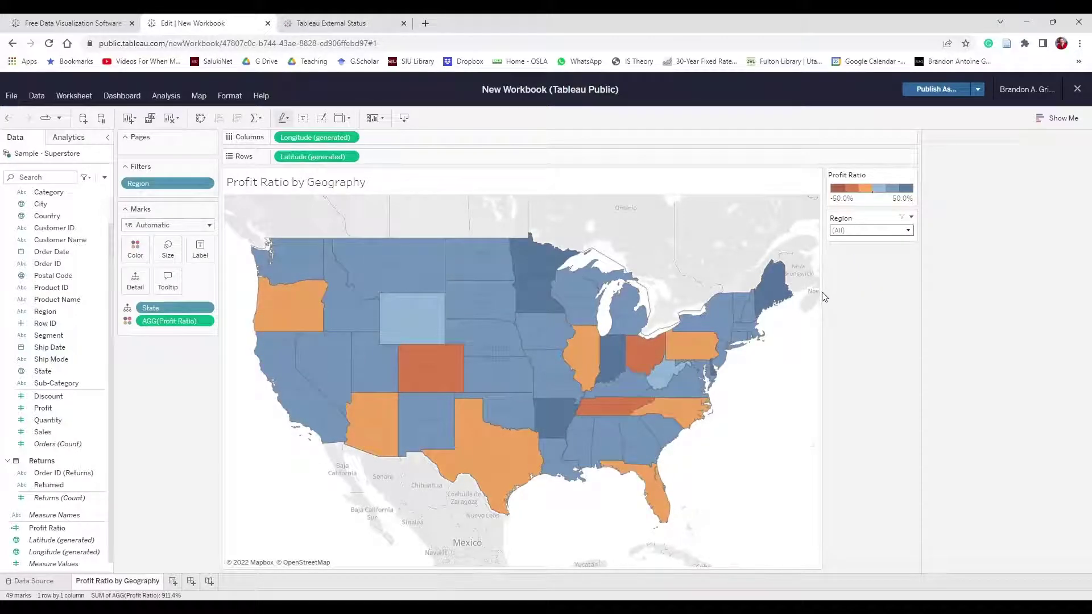
Show a Profit Ratio range filter for the map and try lowering its upper limit before restoring the full range
click(209, 322)
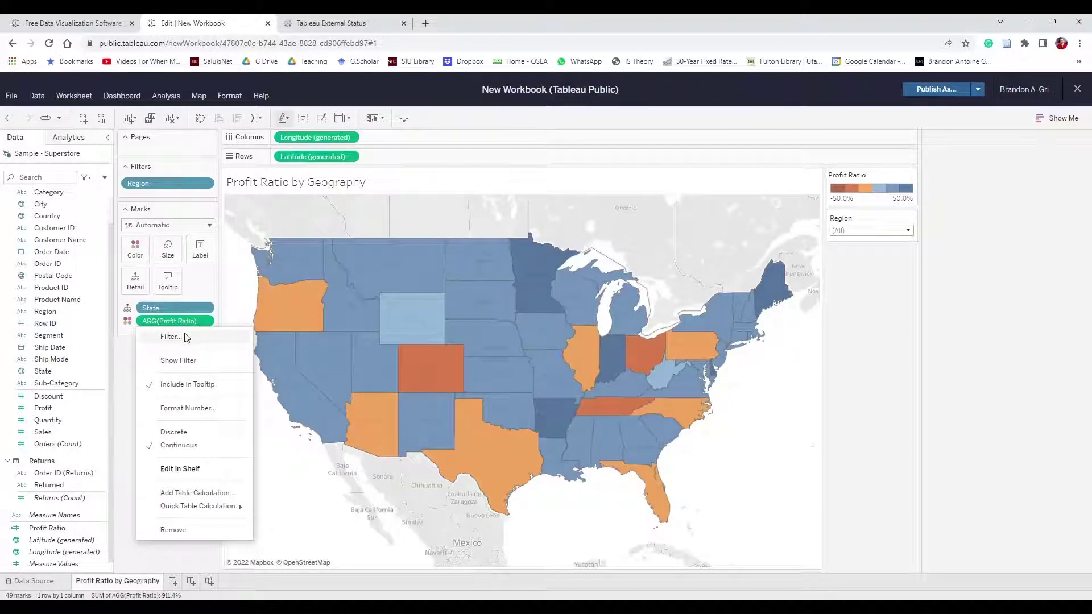
click(163, 364)
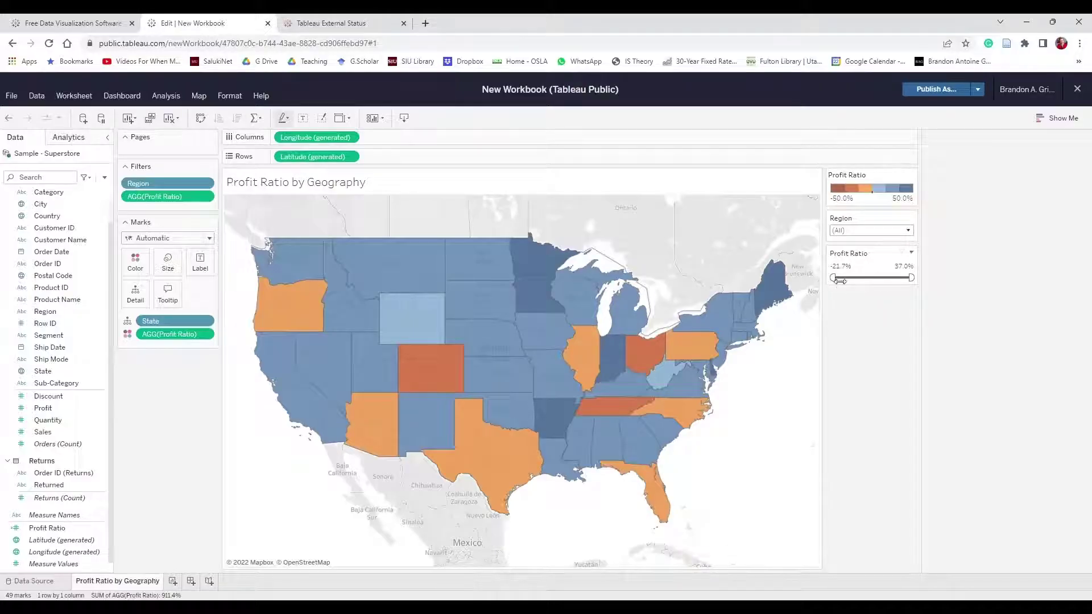
mouse_move(839, 278)
mouse_down()
mouse_move(888, 278)
mouse_move(834, 278)
mouse_up()
drag(911, 279, 865, 281)
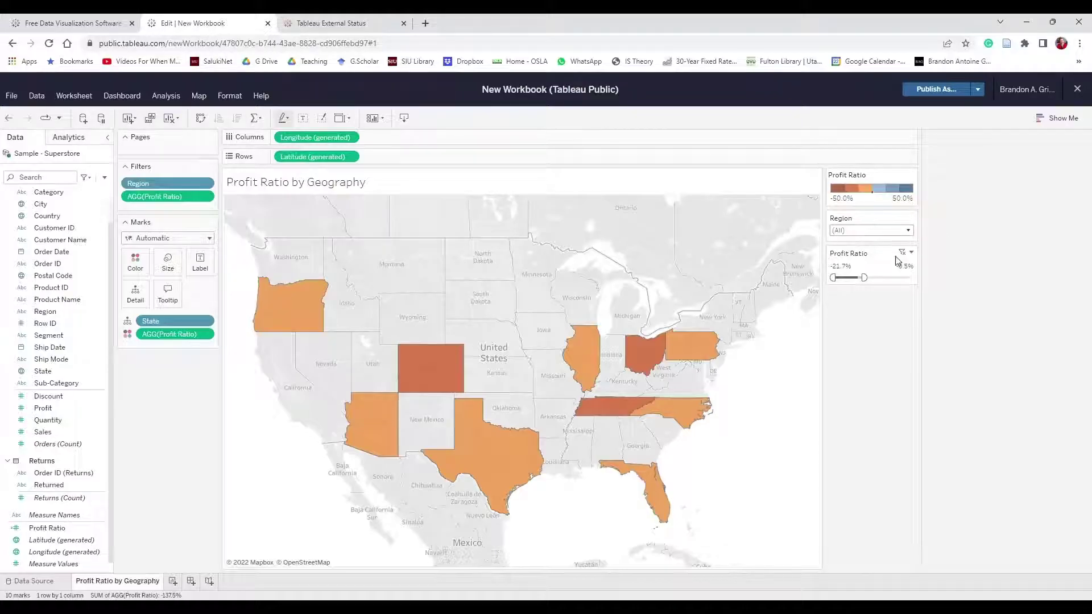
drag(864, 277, 911, 277)
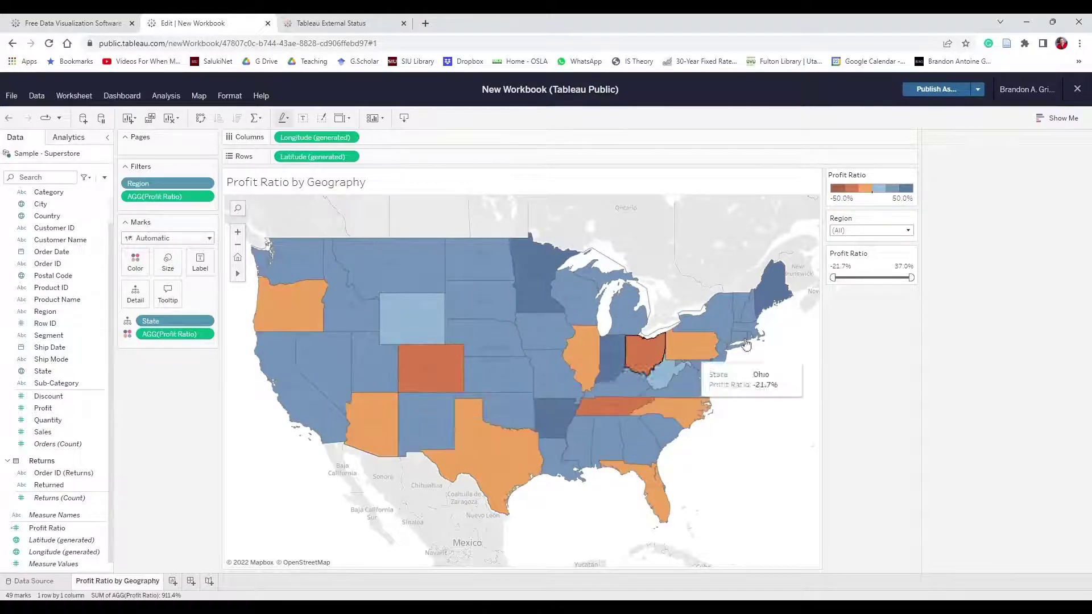
Publish the workbook under the name Sample - Superstore
click(928, 93)
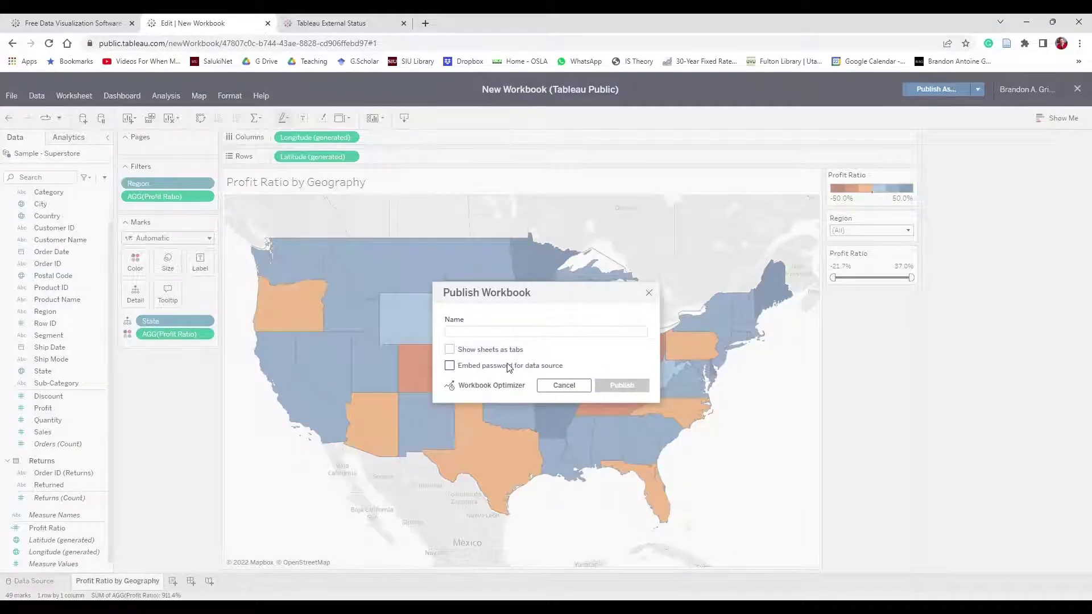
text(Sample - Superstore)
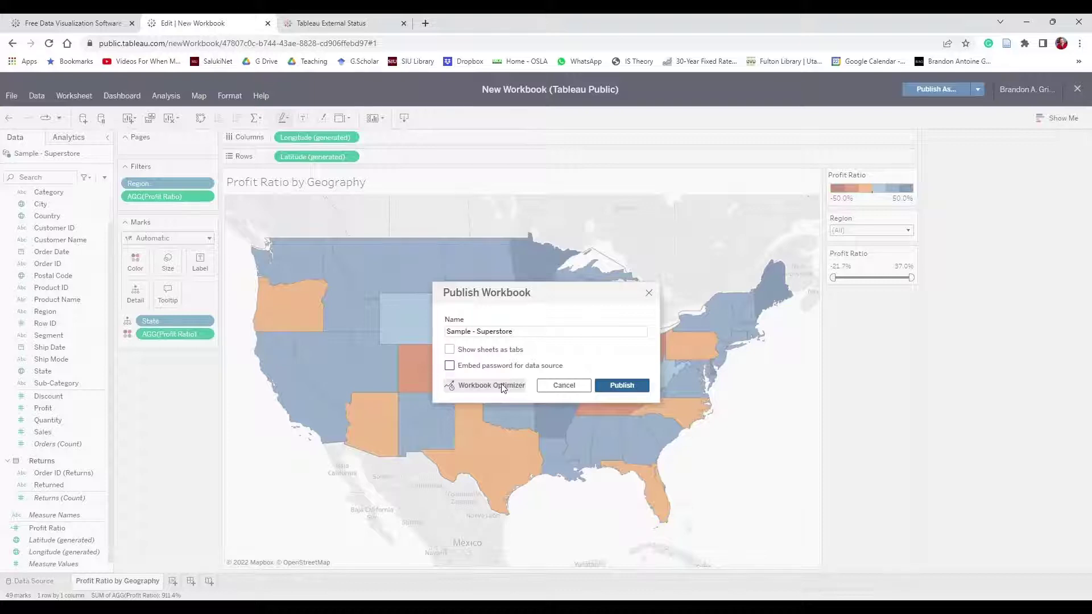
click(638, 387)
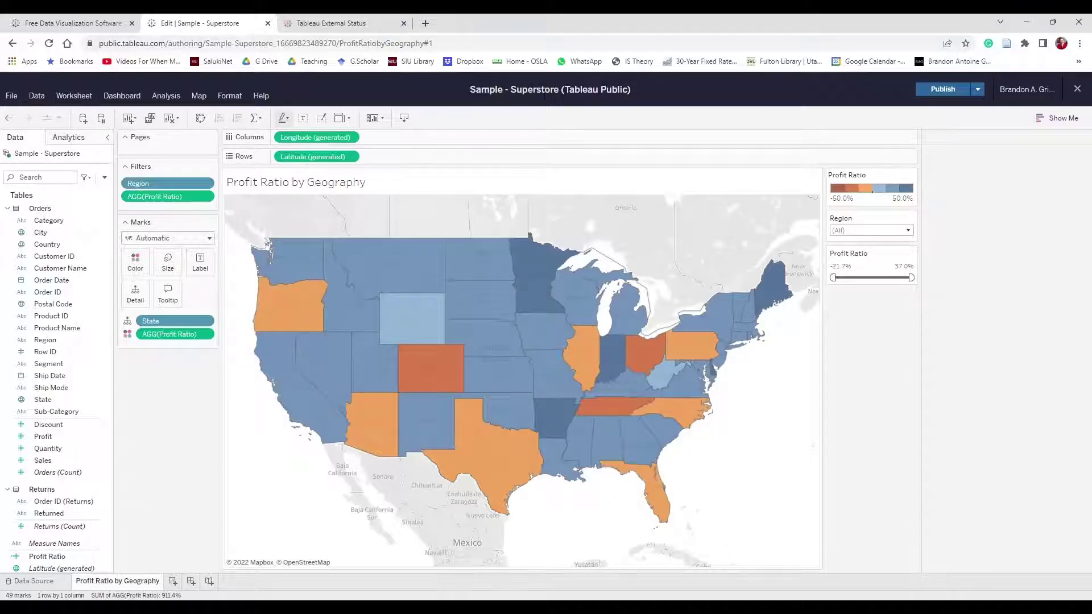
drag(558, 89, 473, 100)
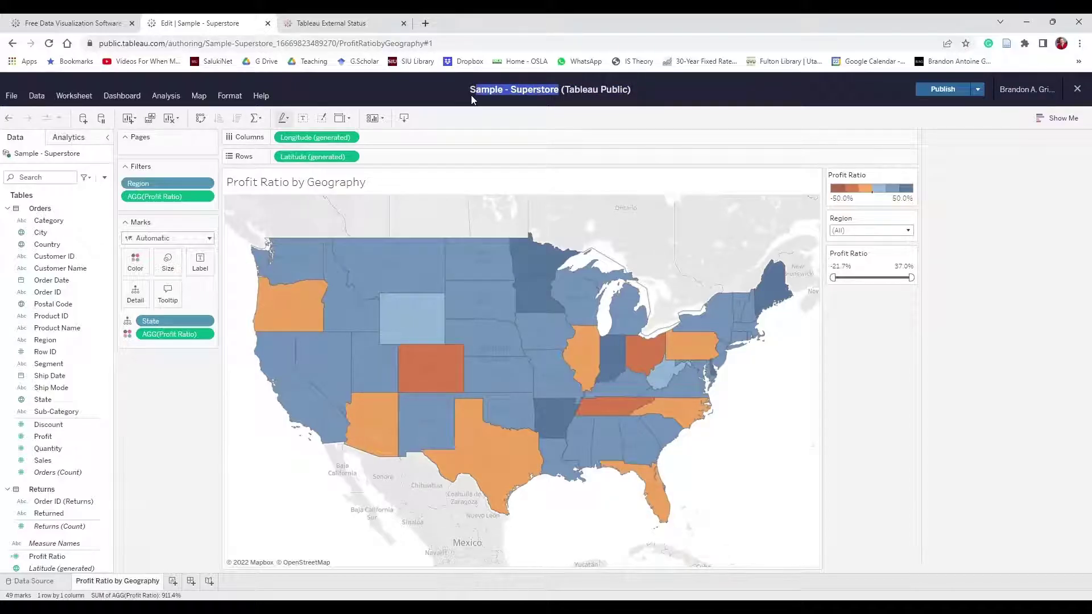
click(471, 94)
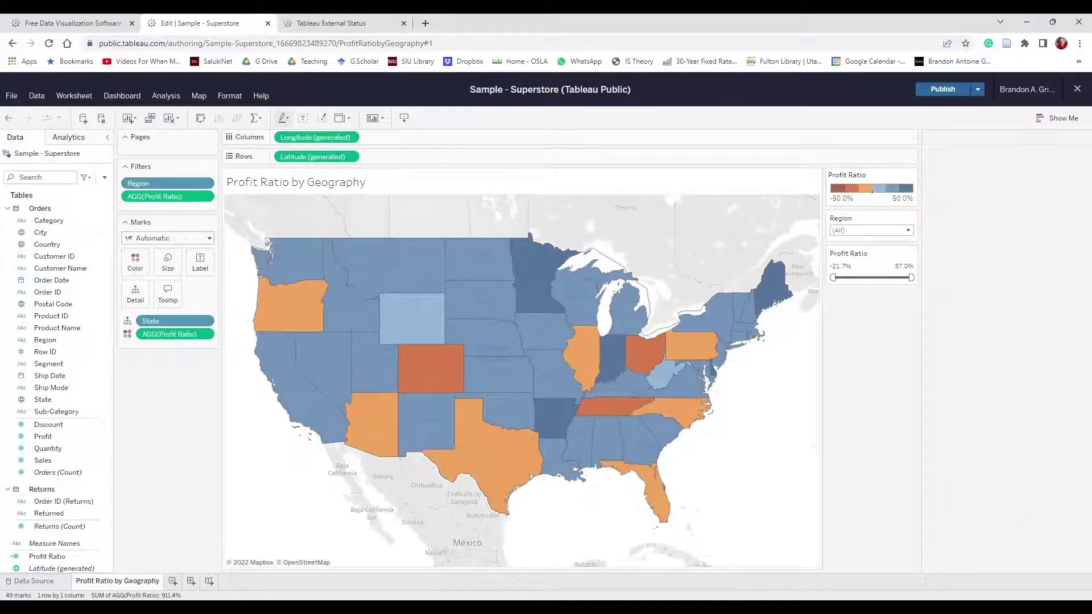
Add a new worksheet and name it Sales by Category
click(172, 580)
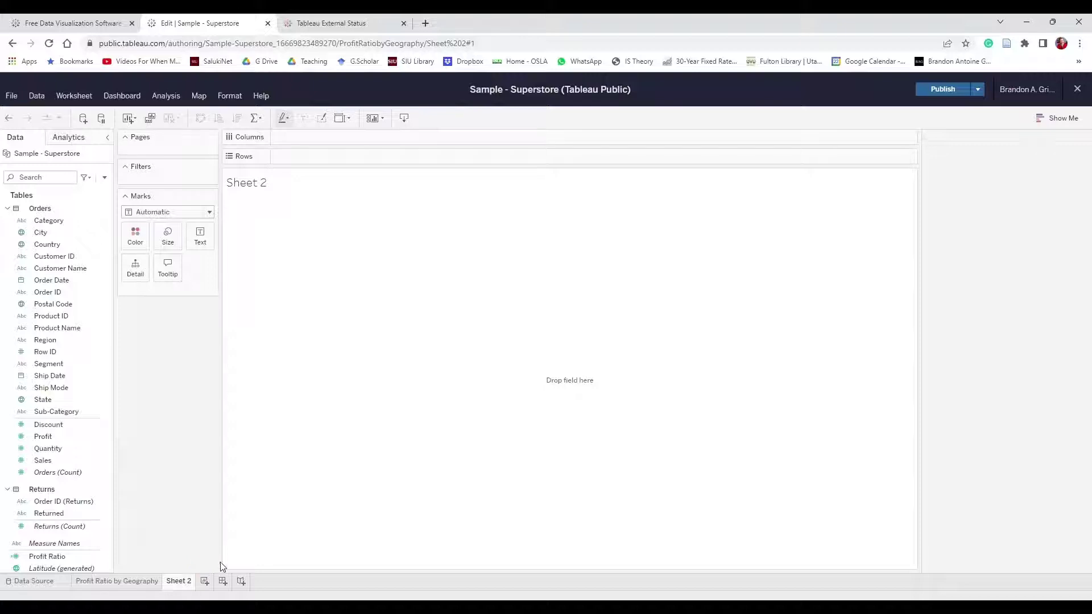
double_click(187, 584)
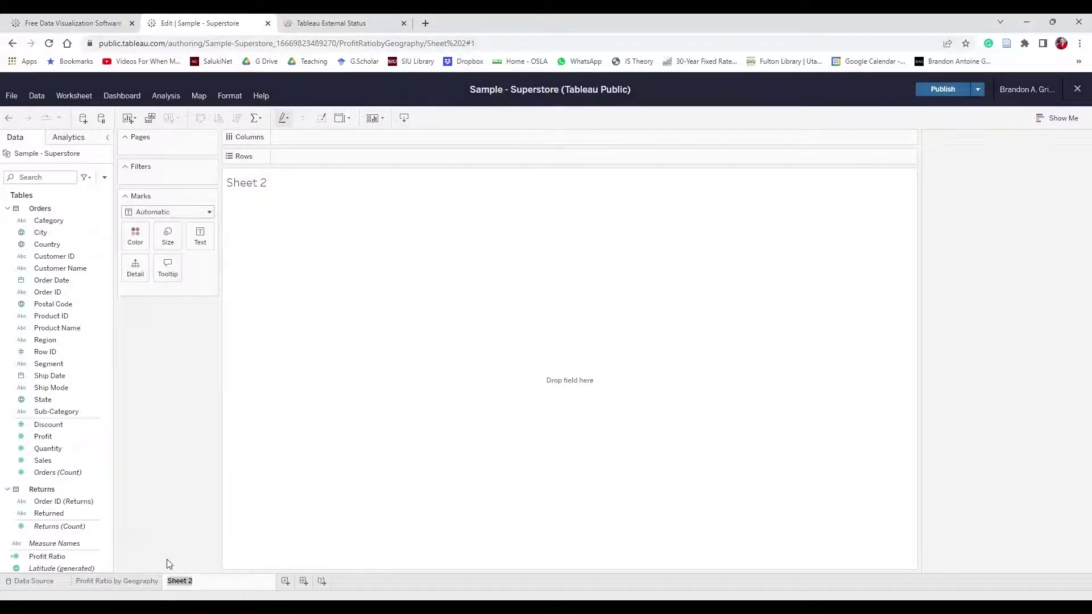
text(Sales by Category)
key(Return)
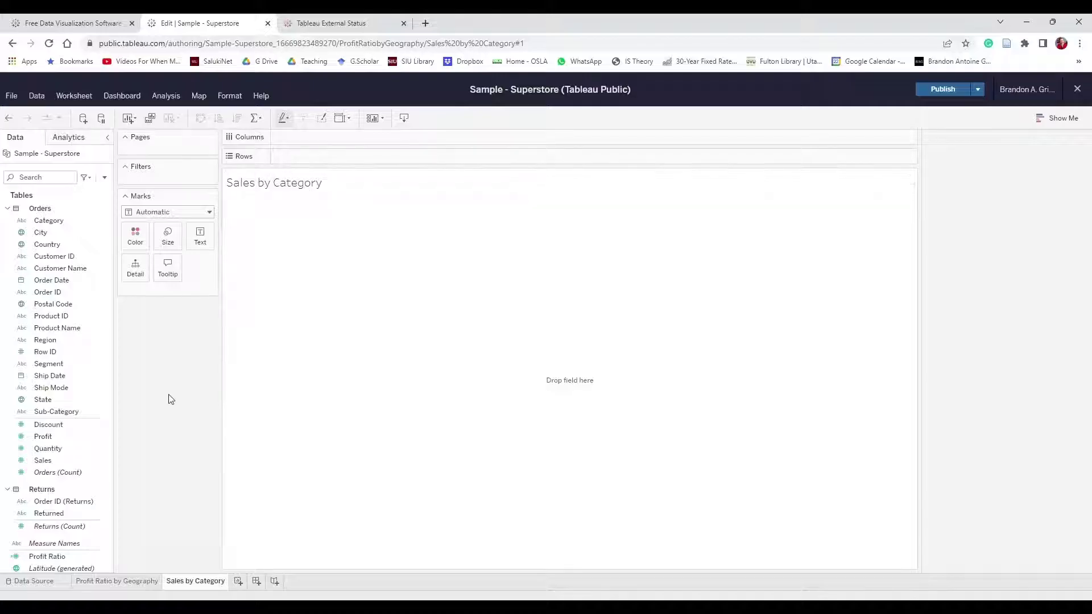
Build a continuous area chart from the Sales and Order Date fields on the Sales by Category sheet
click(56, 460)
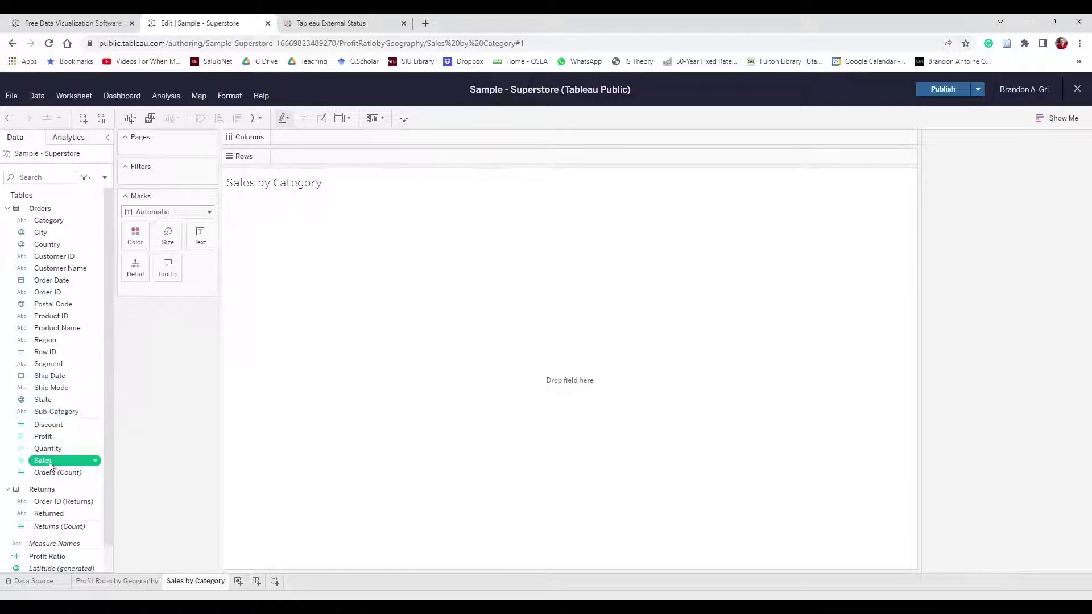
ctrl+click(74, 276)
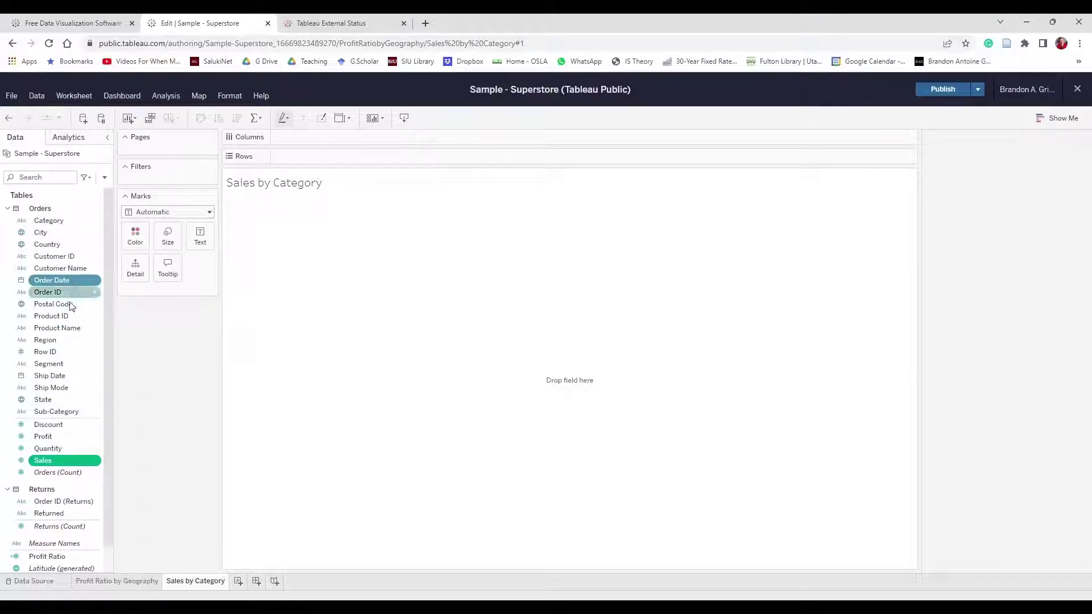
click(1056, 120)
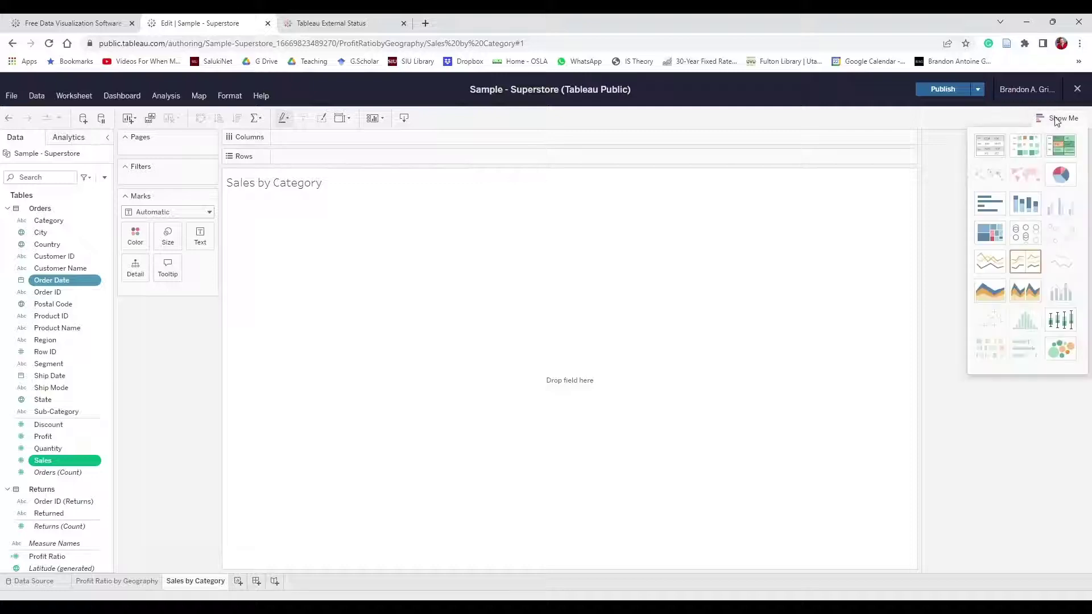
click(993, 286)
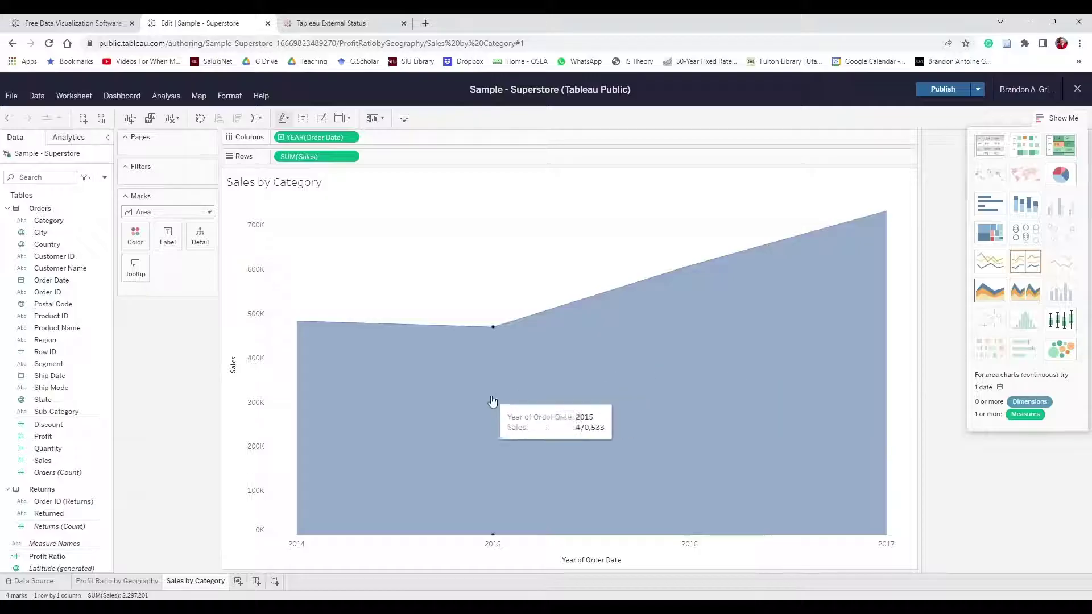
Try showing Order Date by discrete quarter, and set it to continuous month
click(353, 138)
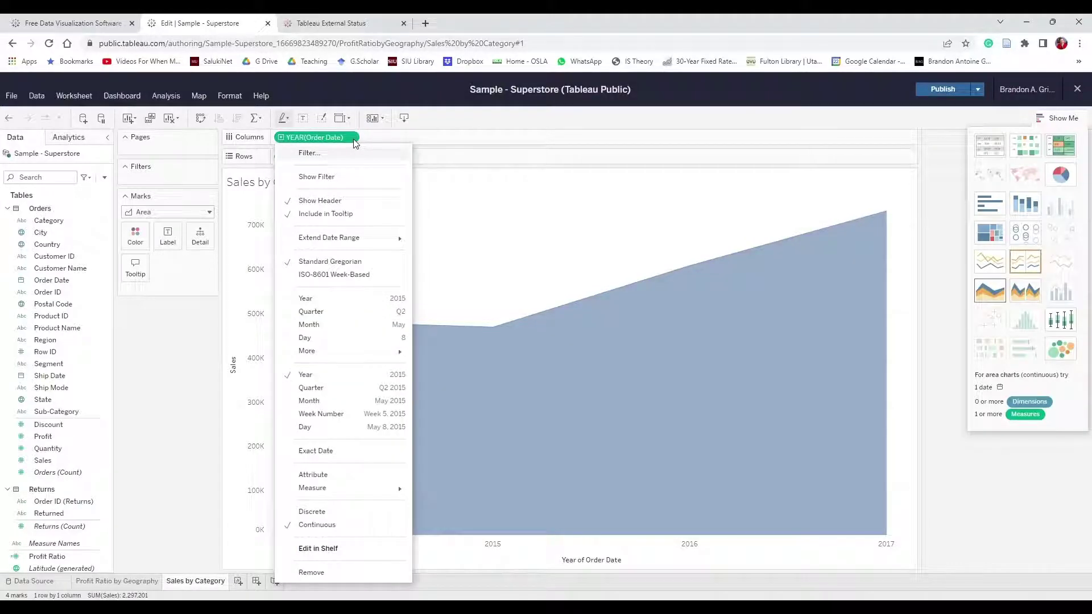
click(315, 312)
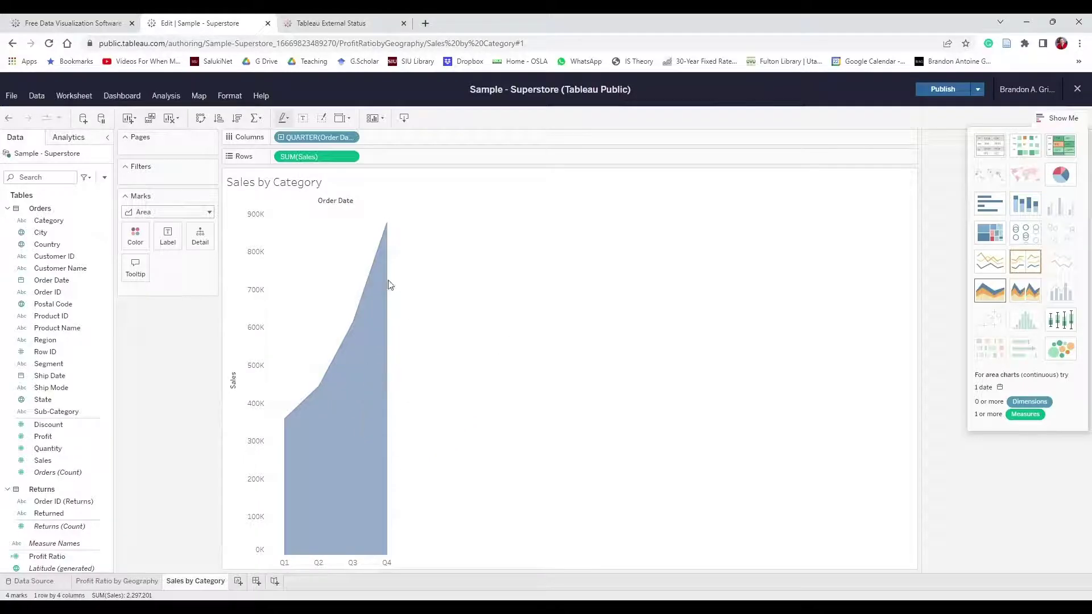
click(355, 138)
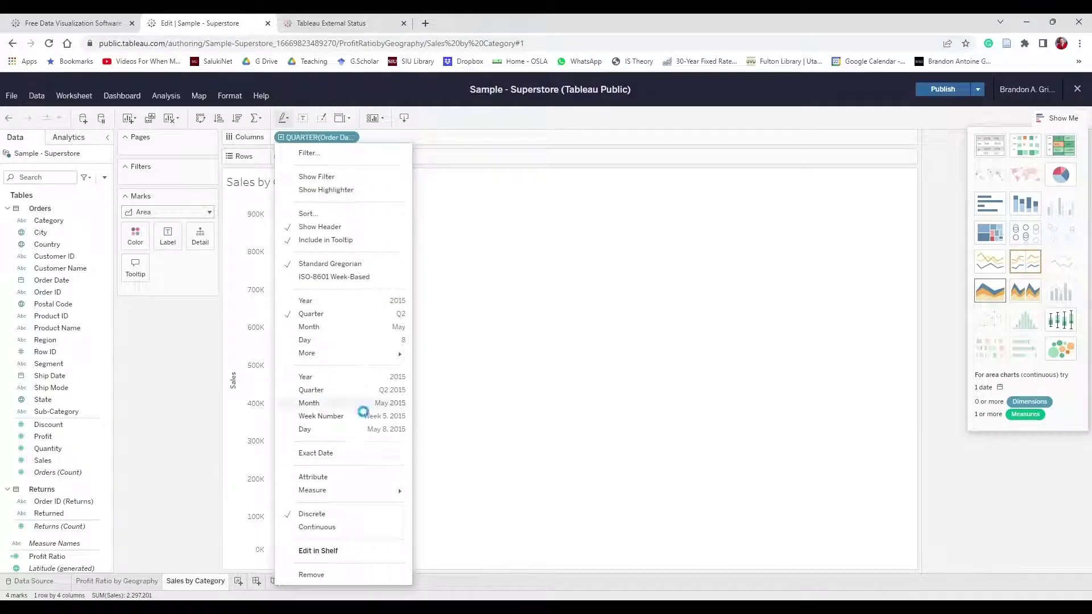
click(358, 405)
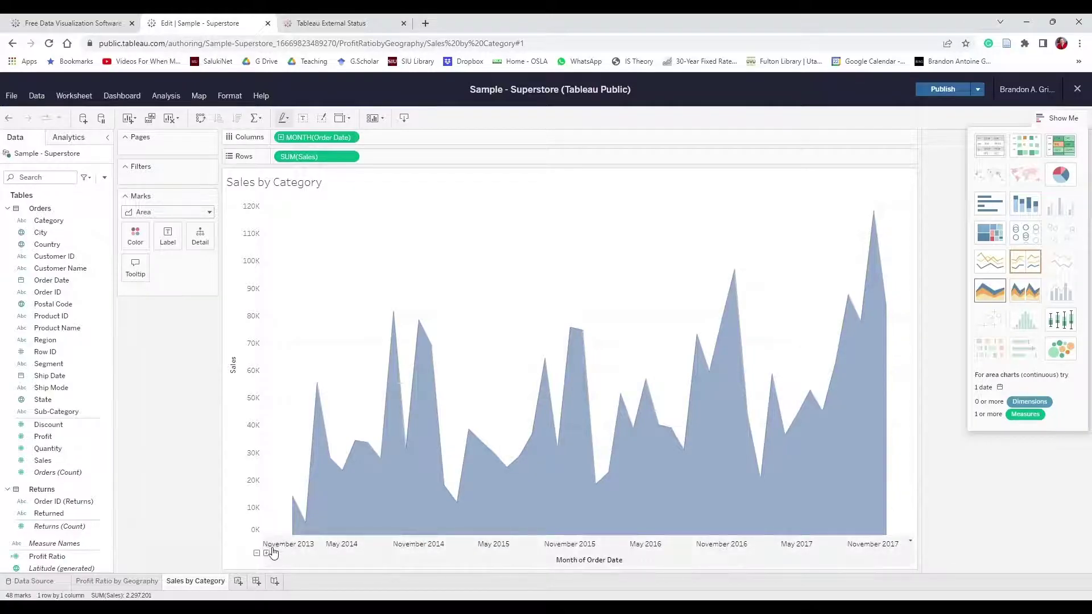
Try rolling the date axis up to quarter and year before drilling back down to month
click(257, 552)
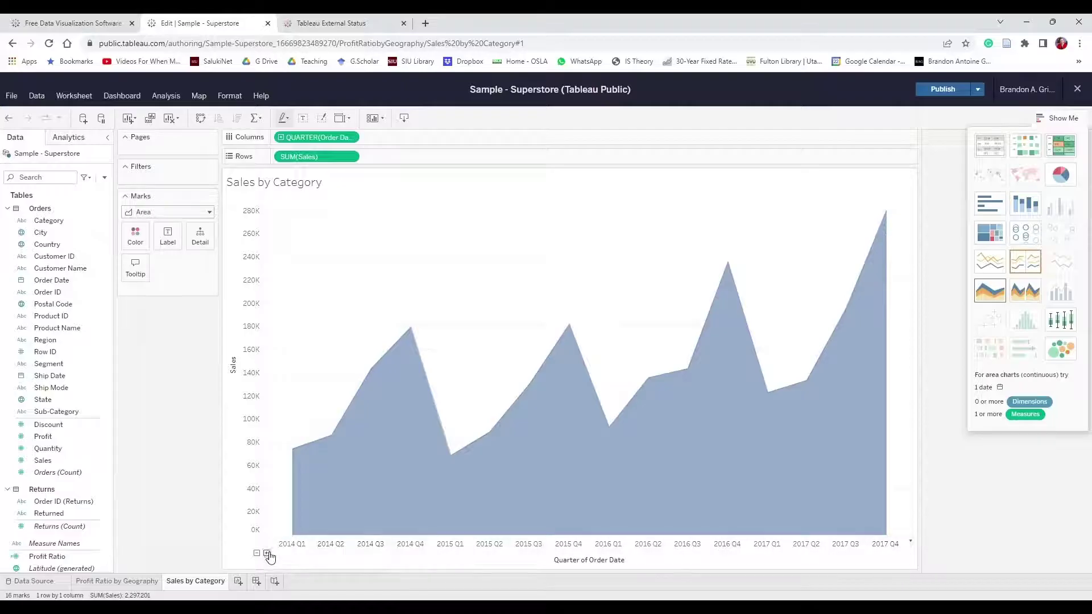
click(256, 553)
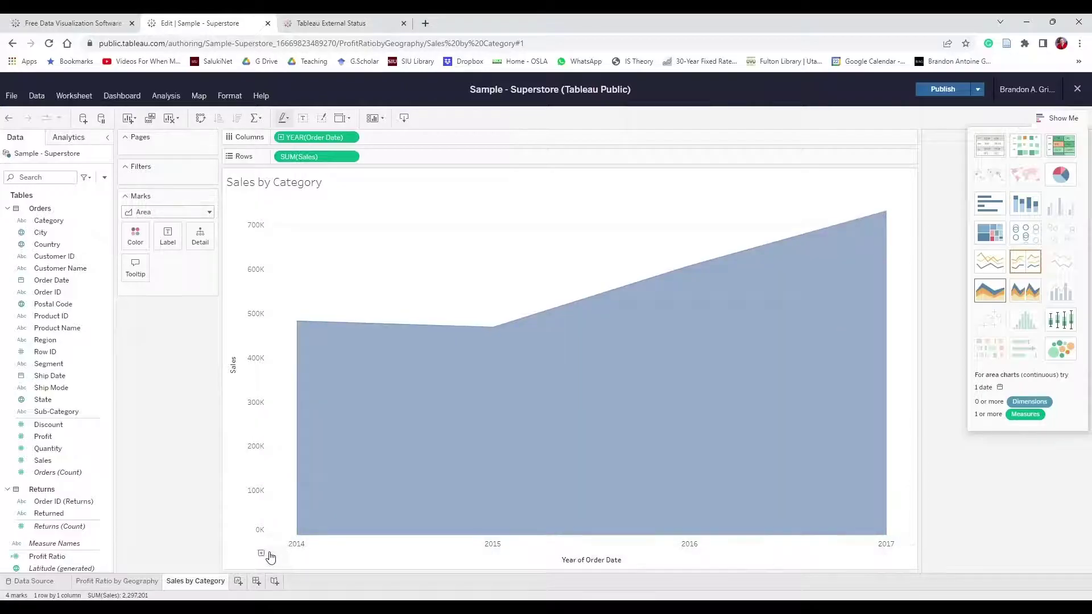
click(267, 552)
click(266, 554)
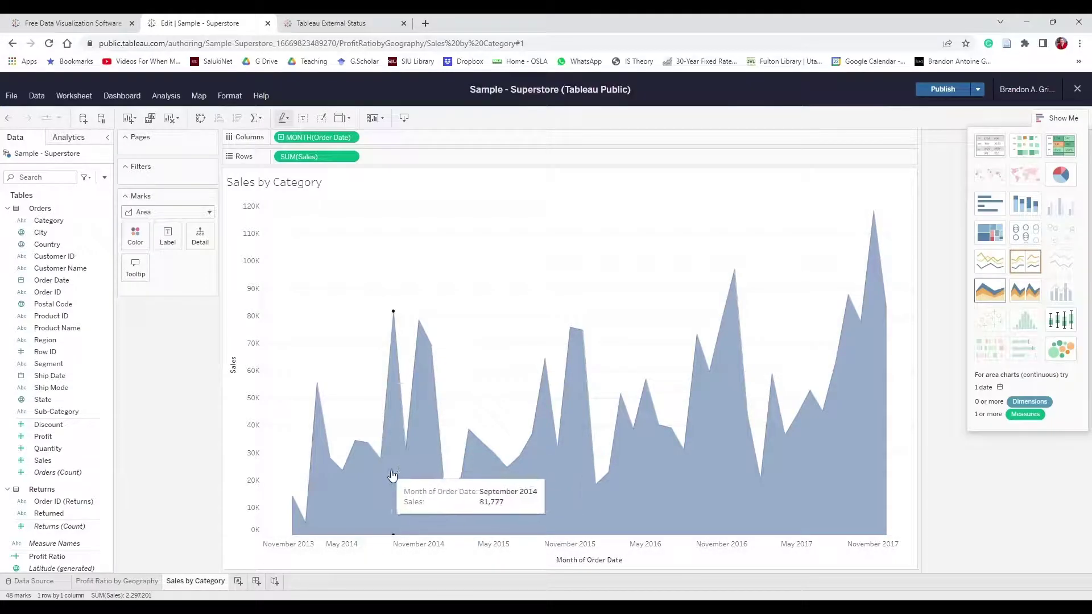
Hide the chart type suggestions and format SUM(Sales) as currency with 0 decimal places
click(1047, 120)
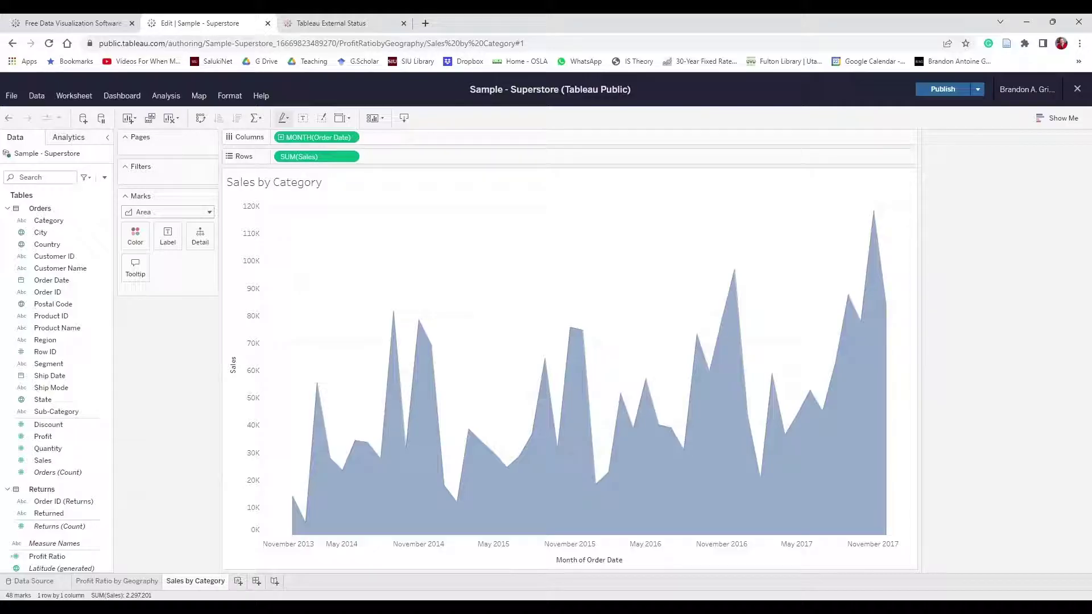
click(355, 158)
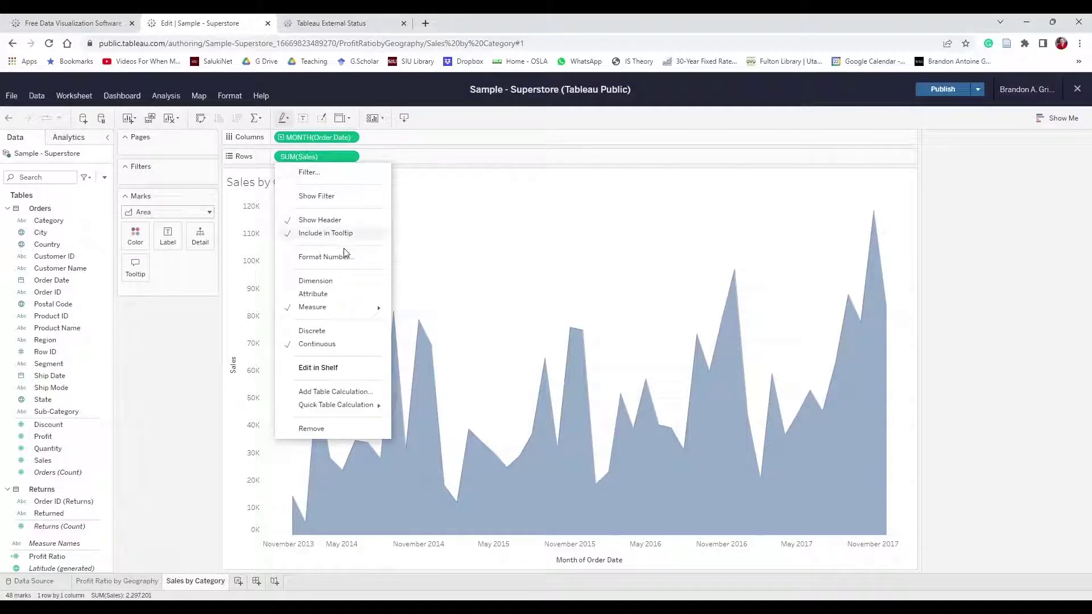
click(324, 257)
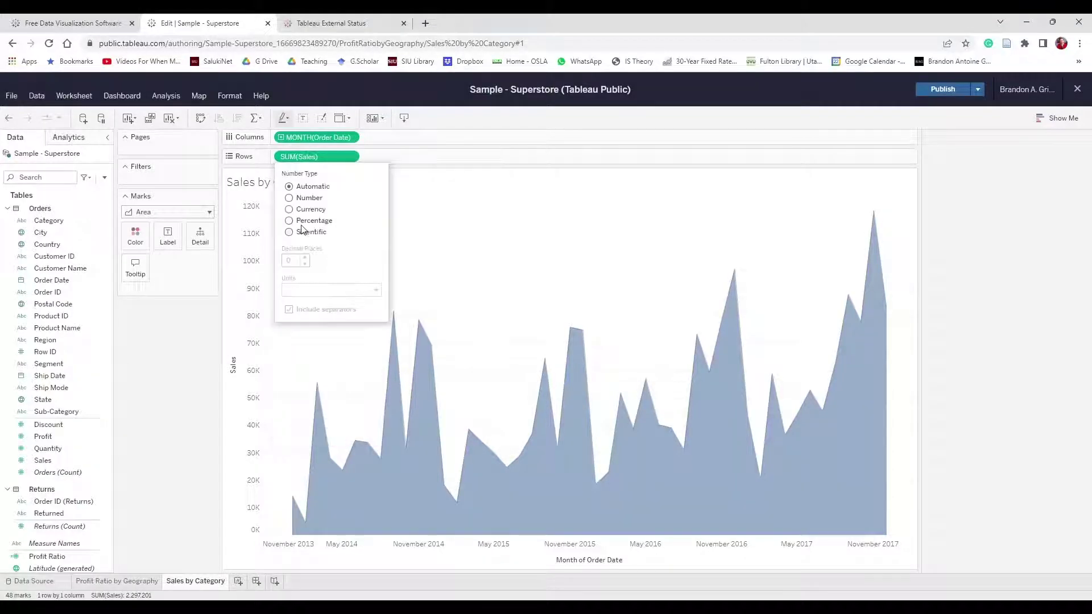
click(313, 211)
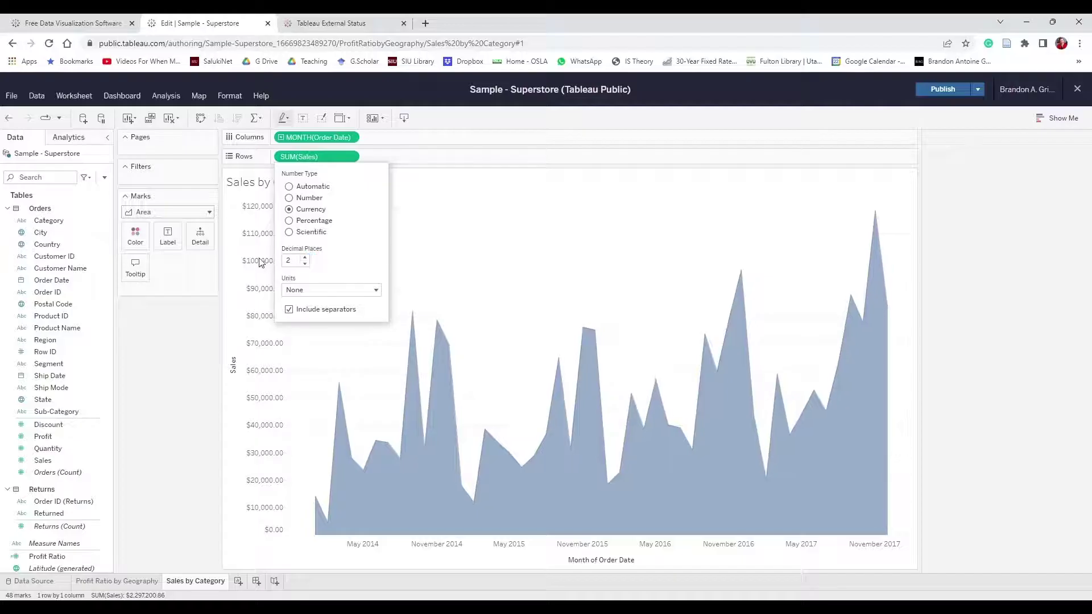
click(305, 263)
click(305, 263)
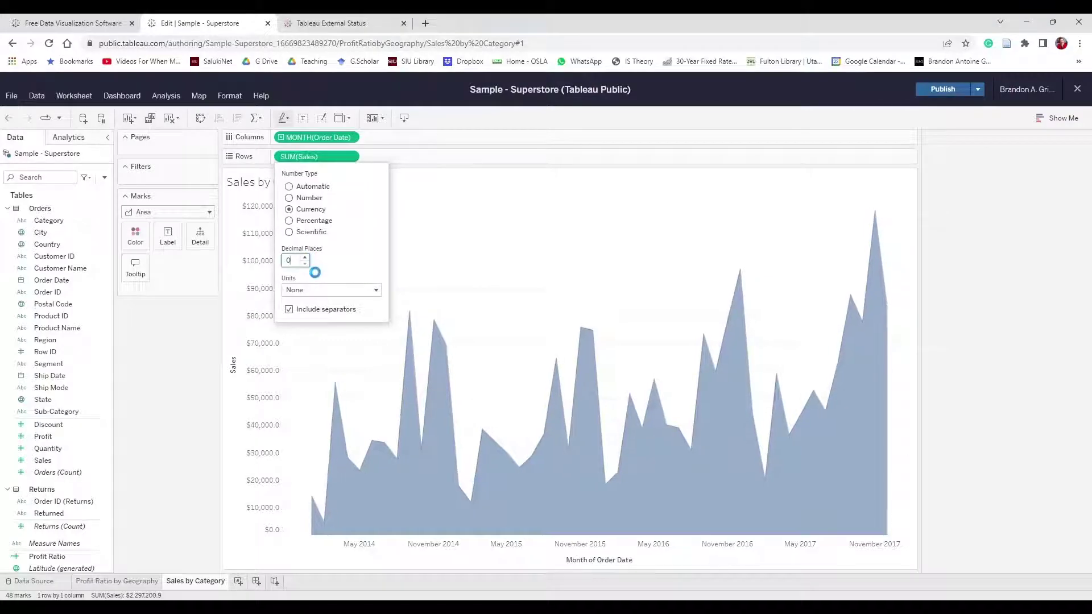
click(202, 370)
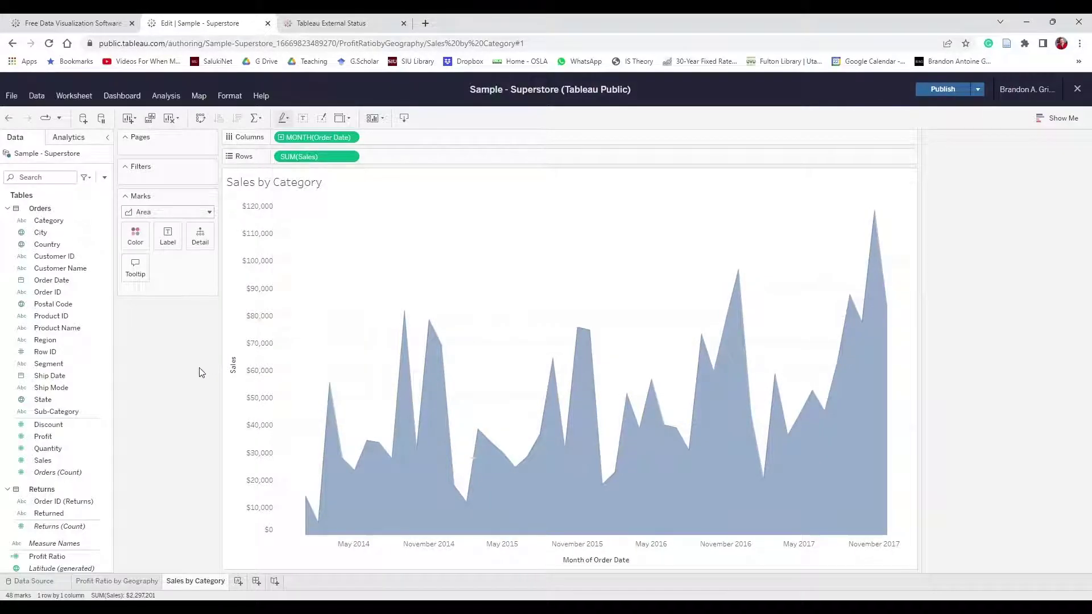
Remove the title from the Sales axis
double_click(234, 371)
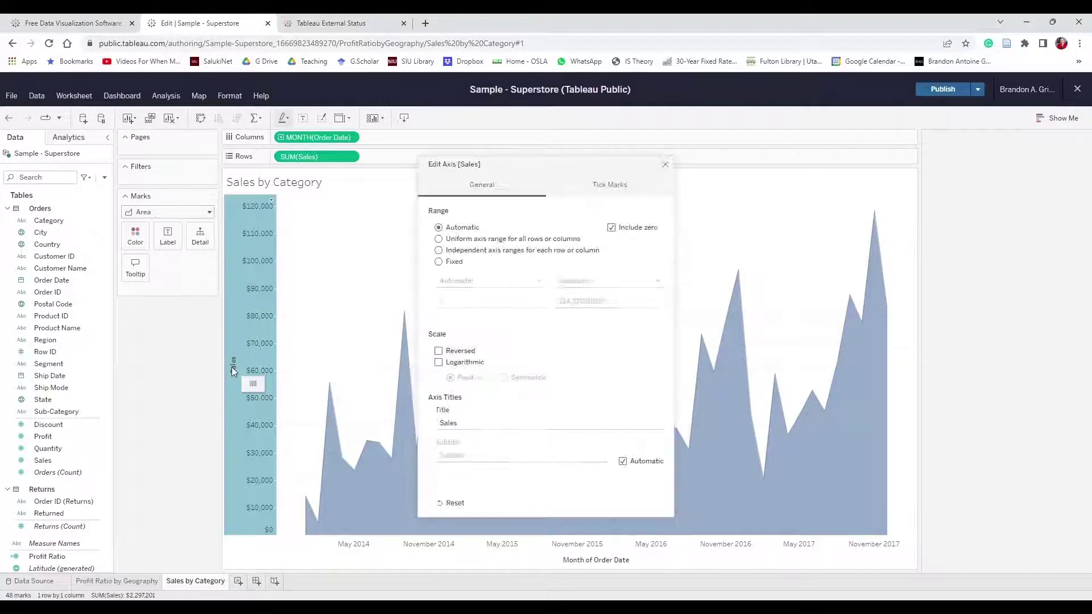
click(666, 165)
right_click(276, 202)
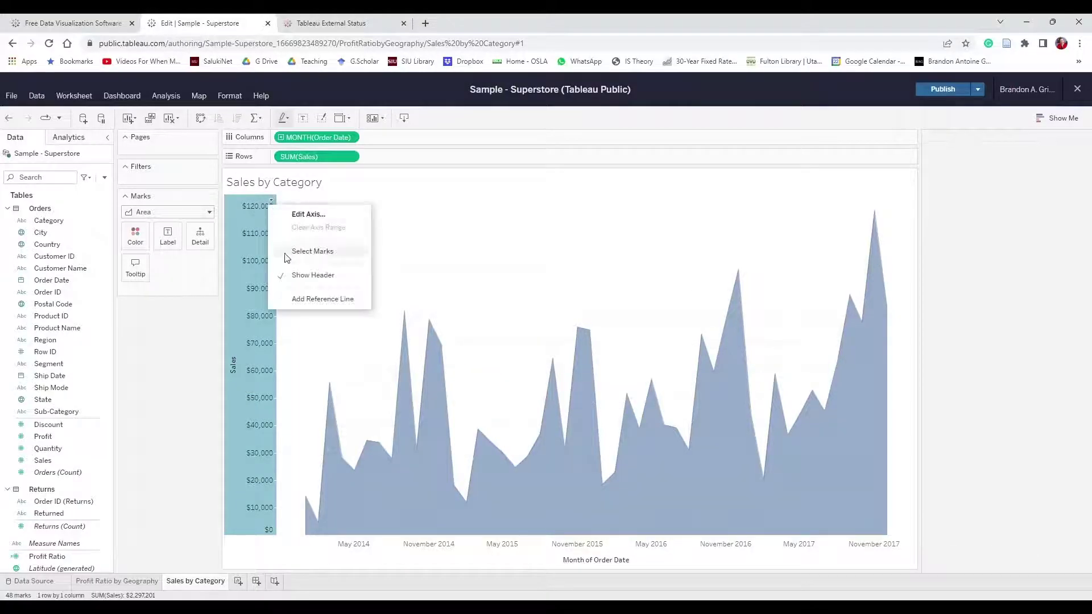
click(312, 214)
double_click(494, 423)
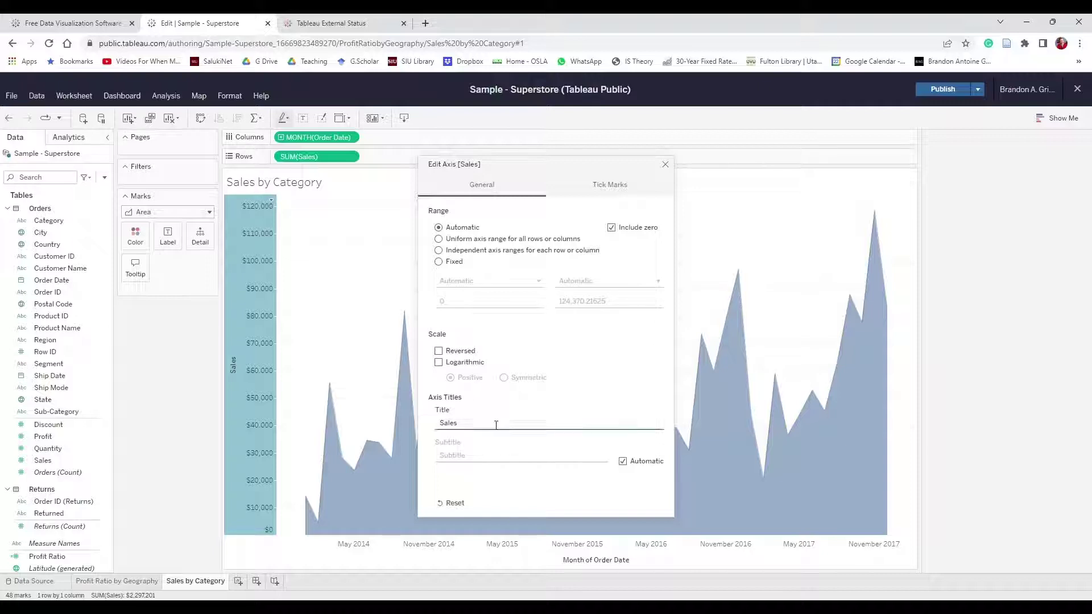
key(BackSpace)
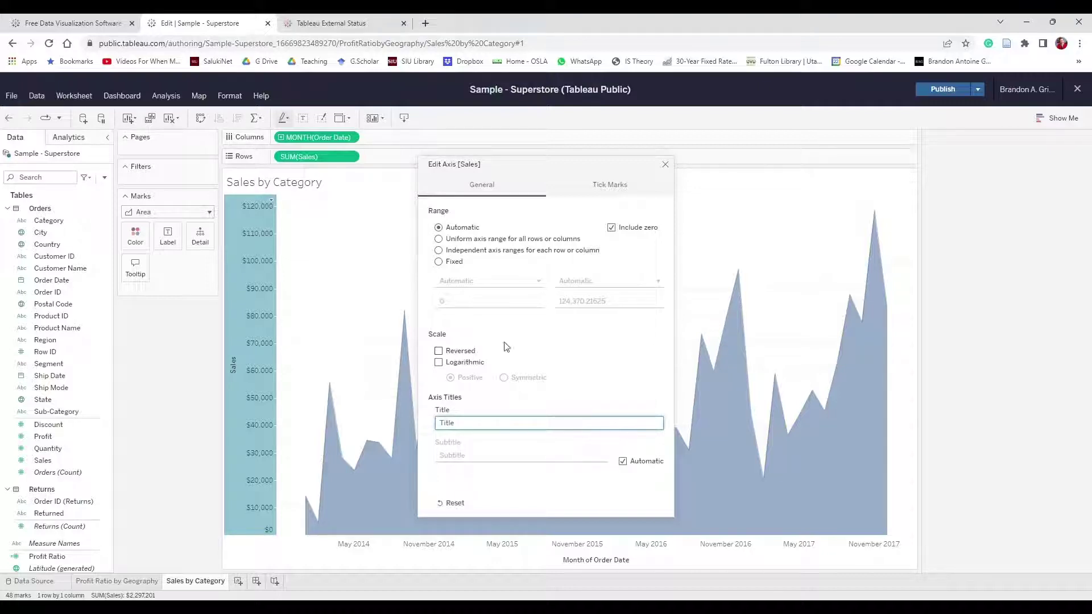
click(665, 165)
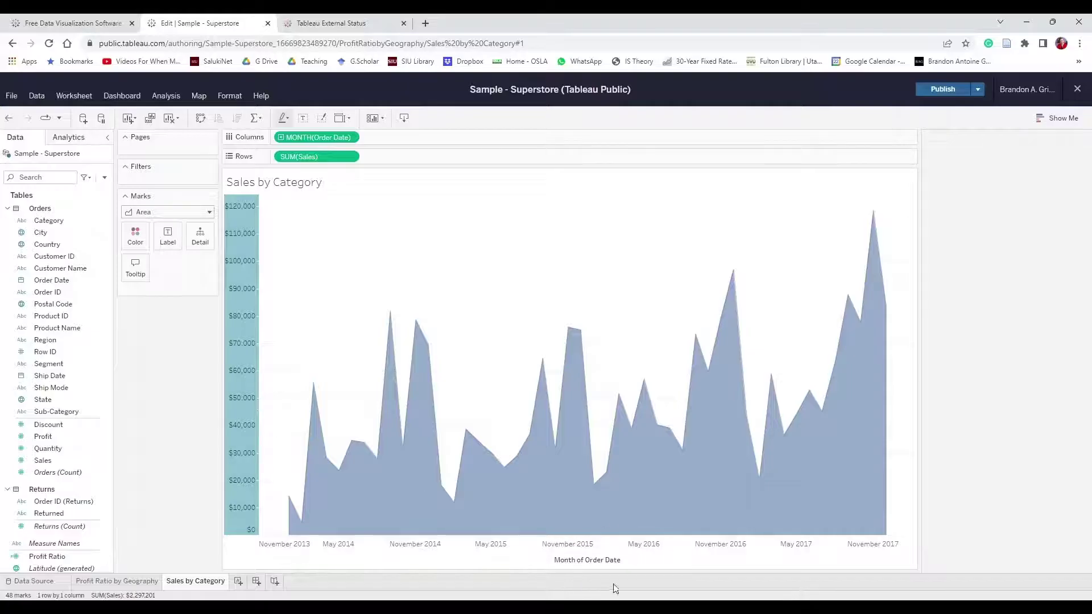
Clear the Month of Order Date title from the date axis
double_click(600, 562)
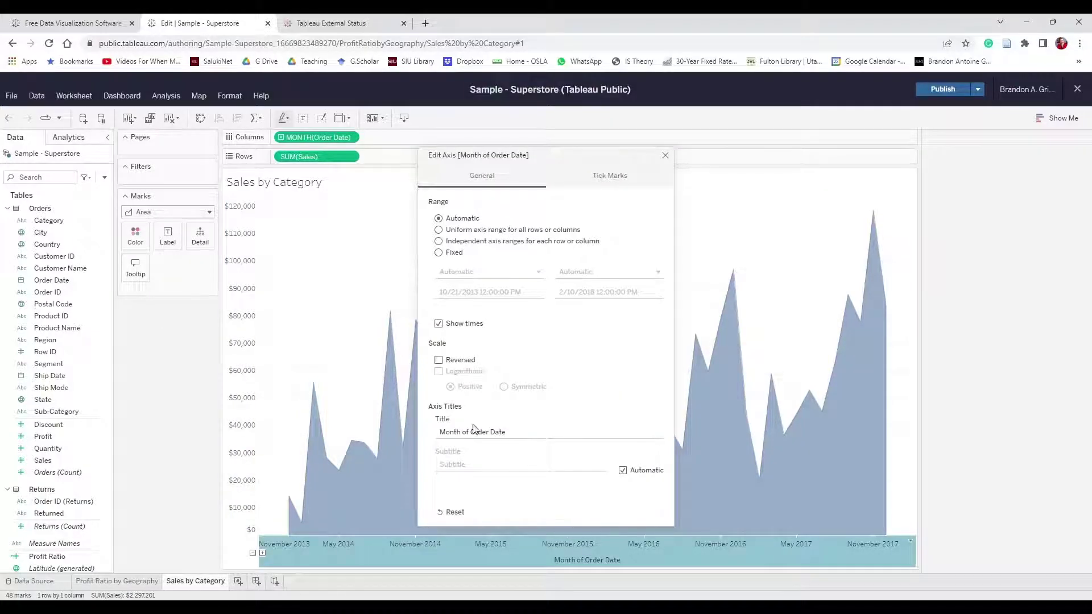
click(487, 432)
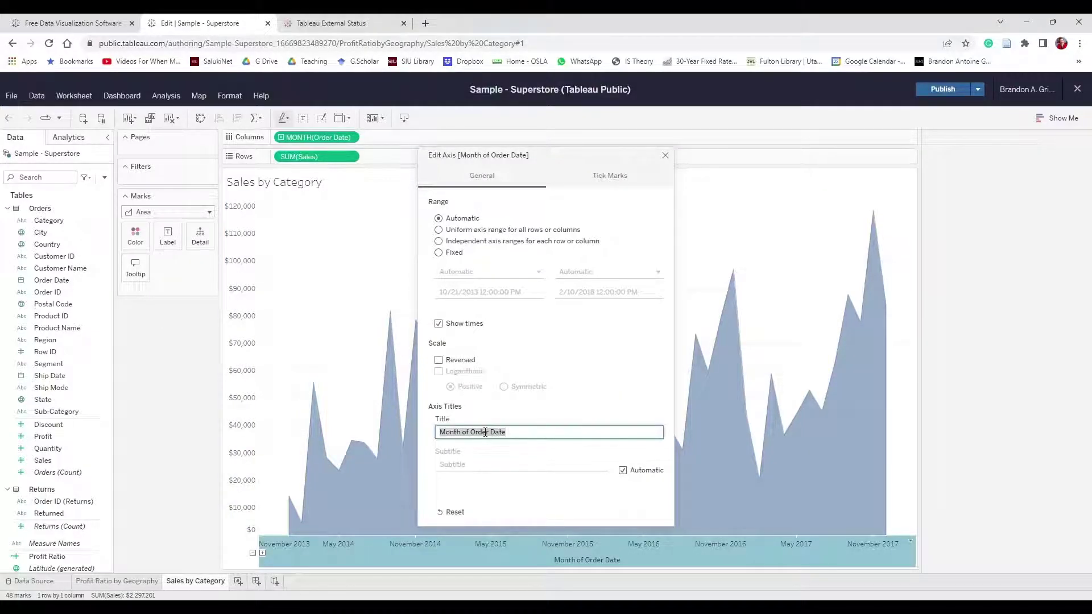
key(BackSpace)
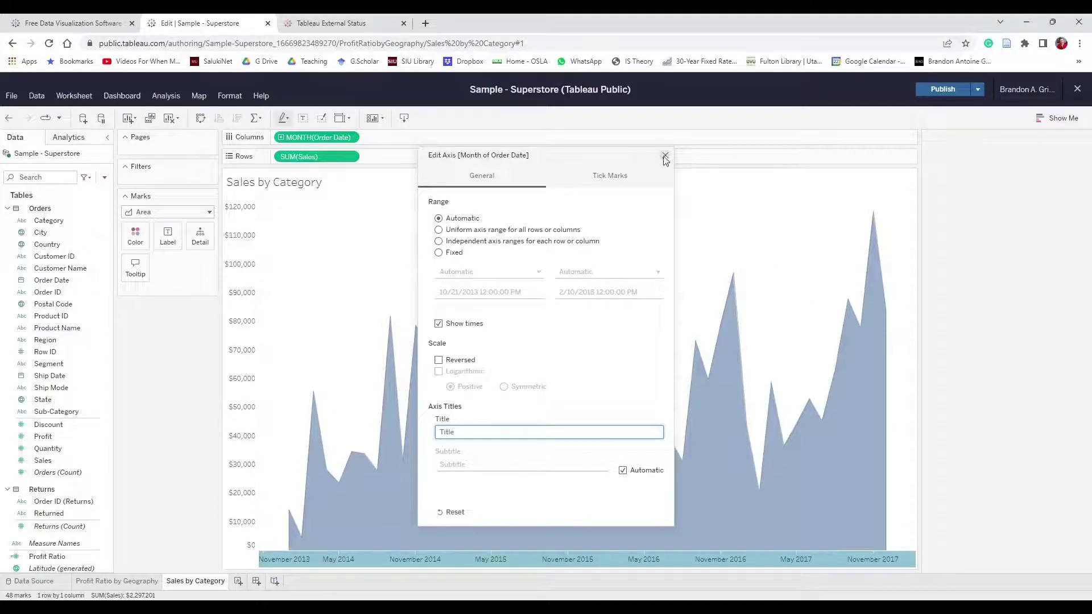
click(665, 155)
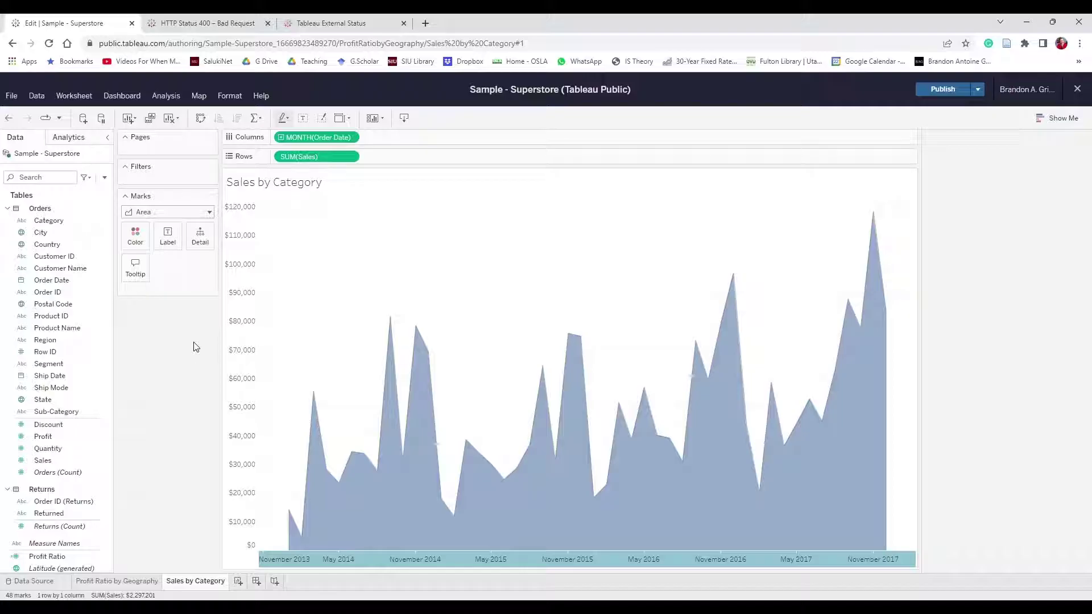
Create a level of detail calculation from Order ID and Profit that fixes the sum of Profit per order
click(63, 292)
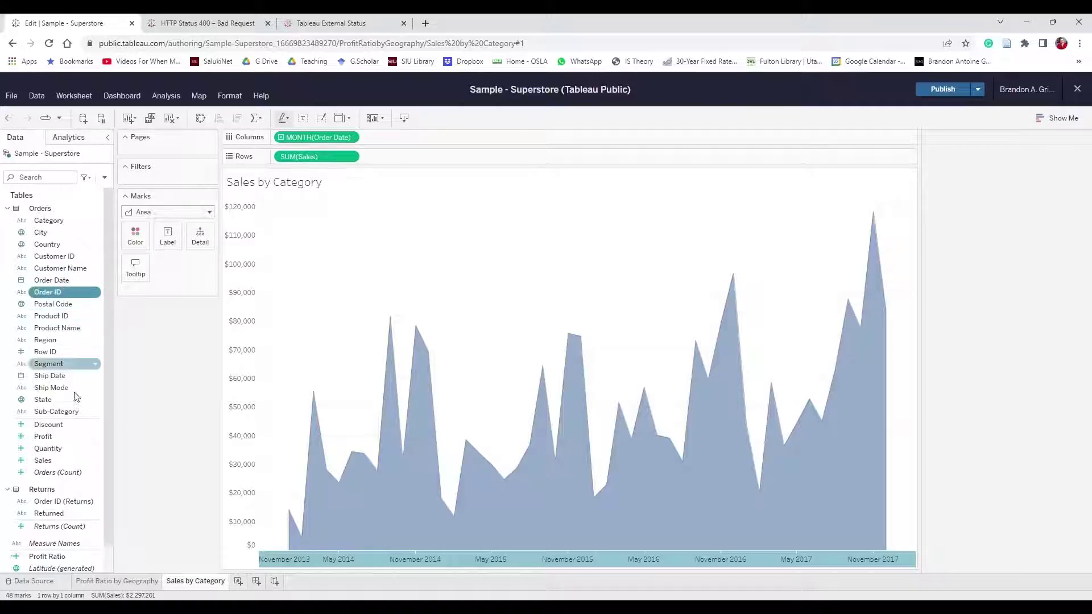
click(95, 437)
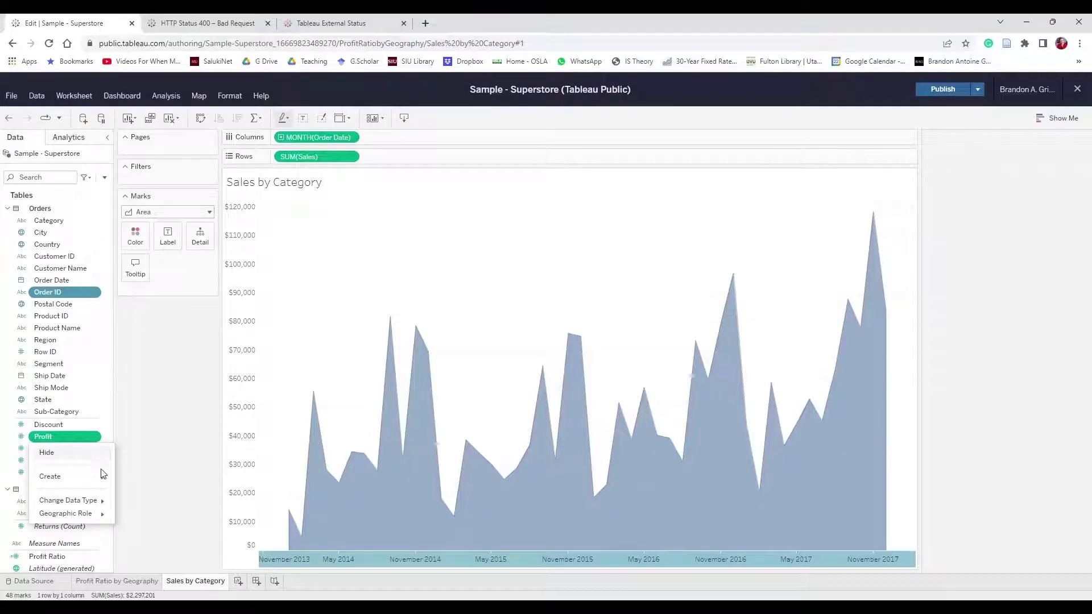
mouse_move(103, 479)
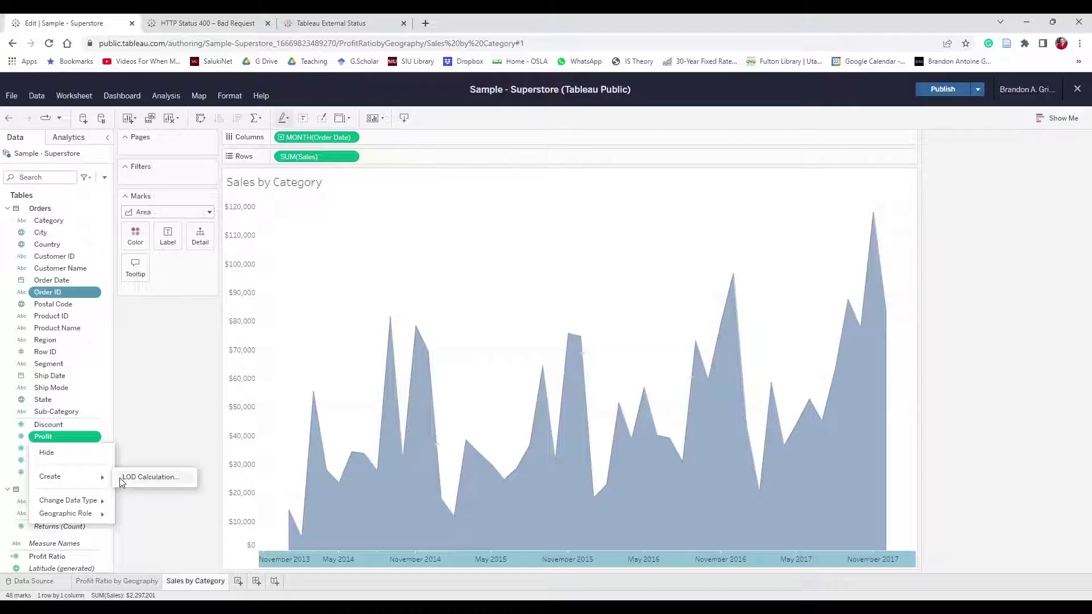
click(134, 421)
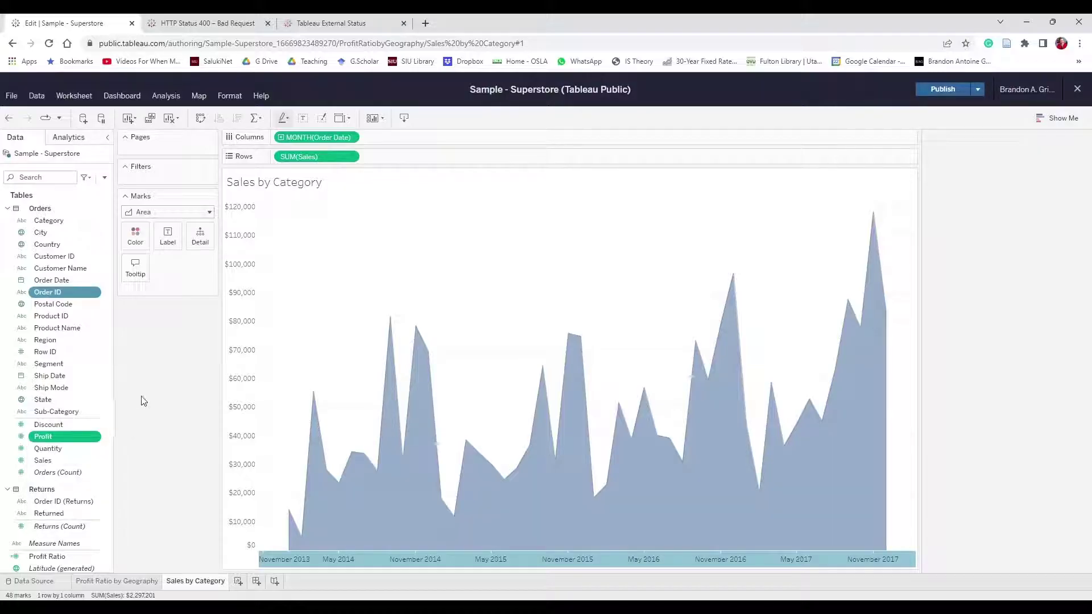
click(127, 98)
mouse_move(154, 96)
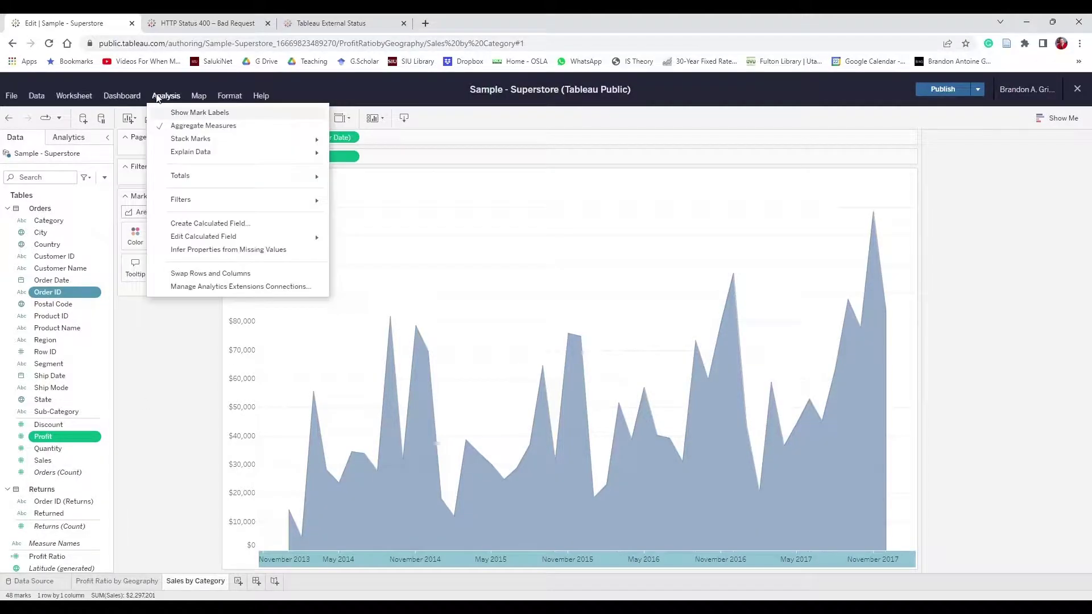
click(90, 447)
click(94, 437)
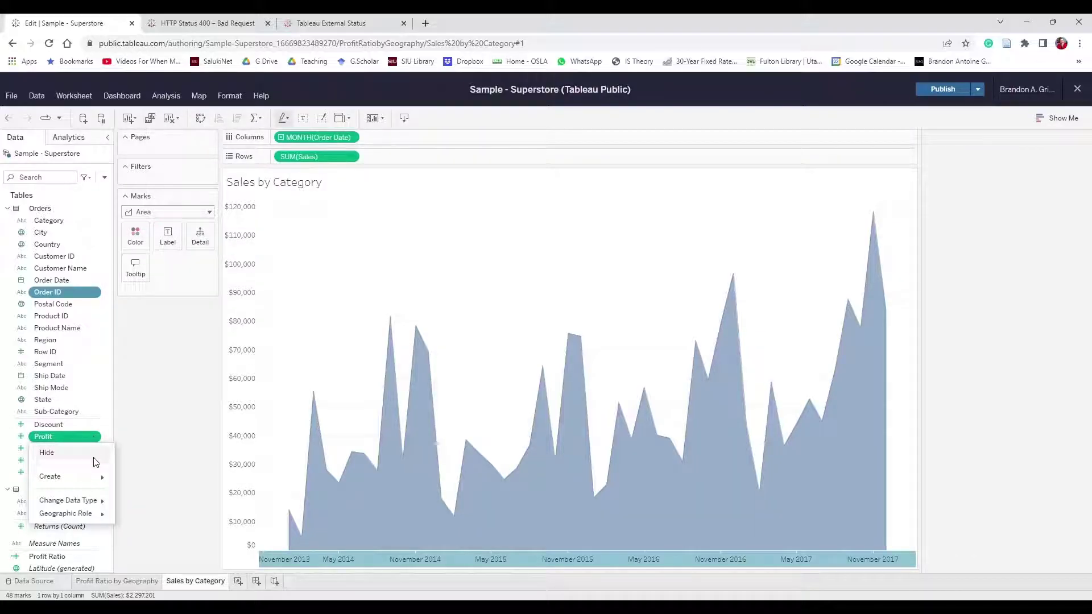
mouse_move(97, 481)
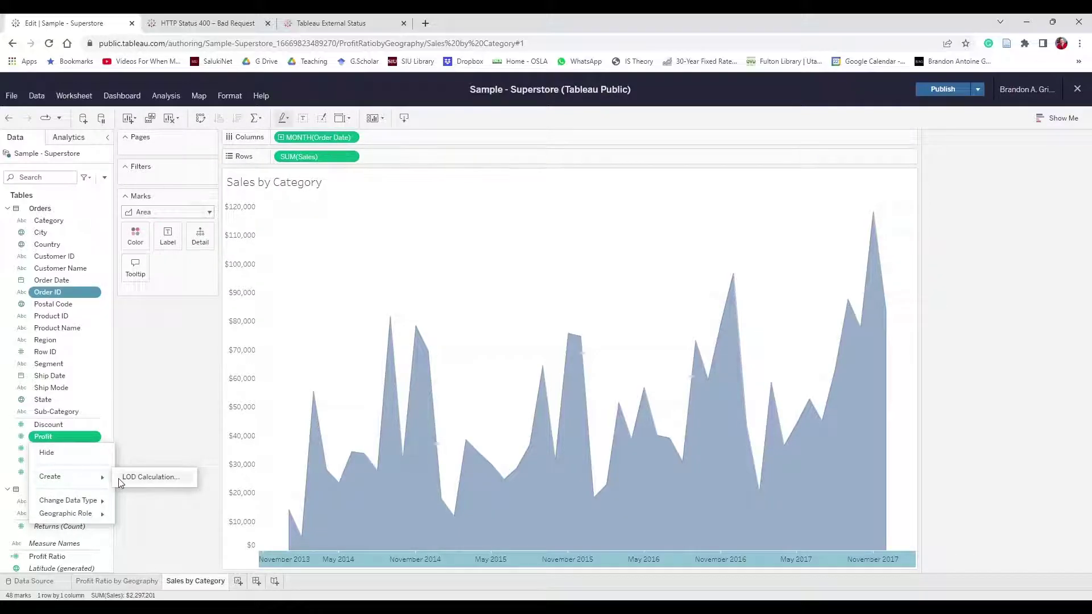
click(158, 477)
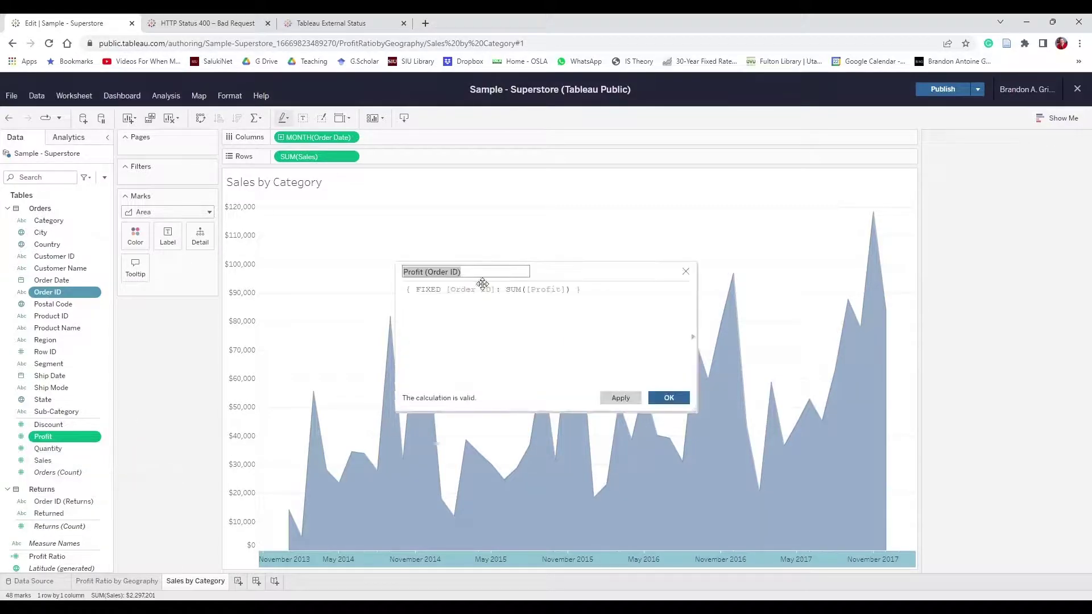
Name the calculation "Order Profitable?", extend its formula to test whether the fixed sum of Profit per order is > 0, and save it
click(478, 280)
triple_click(478, 278)
text(Order Prof)
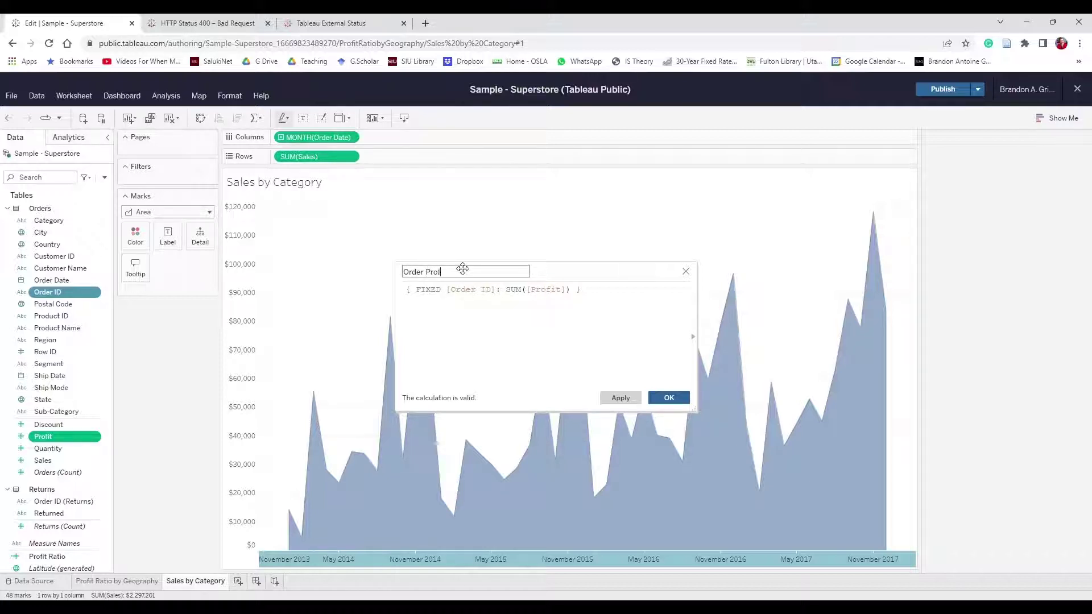
text(itable?)
click(601, 294)
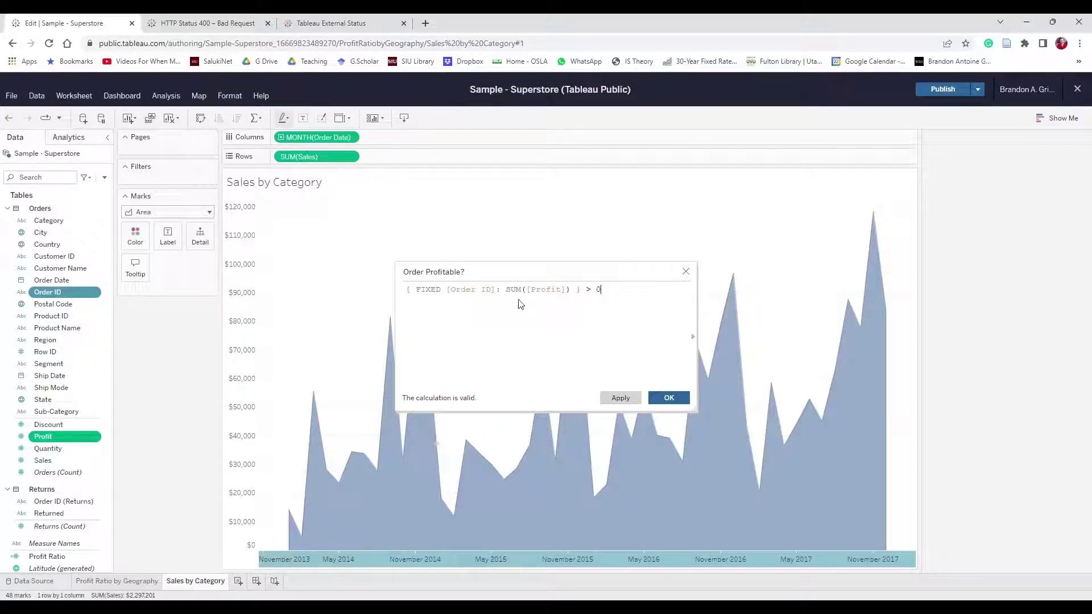
drag(506, 291, 571, 296)
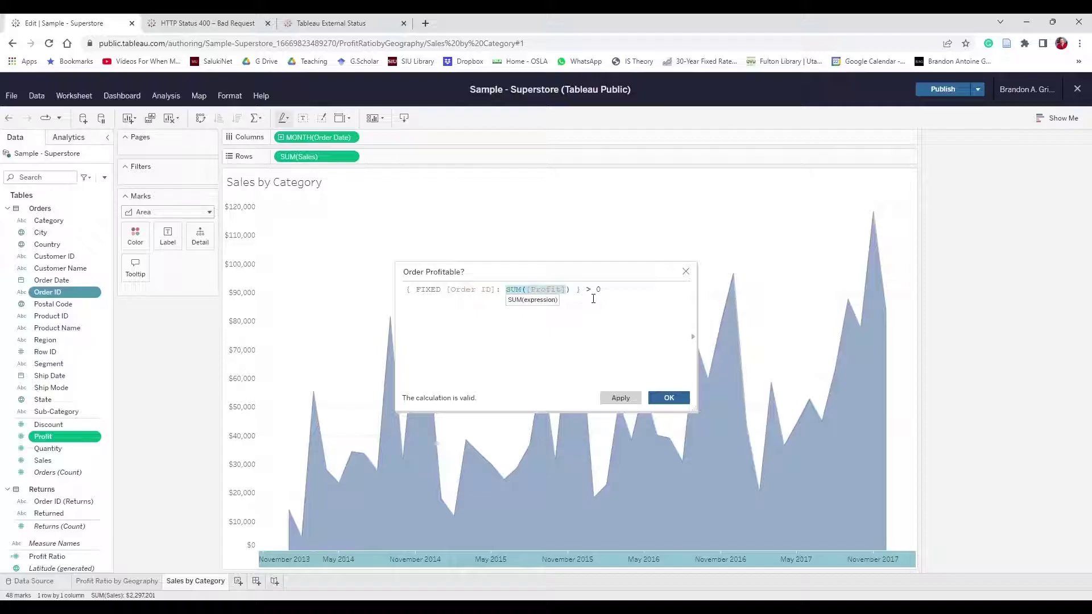
click(593, 295)
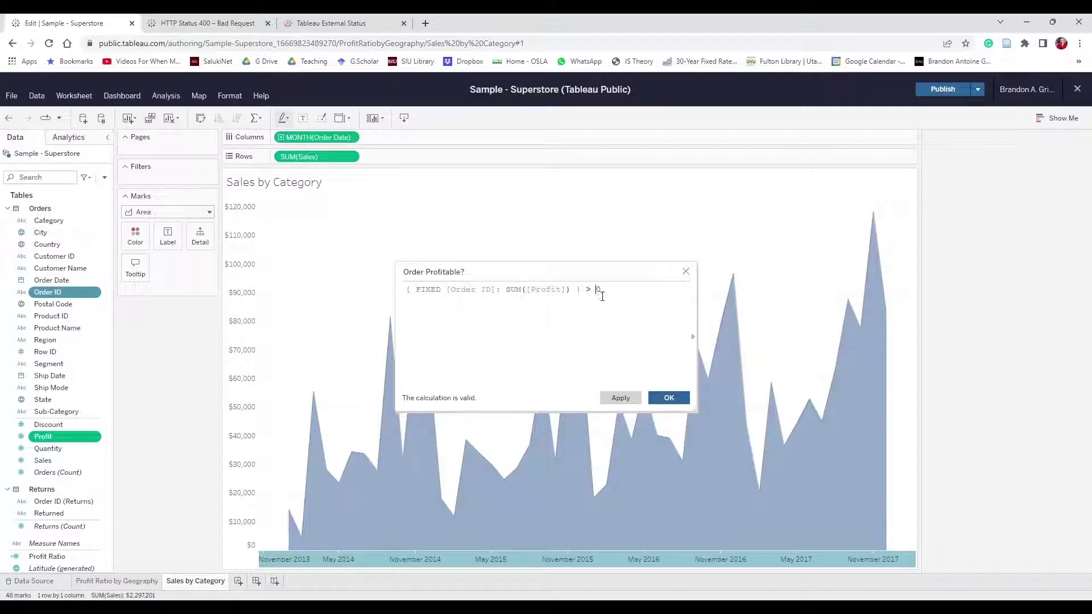
click(619, 291)
drag(418, 297, 491, 298)
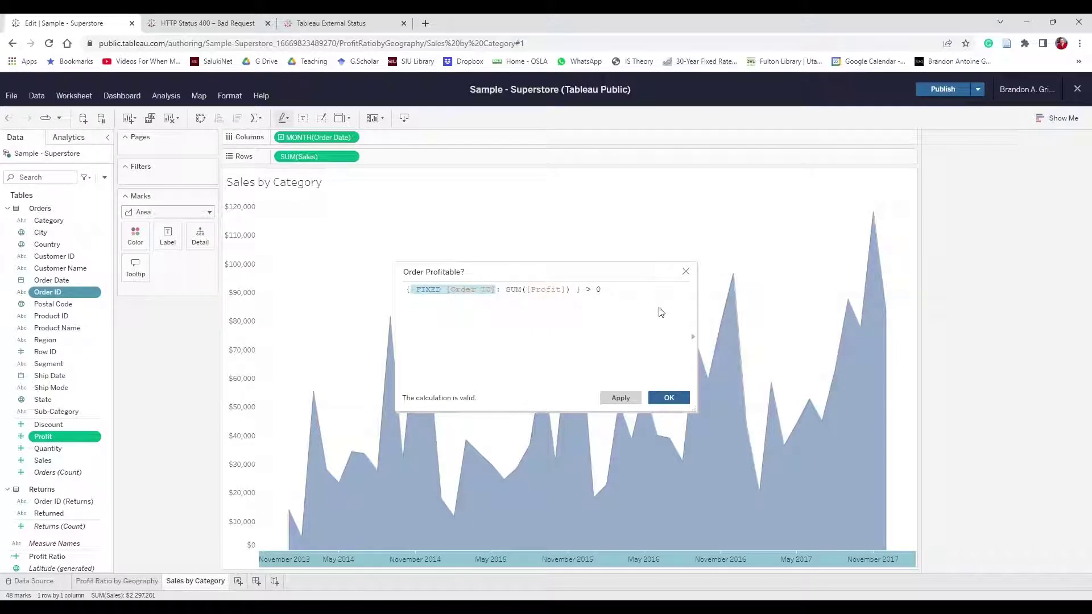
click(610, 292)
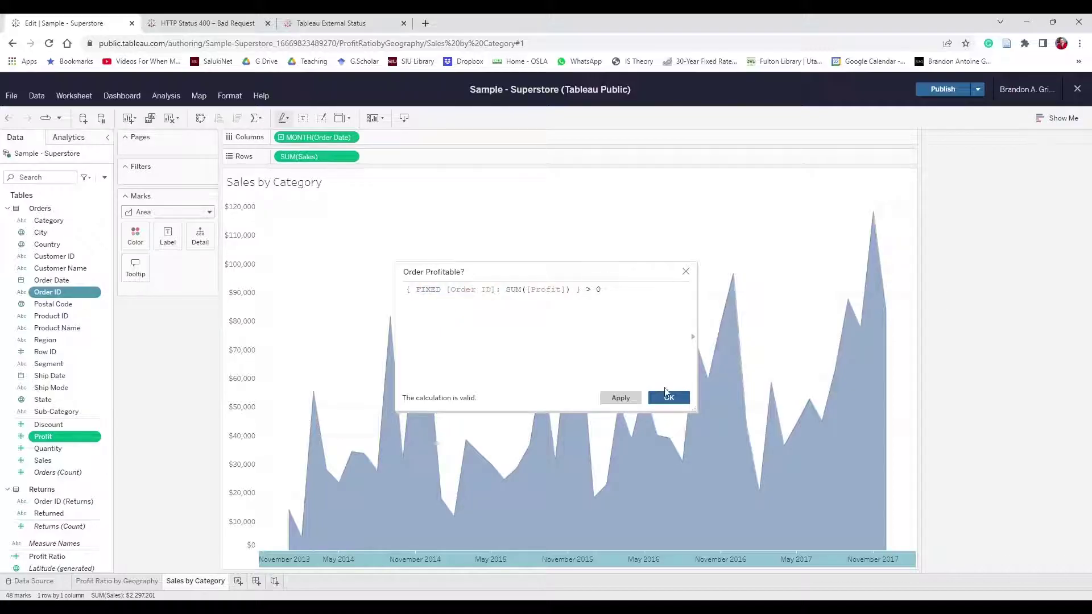
click(664, 398)
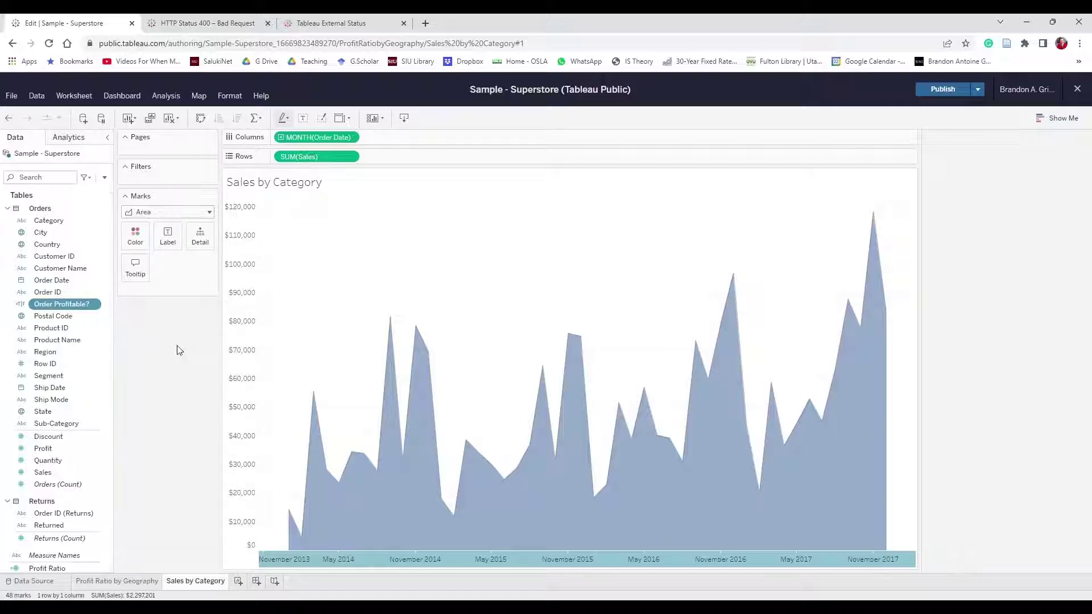
Set the aliases of the Order Profitable? field to Unprofitable for False and Profitable for True
click(95, 307)
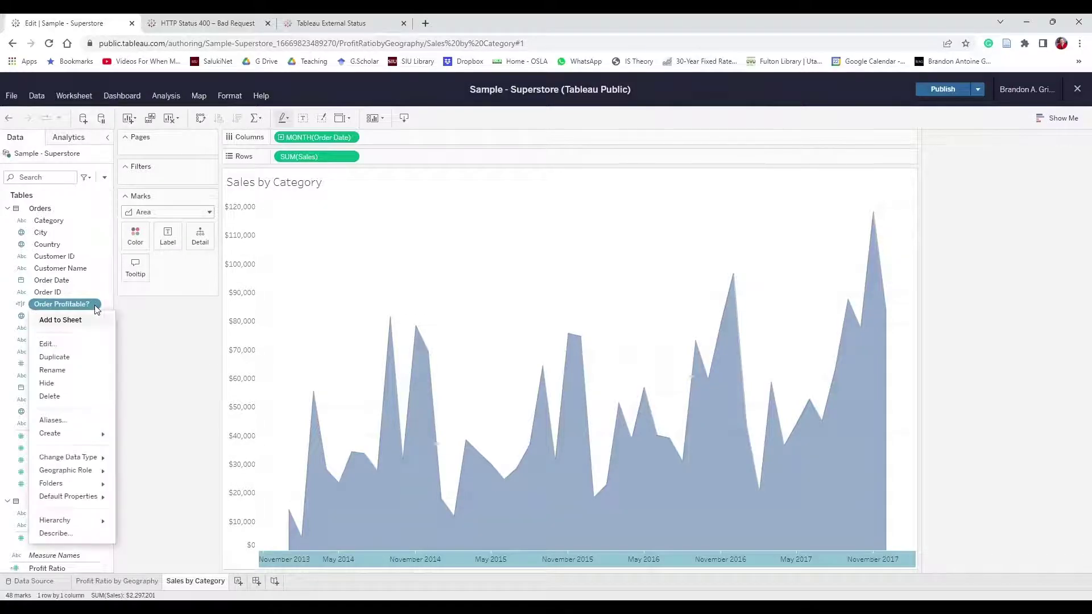
click(76, 421)
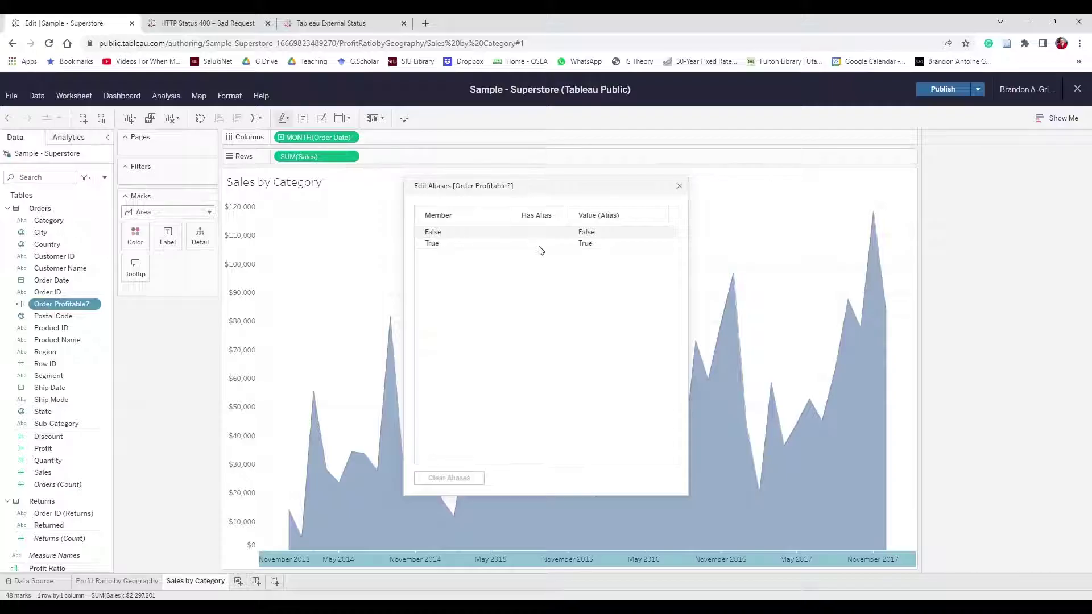
click(599, 234)
text(Un)
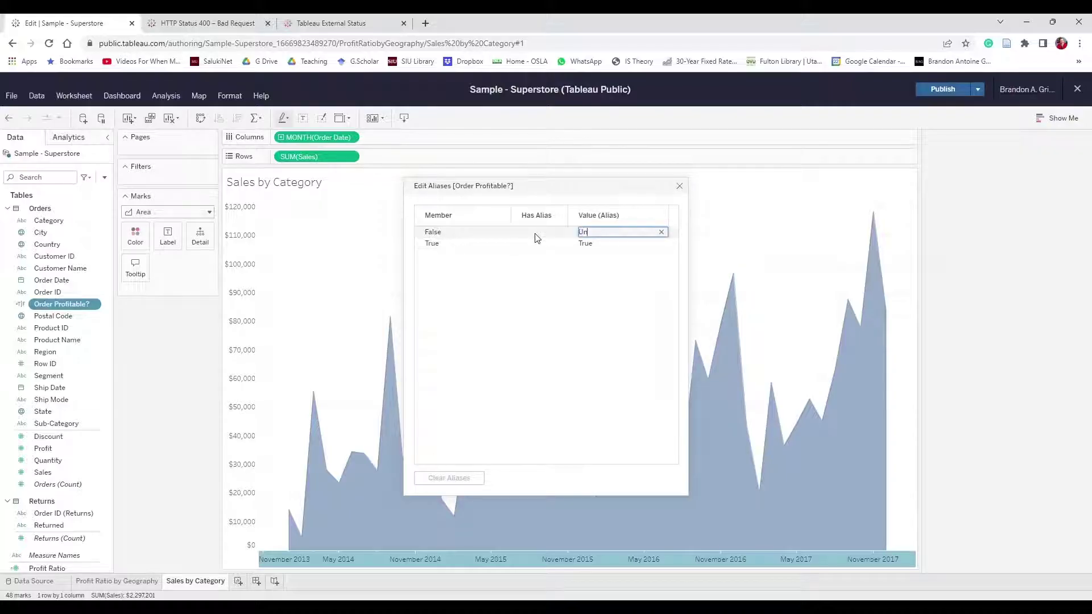
text(profitable)
click(591, 250)
click(600, 250)
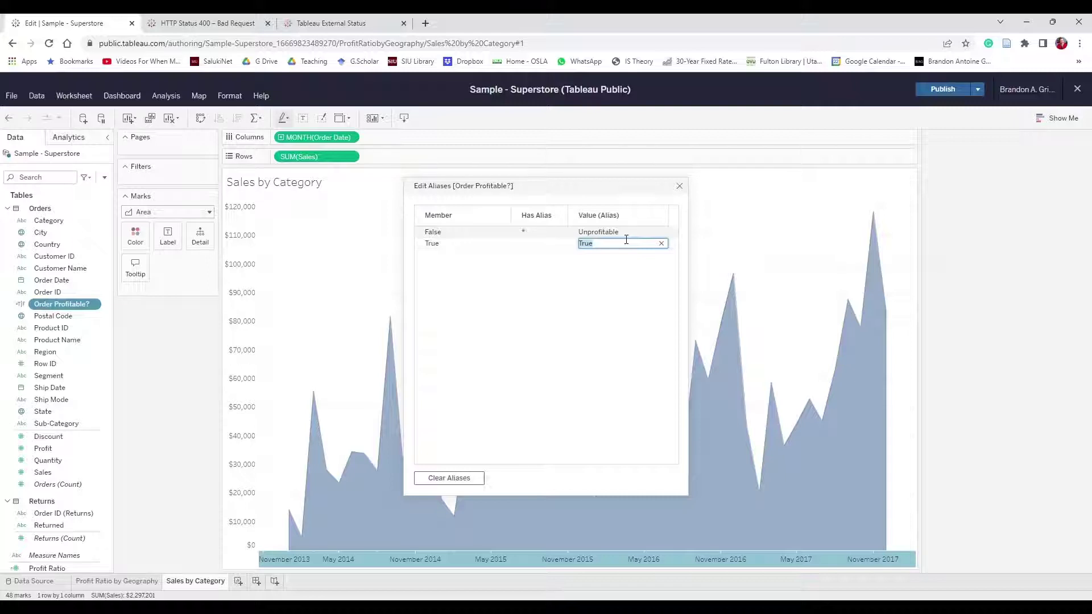
text(Profitabl)
click(553, 293)
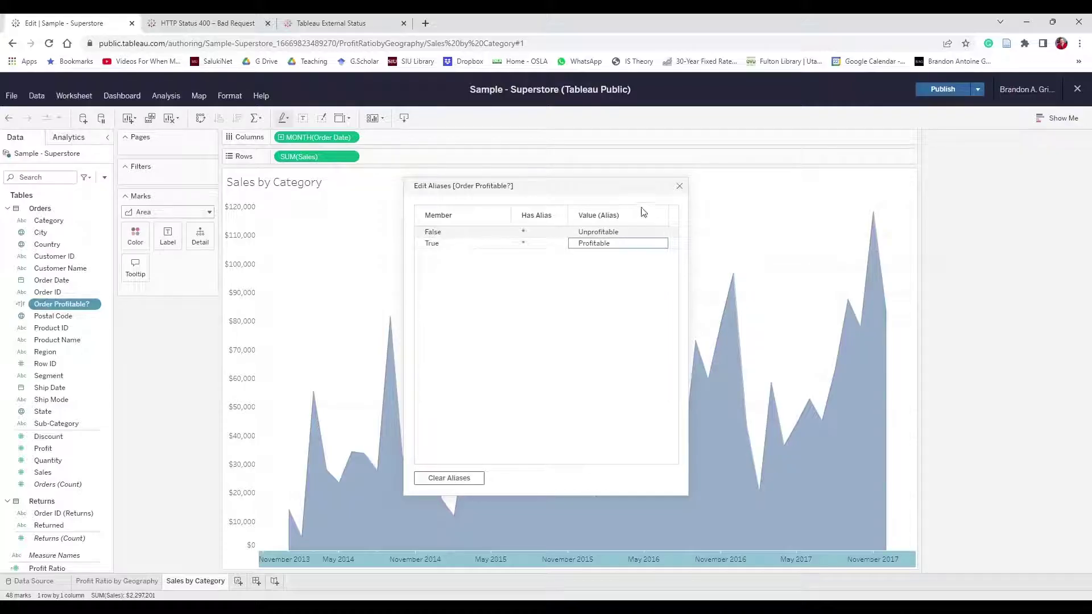
click(680, 186)
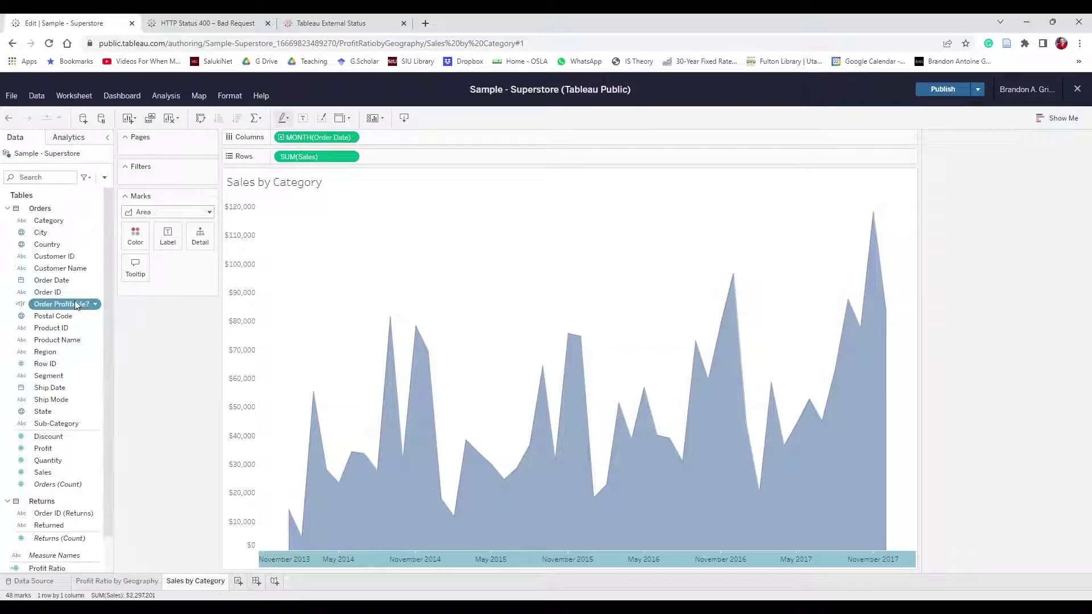
Color the area chart by Order Profitable? and set the mark opacity to 100%
drag(75, 303, 138, 239)
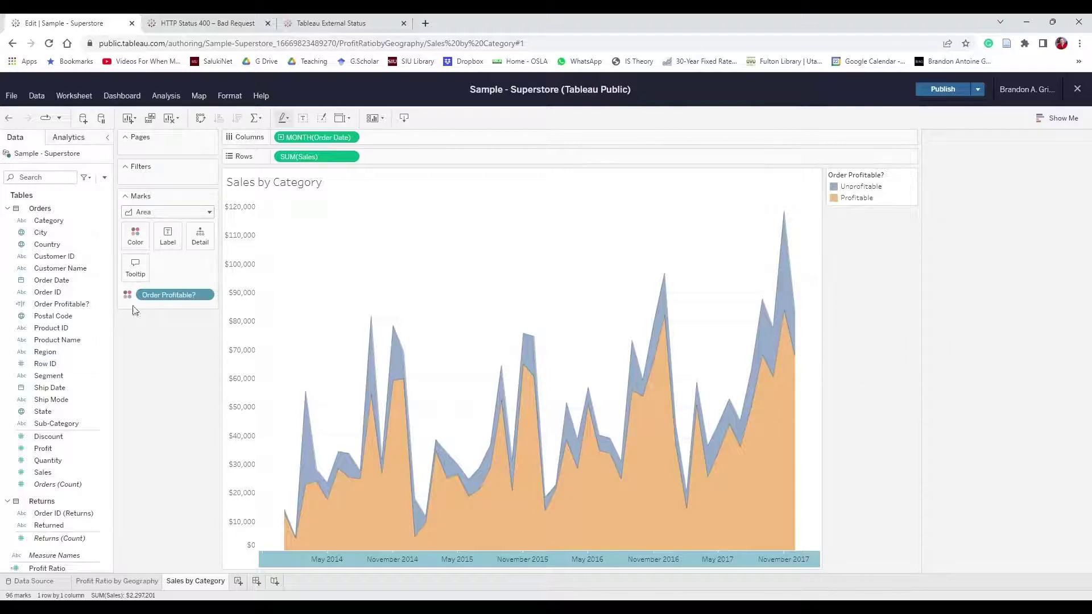
click(144, 236)
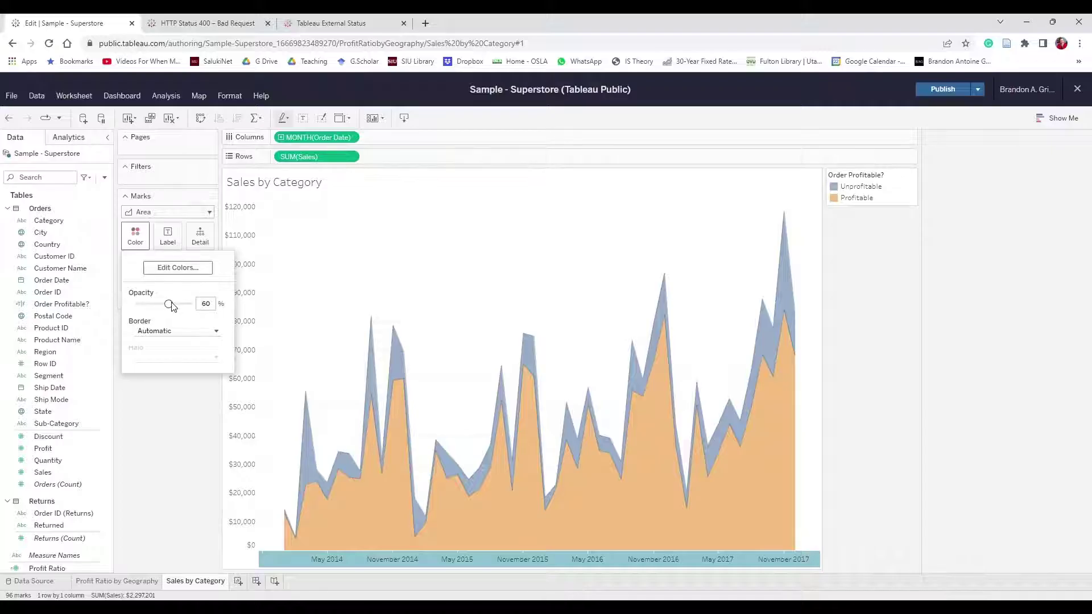
drag(170, 306, 189, 304)
click(231, 439)
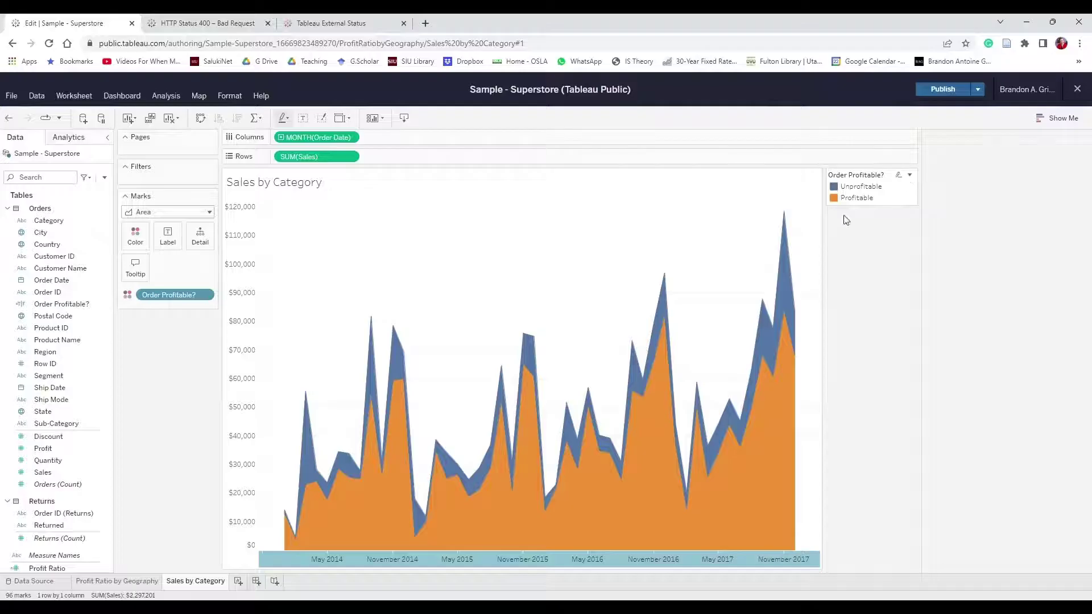
click(856, 189)
click(855, 191)
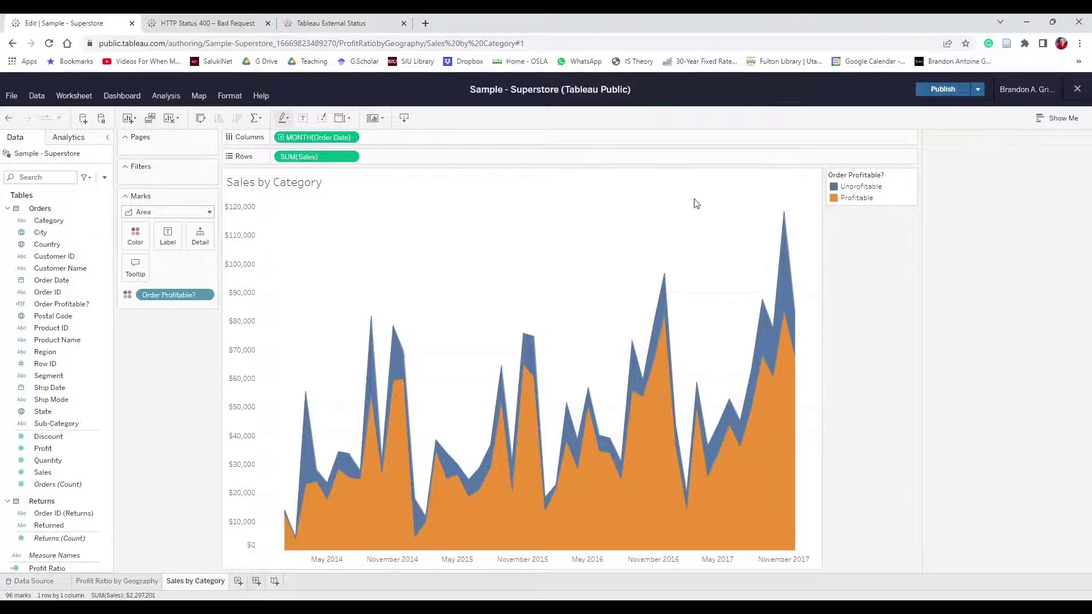
click(210, 296)
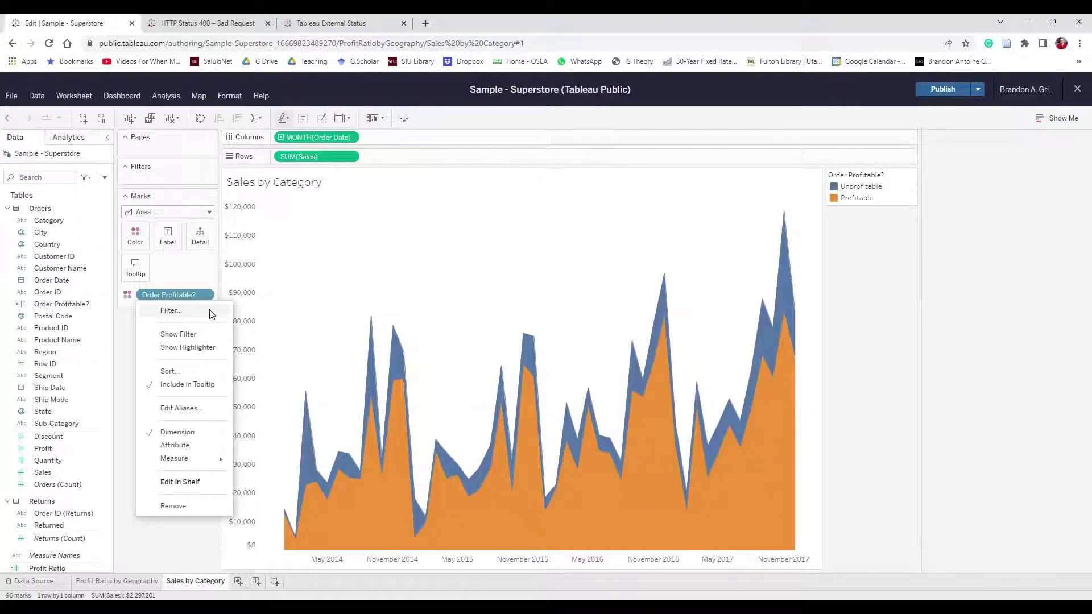
click(136, 243)
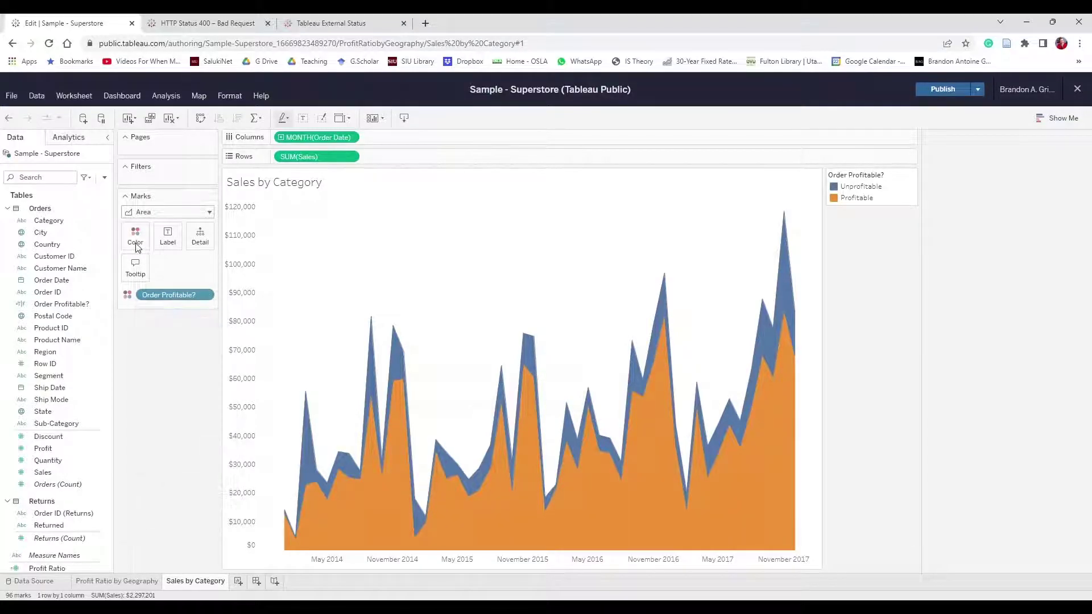
click(136, 245)
click(184, 267)
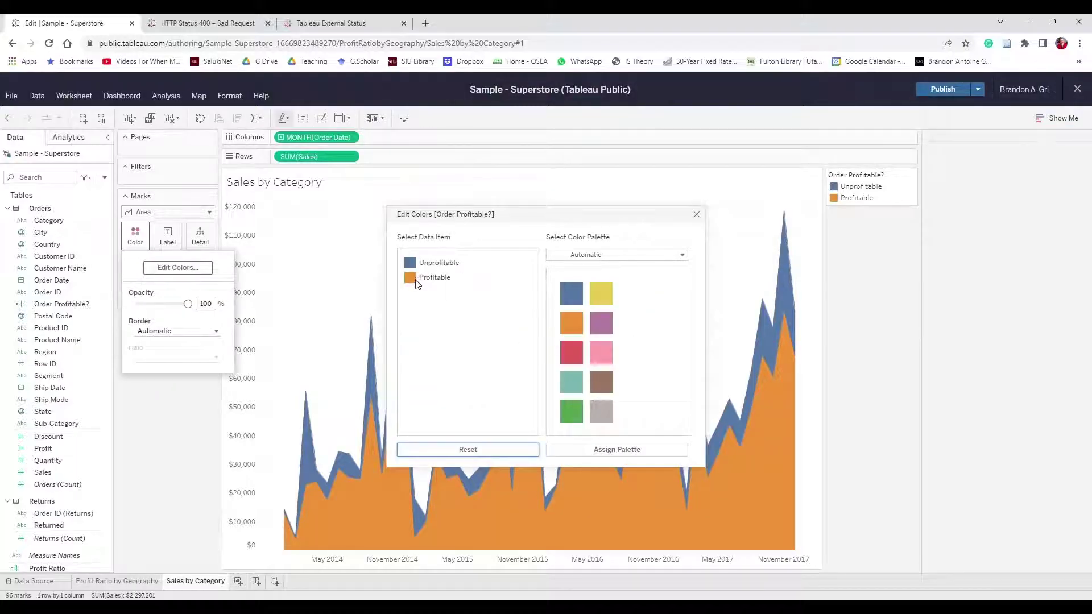
click(421, 264)
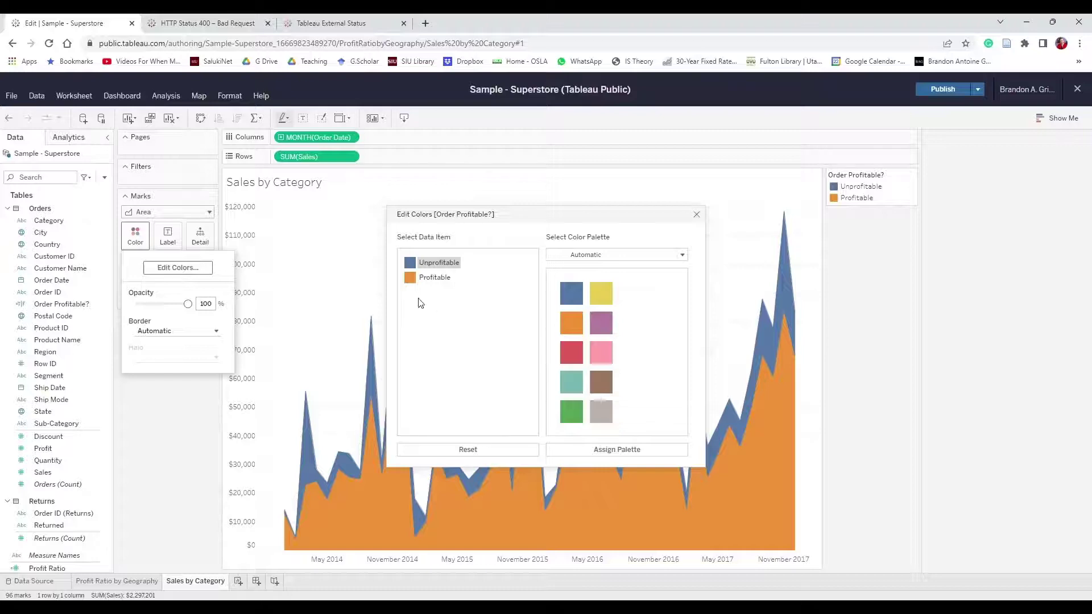
click(417, 276)
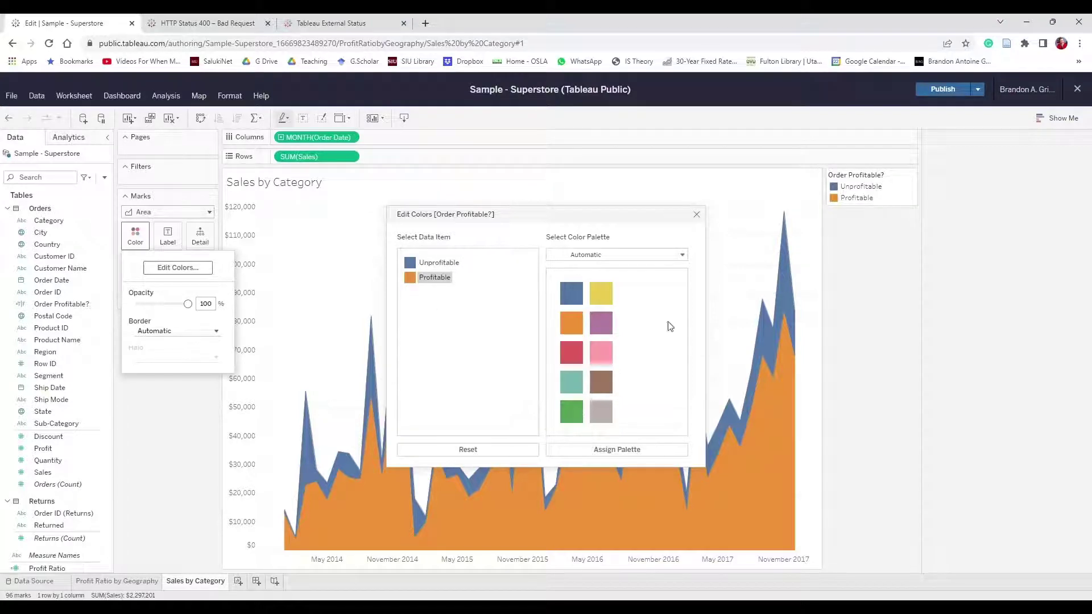
click(696, 215)
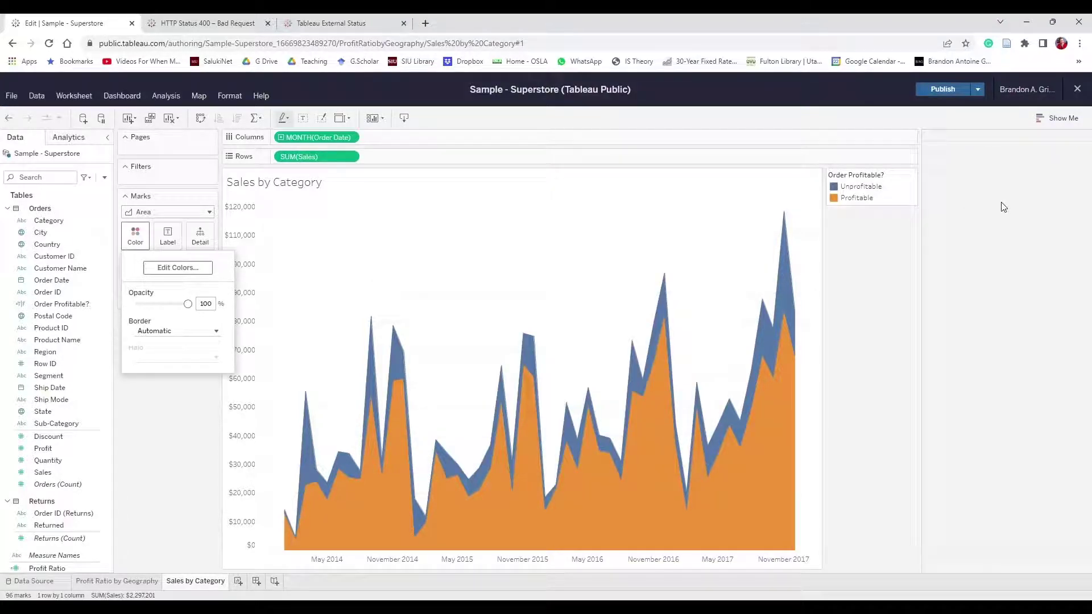
click(851, 199)
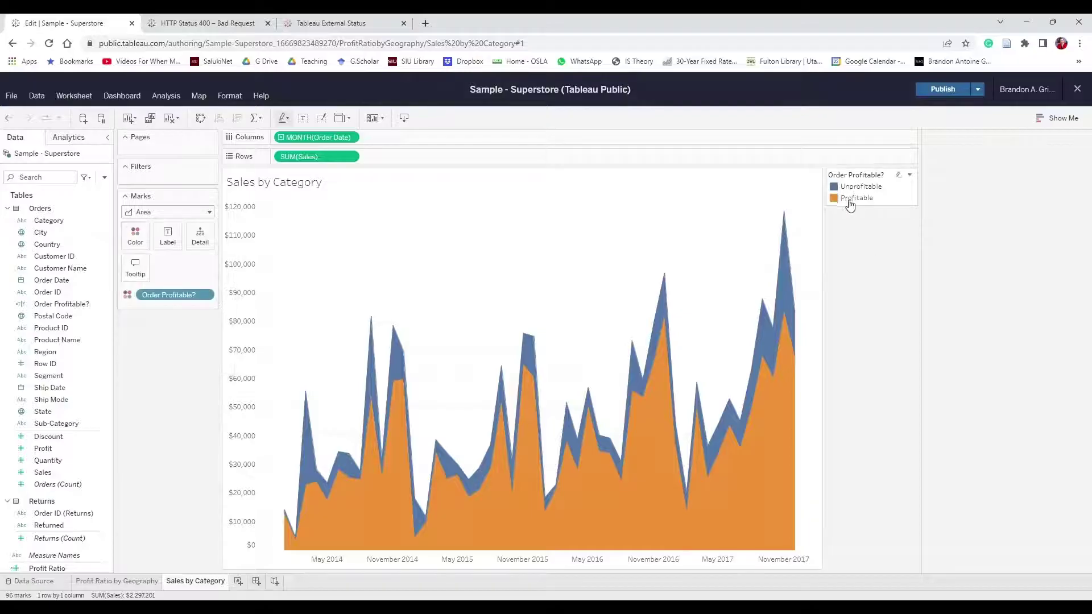
Try ordering Profitable above Unprofitable in the color legend, and restore Unprofitable to first place
drag(852, 187, 853, 206)
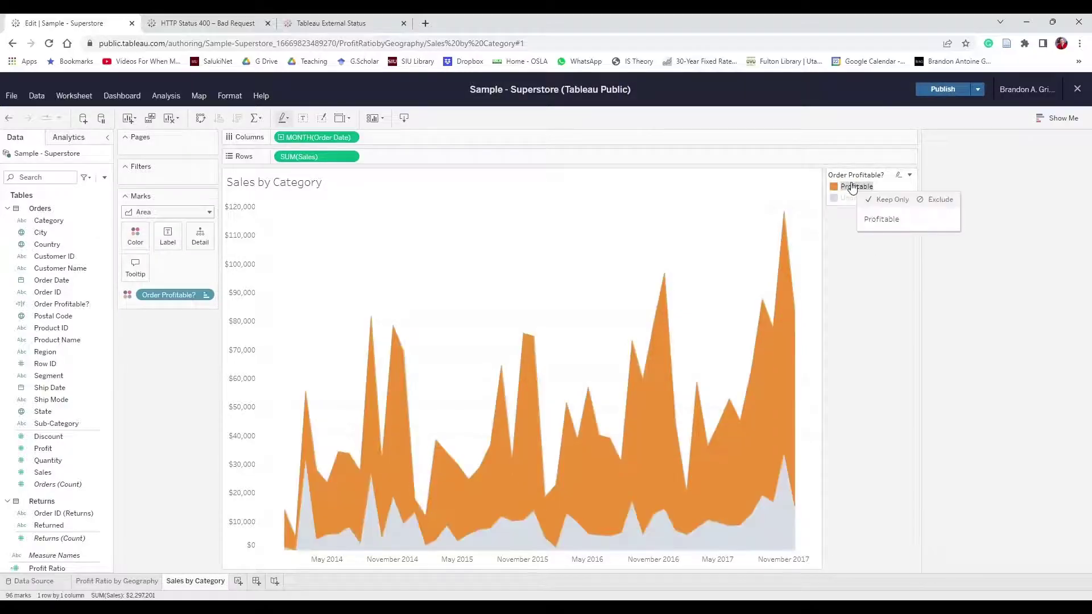
click(836, 212)
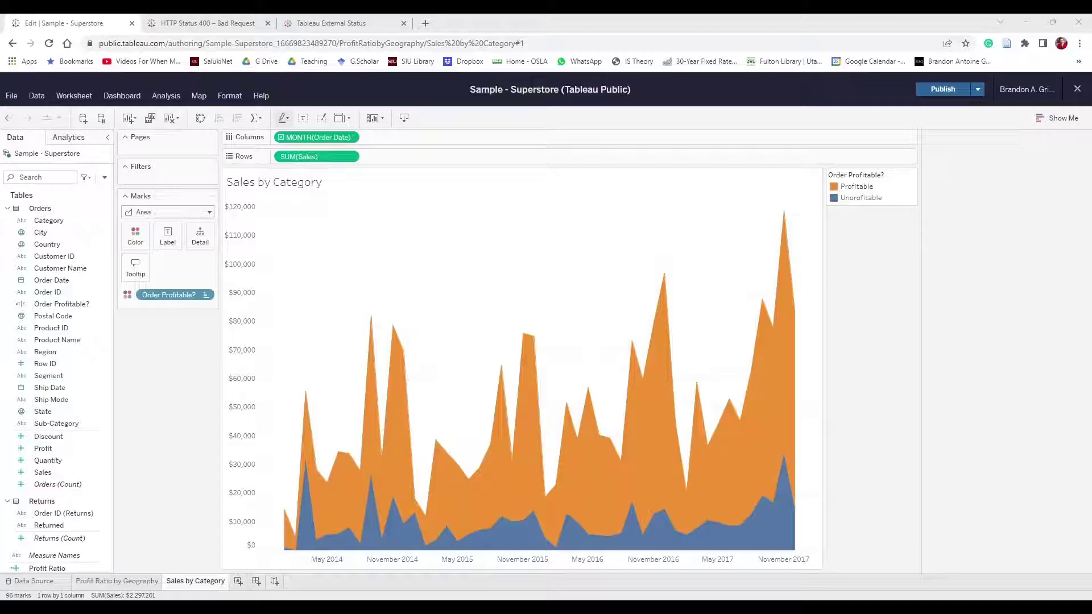
drag(846, 199, 848, 181)
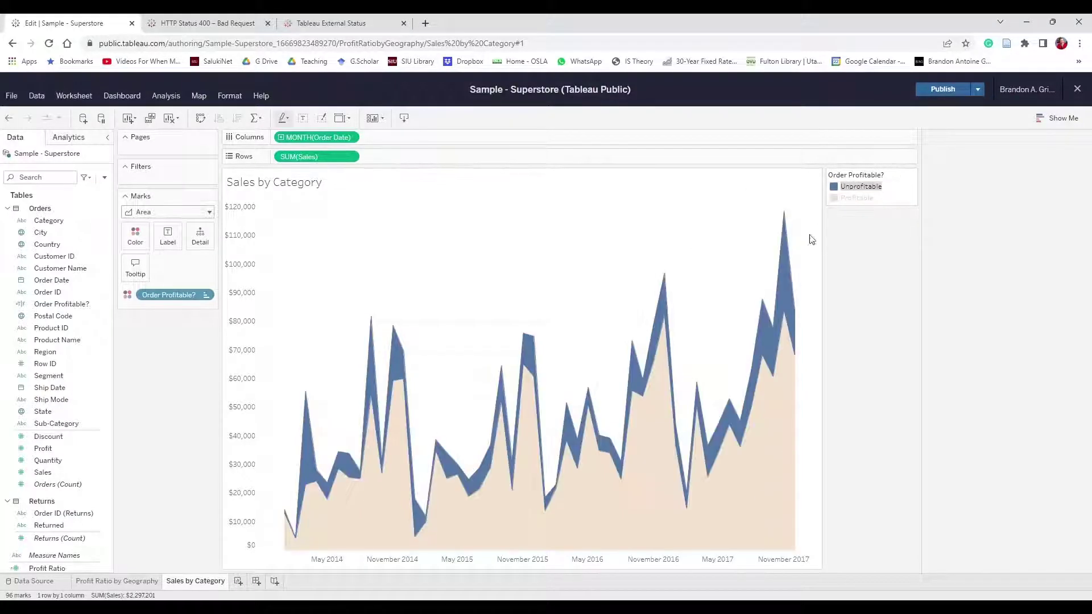
click(856, 201)
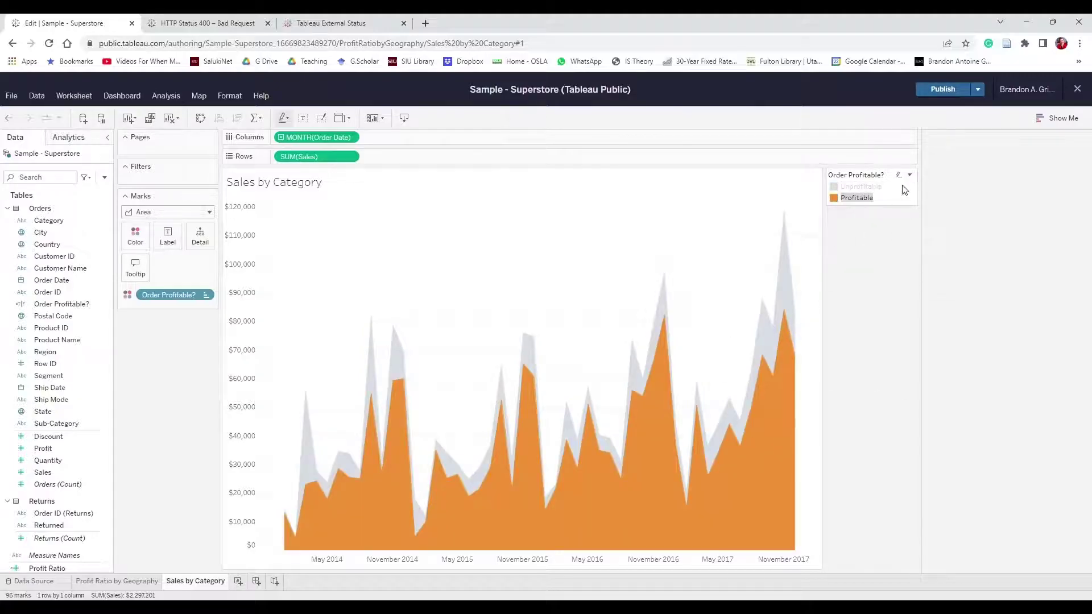
click(860, 199)
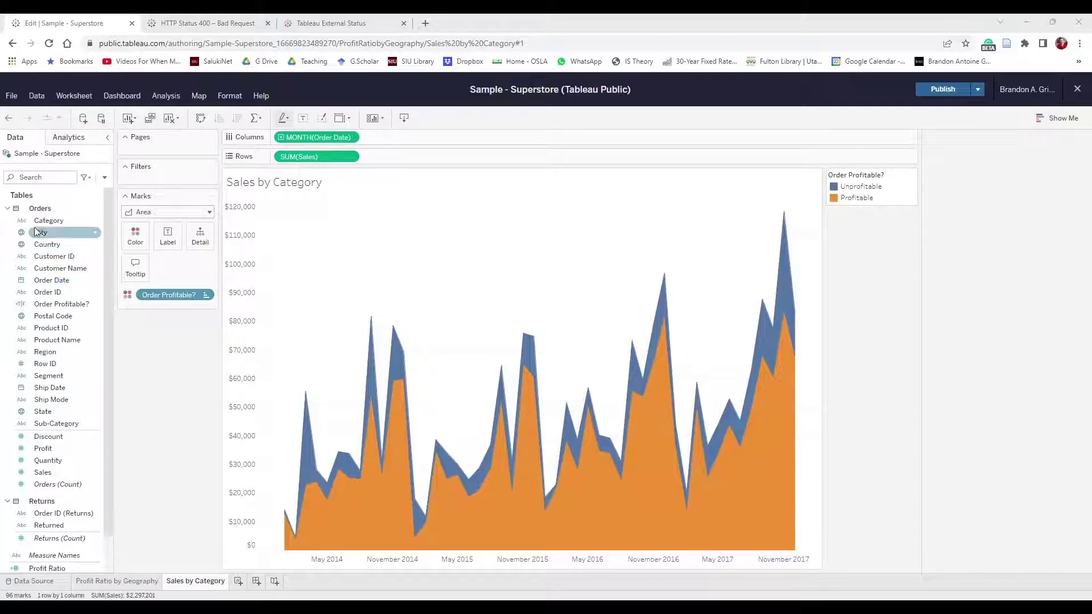
Split the area chart into rows by Category ahead of SUM(Sales) and add Profit to the marks as detail
drag(34, 222, 282, 162)
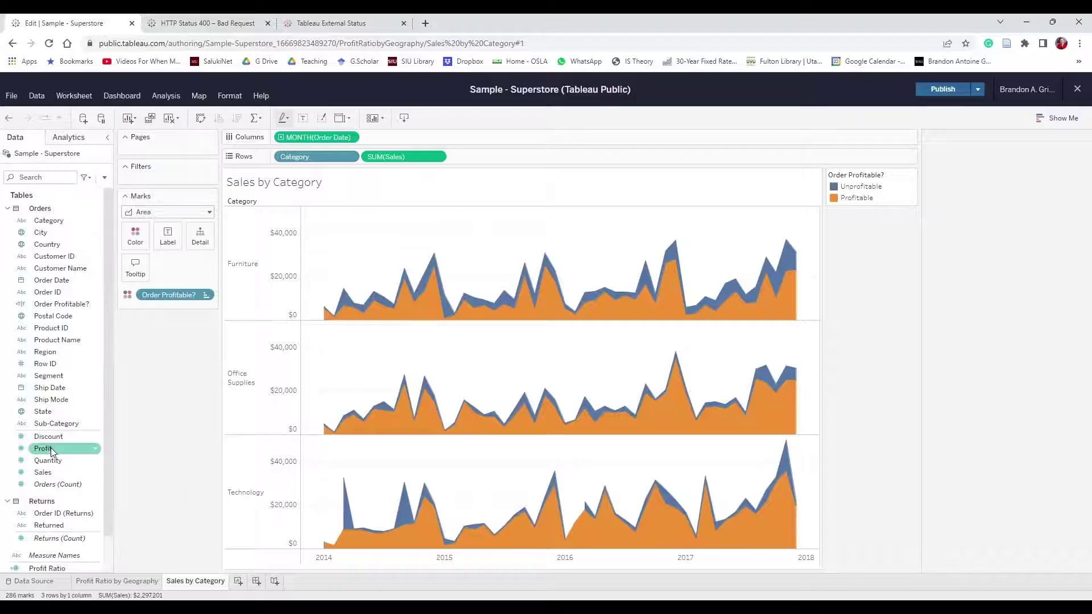
drag(51, 449, 176, 312)
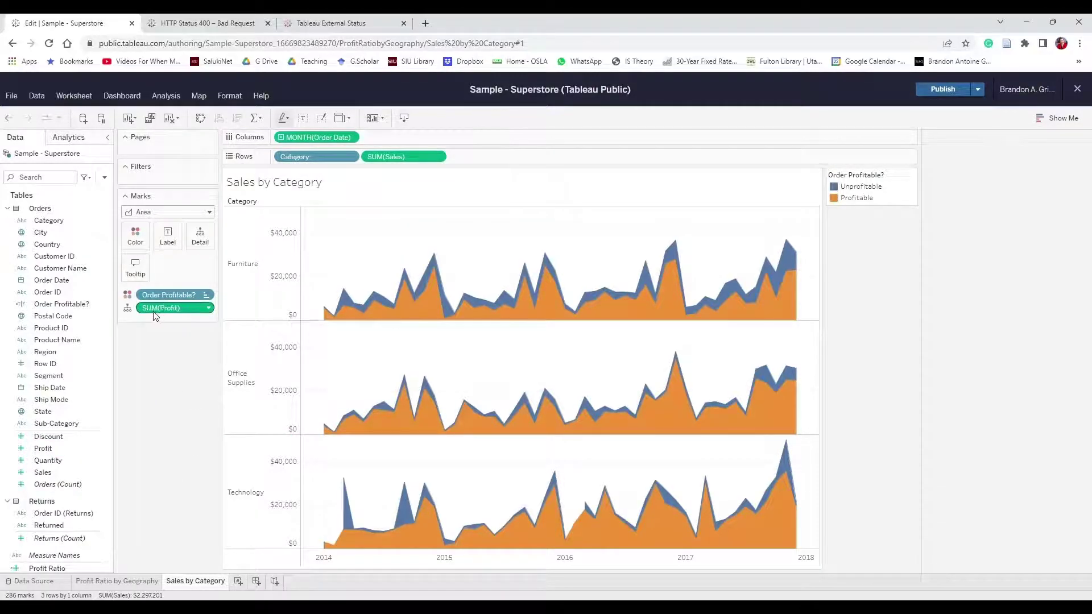
Review the Profit line in the tooltip definition and examine the tooltip on the Furniture area
click(136, 264)
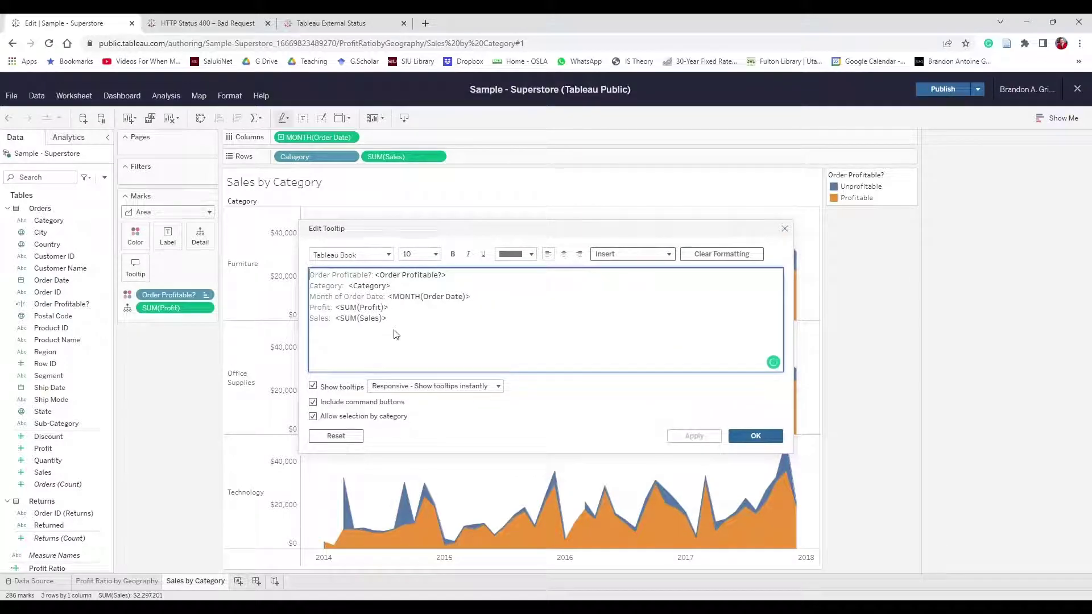
drag(402, 312, 306, 316)
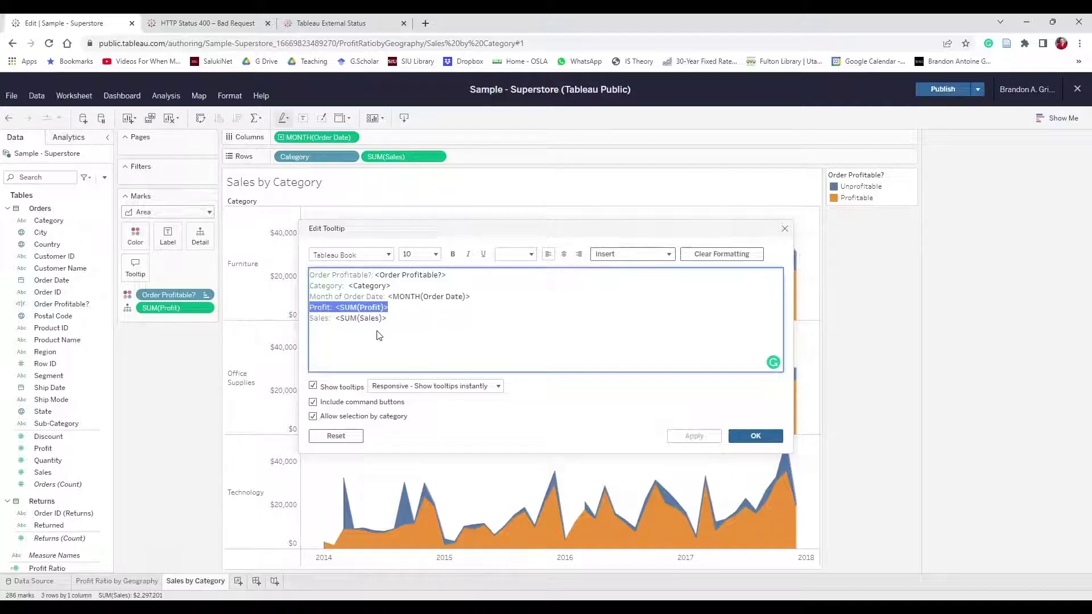
click(755, 435)
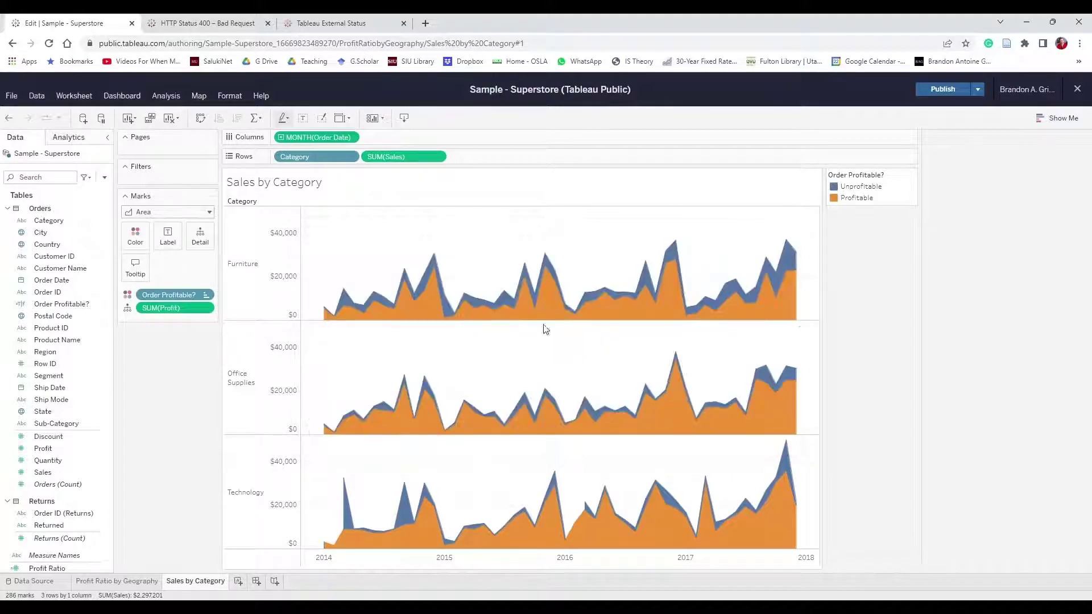
mouse_move(553, 302)
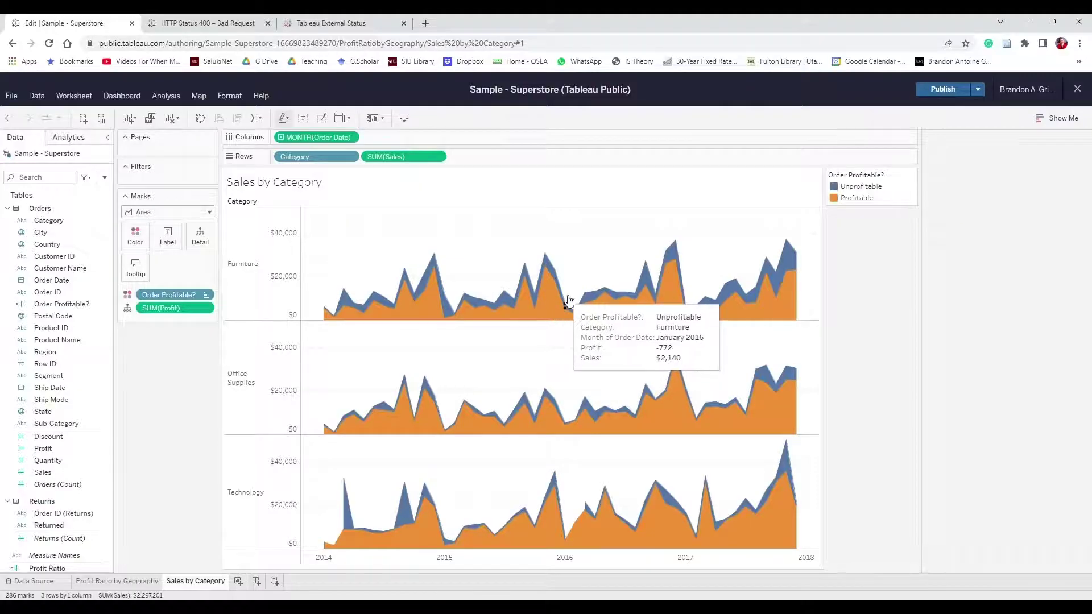
Format the Profit detail measure as currency with 0 decimal places
click(210, 310)
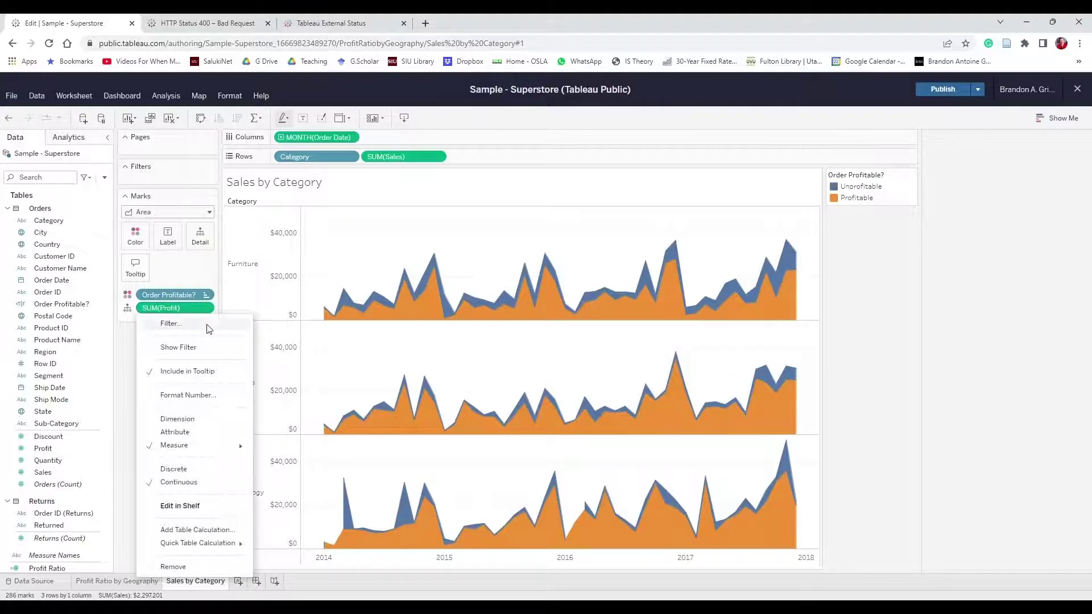
click(208, 393)
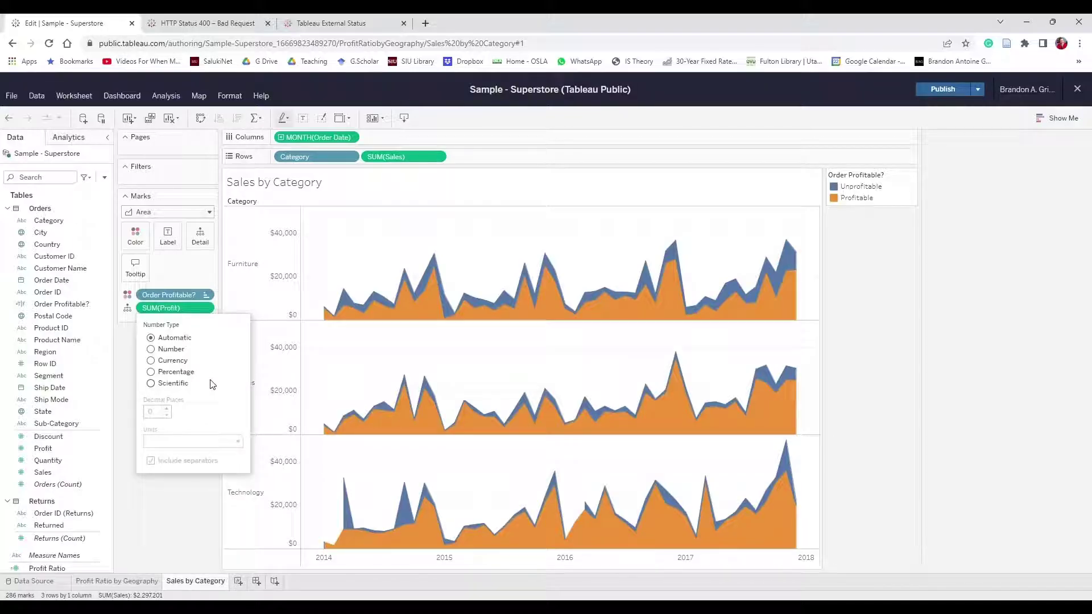
click(170, 362)
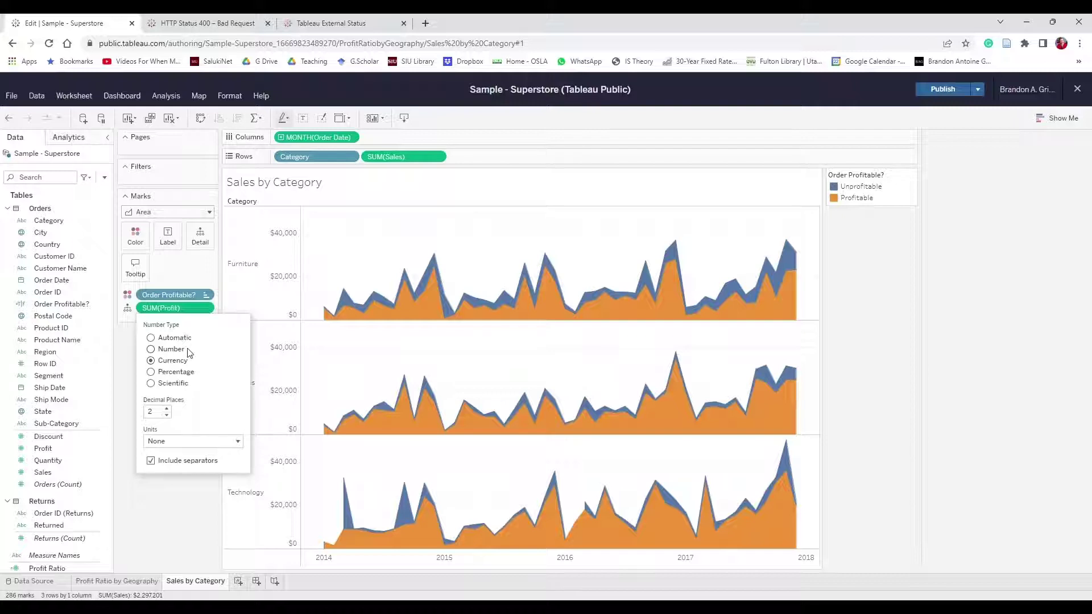
click(166, 414)
click(167, 415)
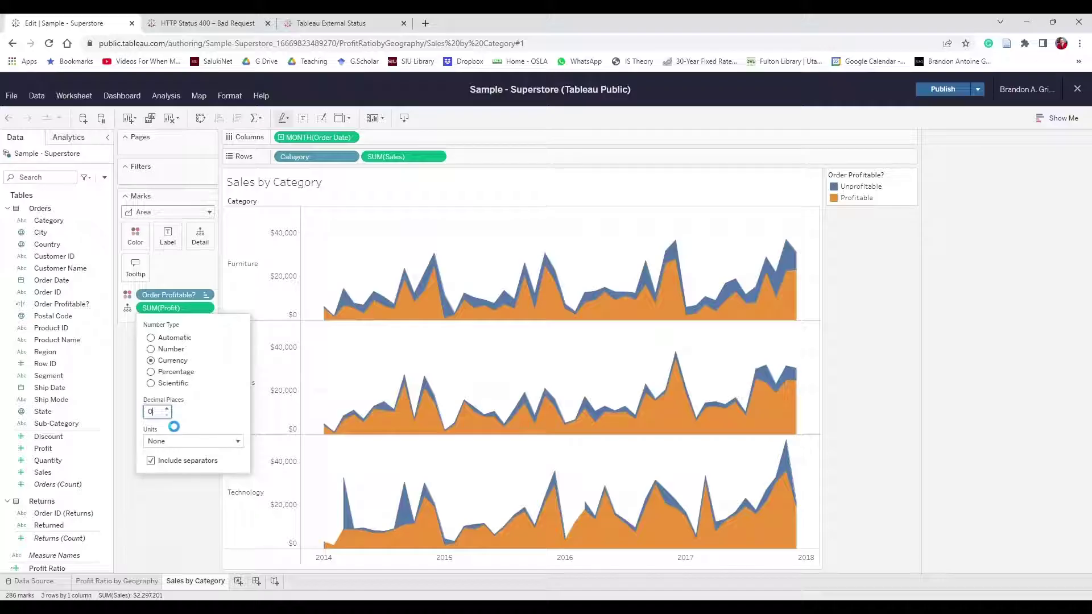
click(128, 383)
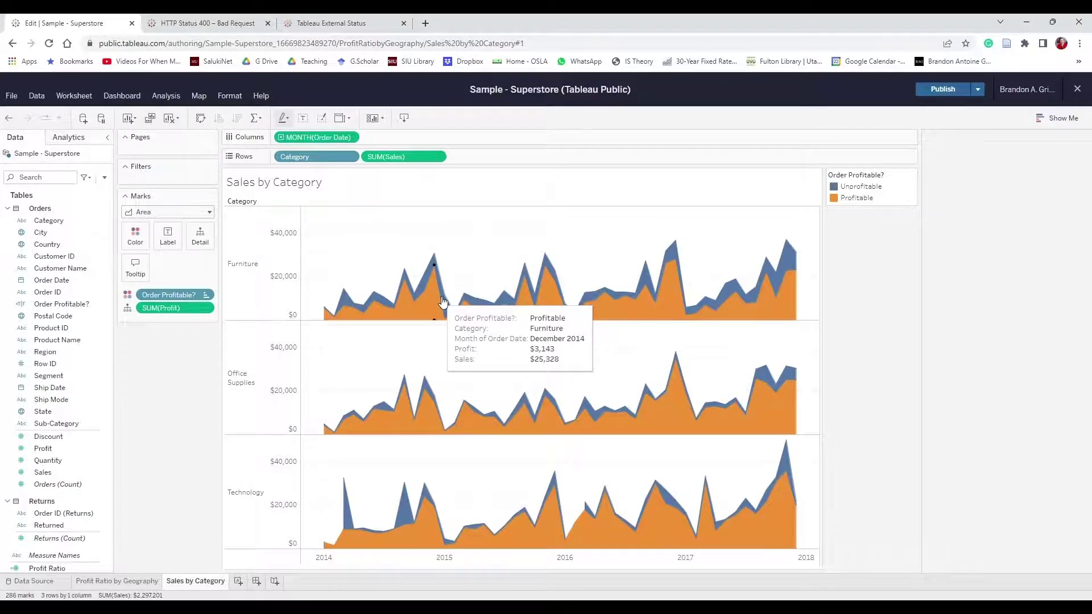
Remove the Category line from the tooltip text and check the tooltips on the Furniture area
click(142, 270)
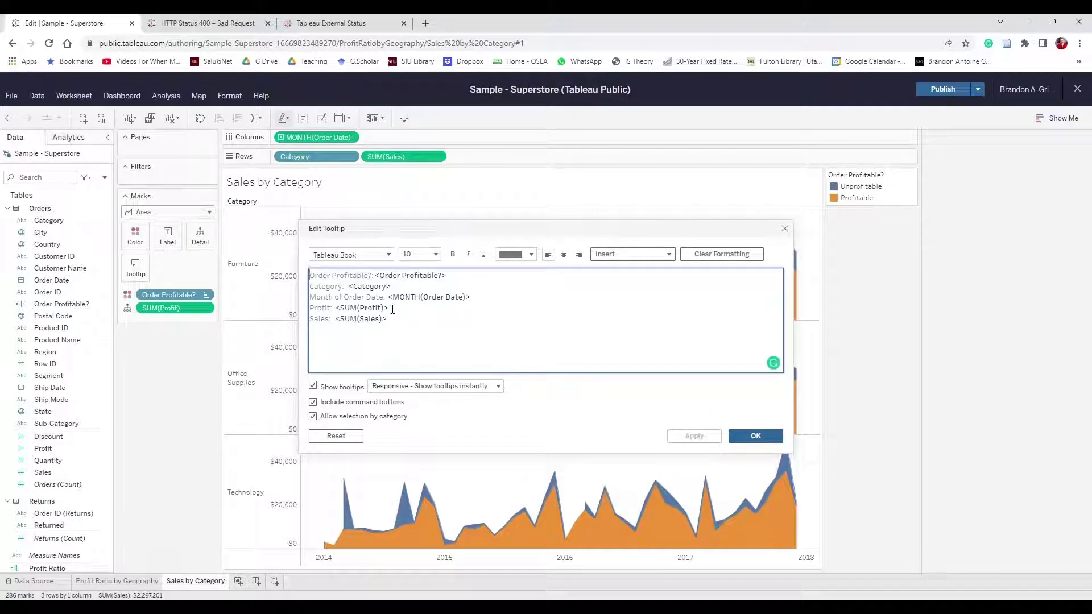
drag(475, 311, 310, 298)
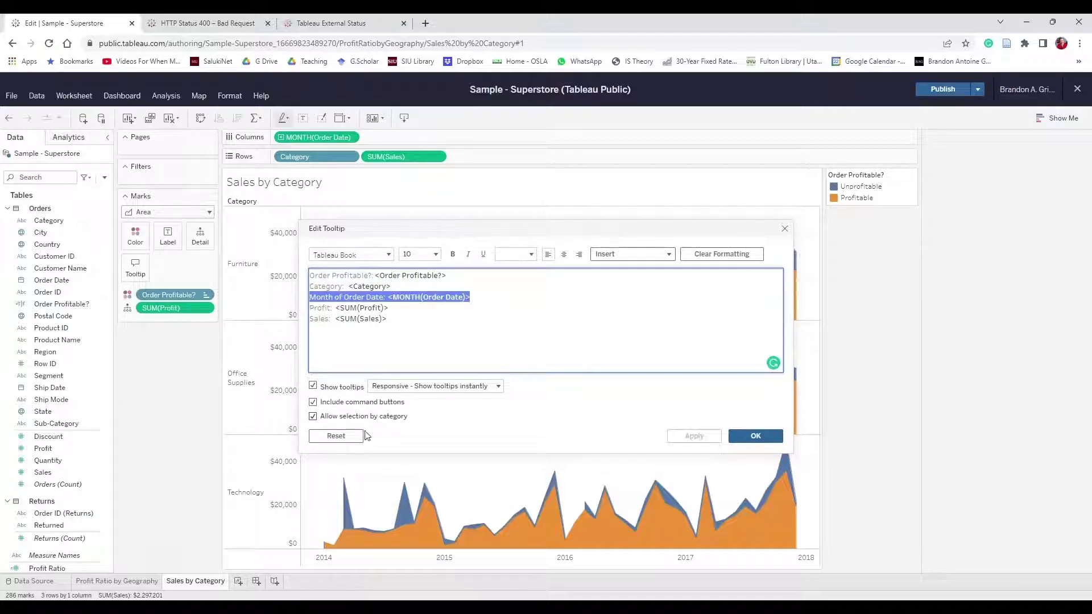
drag(391, 286, 289, 293)
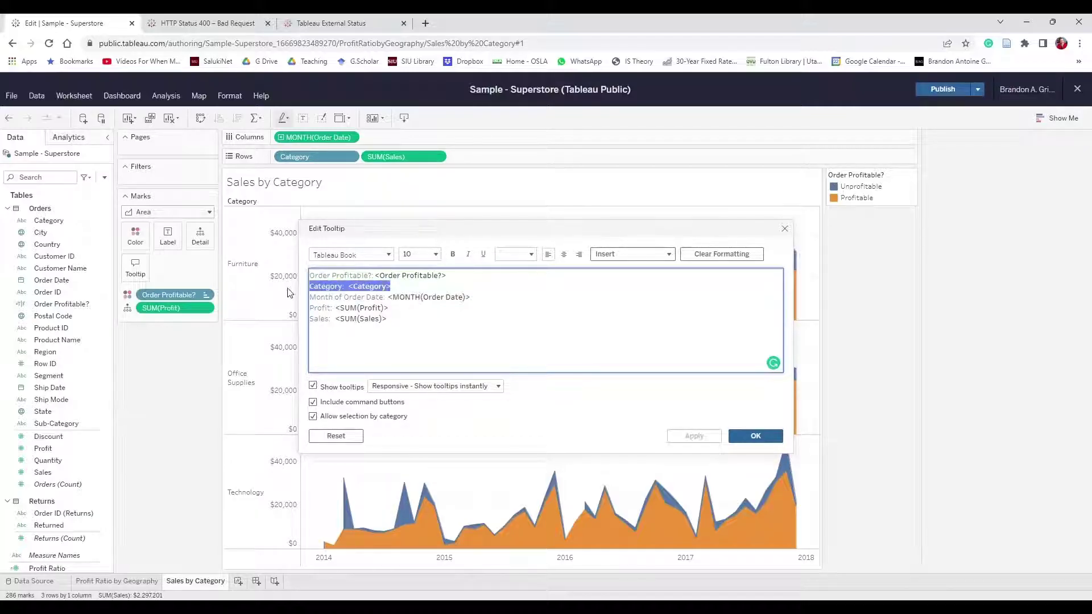
key(Delete)
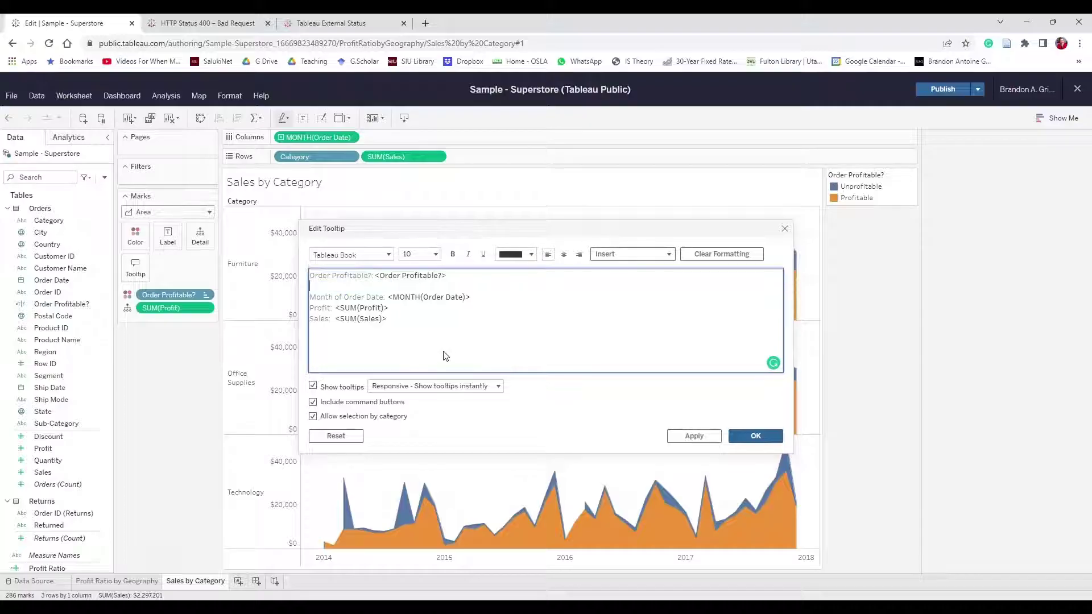
key(Delete)
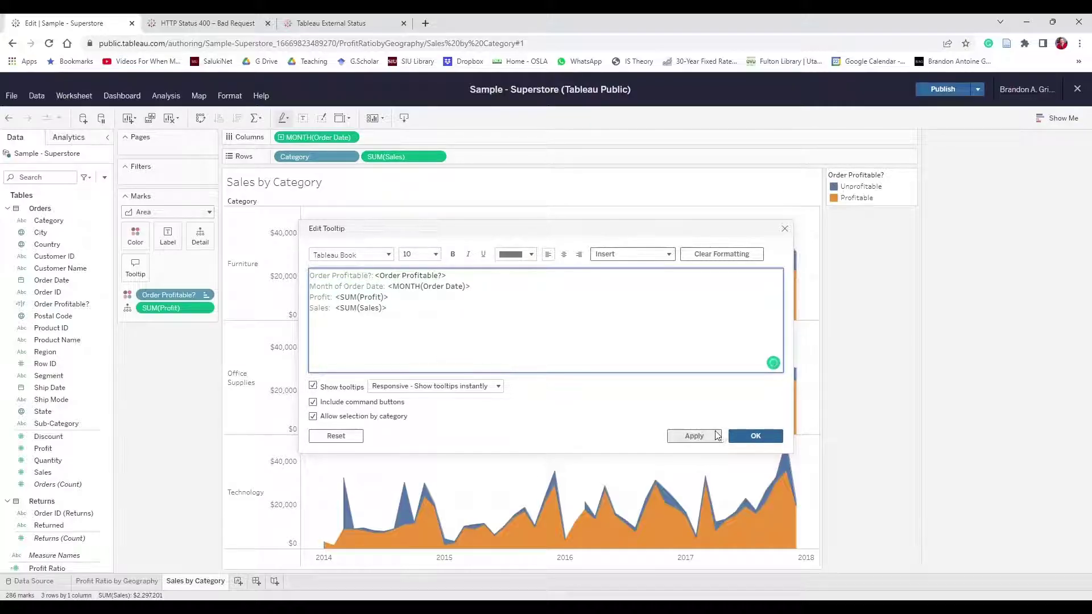
click(749, 437)
mouse_move(552, 301)
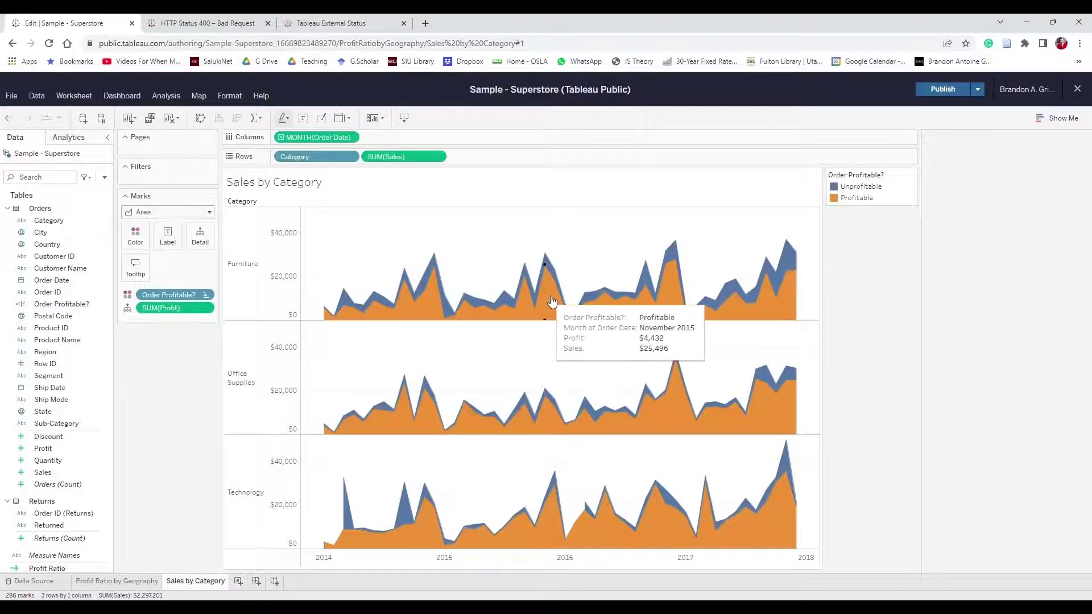
mouse_move(468, 309)
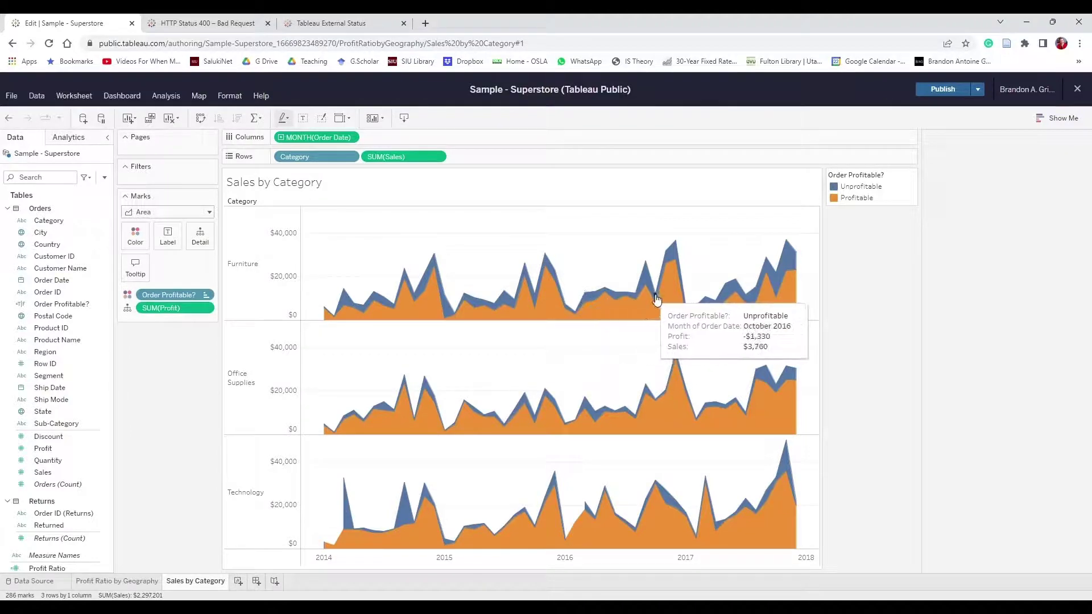
Show the Month of Order Date filter, trying a later start before restoring the full range, and publish the workbook
click(353, 137)
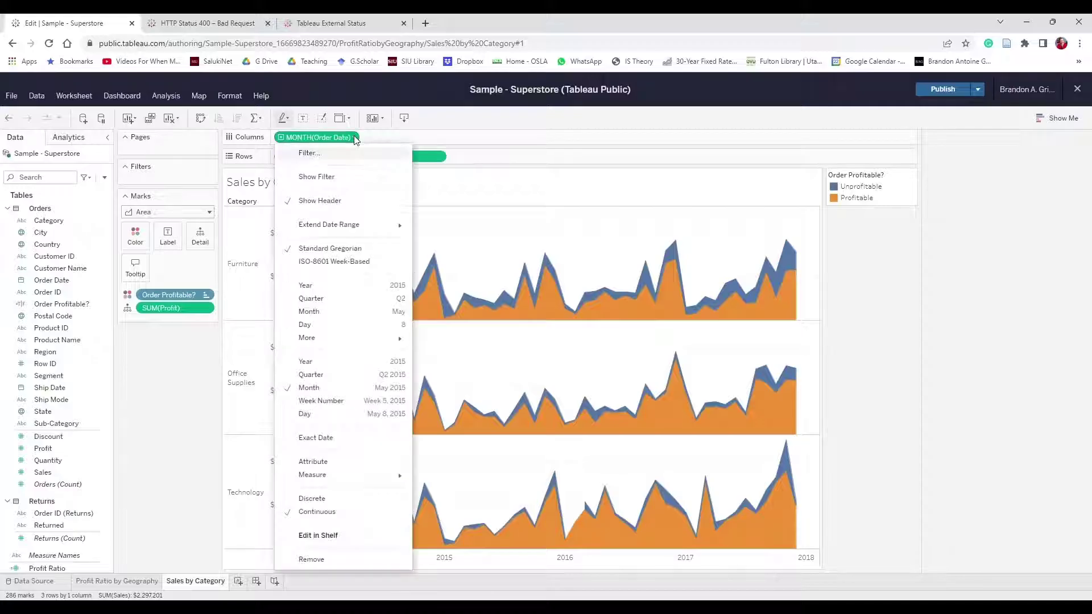
click(343, 179)
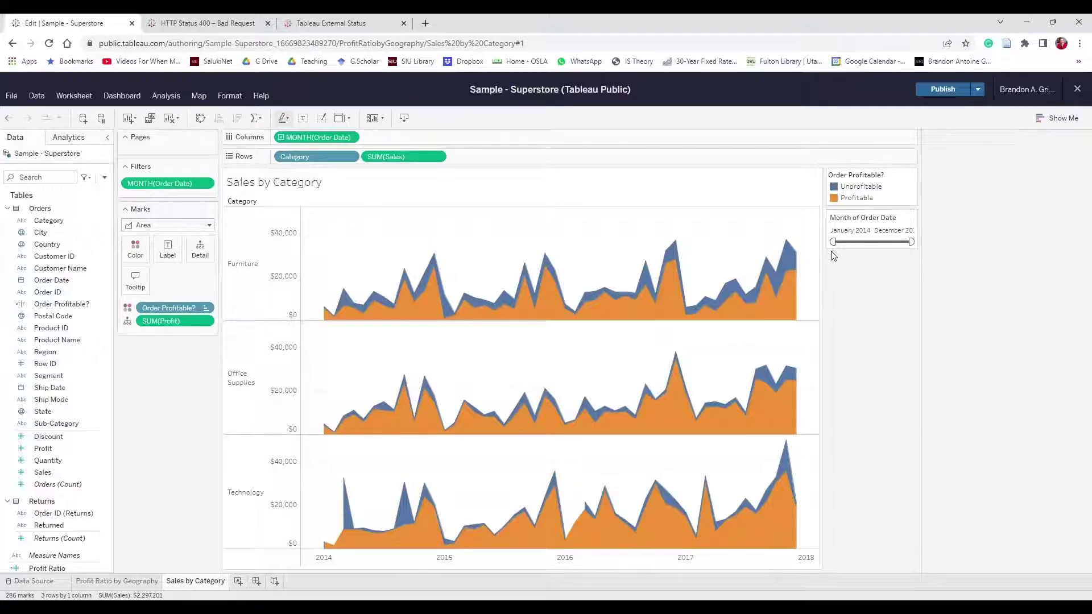
mouse_move(840, 243)
mouse_down()
mouse_move(884, 243)
mouse_move(822, 243)
mouse_up()
drag(837, 245, 864, 245)
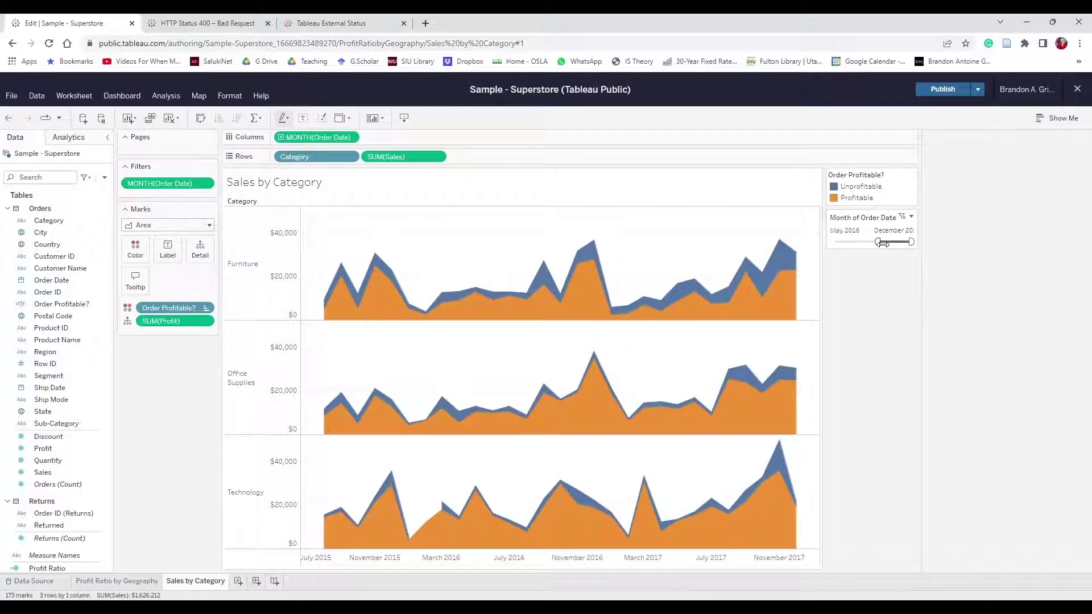
drag(867, 243, 831, 242)
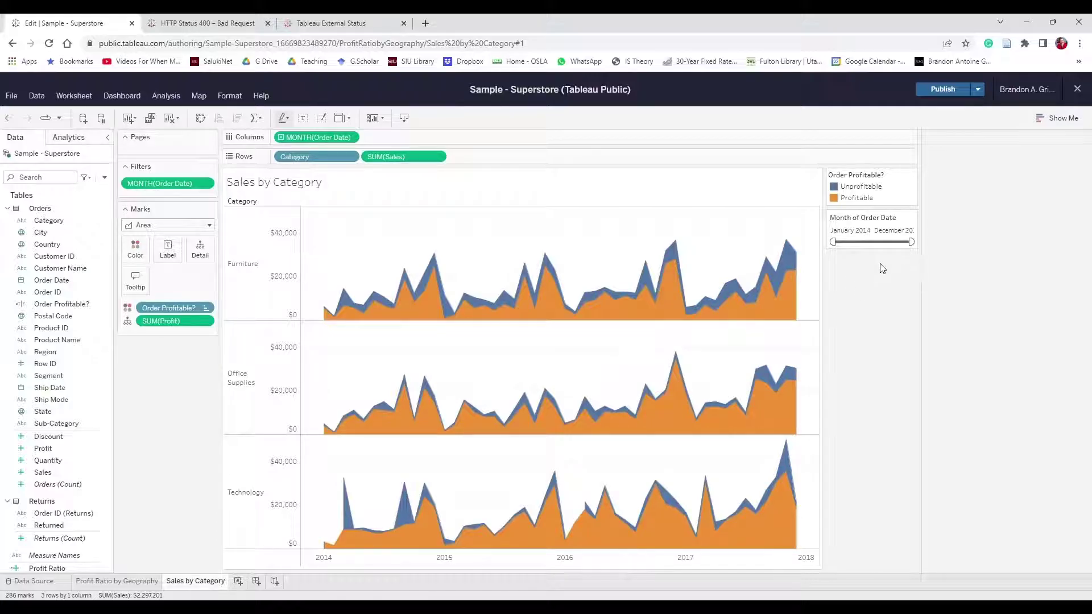
click(931, 92)
Duplicate the Sales by Category sheet and rename the copy Sales by Segment
right_click(176, 586)
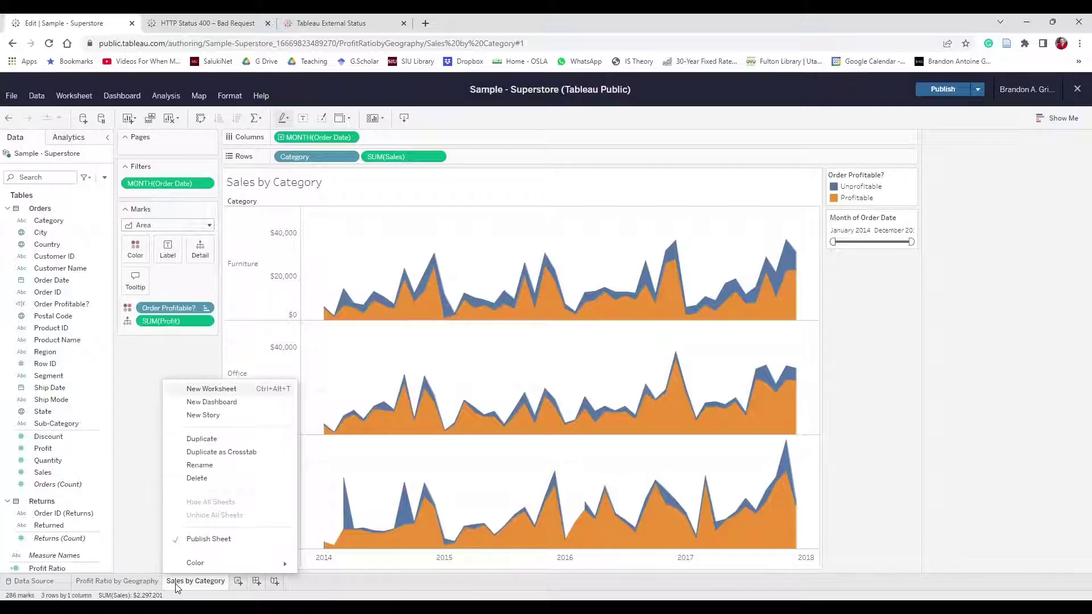
click(222, 442)
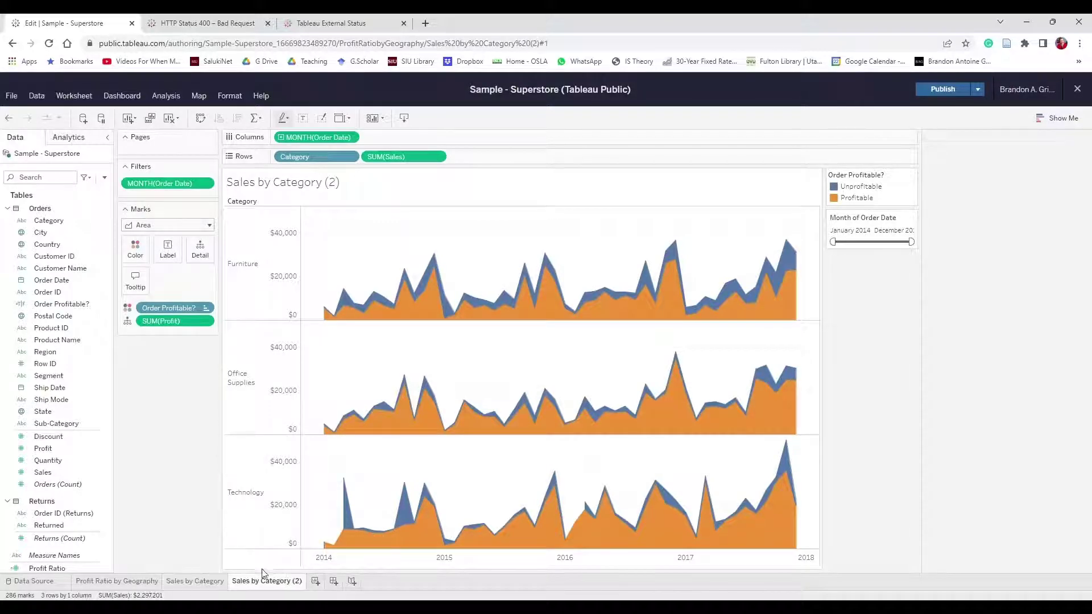
double_click(270, 582)
text(Sa)
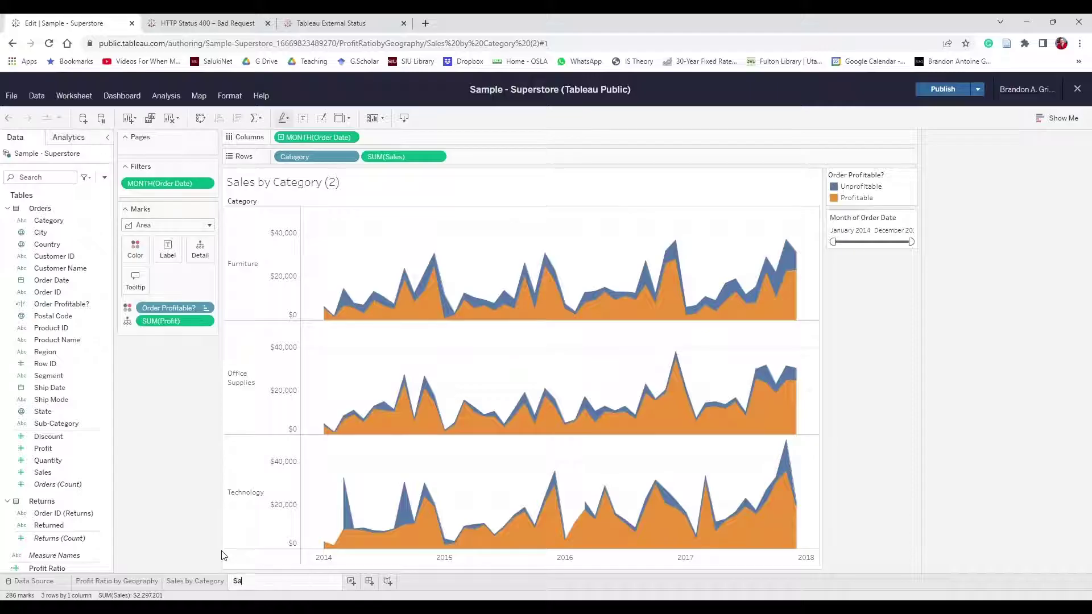
text(les by Segment)
key(Return)
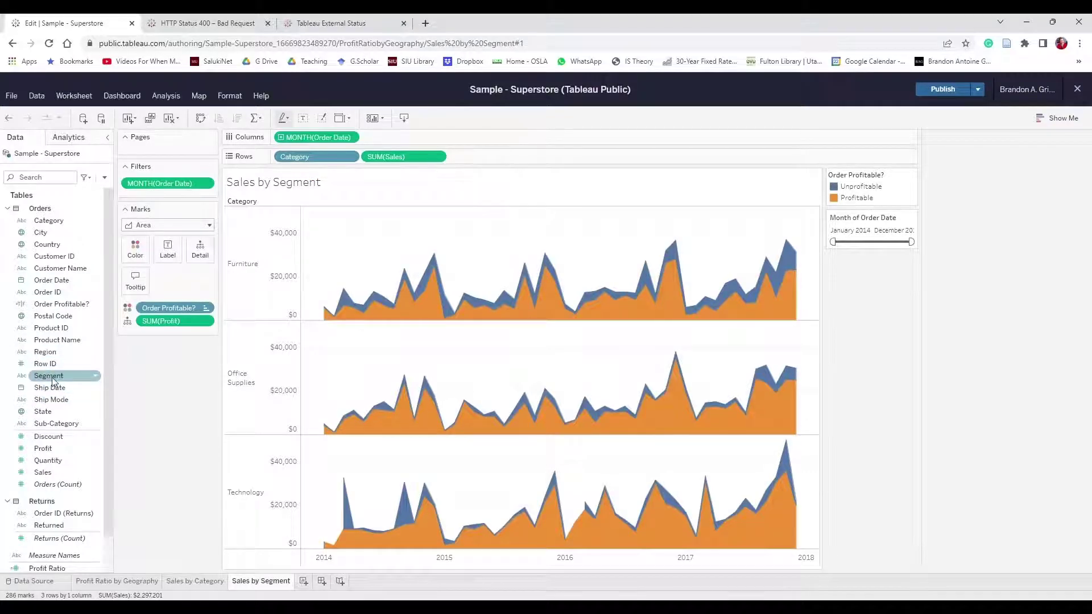
Replace Category with Segment on the rows, compare the chart with Sales by Category, and publish the workbook
drag(48, 375, 317, 162)
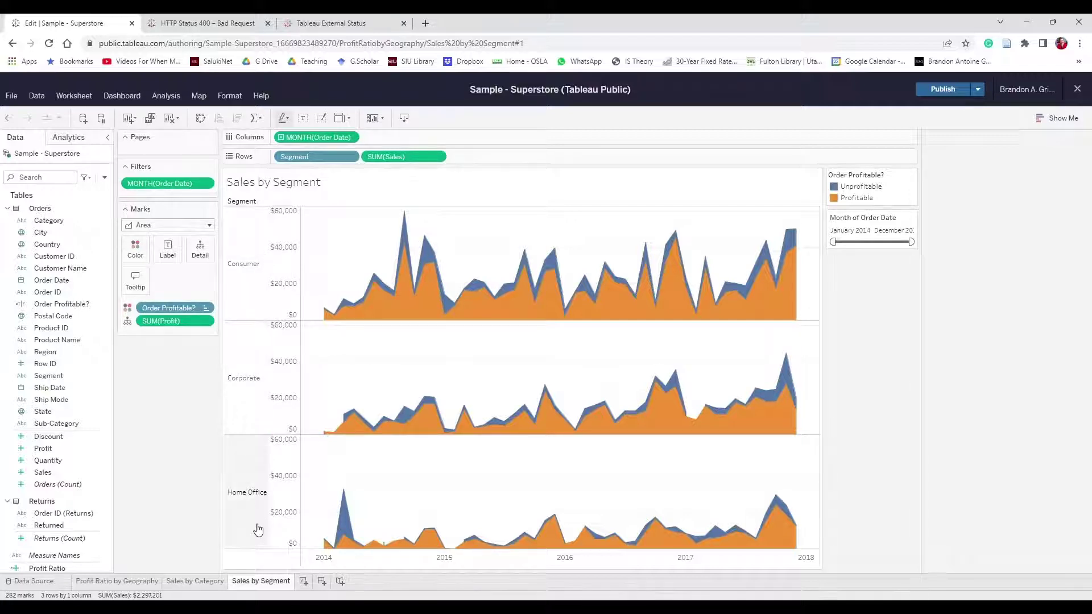
click(209, 583)
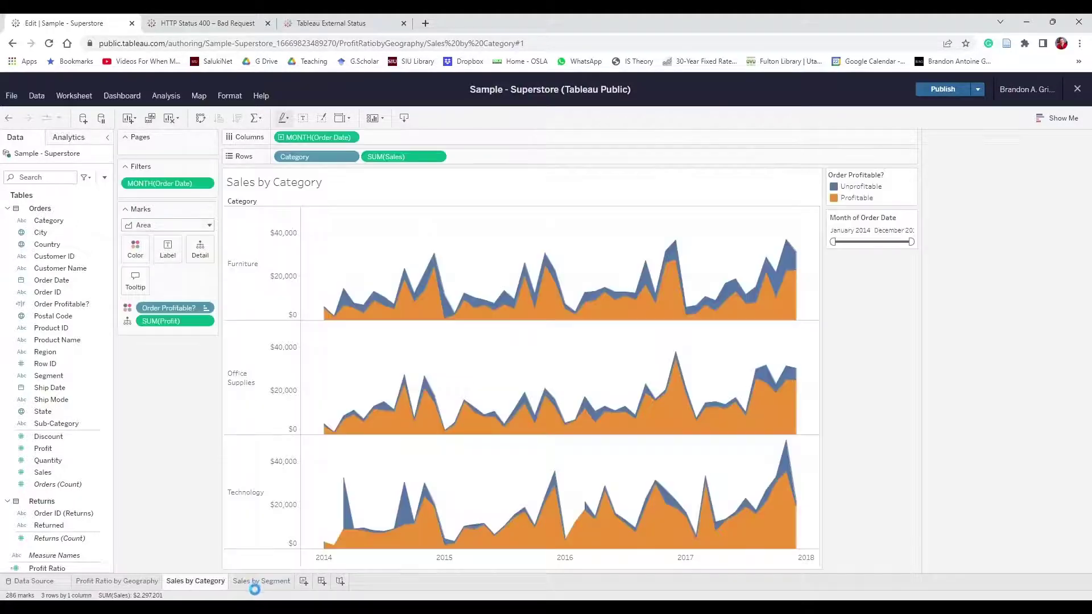
click(247, 583)
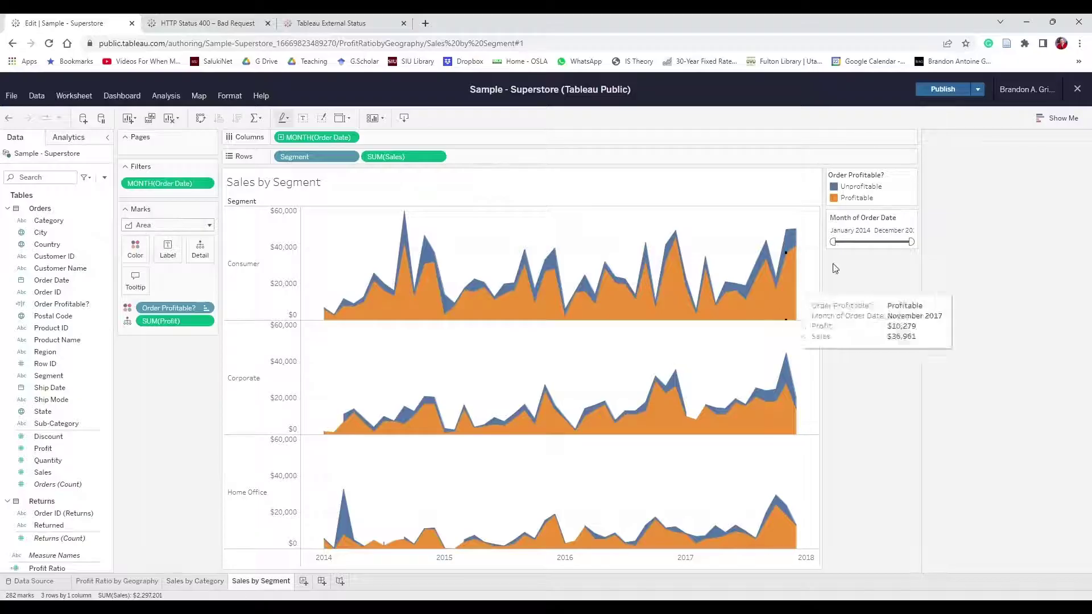
click(933, 89)
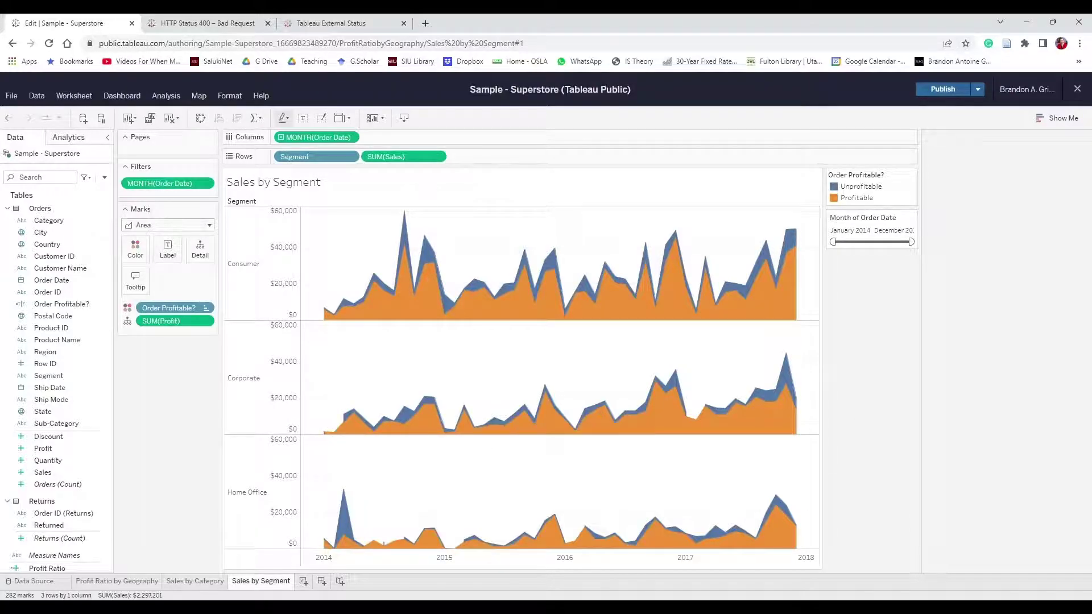
Add a new worksheet and name it Key Performance Indicators
click(304, 580)
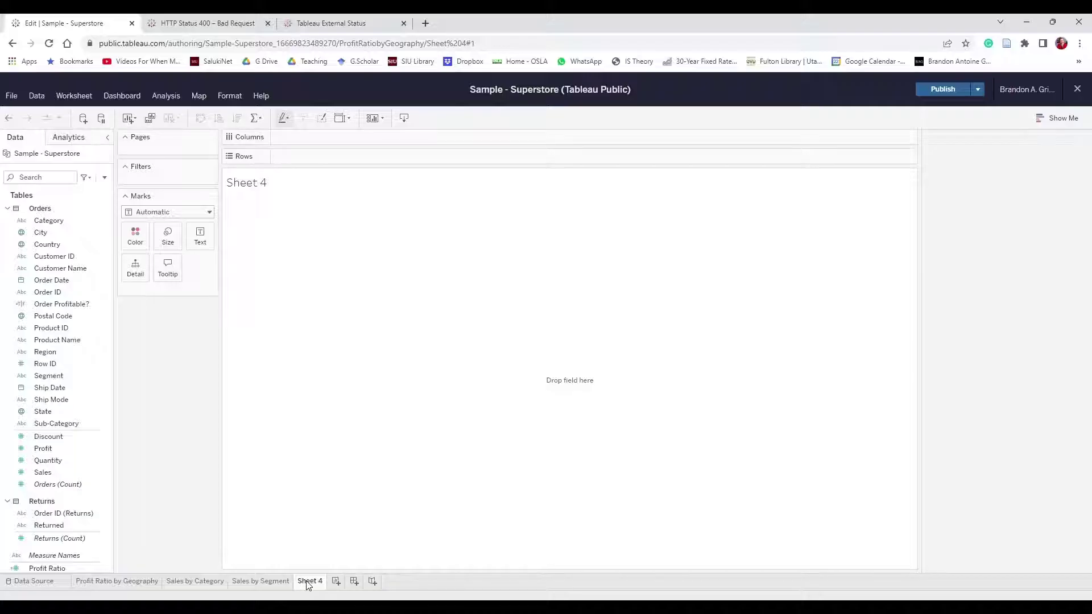
double_click(307, 582)
text(Key)
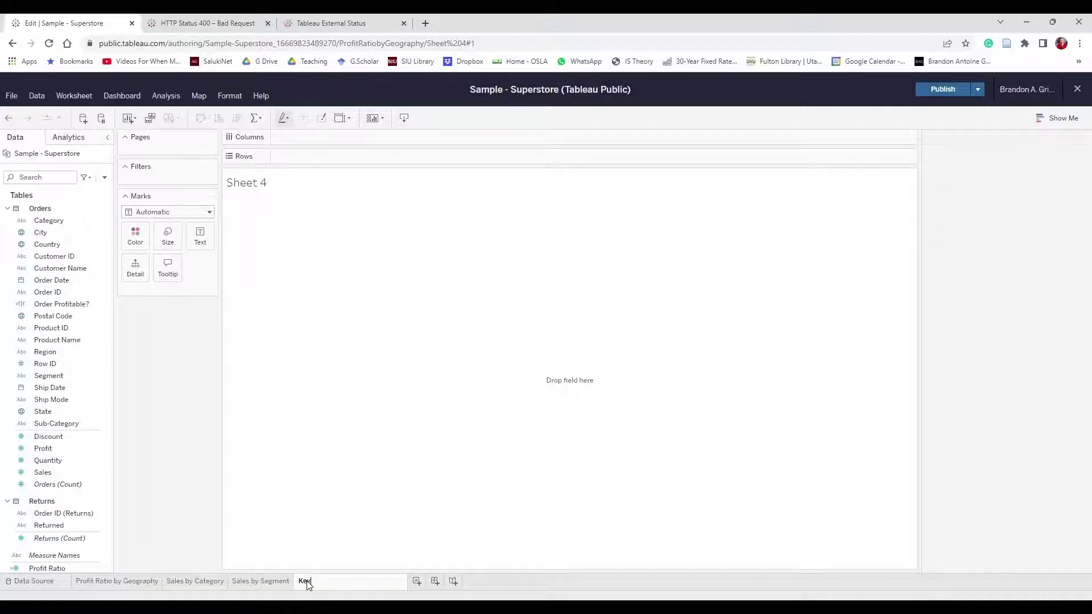
text( Performance Indicators)
key(Return)
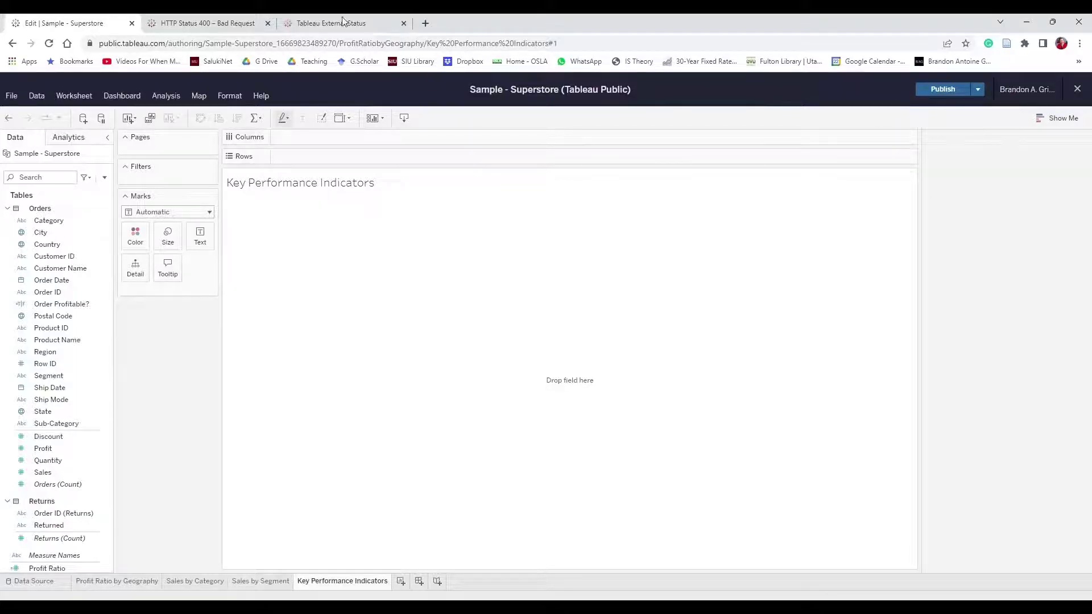
Create a calculated field named Profit per Order with the formula sum([Profit])/COUNTD([Order ID])
click(173, 97)
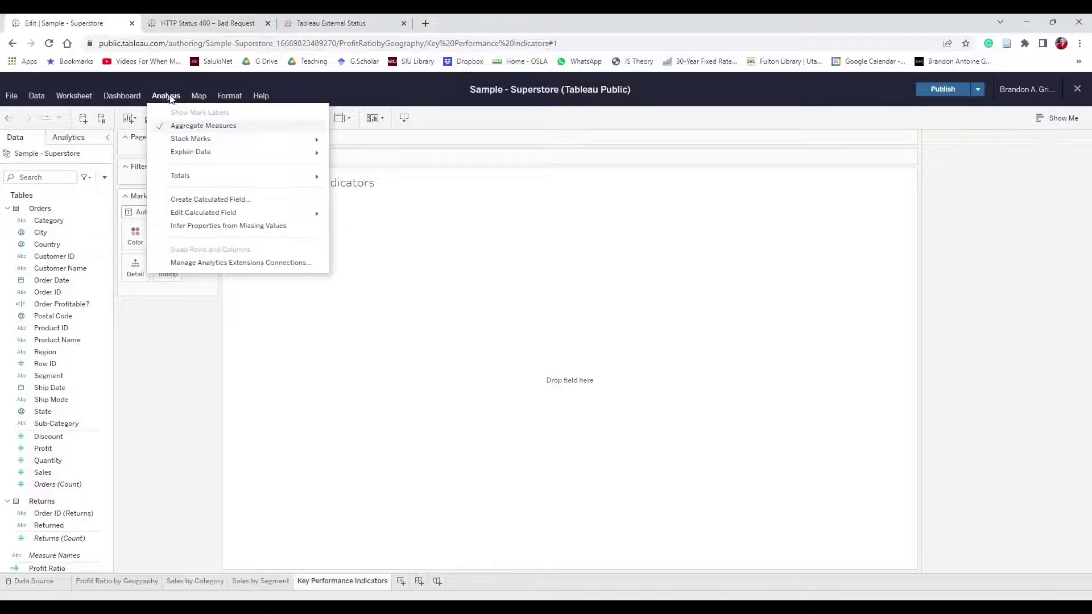
click(254, 199)
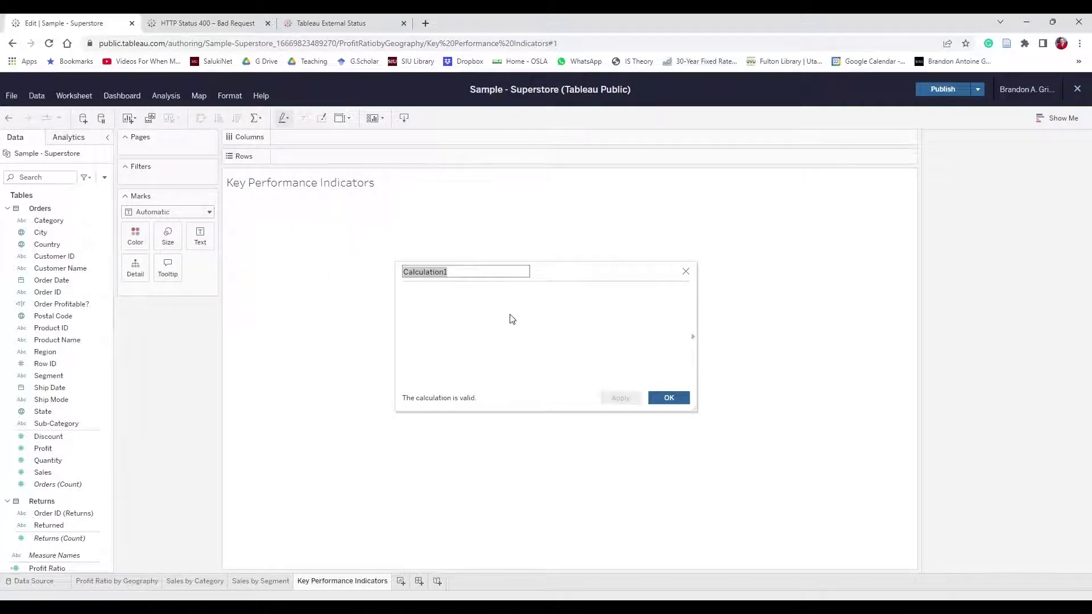
text(Profi)
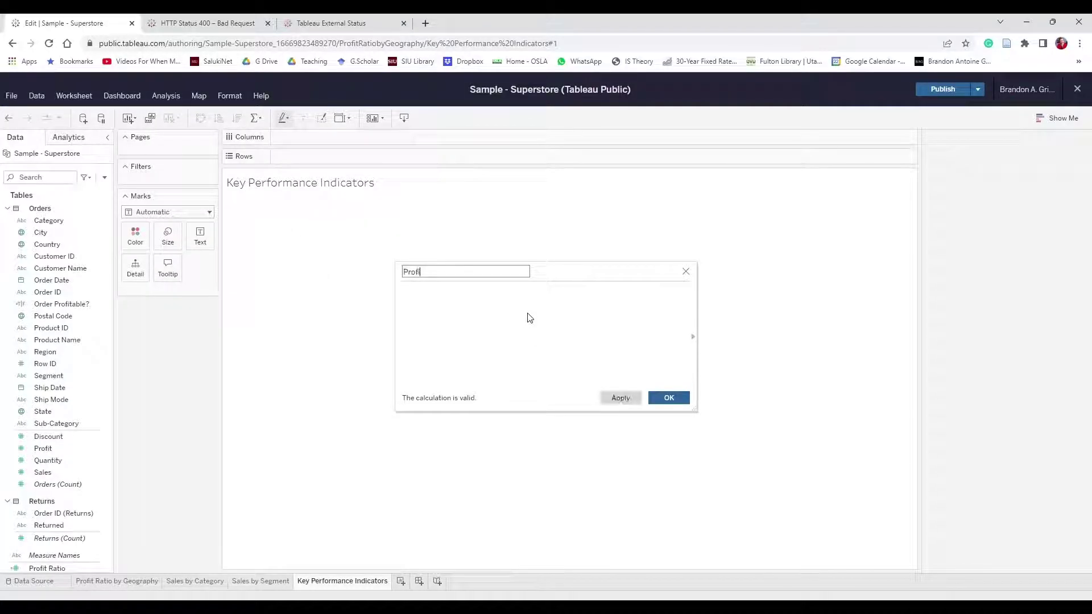
text(t per Order)
key(Tab)
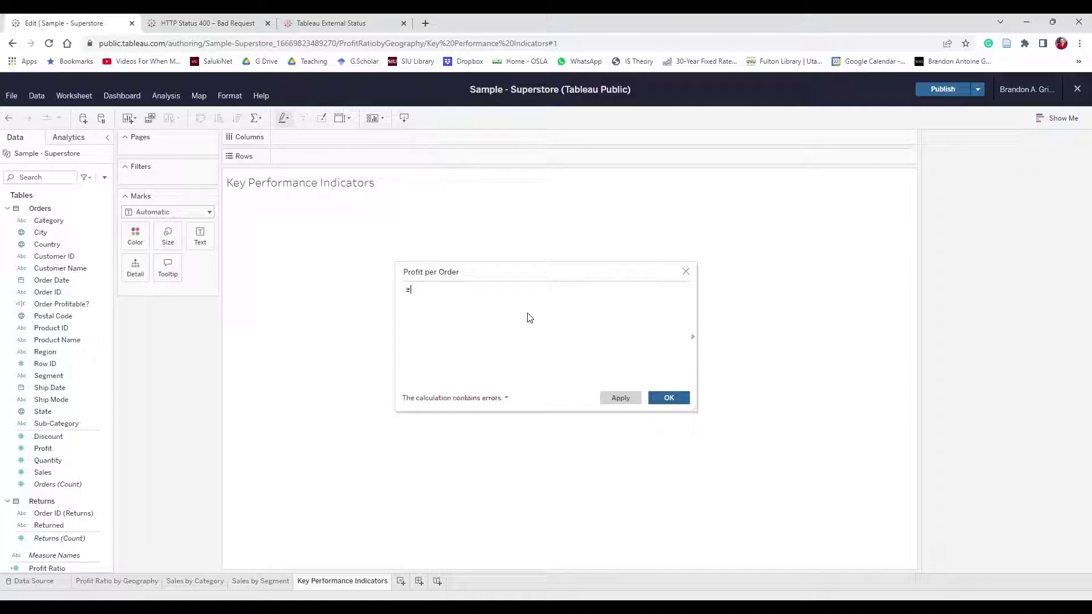
text(sum( [Profit)
key(Return)
text()couNTD)
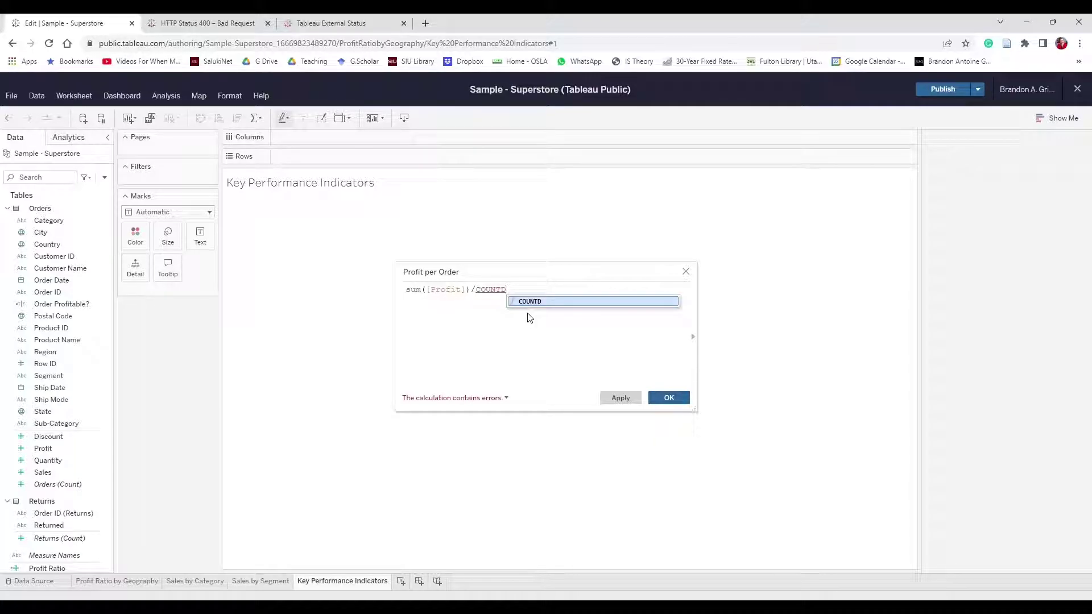
text(([Or)
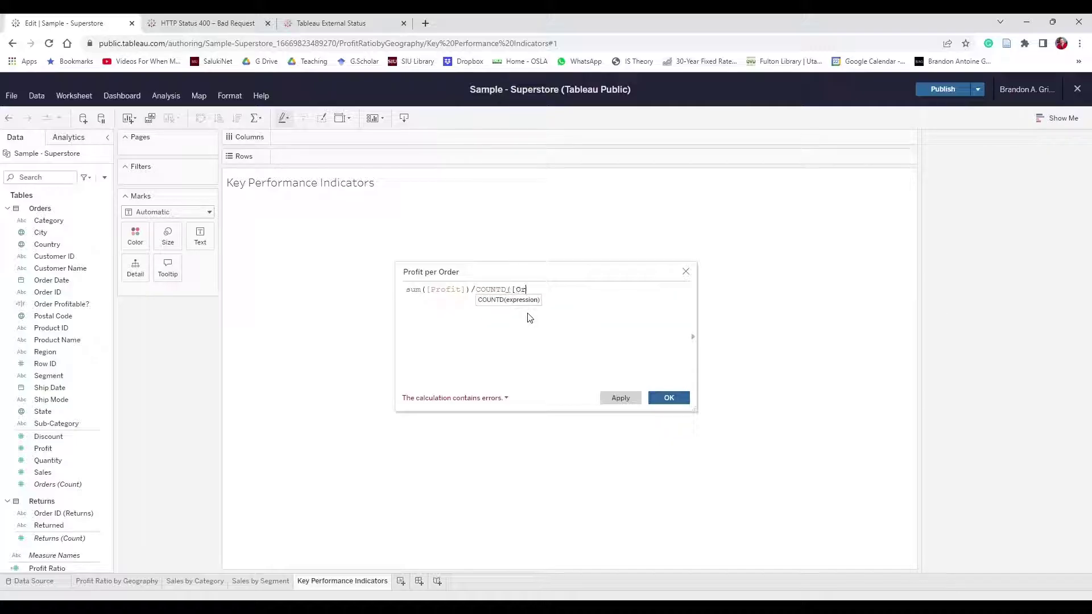
text(derIID)
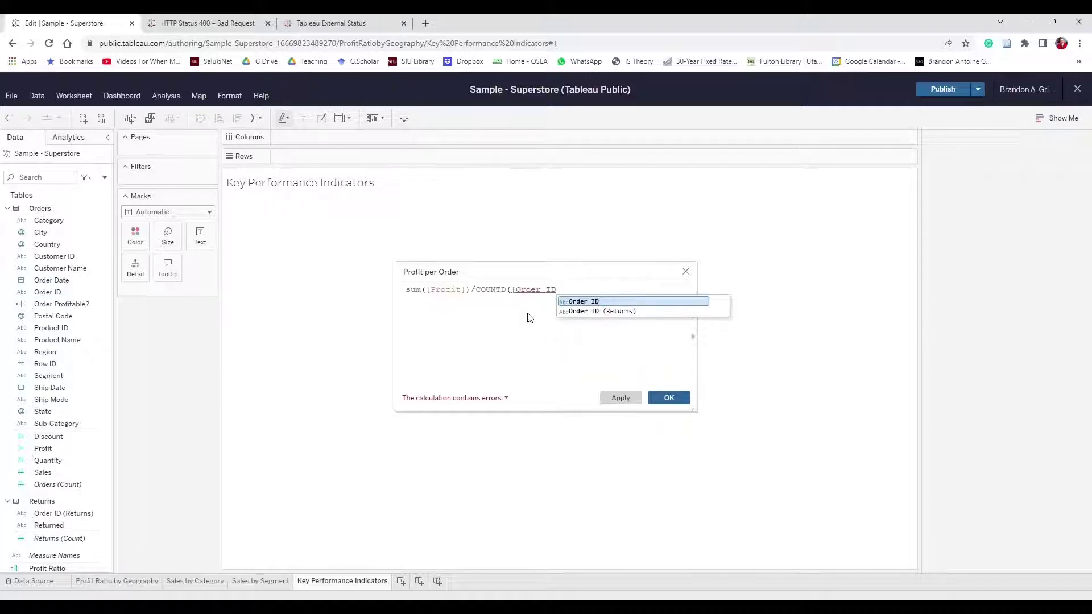
key(Return)
text())
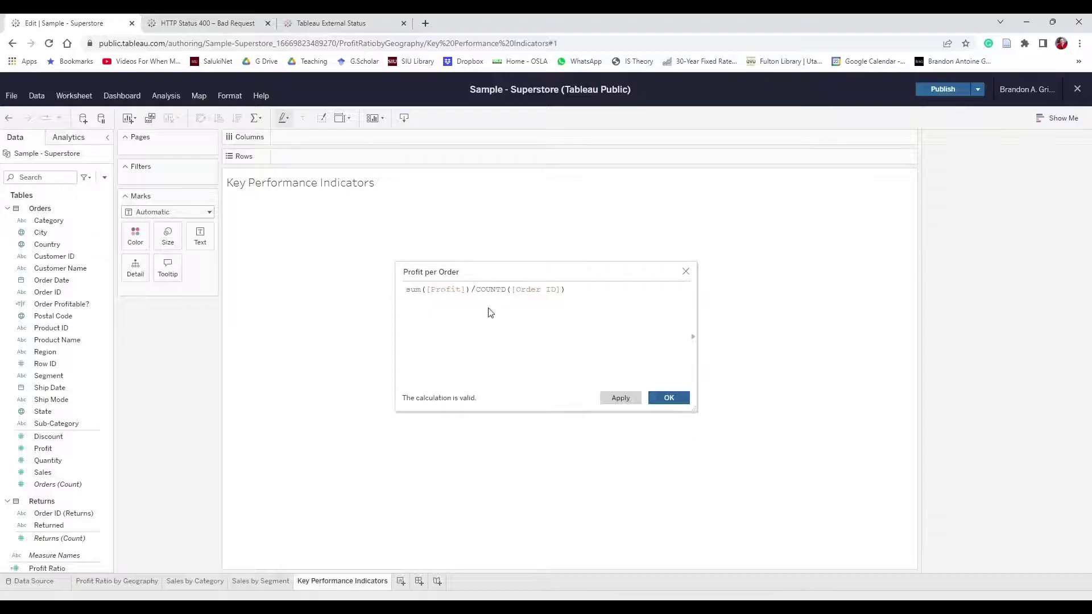
click(658, 400)
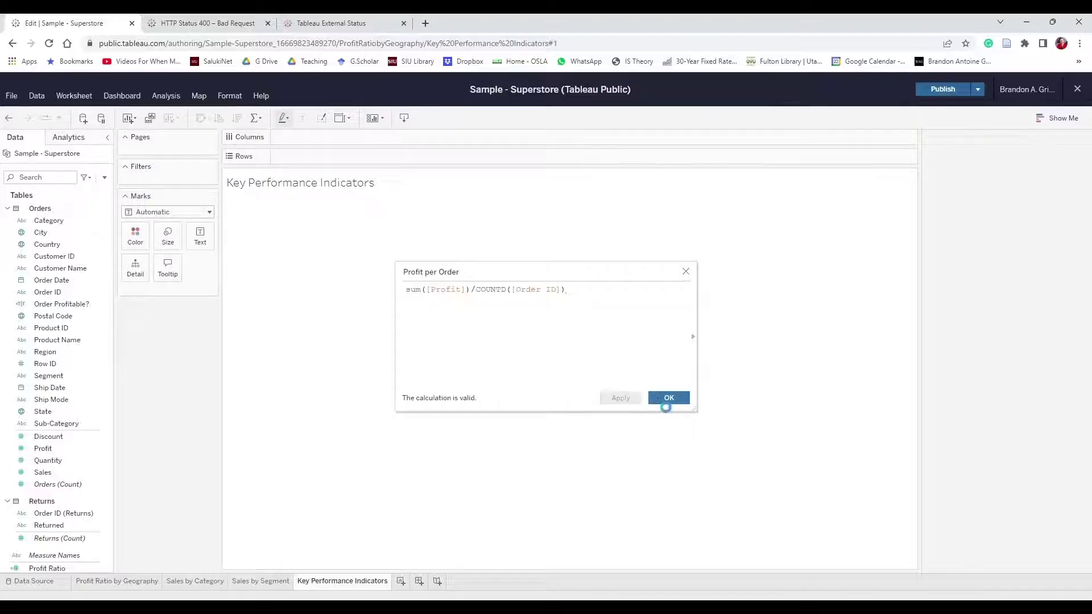
scroll(30, 554, down, 1)
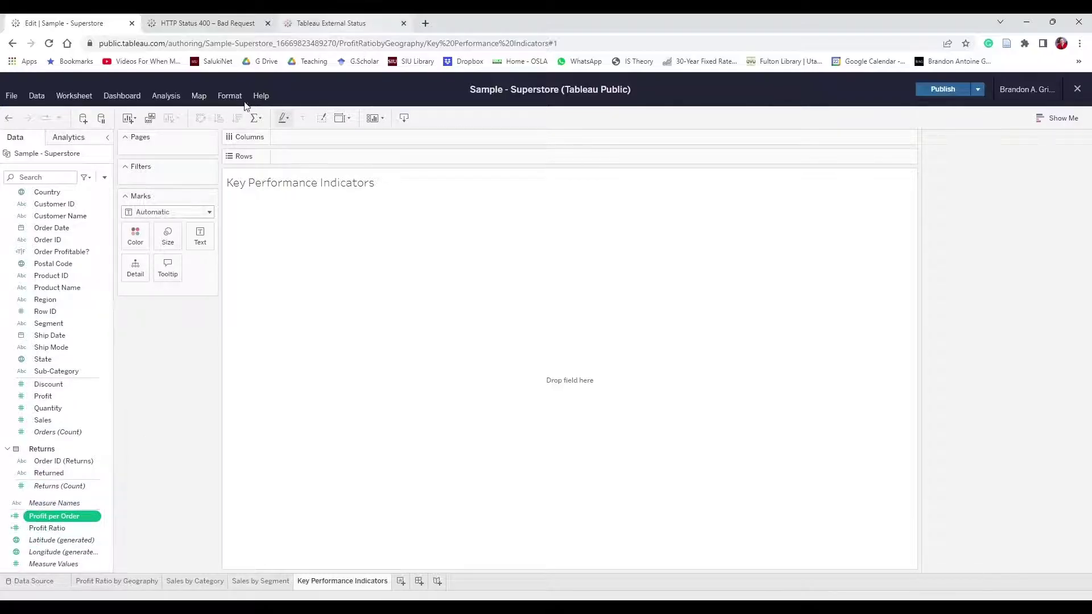
Create a calculated field named Sales per Customer with the formula sum([Sales])/COUNTD([Customer Name])
click(165, 95)
click(264, 199)
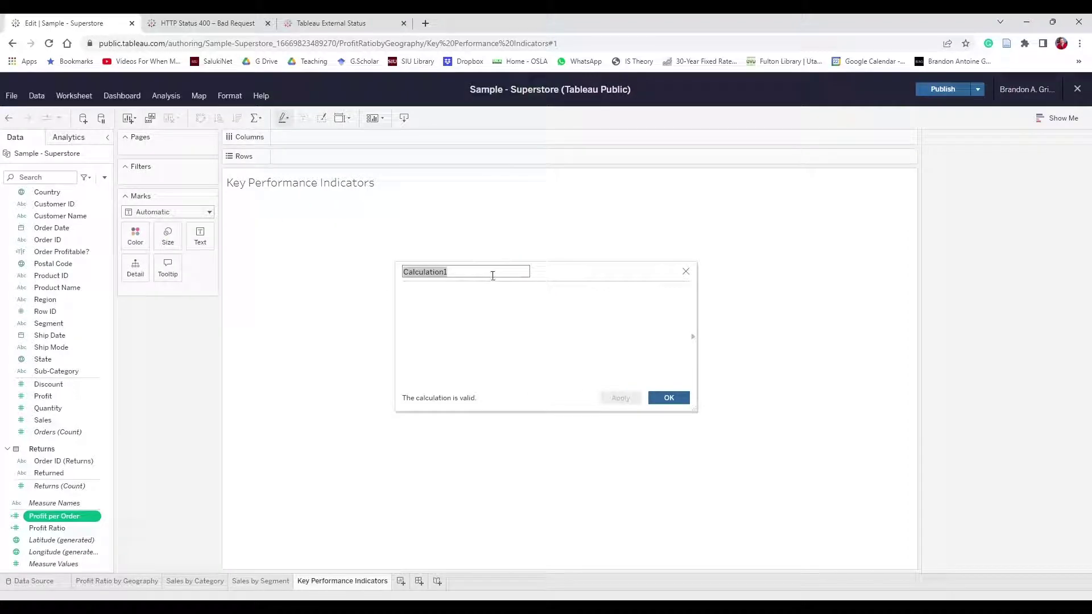
text(Sales per)
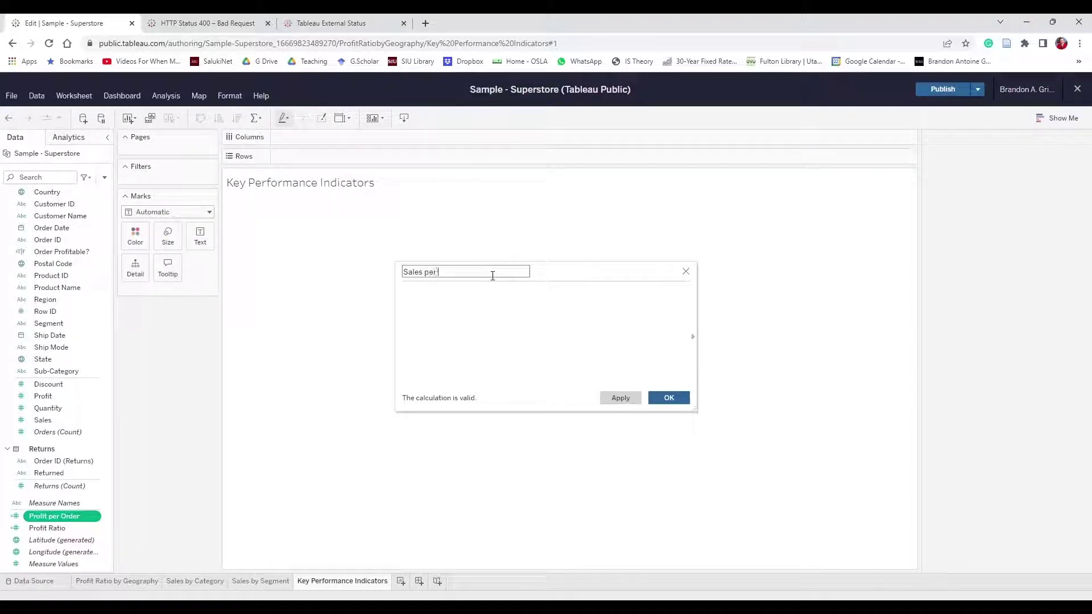
text( Customer)
click(485, 326)
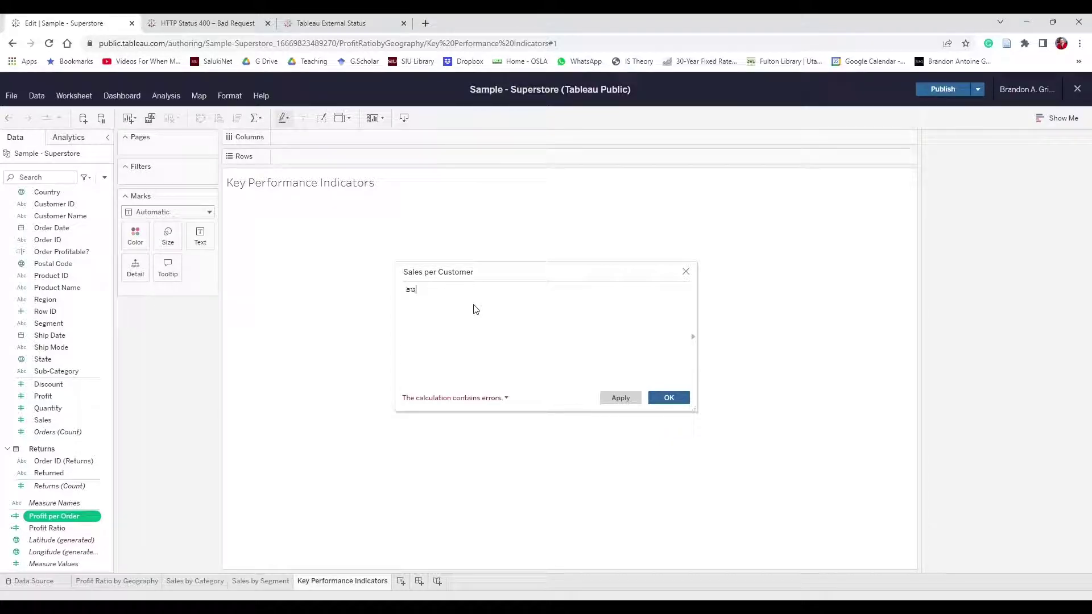
text(sum([Sales])/countd)
key(Return)
text([Customer Nam)
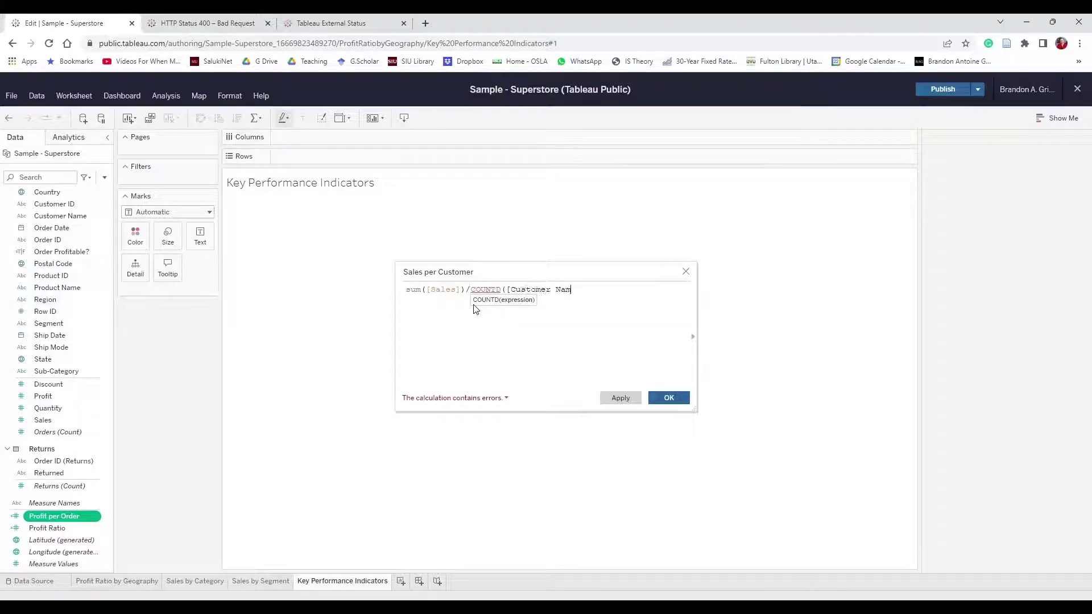
text(e)
key(Return)
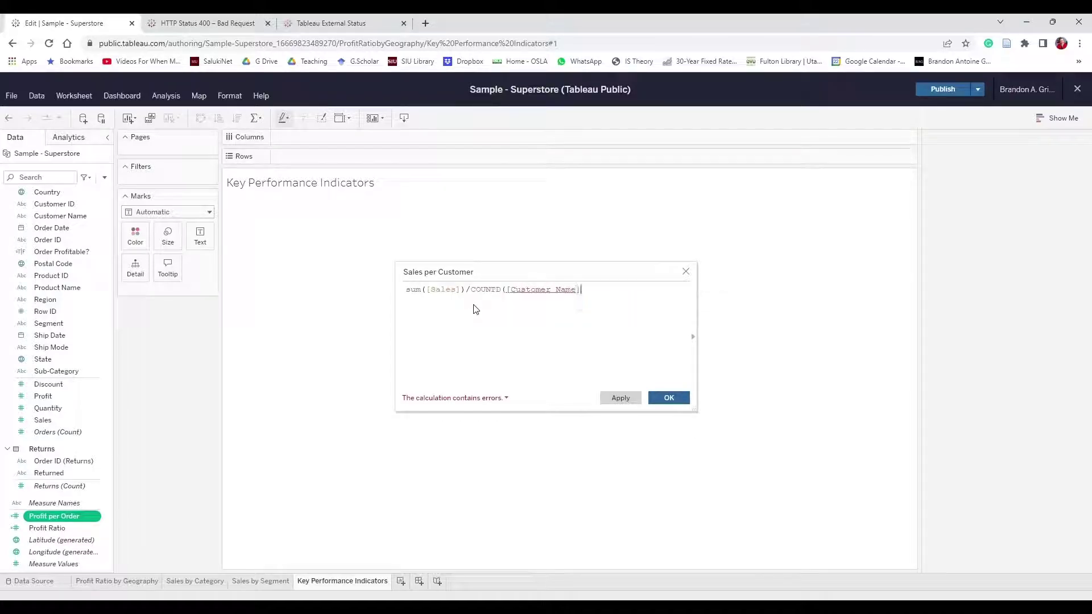
text())
click(665, 398)
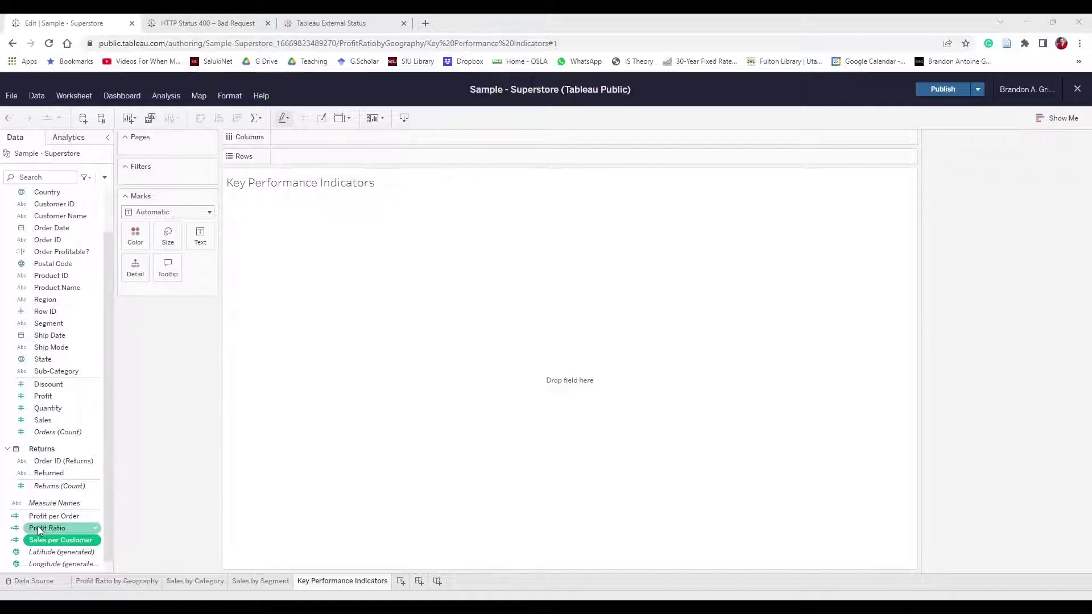
Add Measure Names to the empty sheet as a text table and swap rows and columns so the measures run across
drag(63, 504, 18, 506)
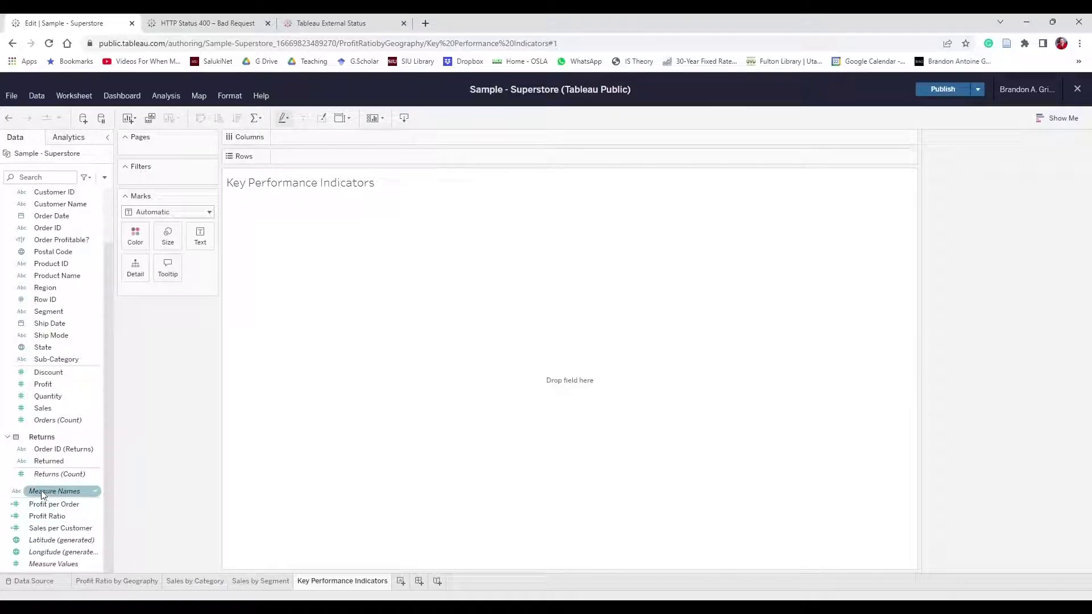
drag(41, 491, 410, 331)
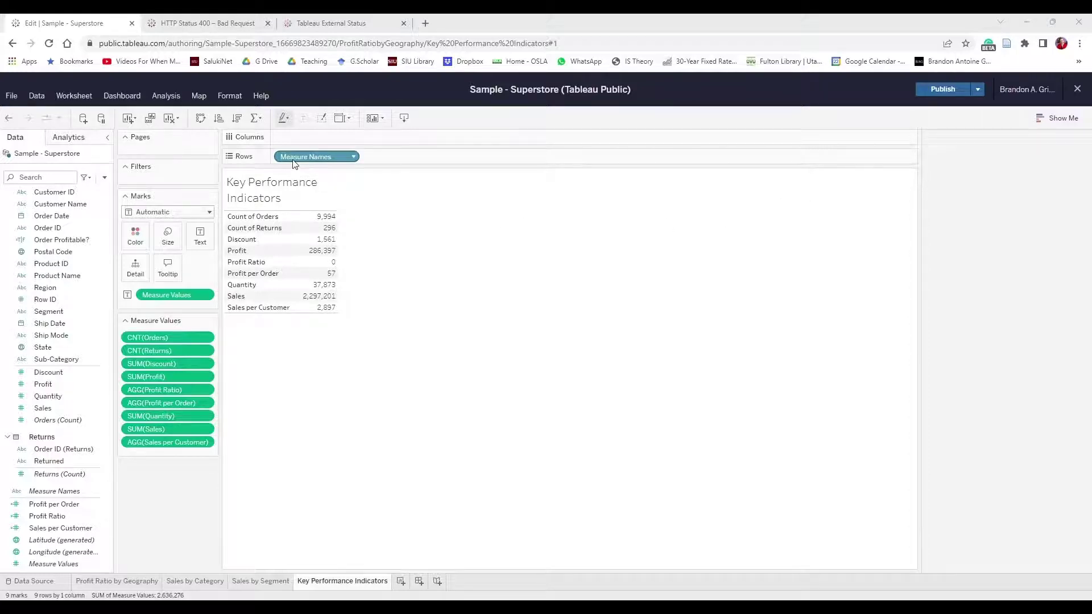
click(348, 119)
click(348, 121)
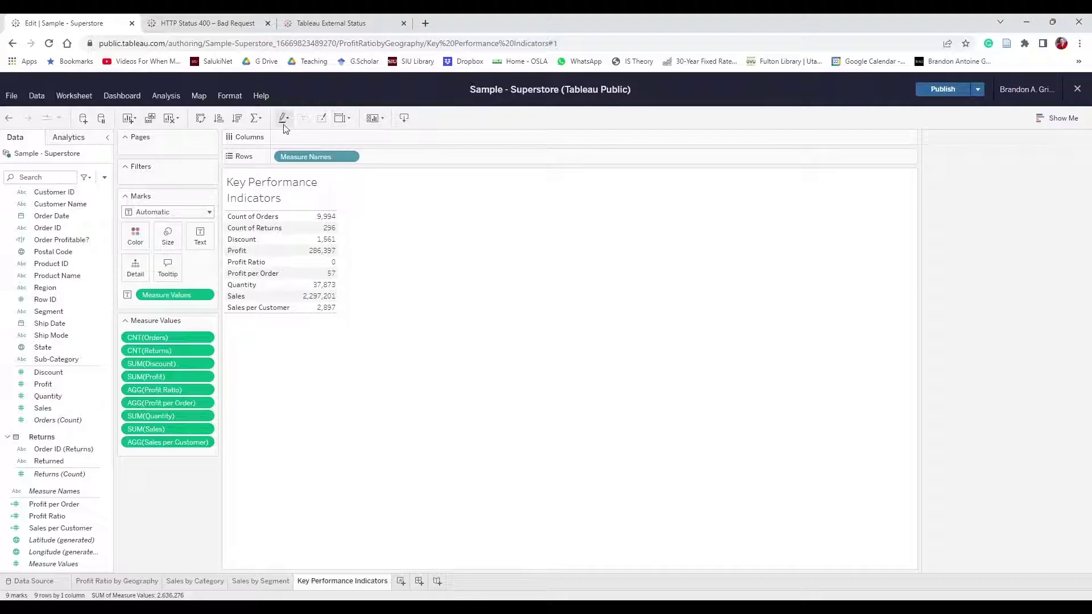
click(200, 120)
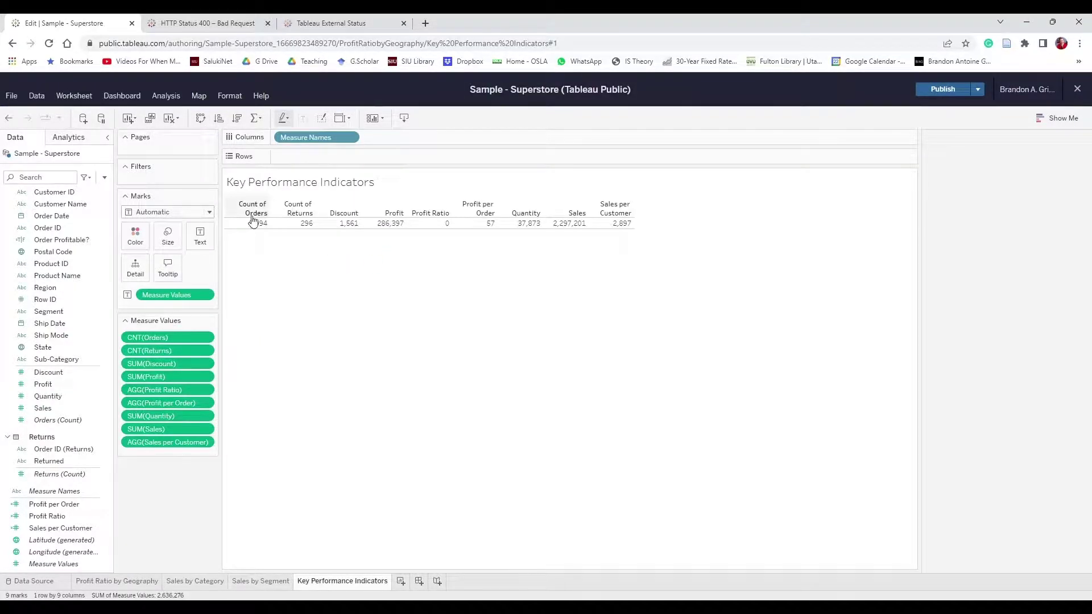
Move Sales to the first place in the measure values and format it as currency with 0 decimal places
mouse_move(291, 226)
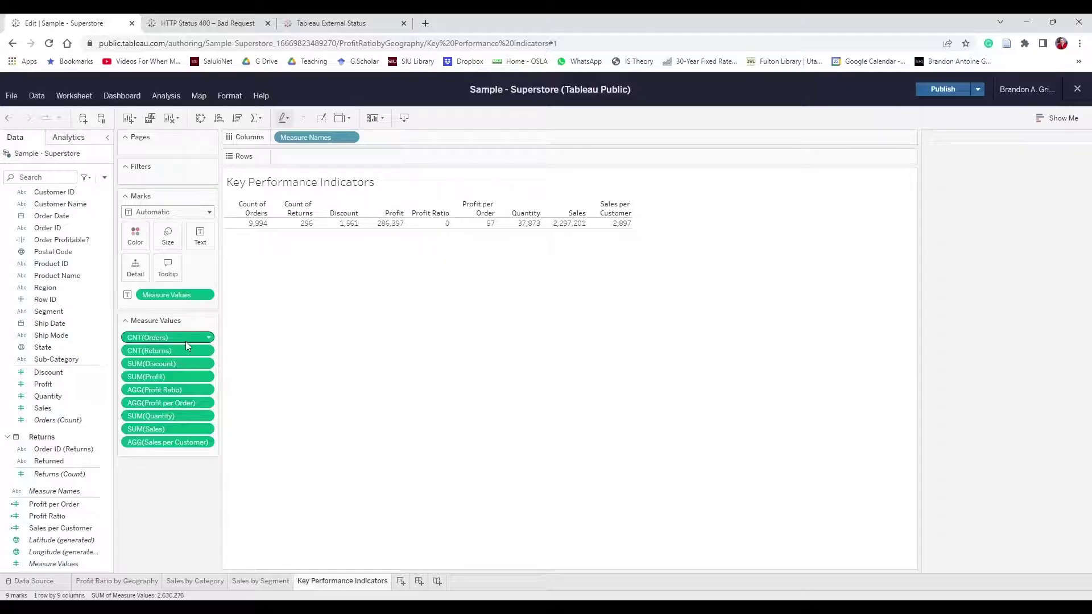
drag(155, 431, 171, 338)
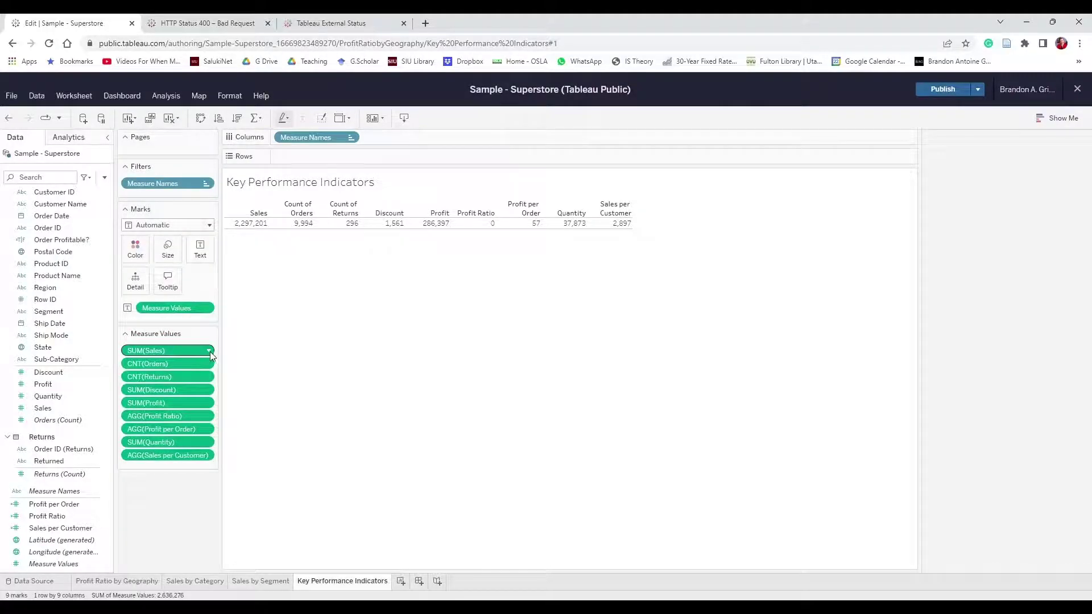
click(209, 350)
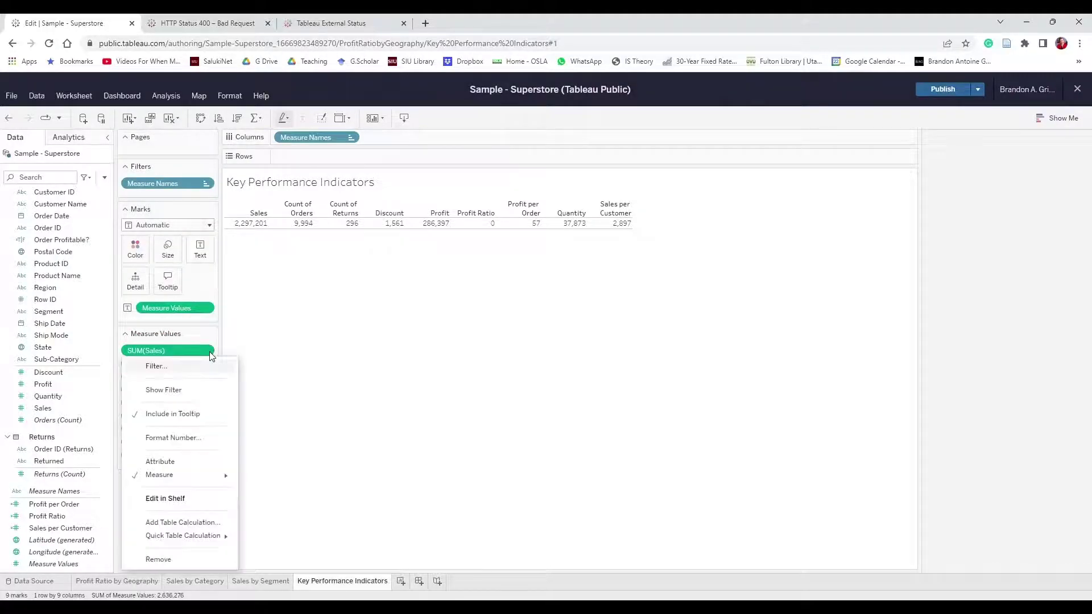
click(176, 438)
click(136, 404)
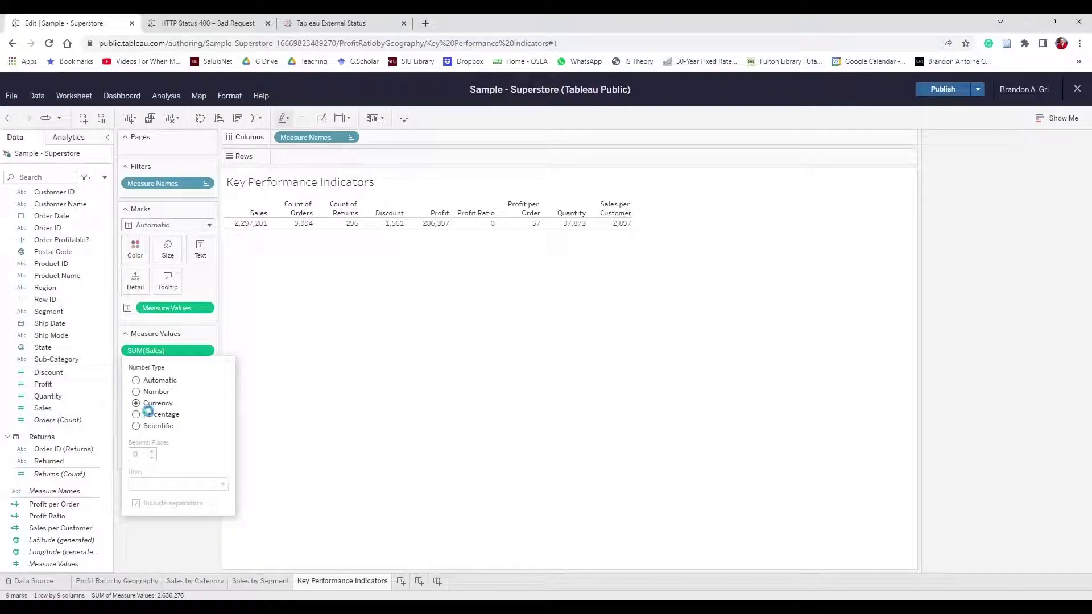
click(152, 457)
click(152, 457)
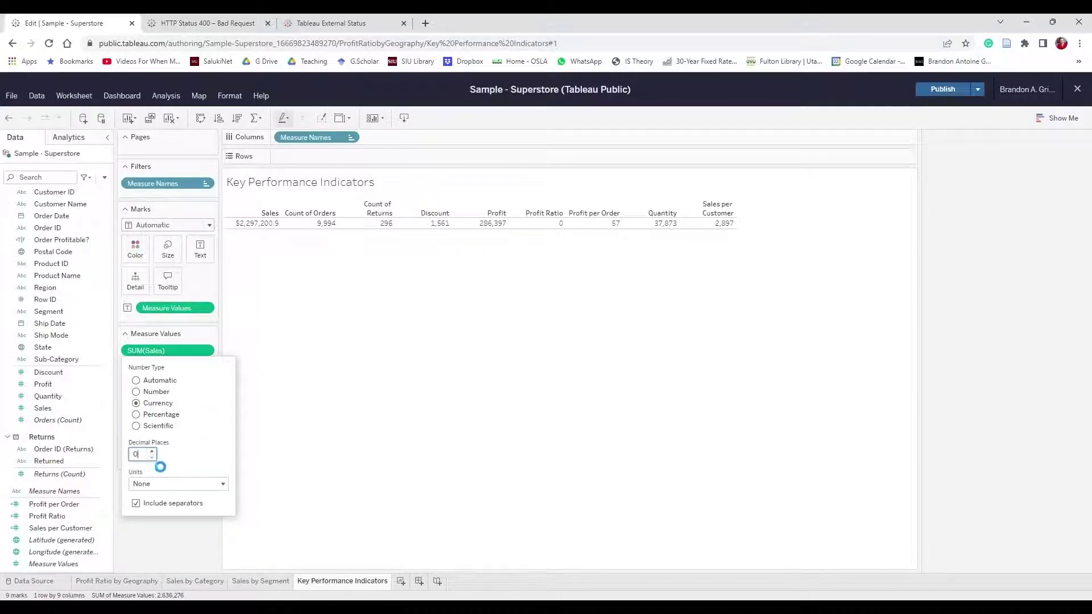
click(250, 371)
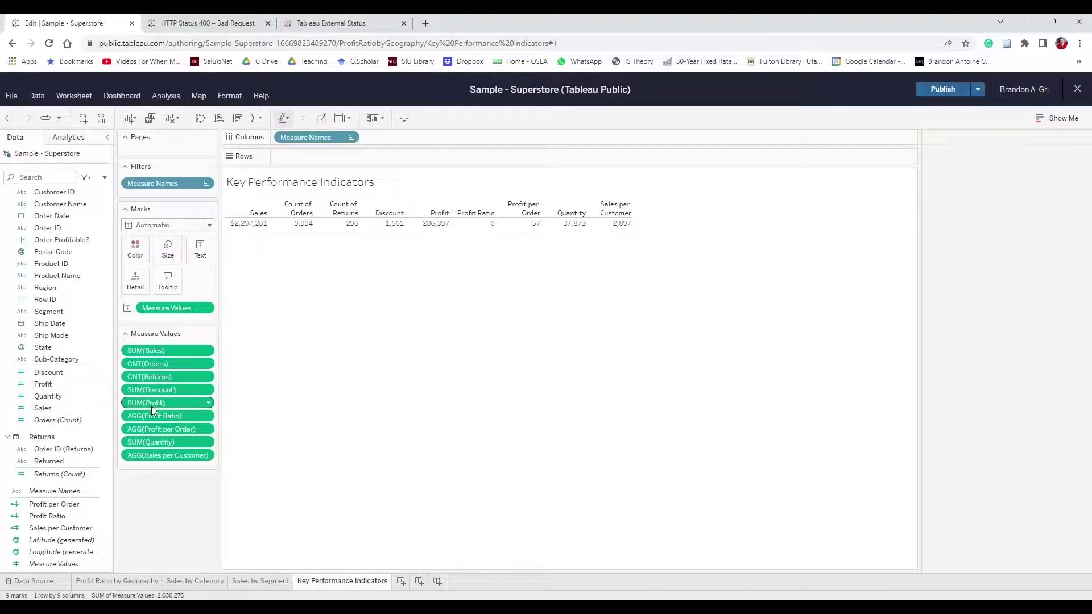
Move Profit directly after Sales in the measure values and format it as currency with 0 decimal places
drag(152, 405, 162, 364)
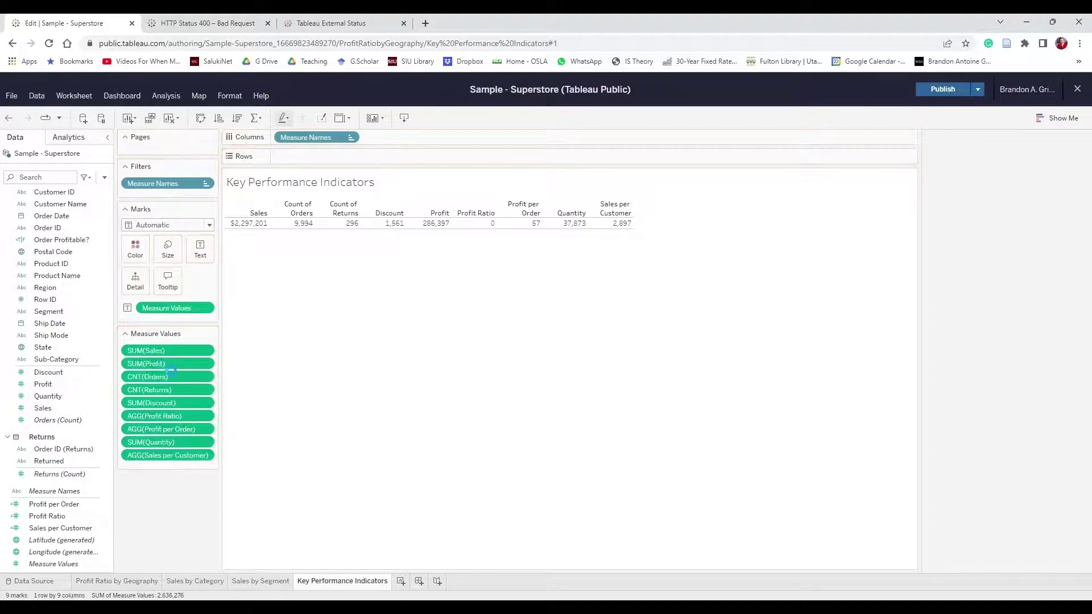
click(210, 364)
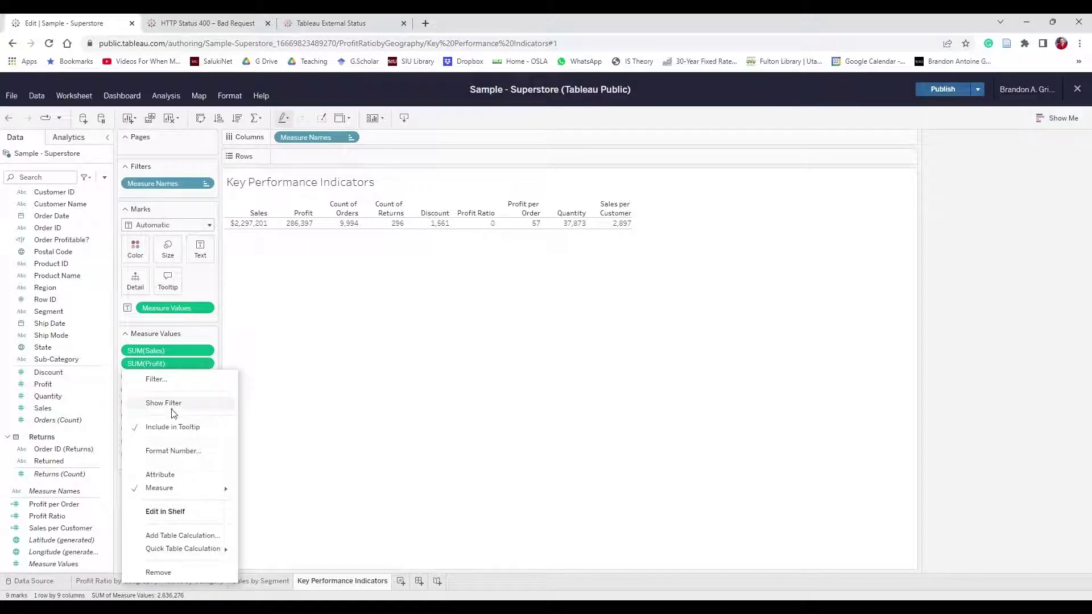
click(173, 451)
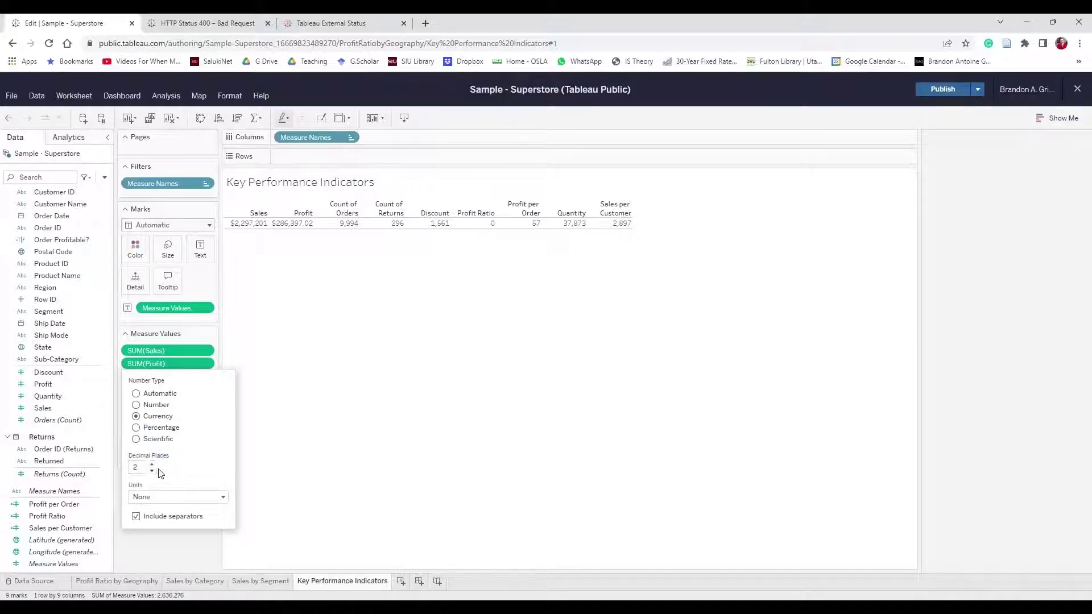
click(265, 374)
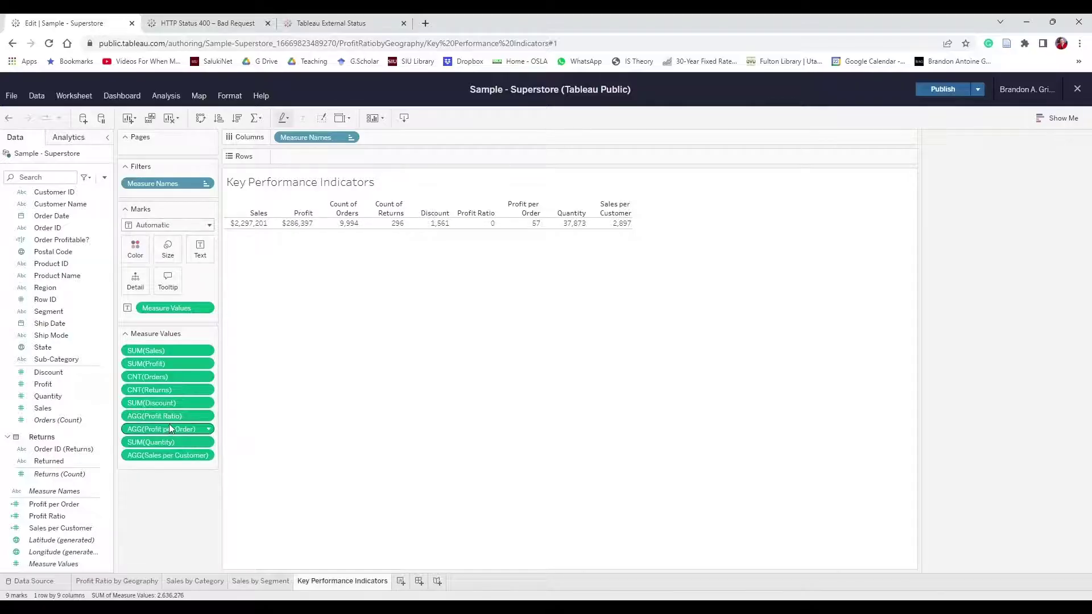
Move Profit Ratio directly after Profit in the measure values and format it as a percentage with 1 decimal place
drag(170, 417, 165, 376)
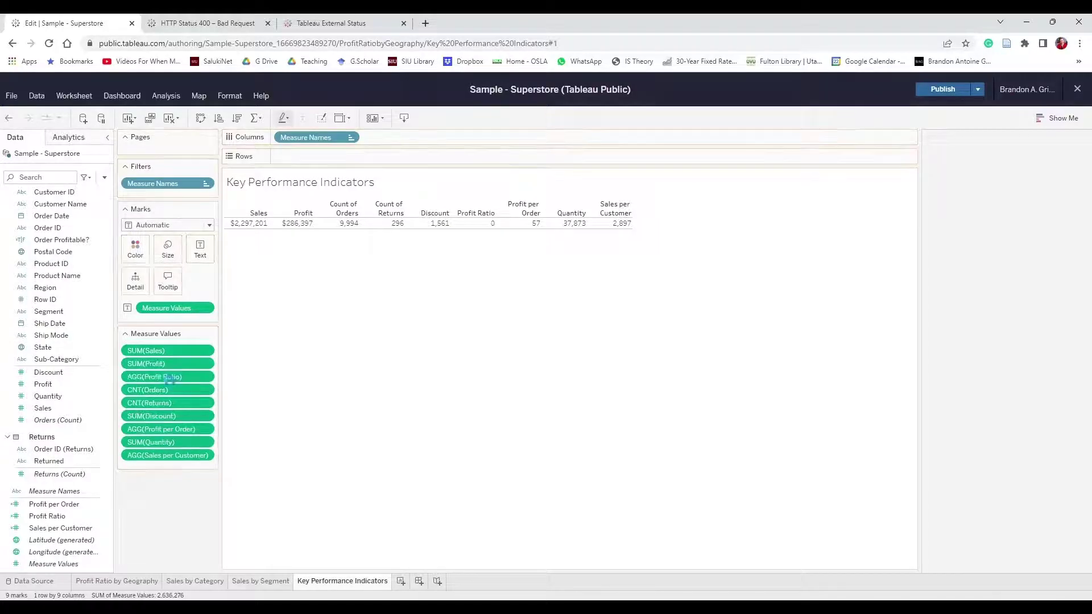
click(208, 377)
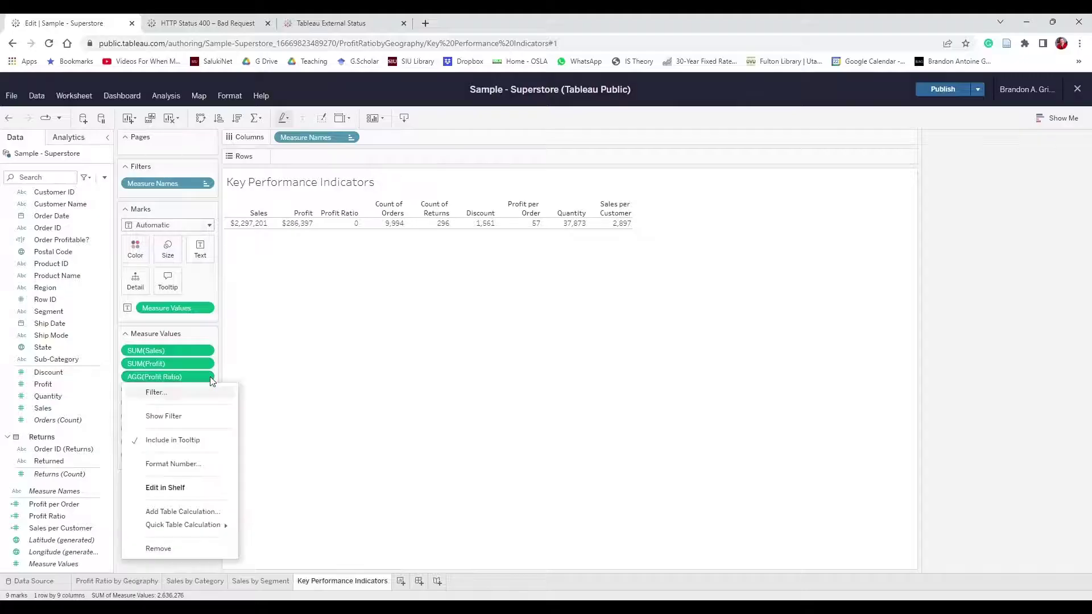
click(198, 470)
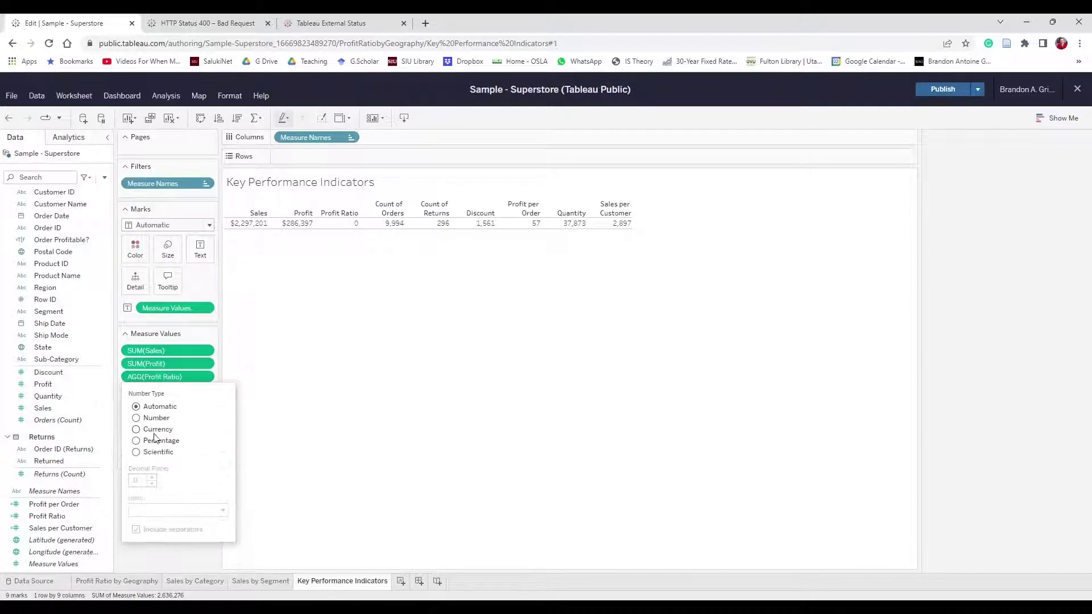
click(165, 443)
click(151, 478)
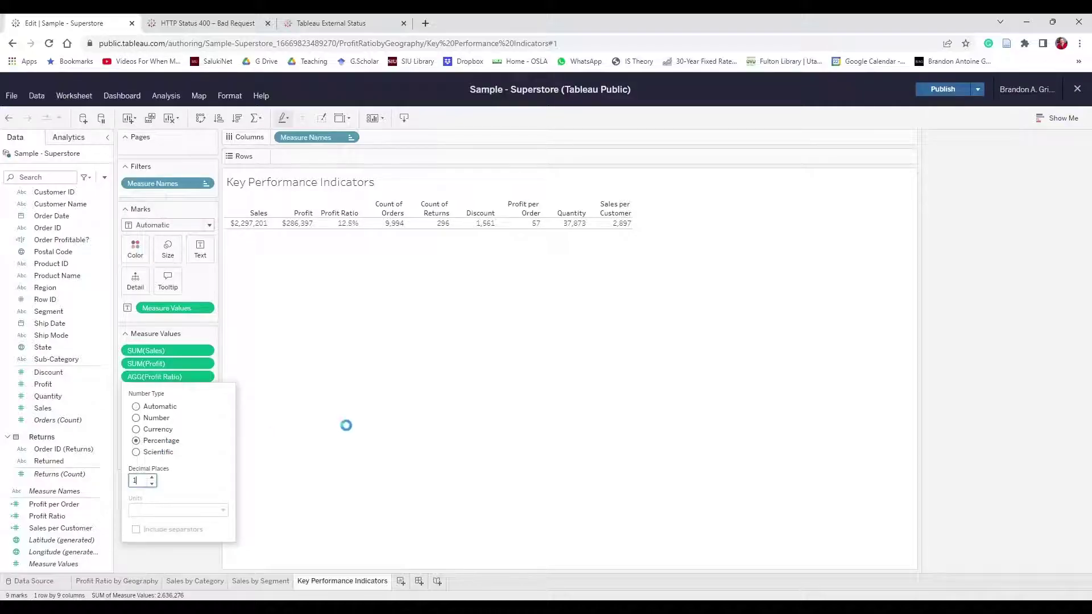
click(374, 406)
Move Profit per Order directly after Profit Ratio in the measure values and format it as currency with 0 decimal places
drag(150, 428, 160, 381)
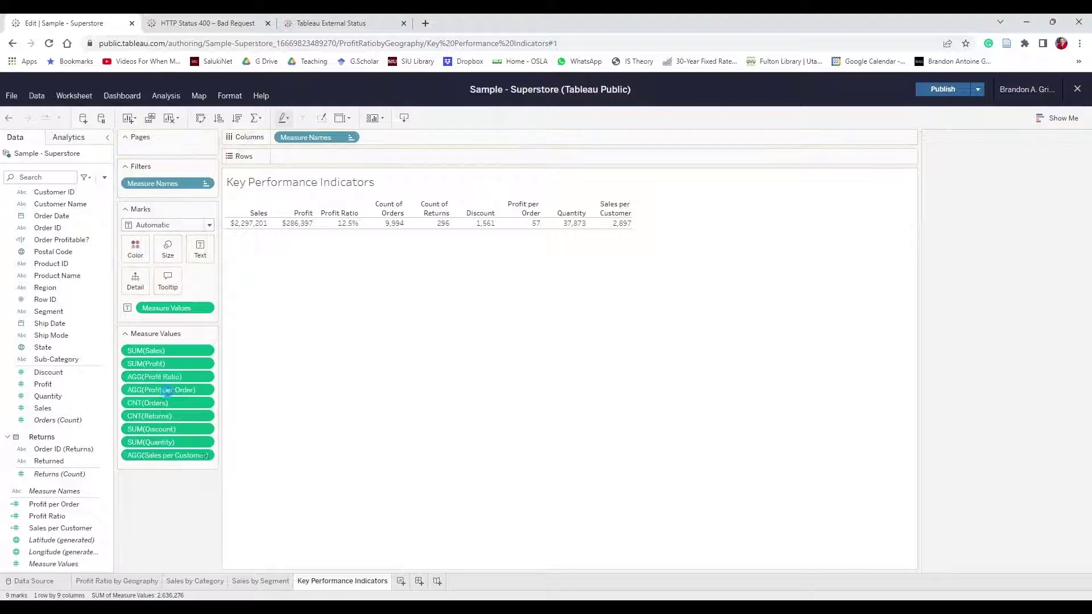
click(209, 391)
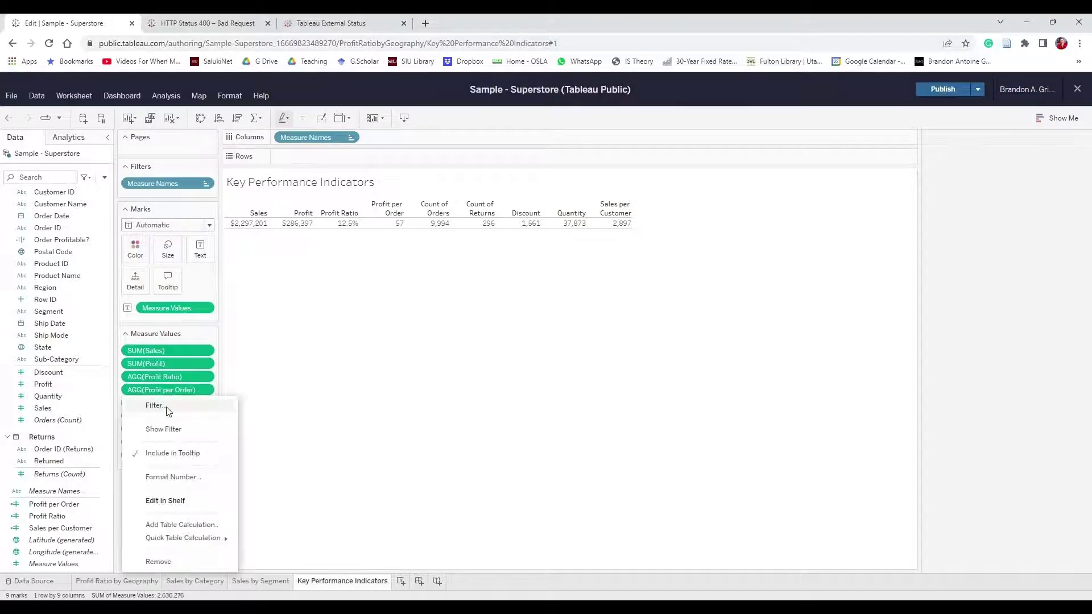
click(181, 481)
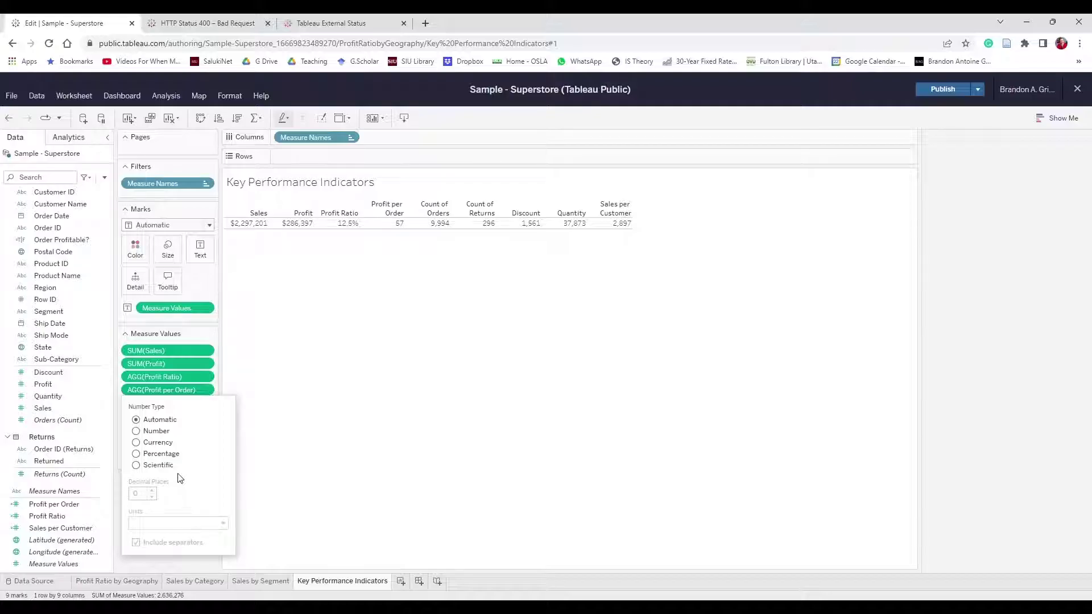
click(155, 443)
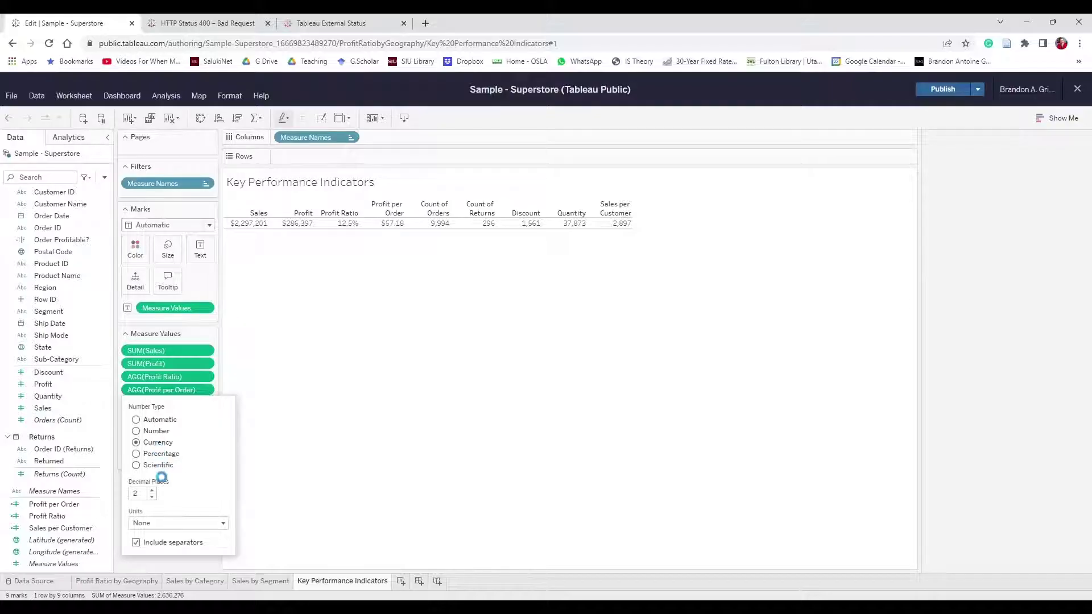
click(152, 497)
click(152, 497)
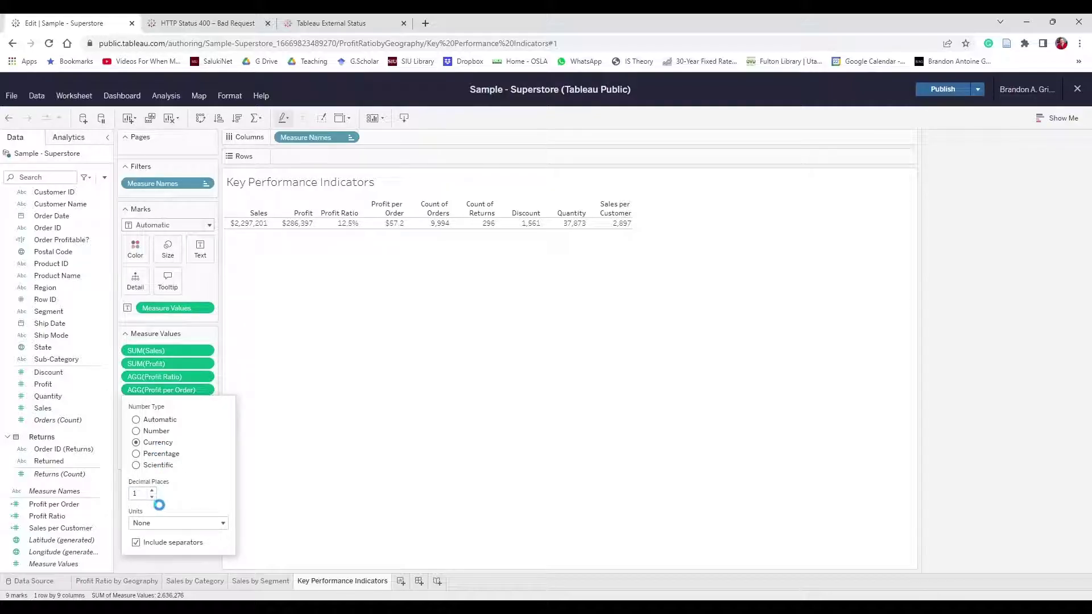
click(267, 412)
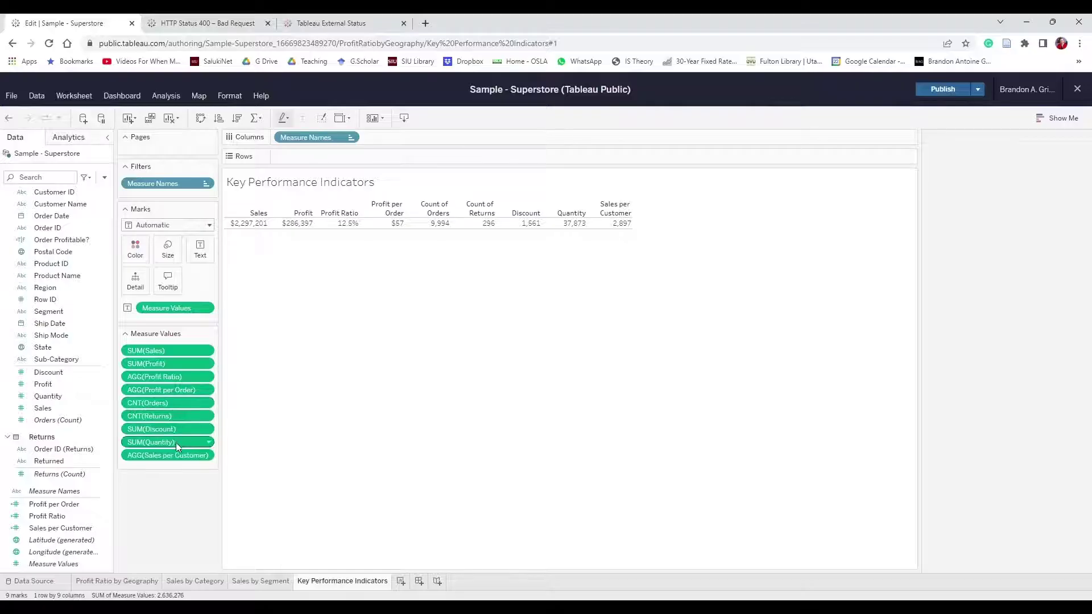
Move Sales per Customer directly after Profit per Order in the measure values and open its number format settings
drag(177, 457, 206, 405)
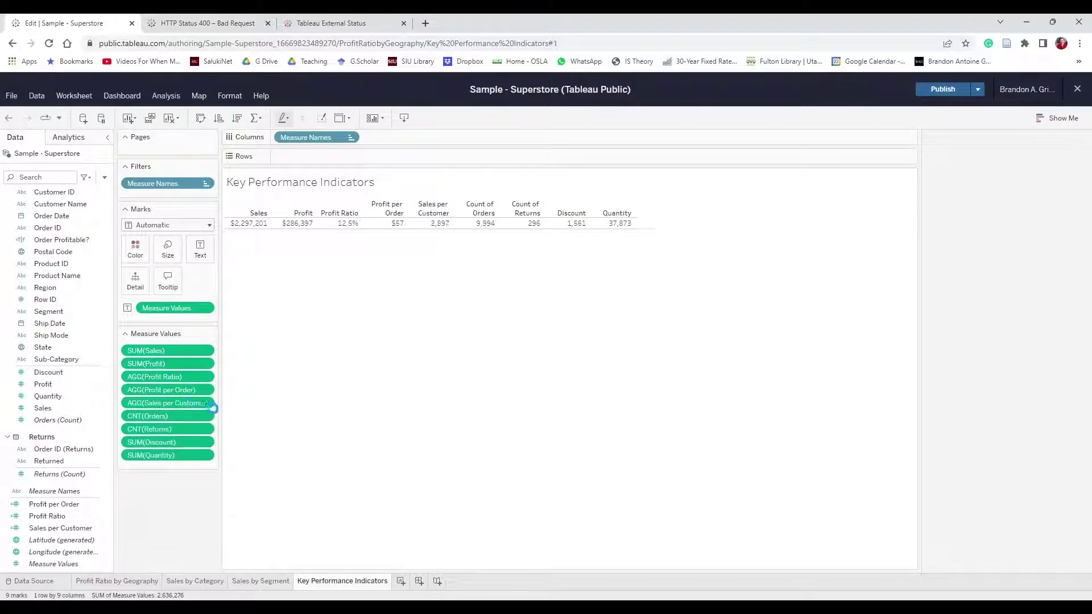
click(209, 405)
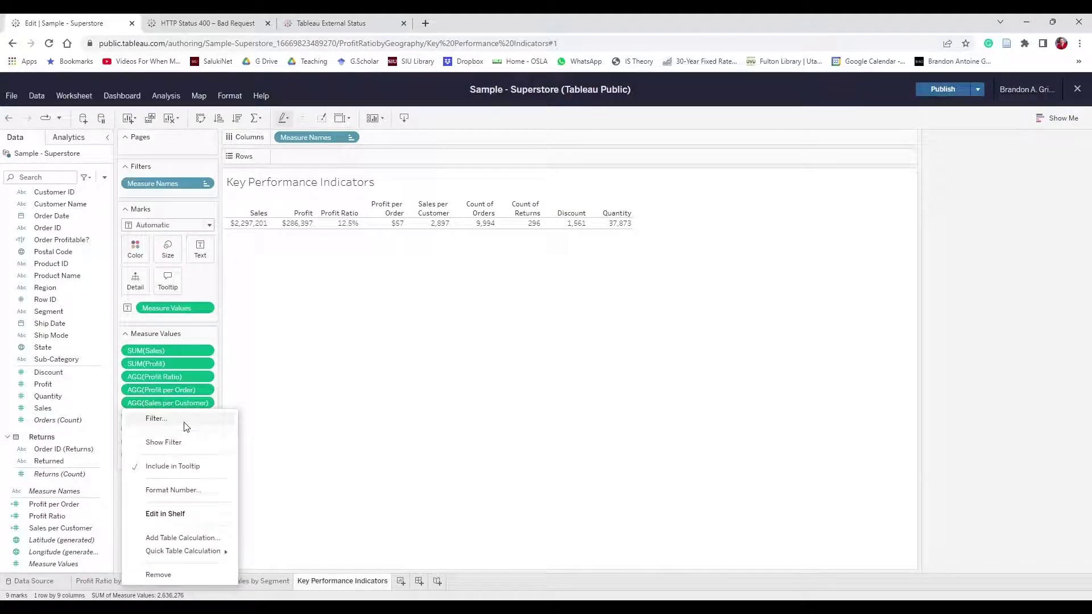
click(173, 492)
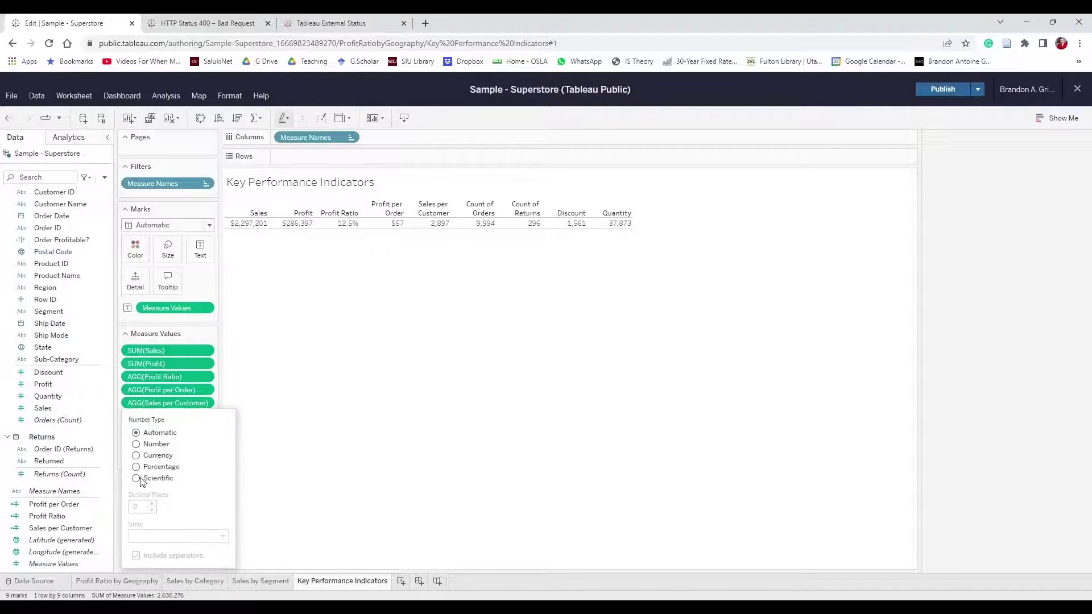
Format the Sales per Customer measure as currency with two decimal places
click(136, 455)
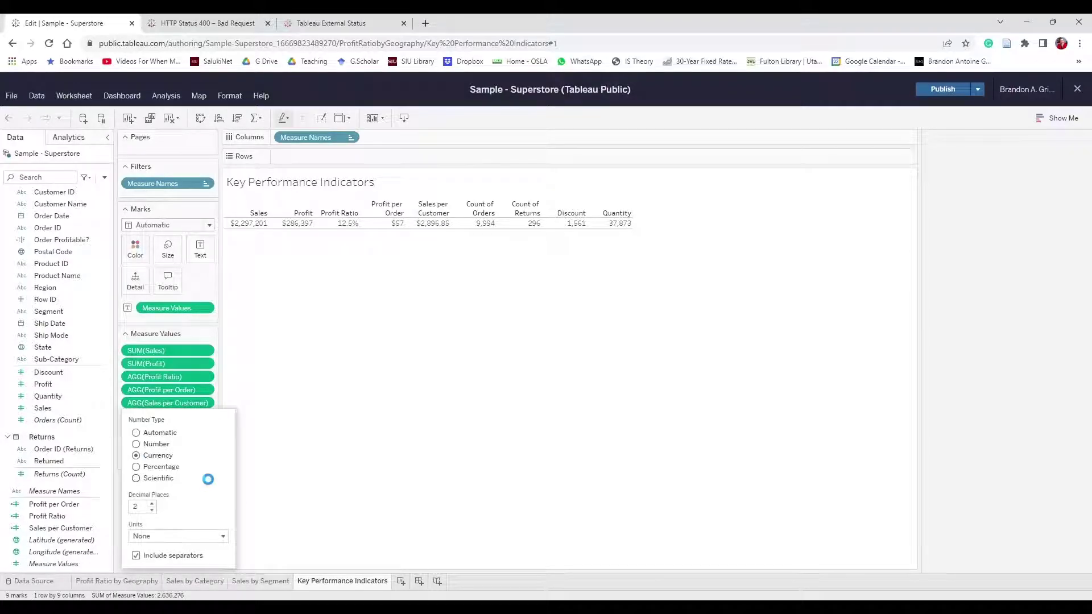
click(316, 450)
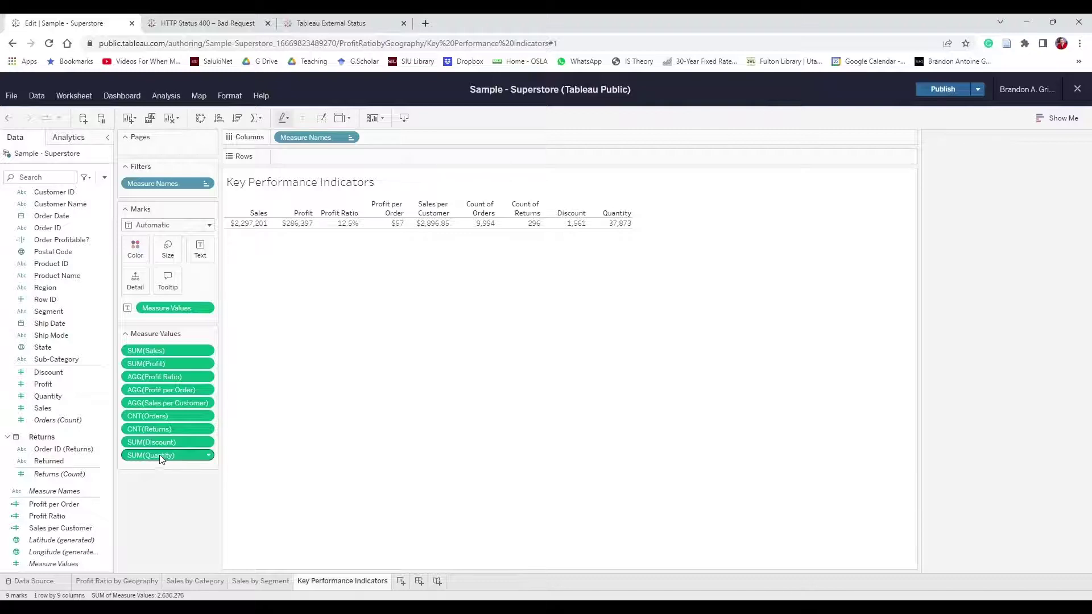
Aggregate the Discount measure as an average and format it as a percentage with two decimal places
click(209, 442)
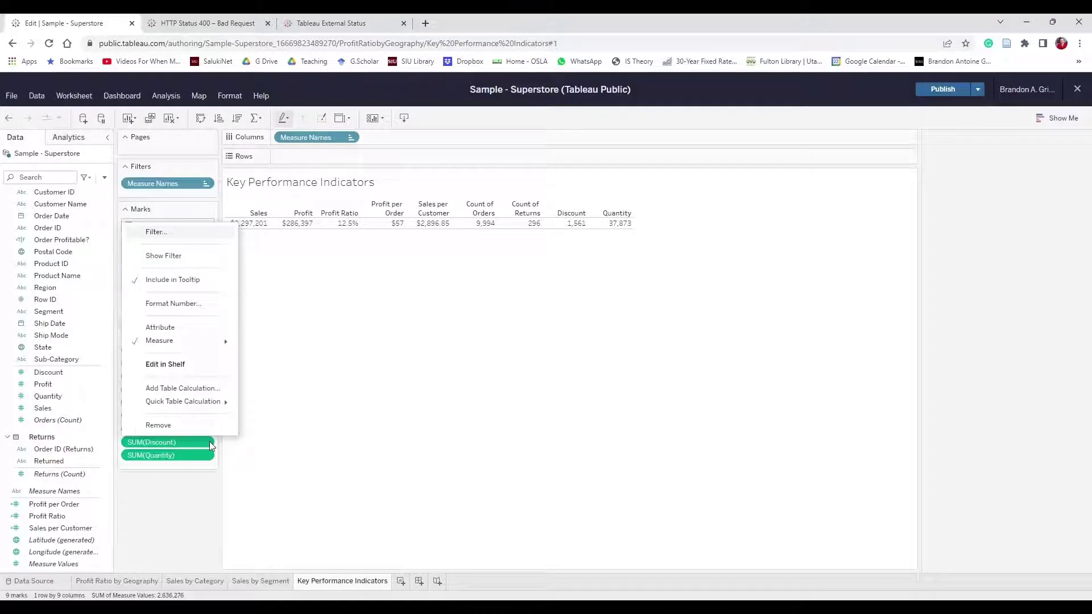
mouse_move(220, 341)
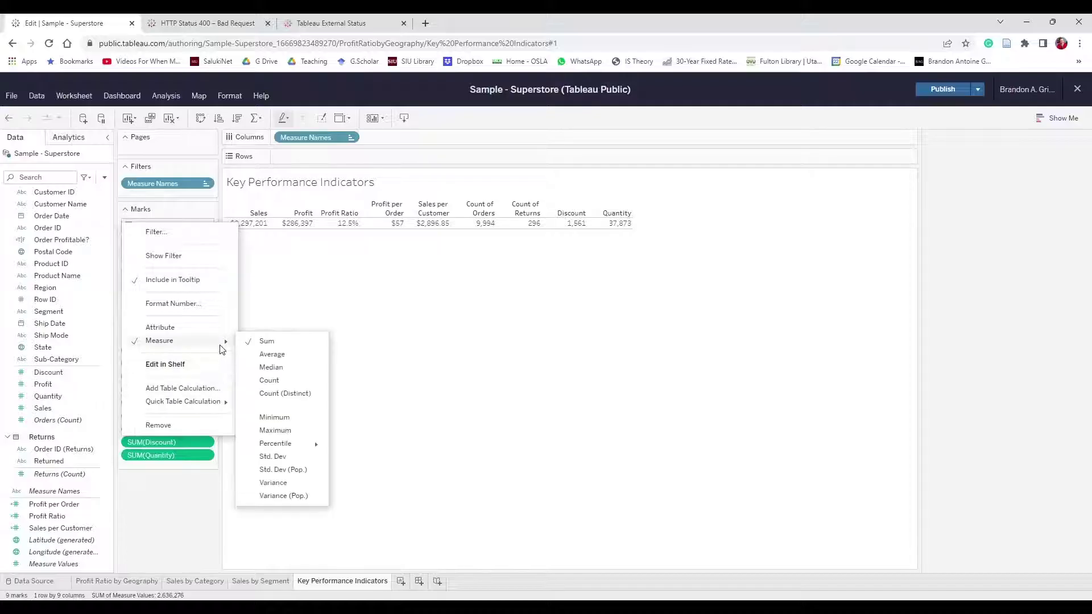
click(273, 355)
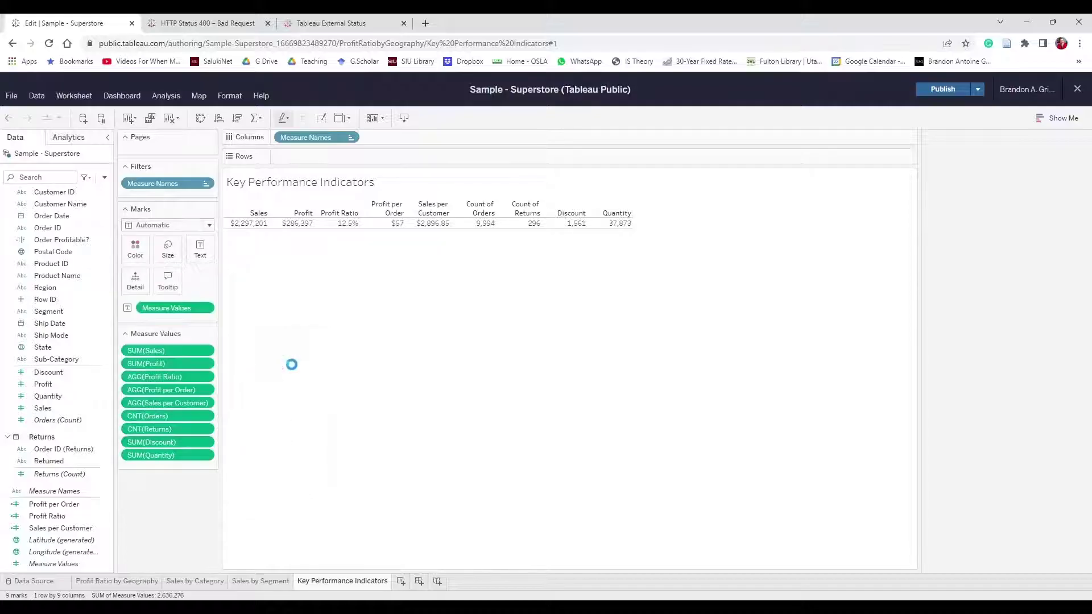
click(209, 443)
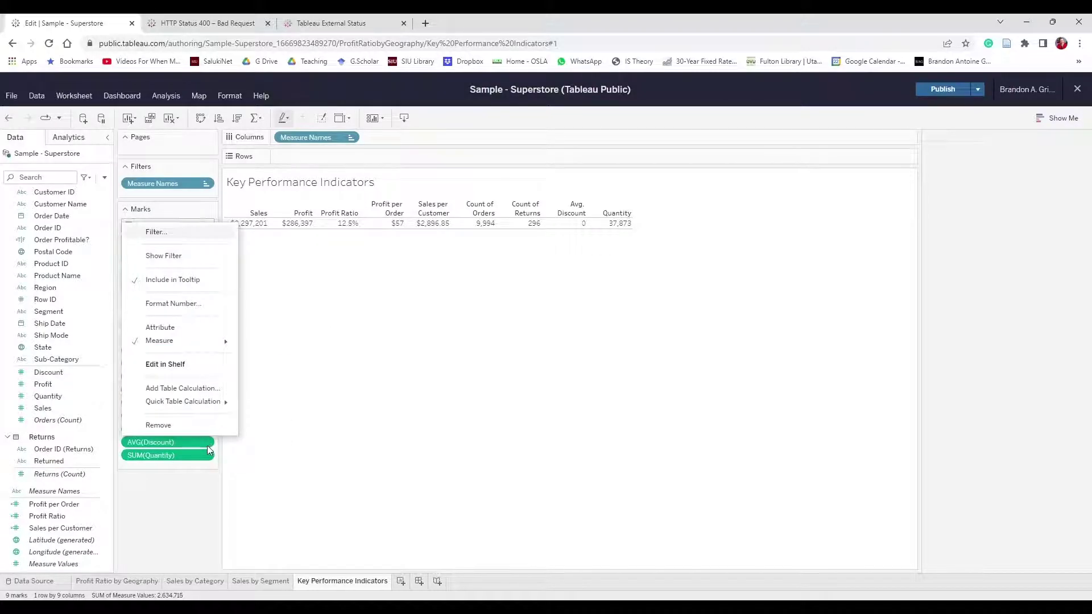
click(173, 304)
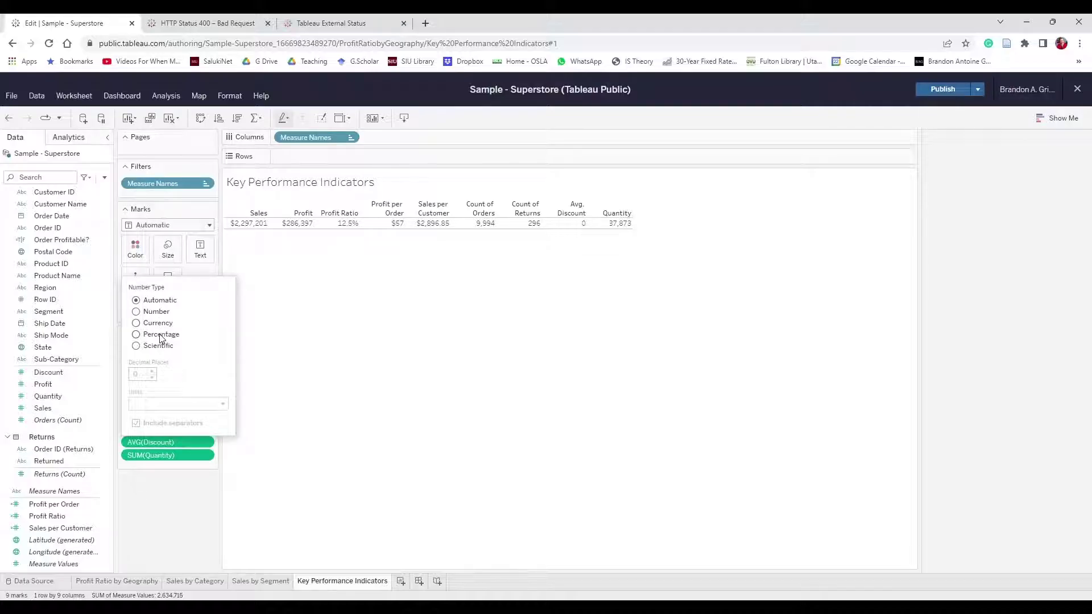
click(137, 334)
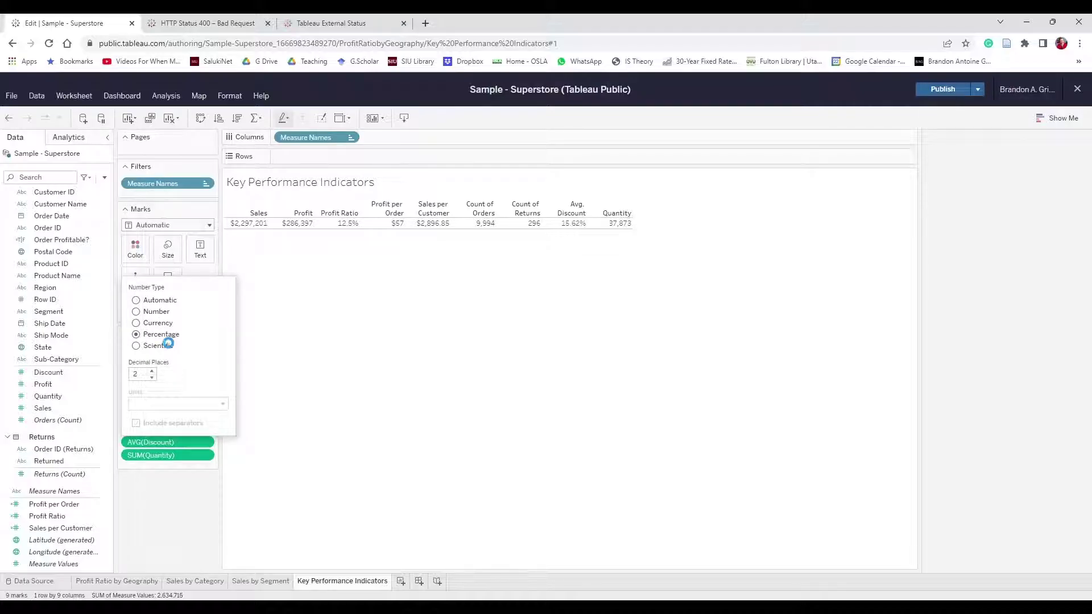
click(172, 478)
Replace average Discount with Quantity directly after Sales per Customer, and format Quantity as a number with two decimal places
drag(158, 438, 164, 412)
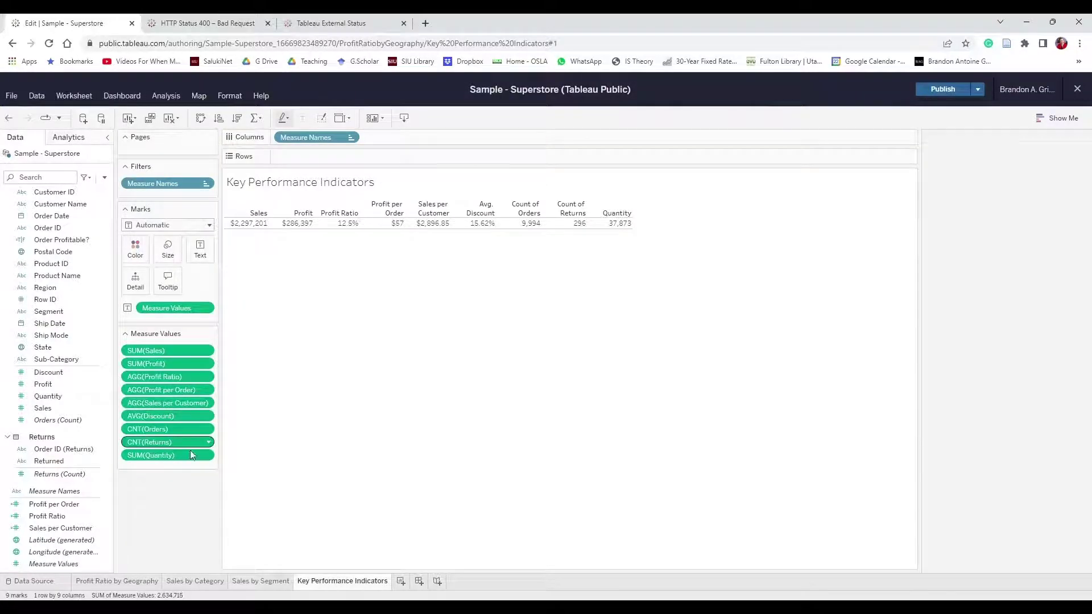
drag(190, 455, 181, 428)
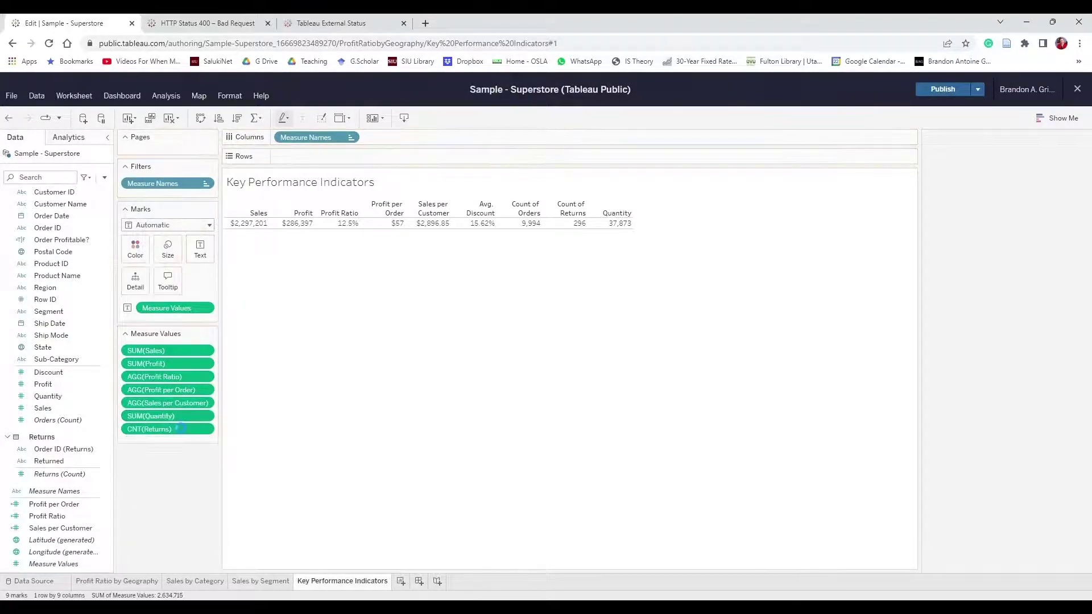
click(208, 416)
mouse_move(206, 384)
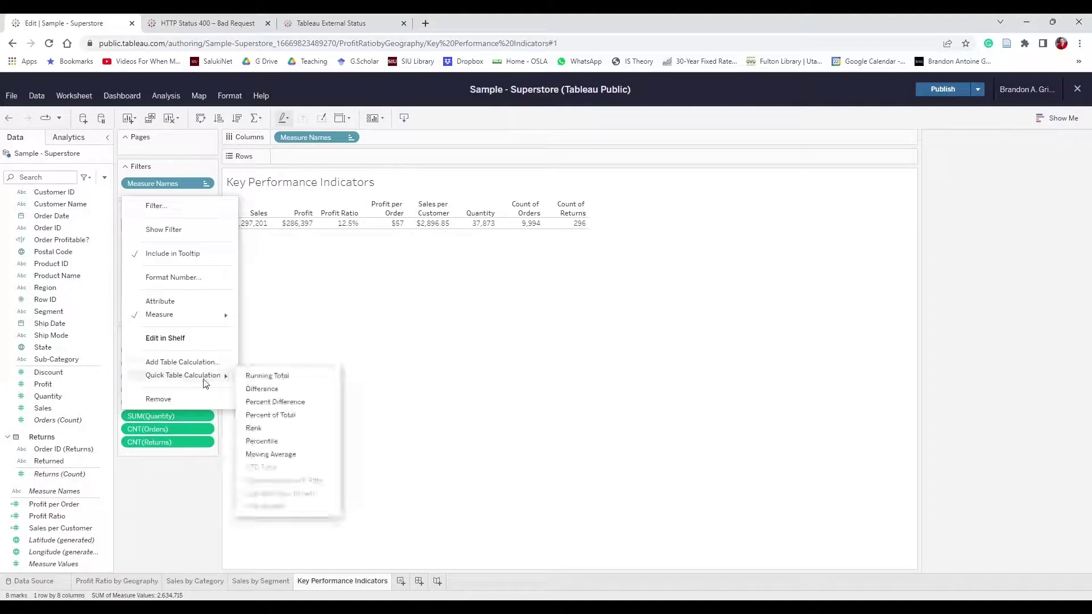
click(200, 278)
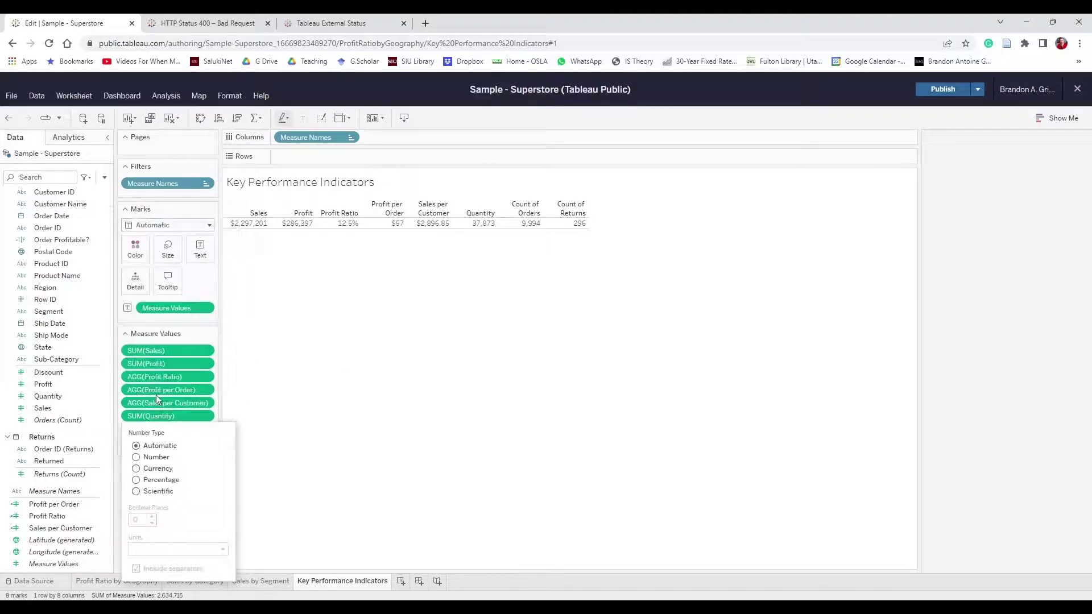
click(136, 457)
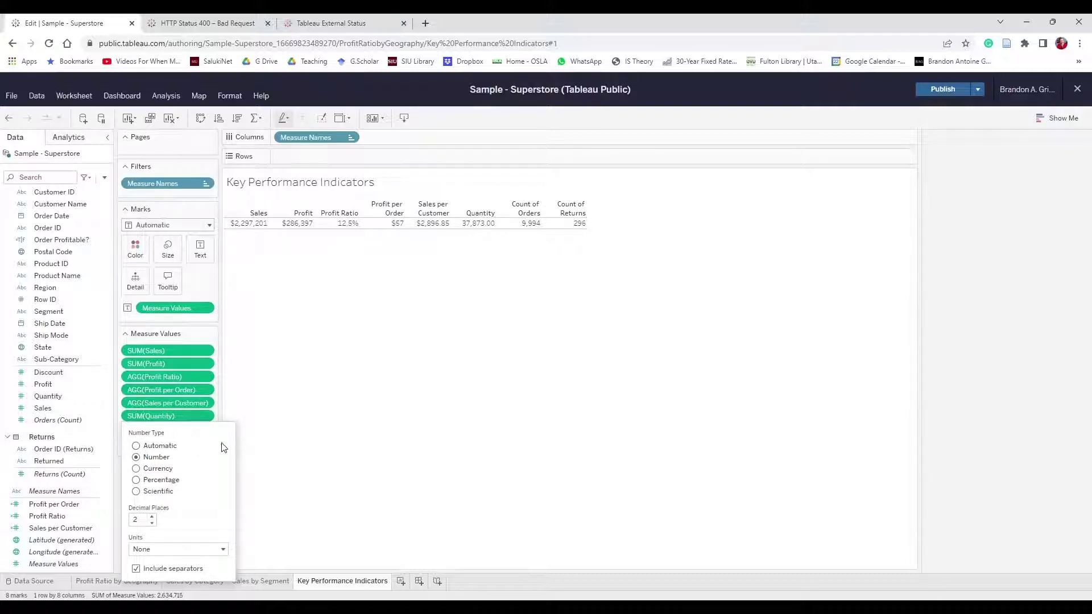
click(271, 439)
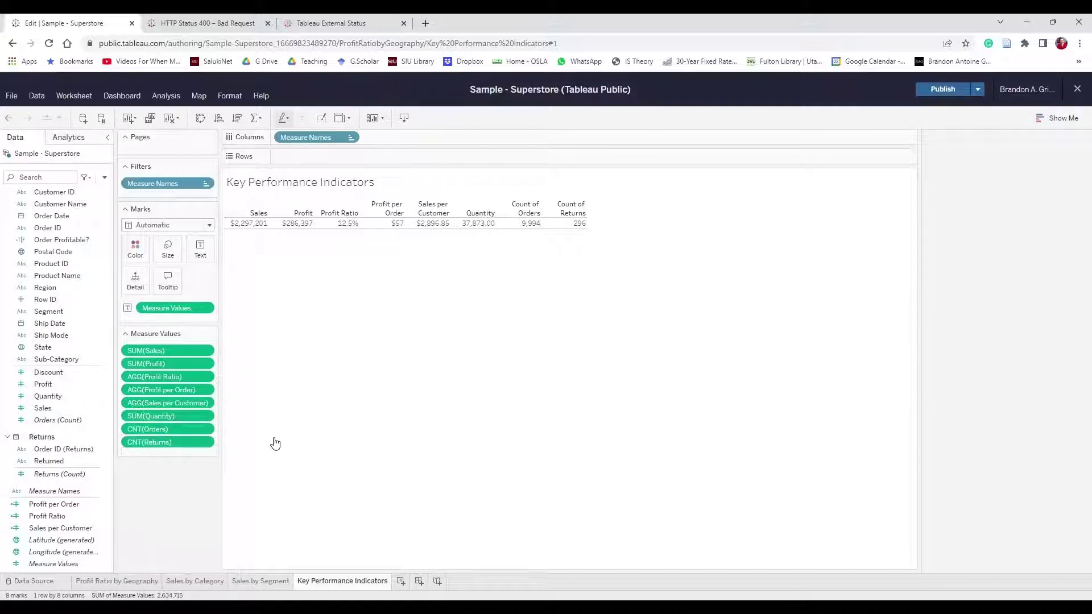
Remove the Orders count and Returns count from the measure values
click(208, 431)
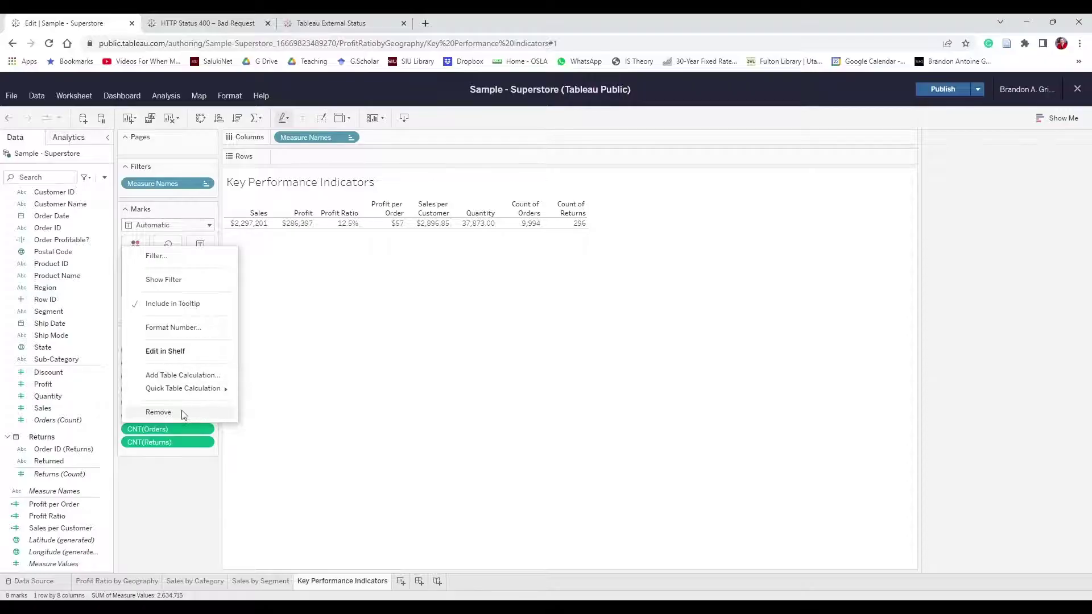
click(184, 413)
click(205, 429)
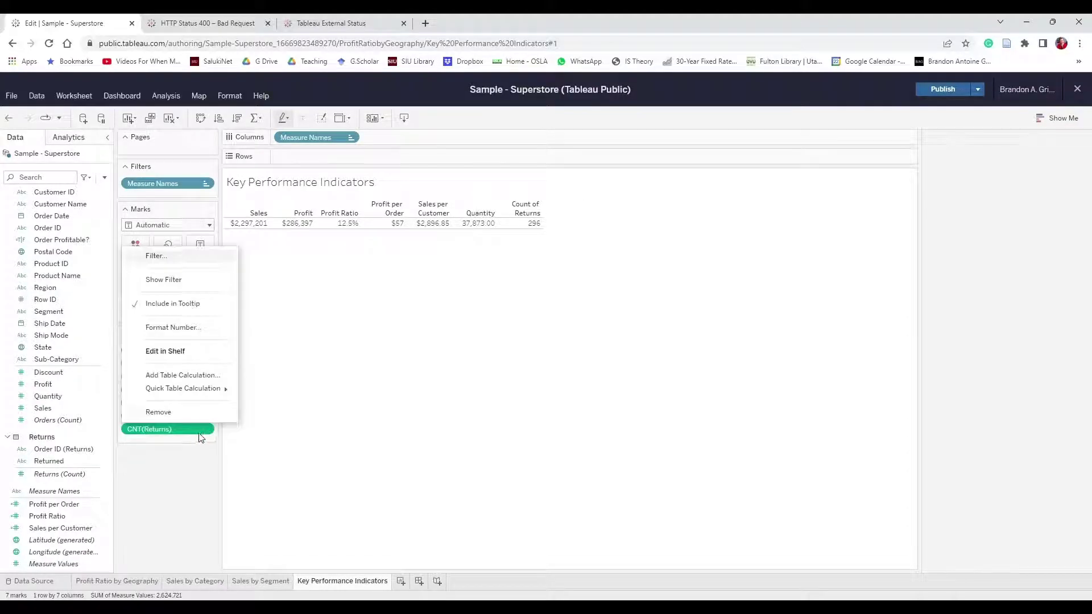
click(190, 413)
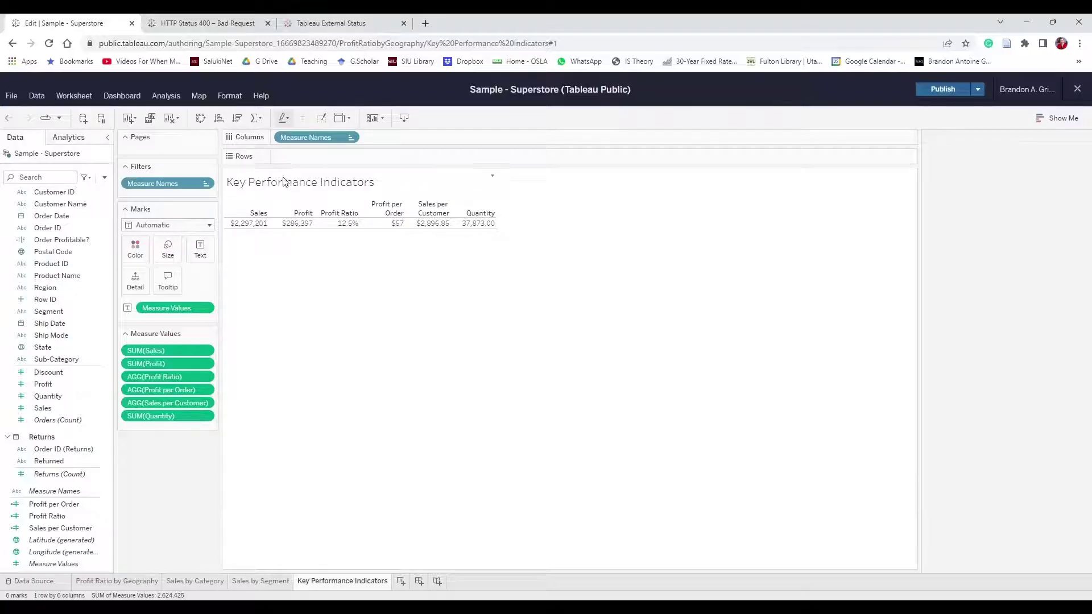
Set the Key Performance Indicators table to Fit Width
click(380, 121)
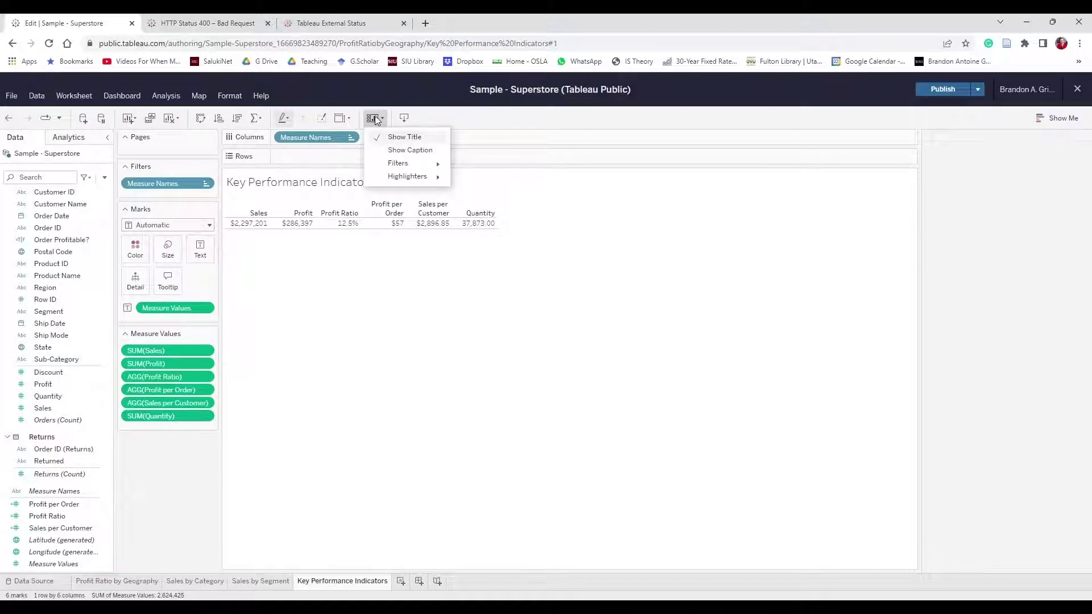
click(377, 119)
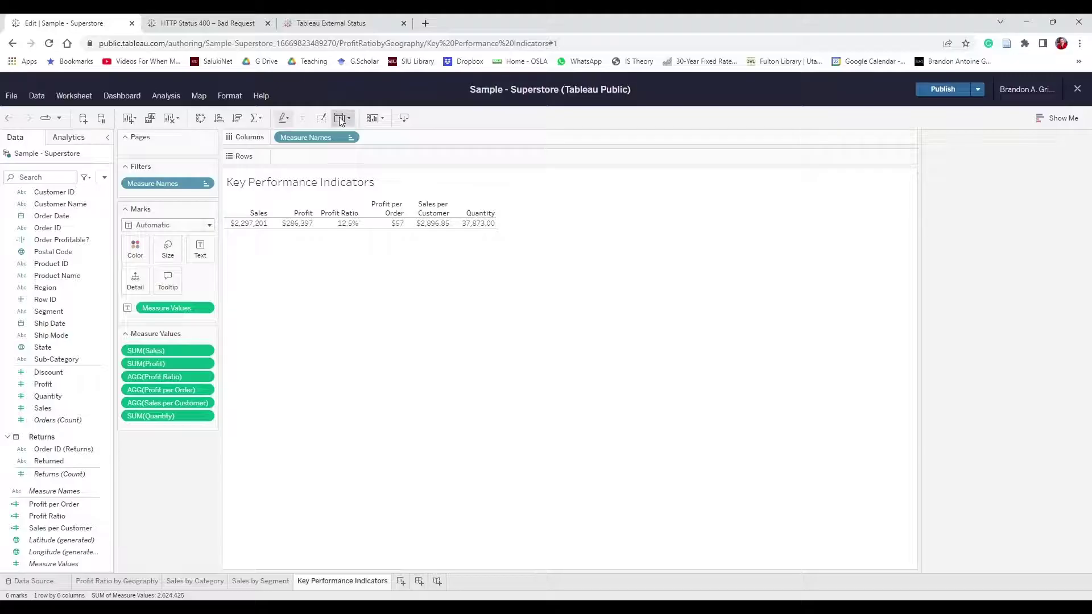
click(342, 120)
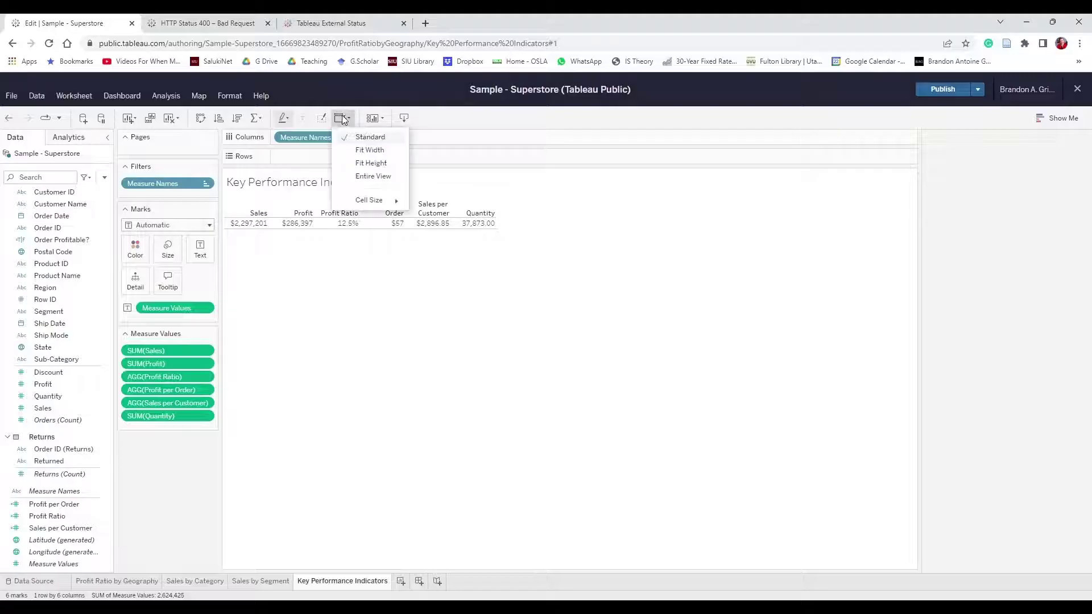
click(385, 152)
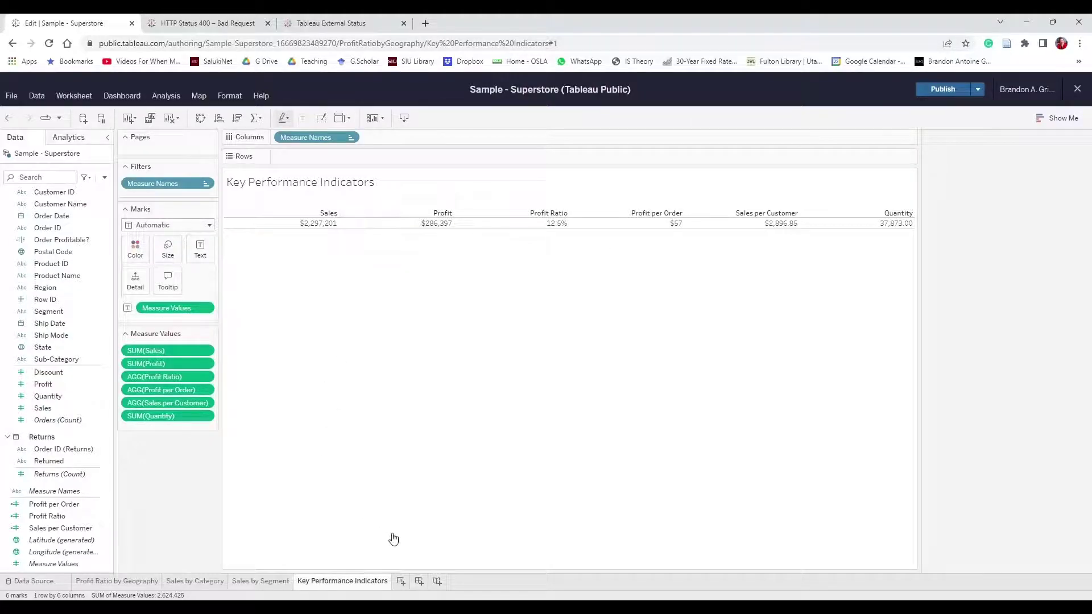
Add a new worksheet and name it "Tooltip: Profit Ratio by City"
click(401, 582)
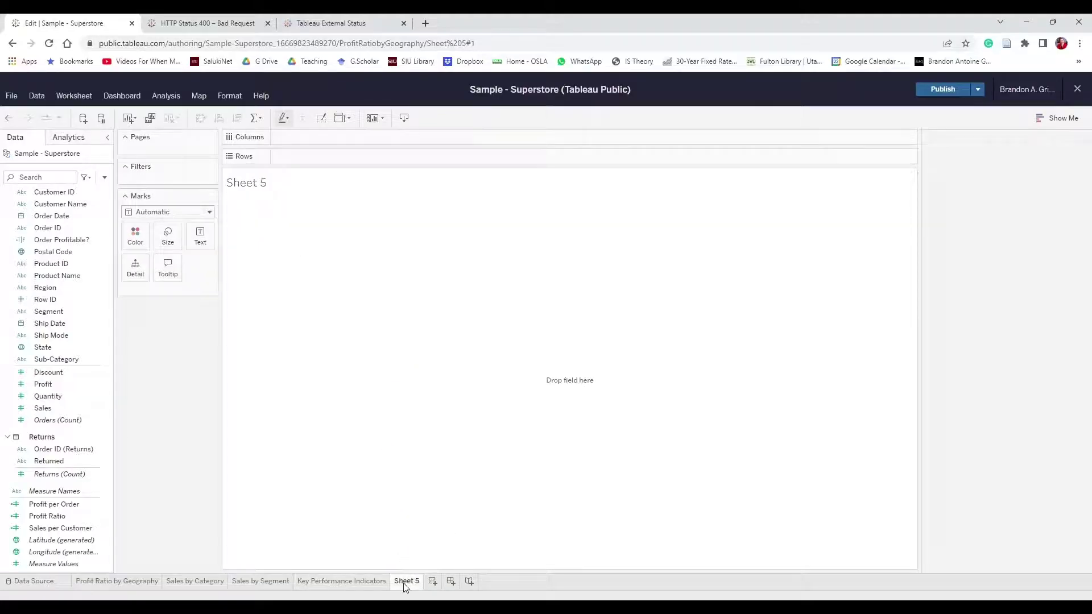
double_click(405, 582)
text(Tooltip: Profit Ratio by City)
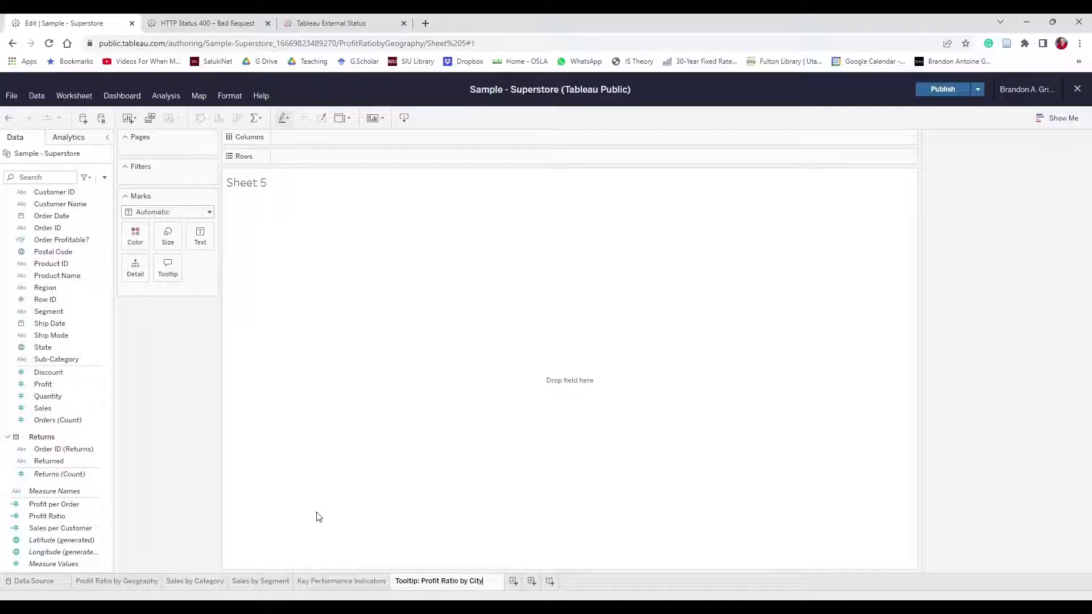
key(Return)
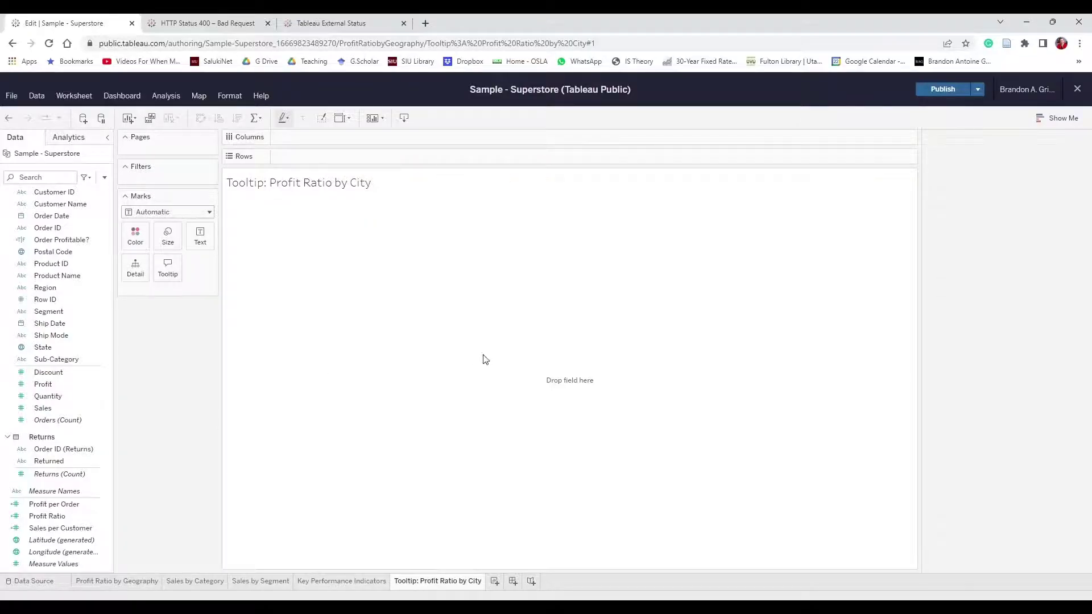
Replace the sheet name placeholder in the worksheet's title with "Profit Ratio by City"
double_click(349, 187)
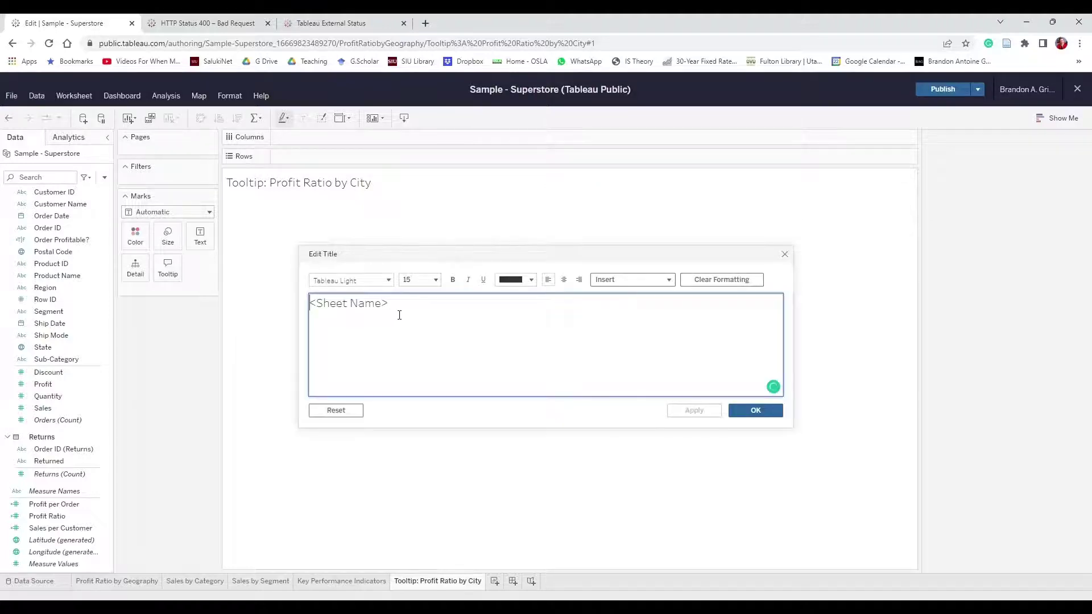
drag(399, 315, 299, 303)
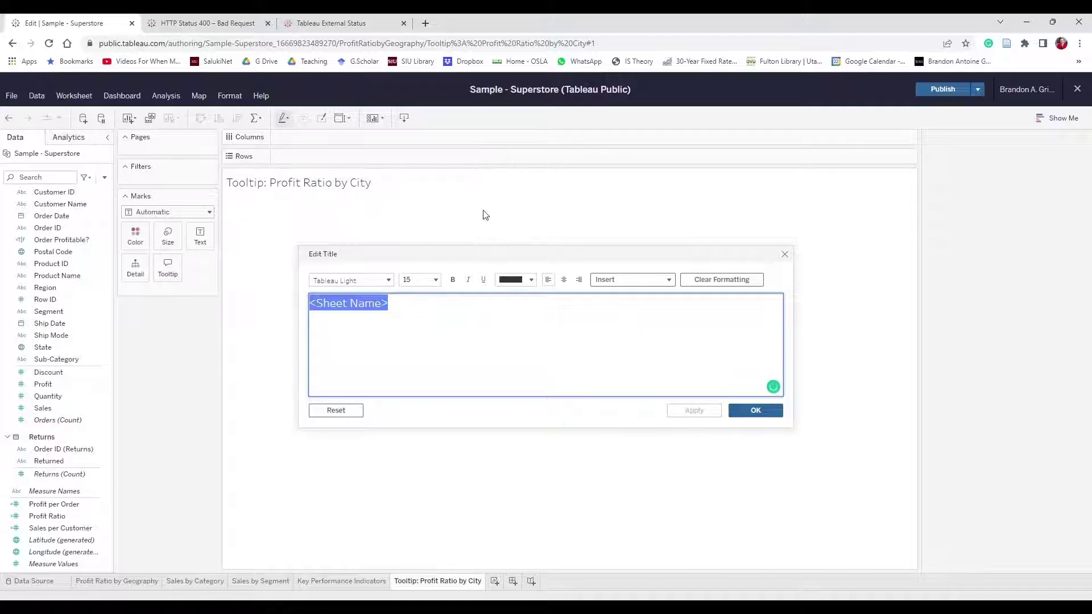
drag(391, 315, 225, 301)
text(Profit Ratio by City)
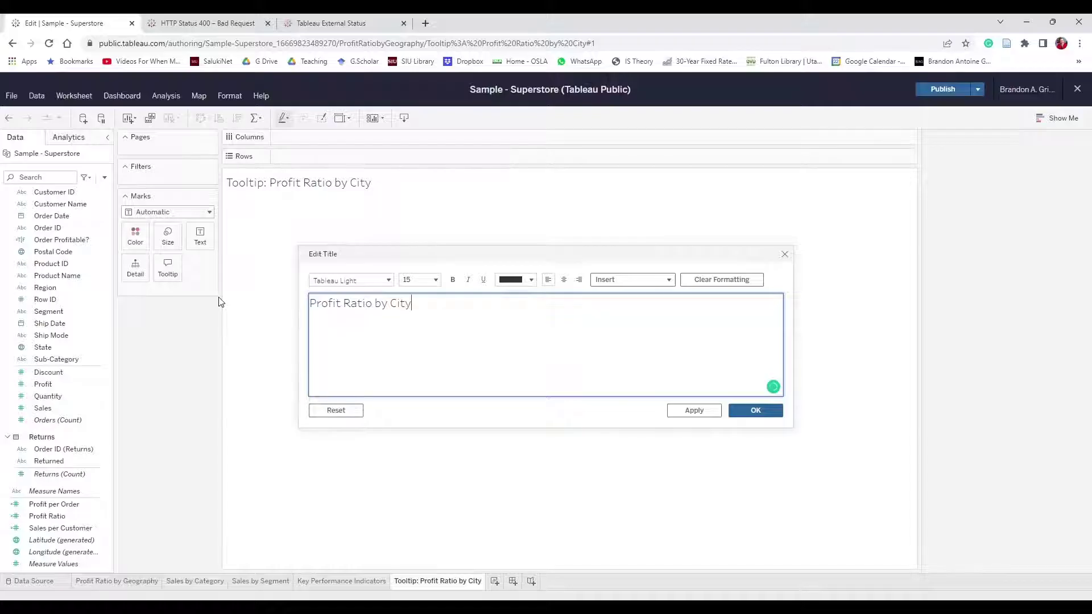
key(ctrl+z)
key(ctrl+z)
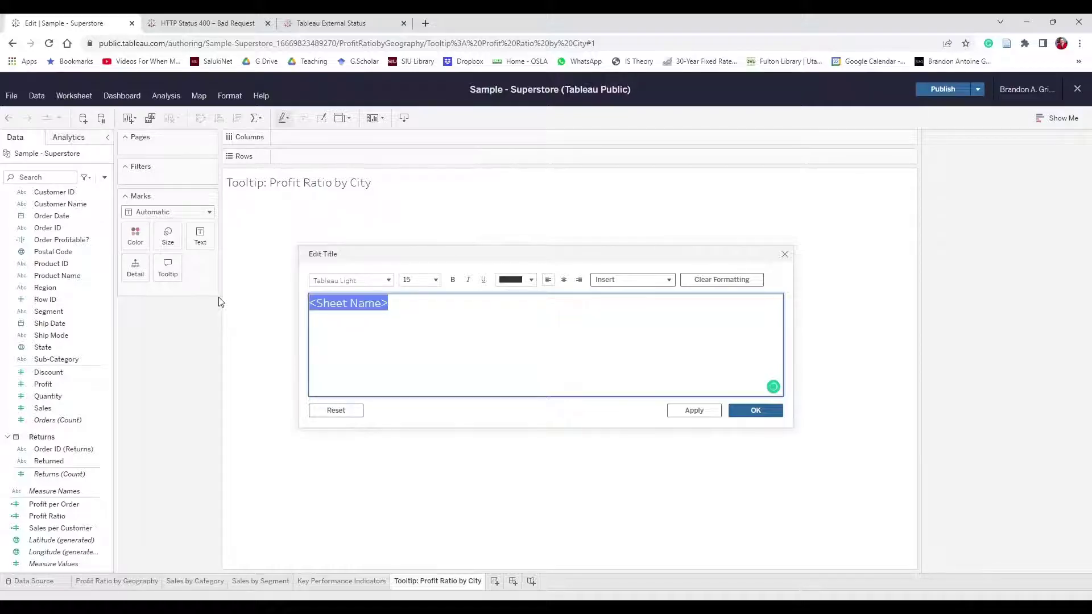
key(ctrl+y)
key(ctrl+y)
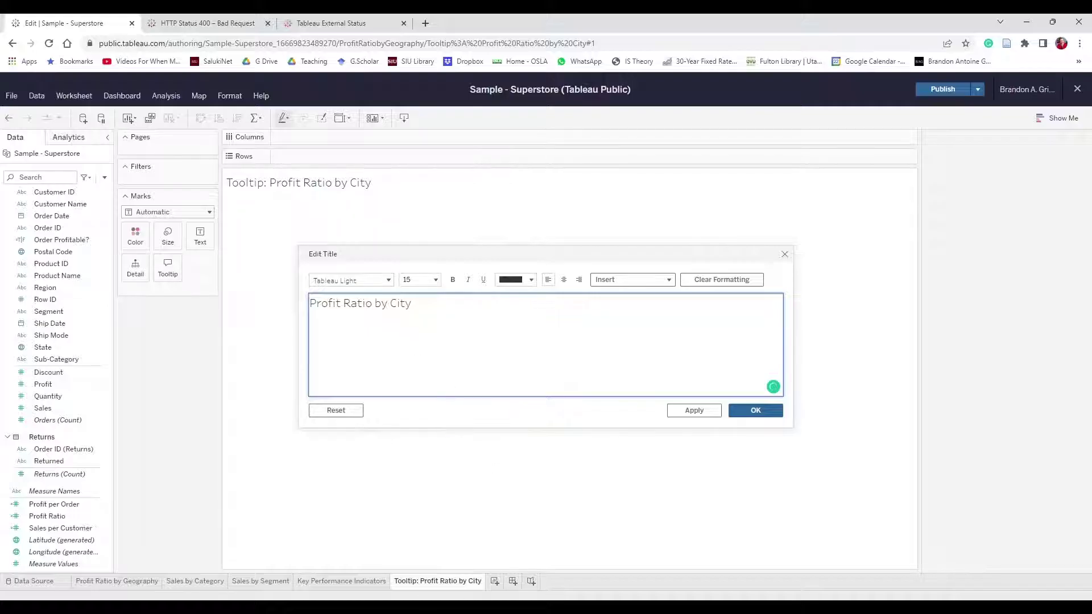
click(755, 410)
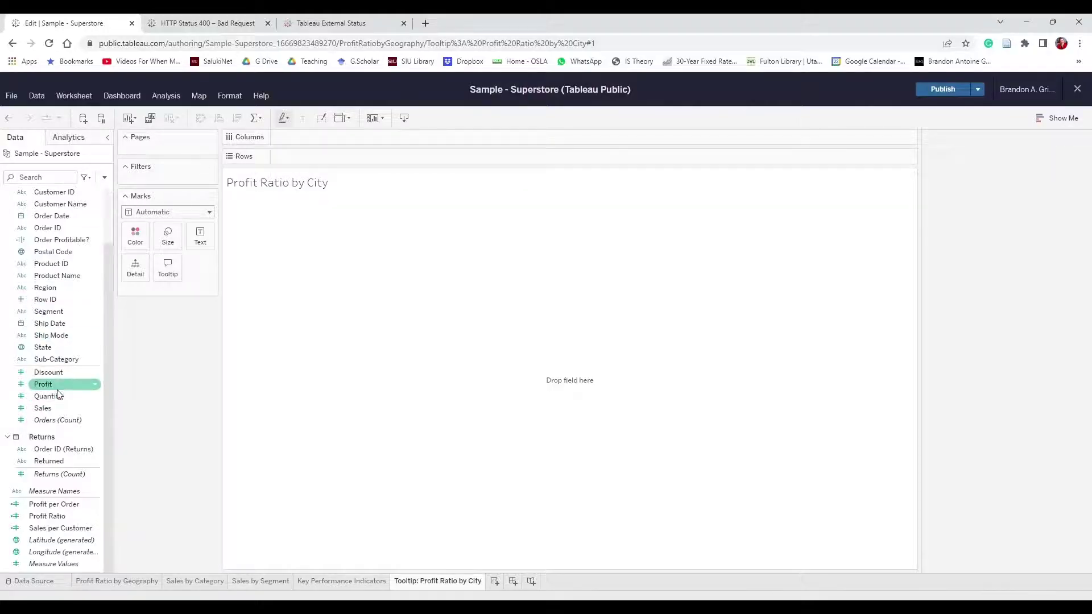
Create a horizontal bar chart from the Profit Ratio and City fields
click(77, 515)
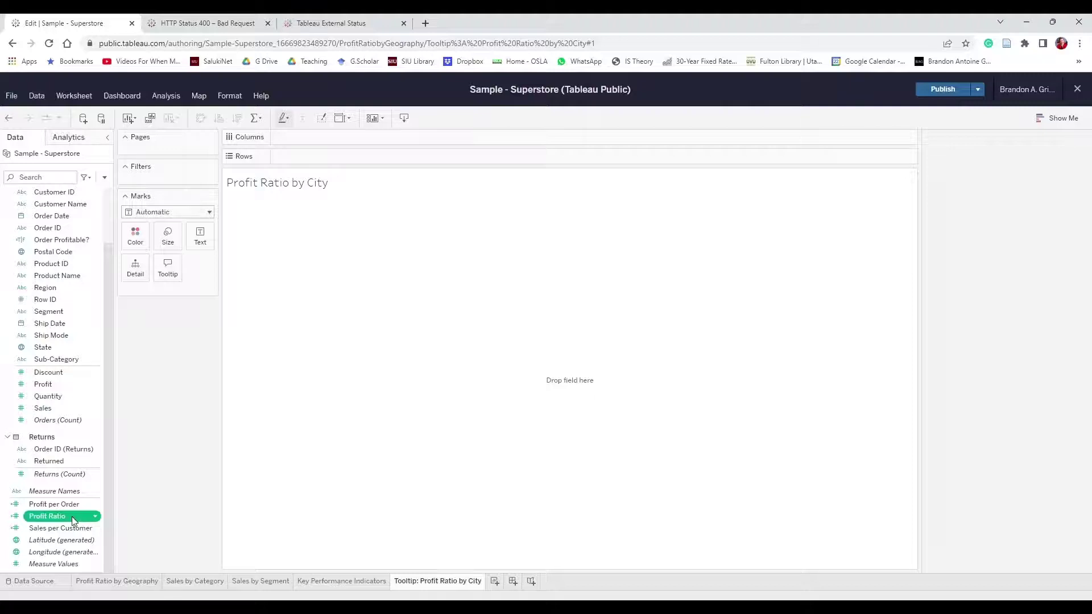
scroll(63, 311, up, 2)
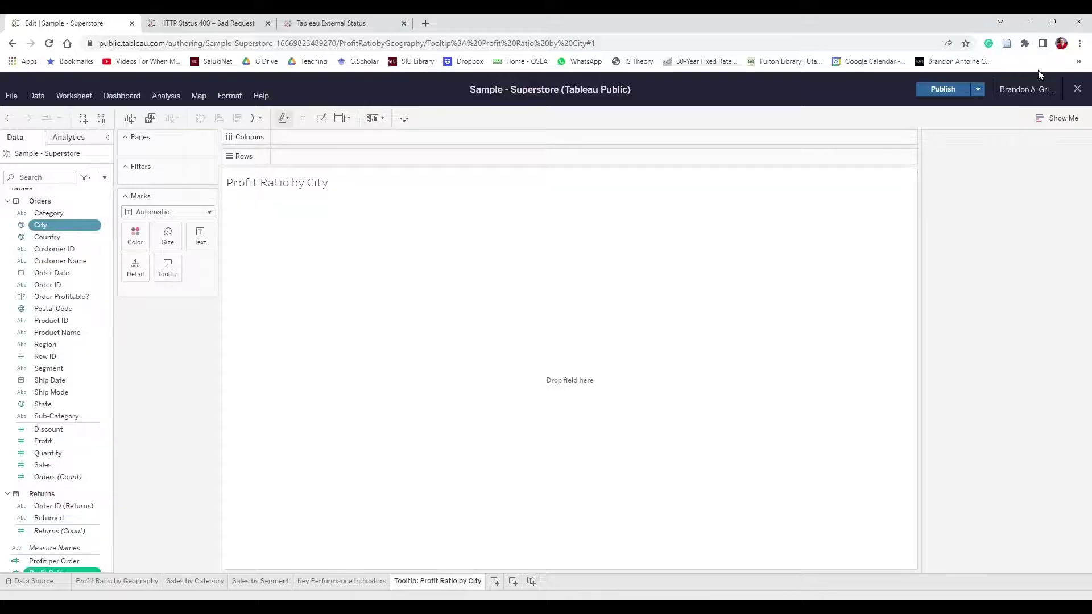
click(1060, 116)
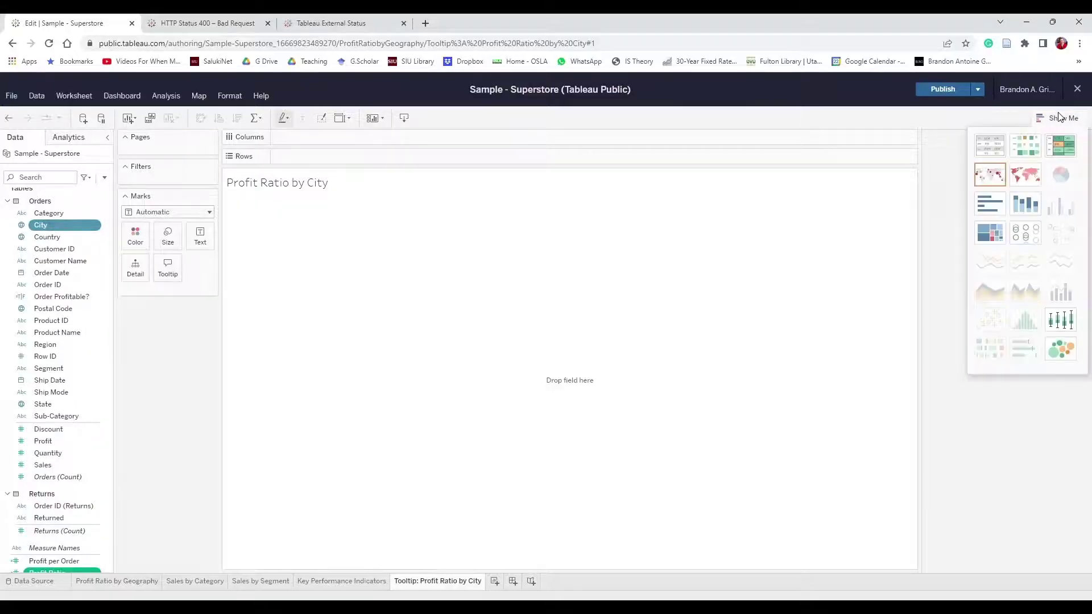
click(993, 206)
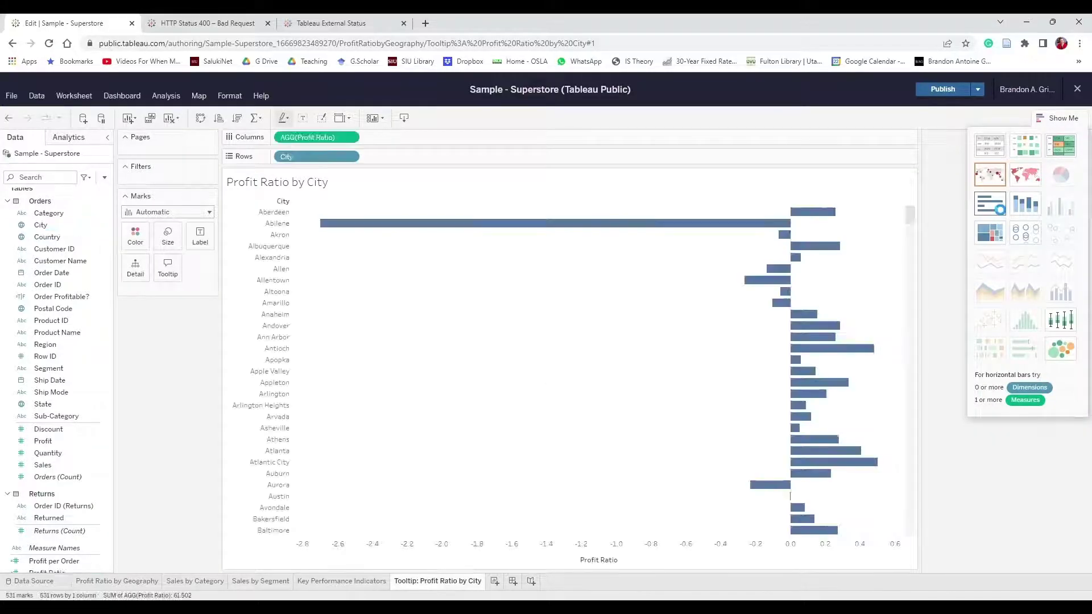
mouse_move(811, 352)
scroll(813, 370, down, 2)
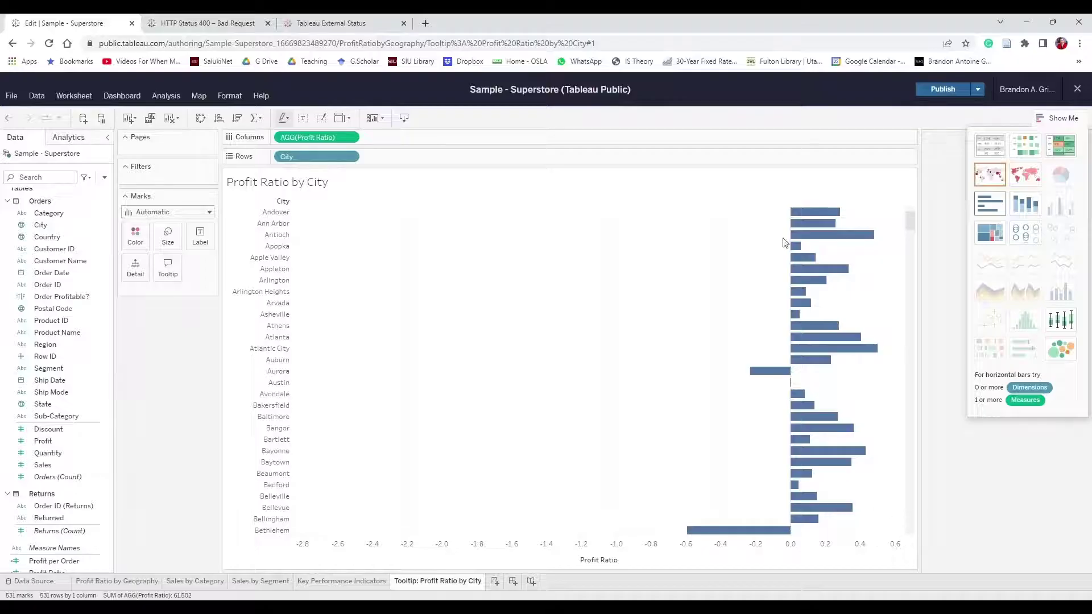
Sort the cities in the bar chart by Profit Ratio in ascending order
scroll(796, 233, up, 2)
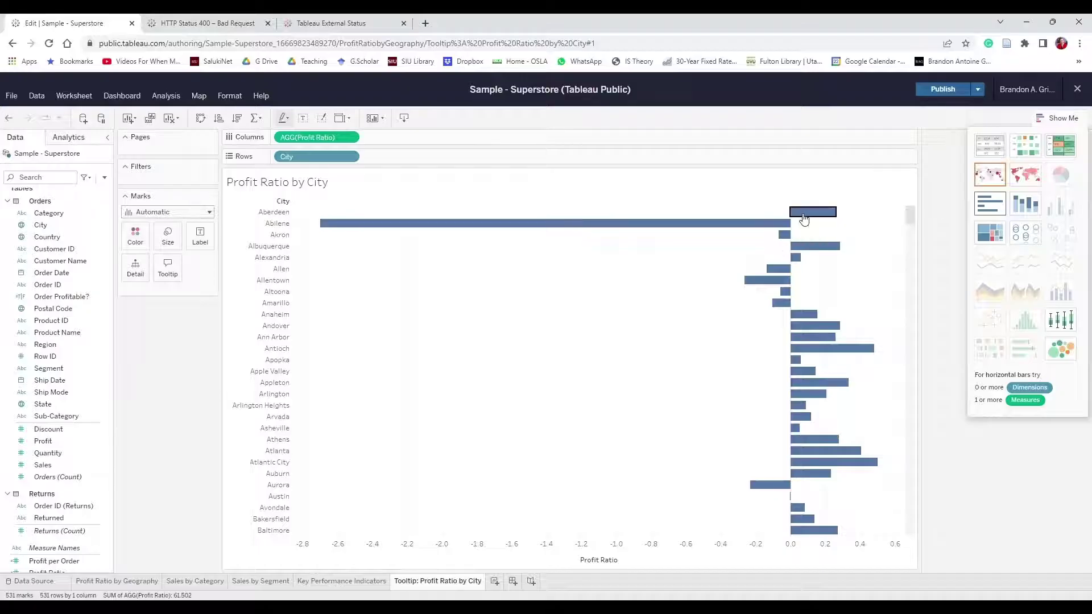
click(804, 219)
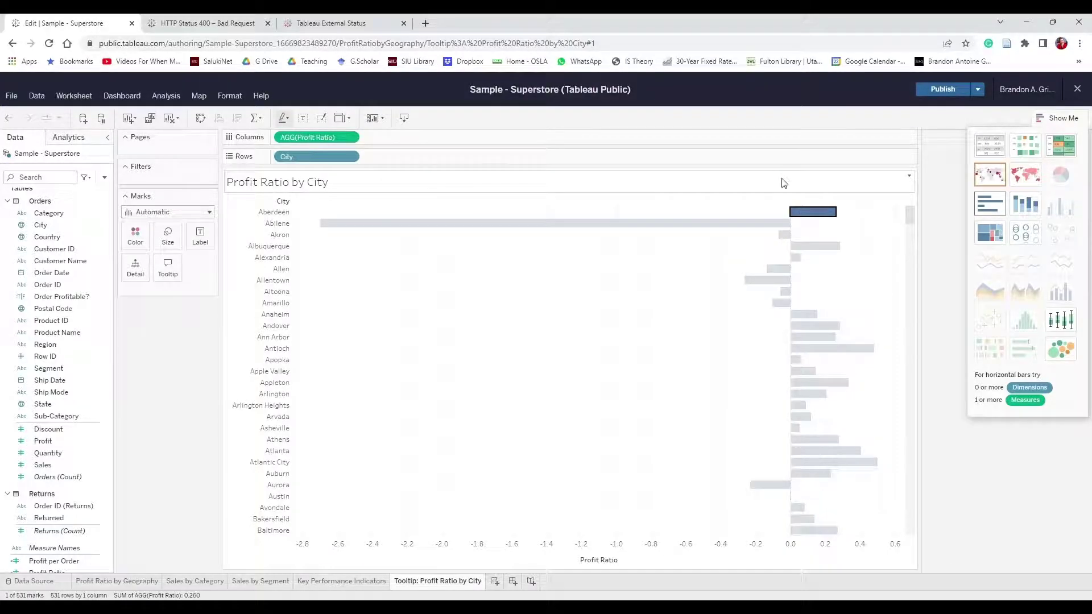
click(792, 213)
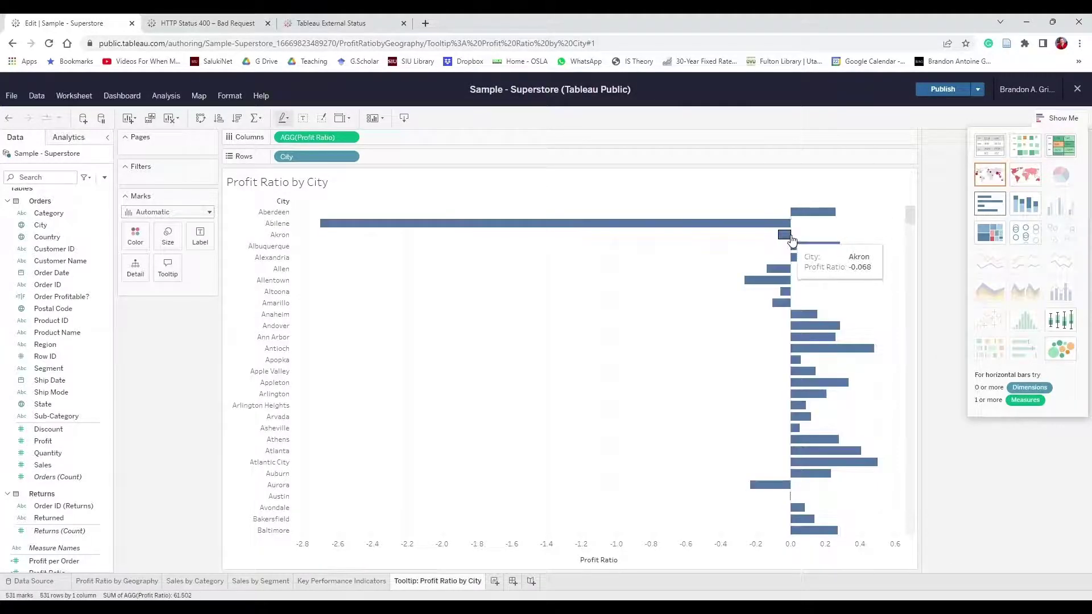
scroll(782, 267, down, 15)
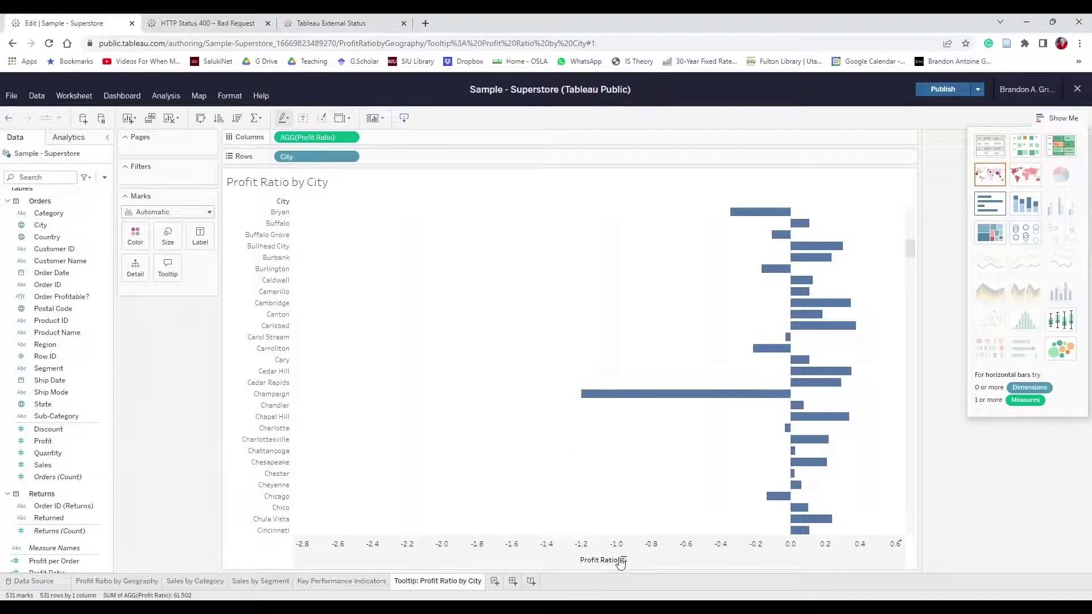
scroll(829, 372, down, 20)
scroll(756, 392, up, 20)
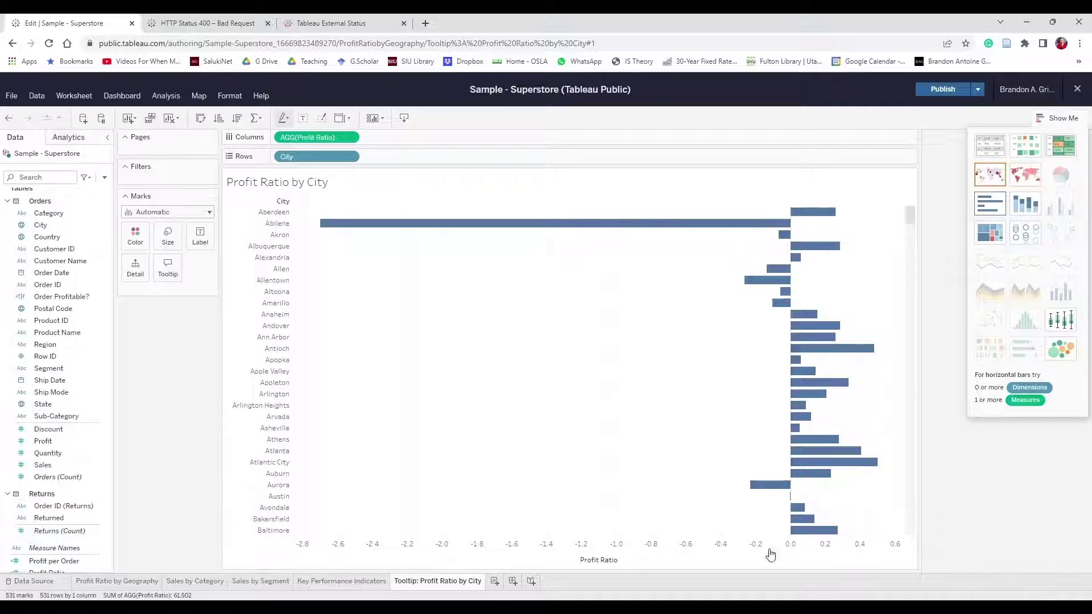
click(625, 561)
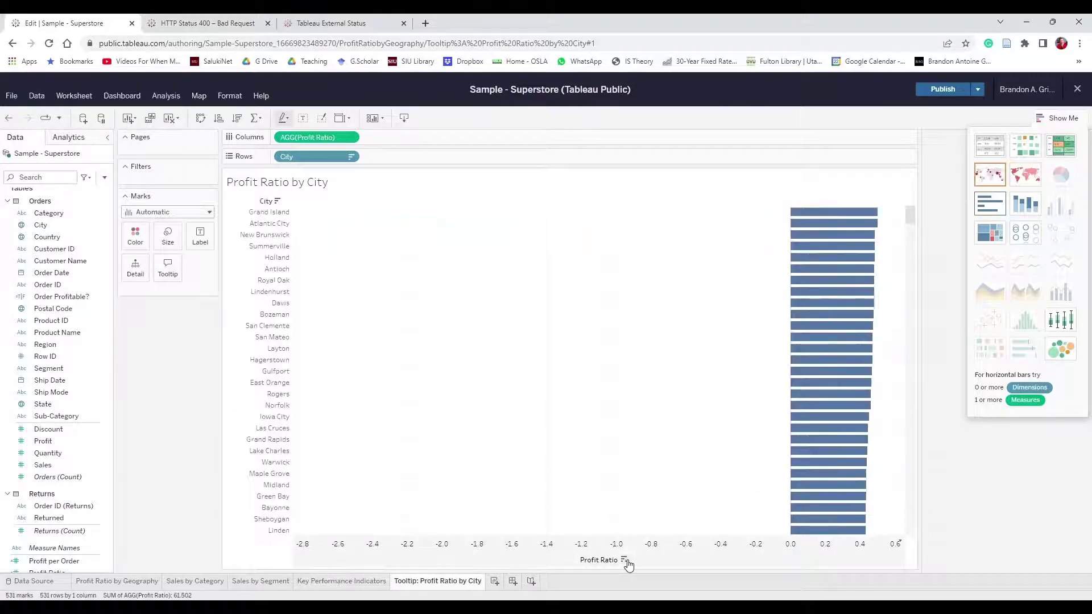
click(626, 561)
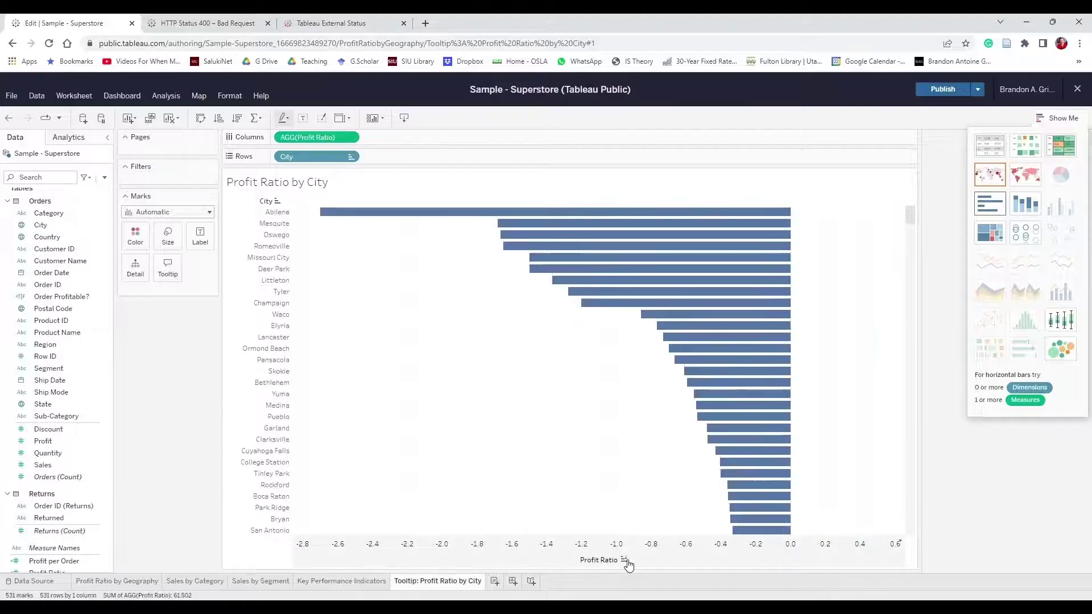
Color the bars by the Profit Ratio field
mouse_move(353, 216)
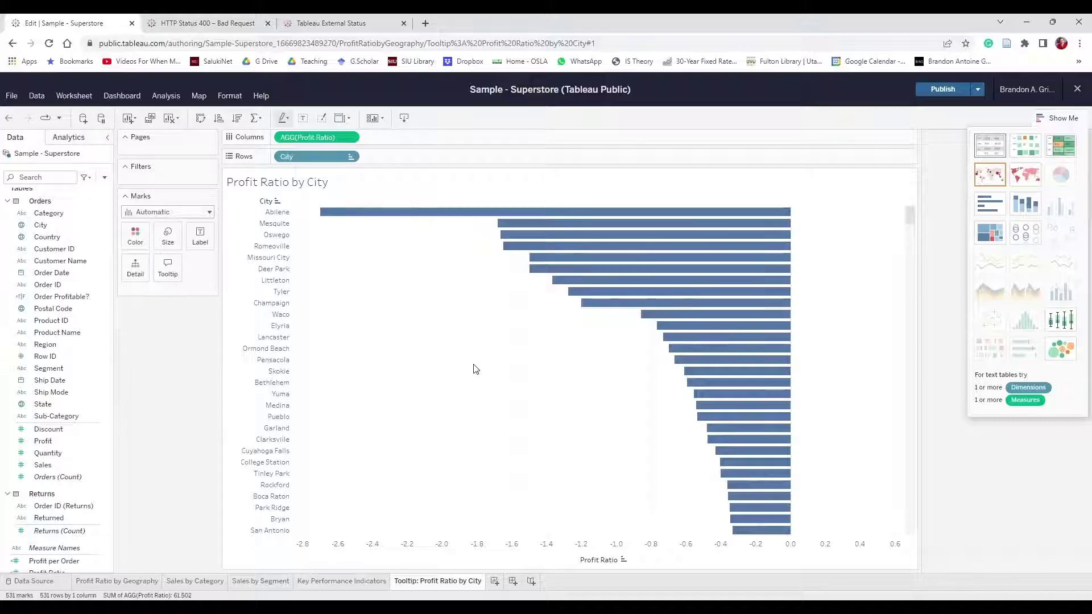
mouse_move(770, 219)
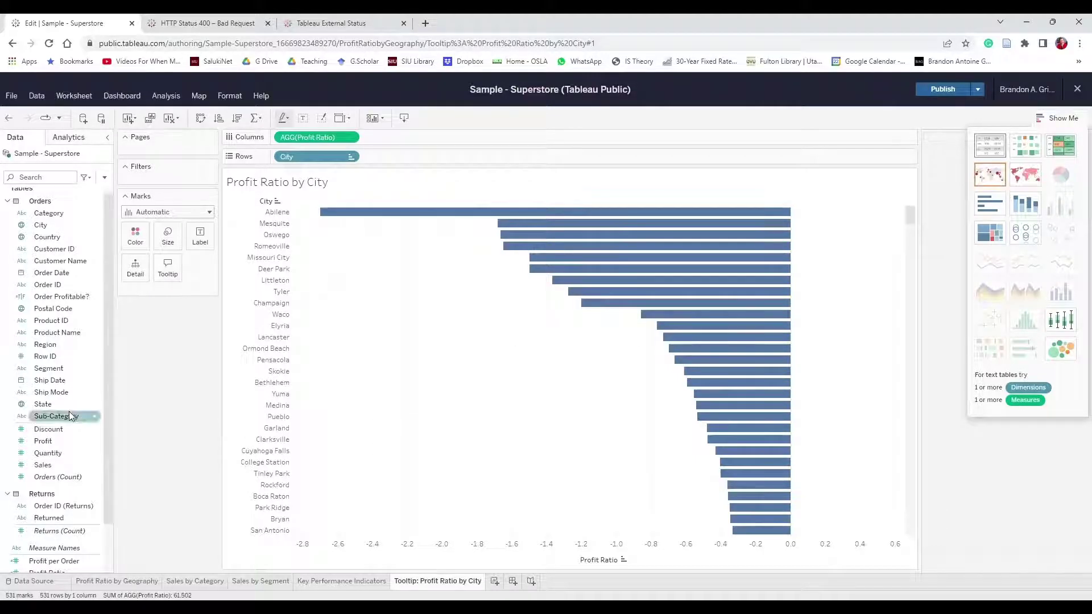
scroll(85, 313, down, 2)
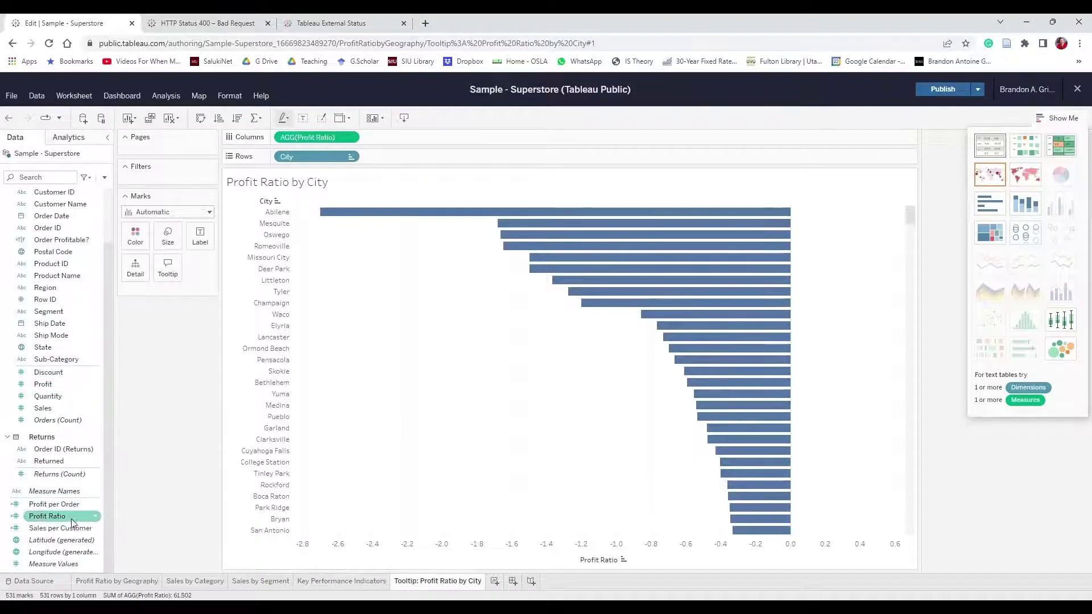
drag(57, 516, 137, 237)
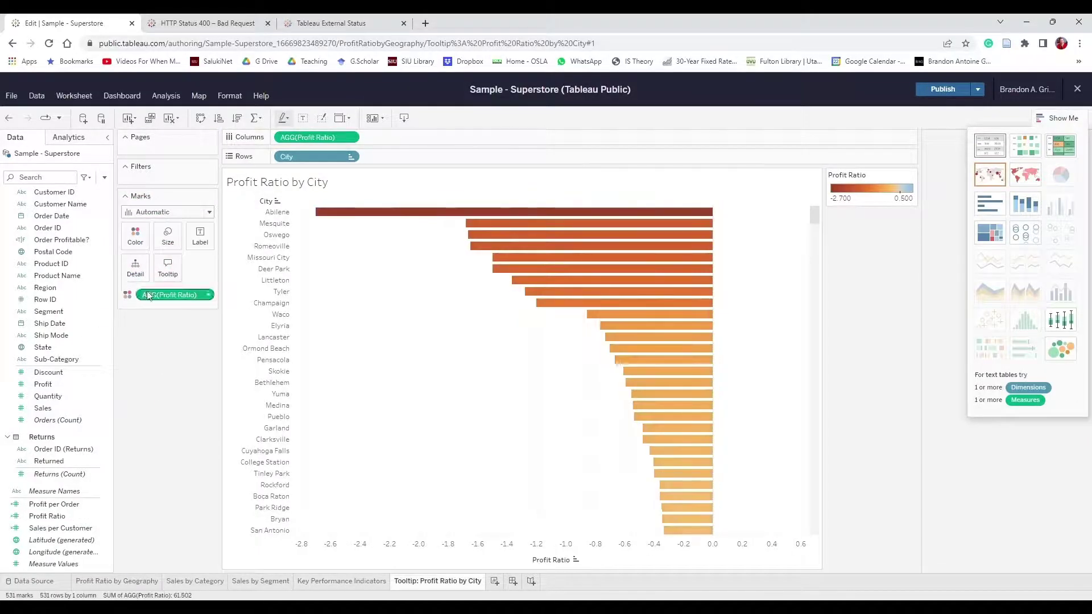
Apply the Orange-Blue Diverging palette to the Profit Ratio colors, stepped into 6 steps
click(142, 239)
click(178, 267)
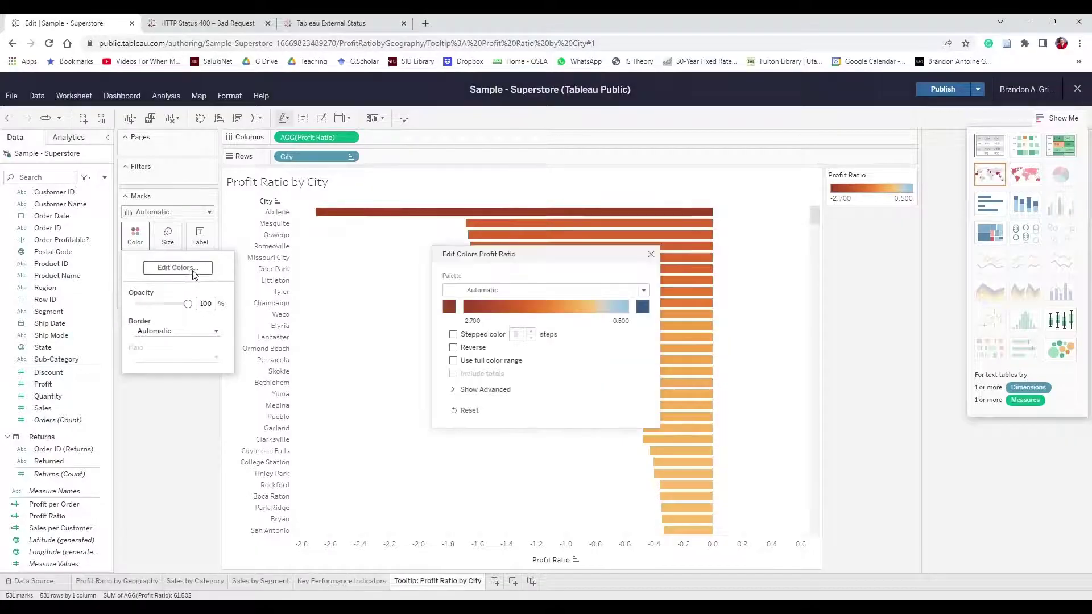
click(608, 292)
scroll(572, 356, down, 3)
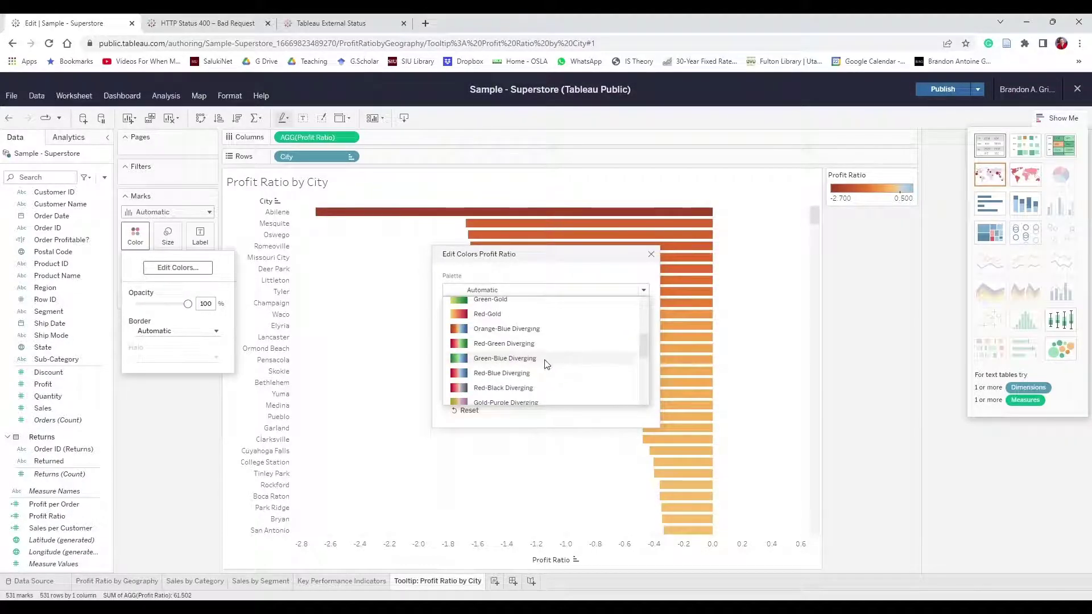
click(532, 330)
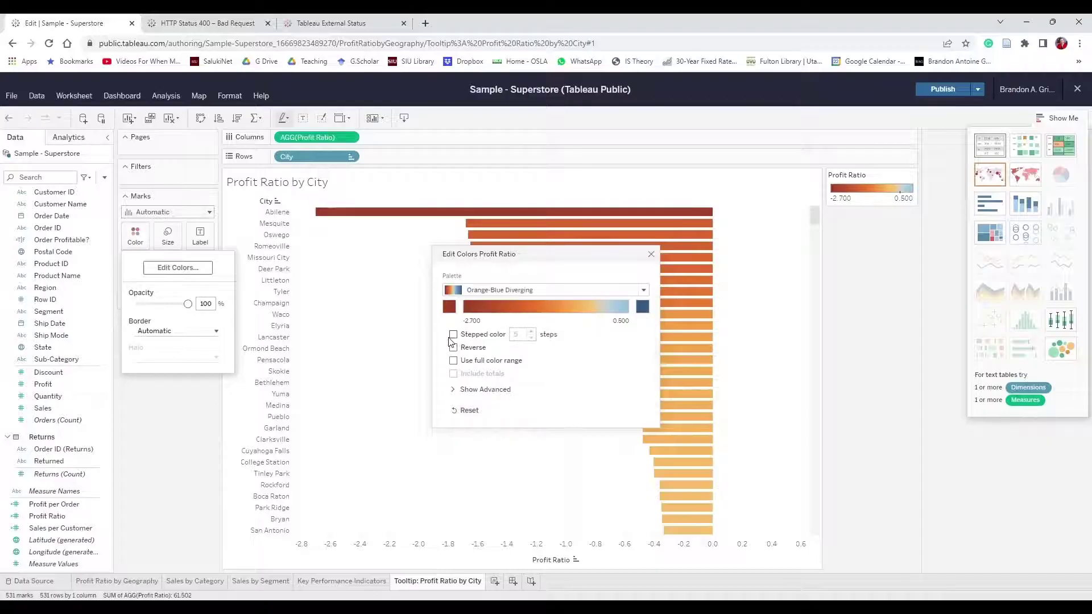
click(453, 334)
click(531, 333)
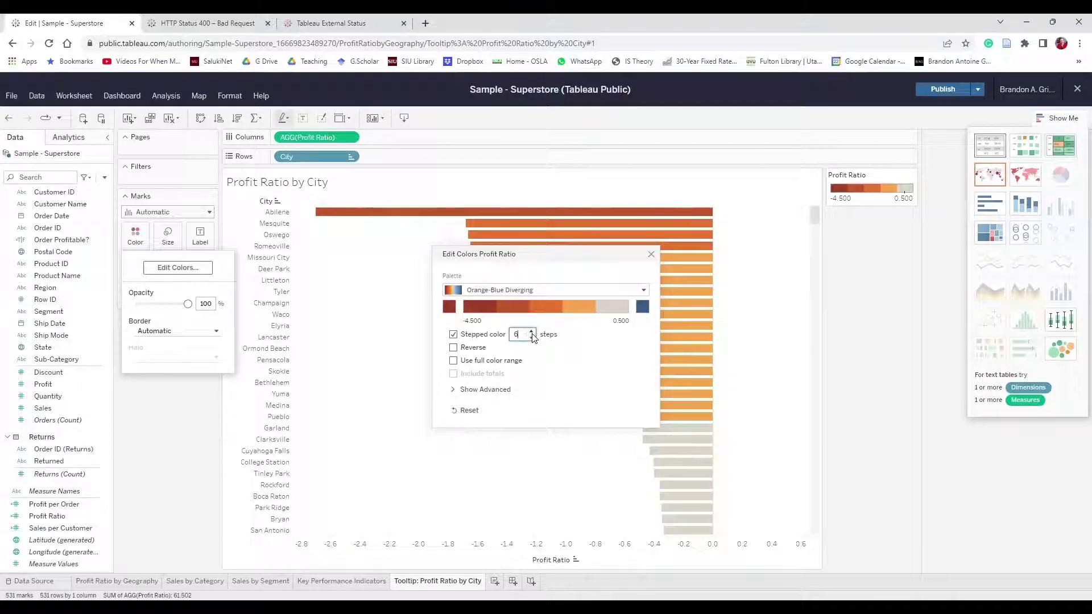
Fix the Profit Ratio color range with a start of -5, an end of 0.5 and a center of 0
click(463, 390)
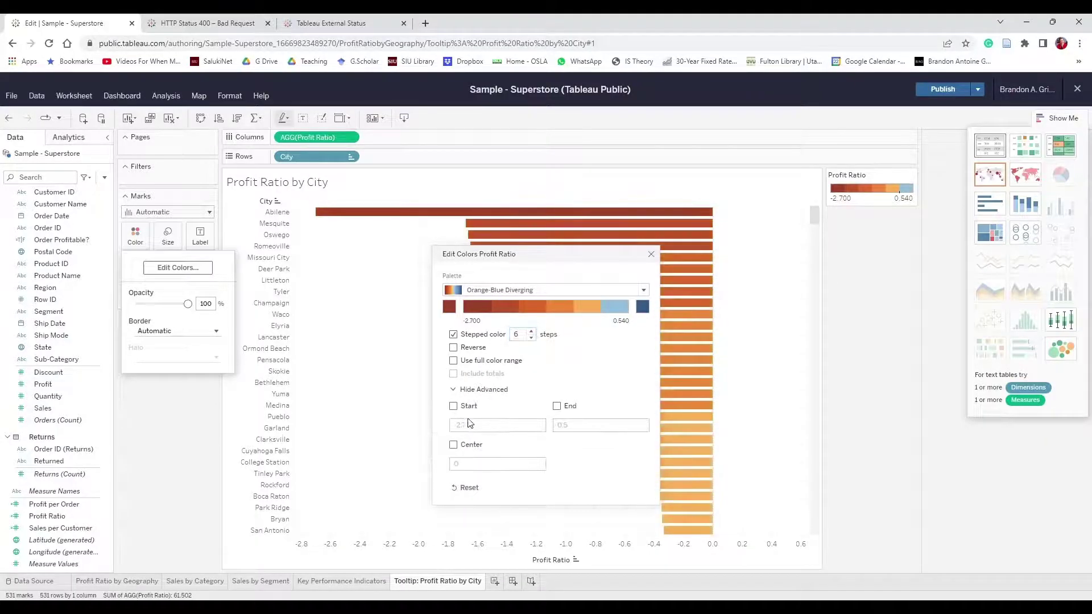
click(463, 407)
triple_click(491, 430)
text(-)
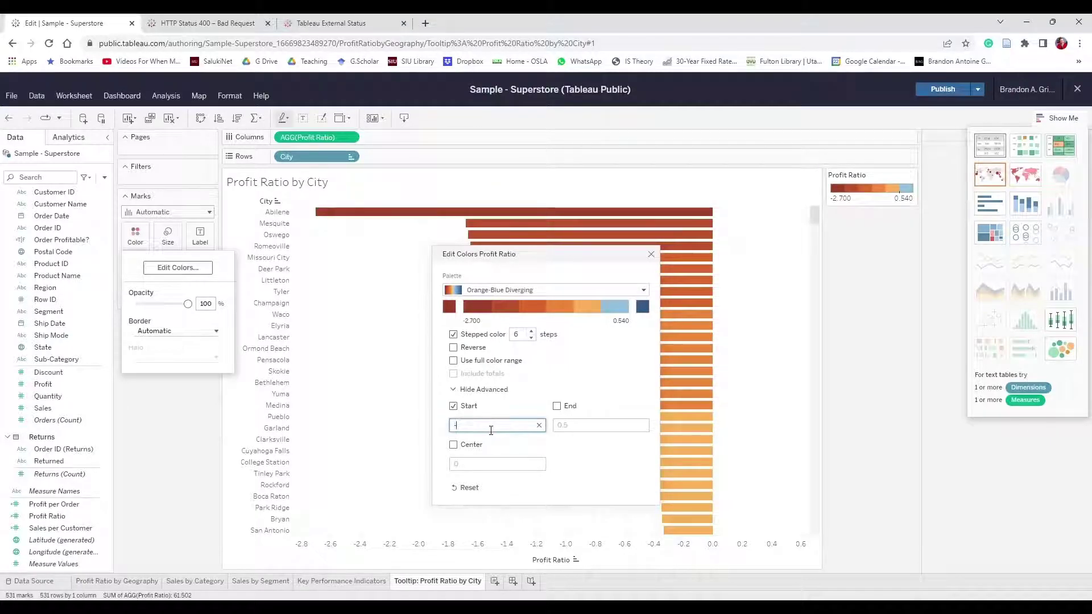
text(5)
click(601, 422)
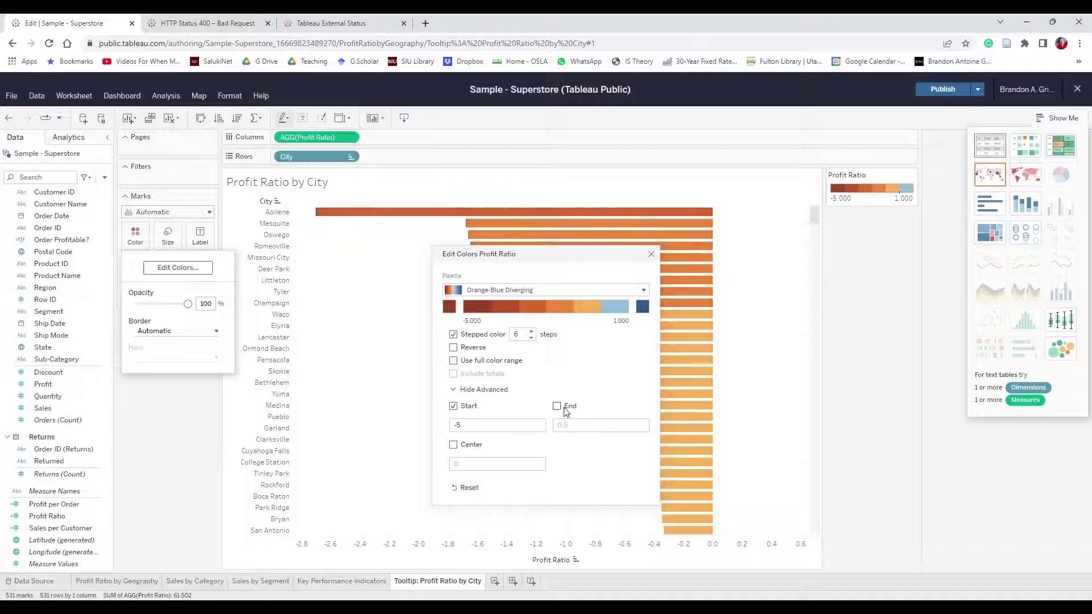
click(569, 423)
click(461, 443)
click(498, 465)
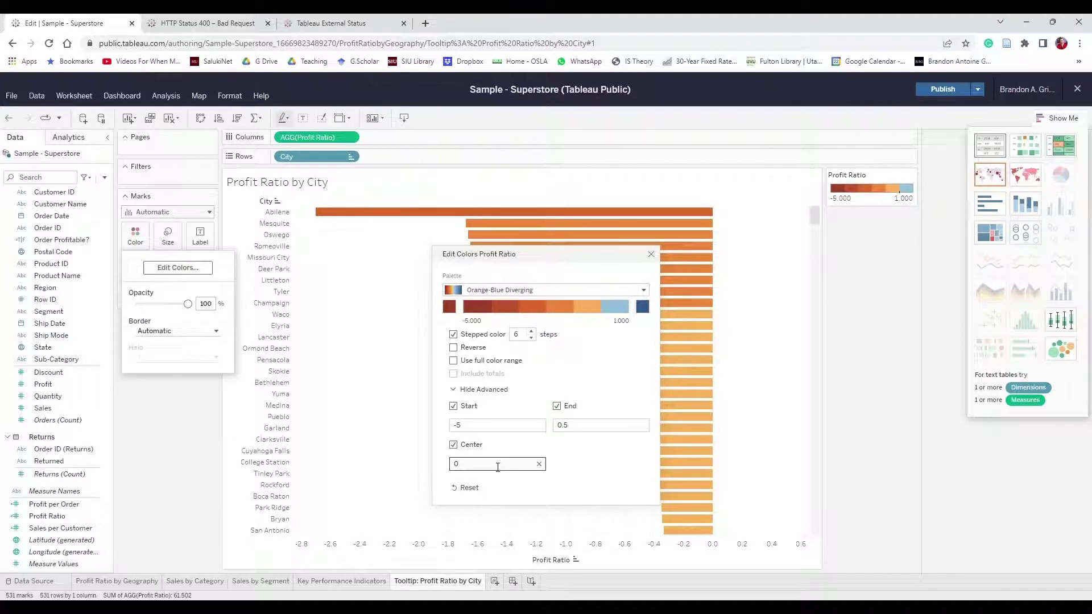
Change the start of the Profit Ratio color range to -0.5 and close the color settings
double_click(595, 426)
double_click(535, 427)
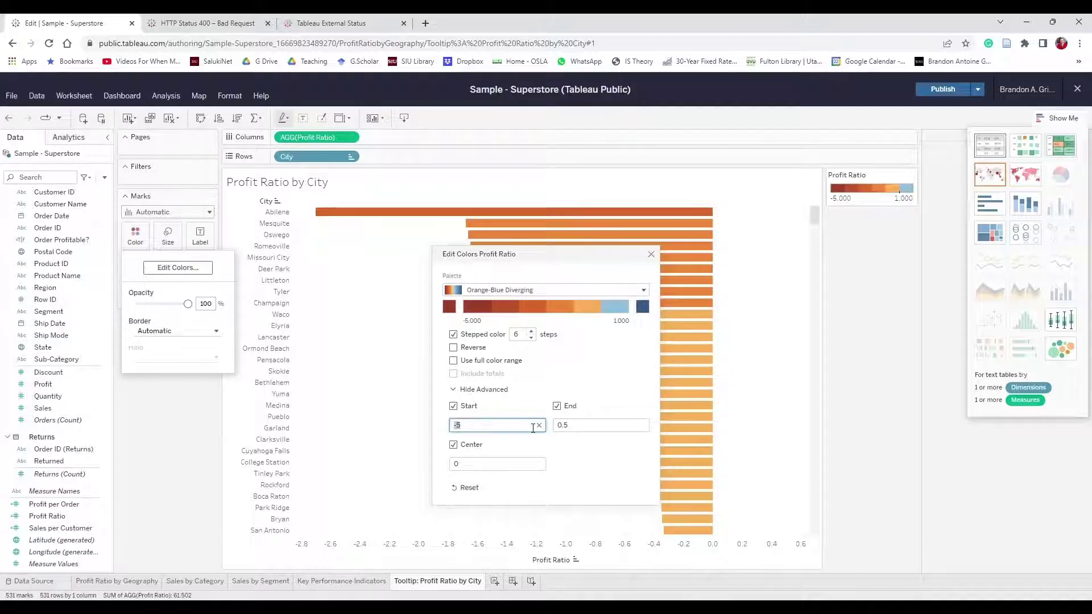
text(-0.5)
click(589, 442)
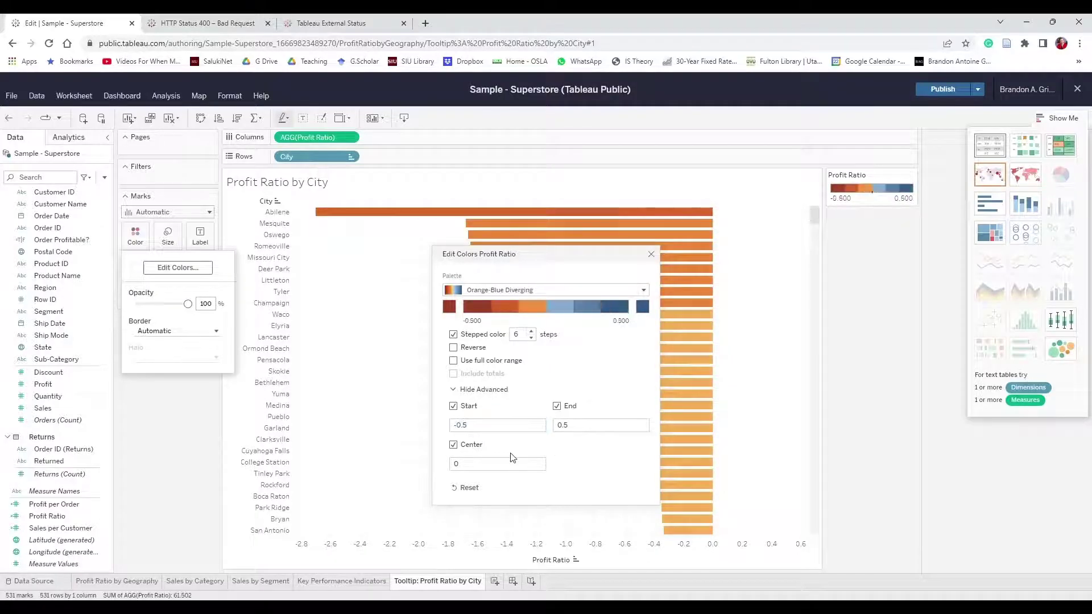
click(651, 254)
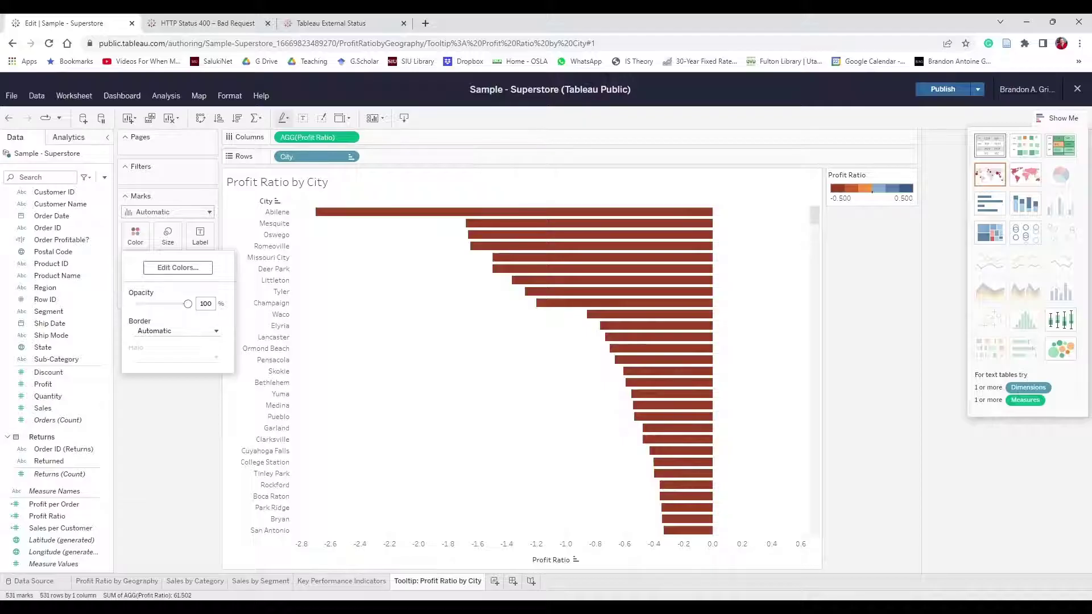
click(166, 205)
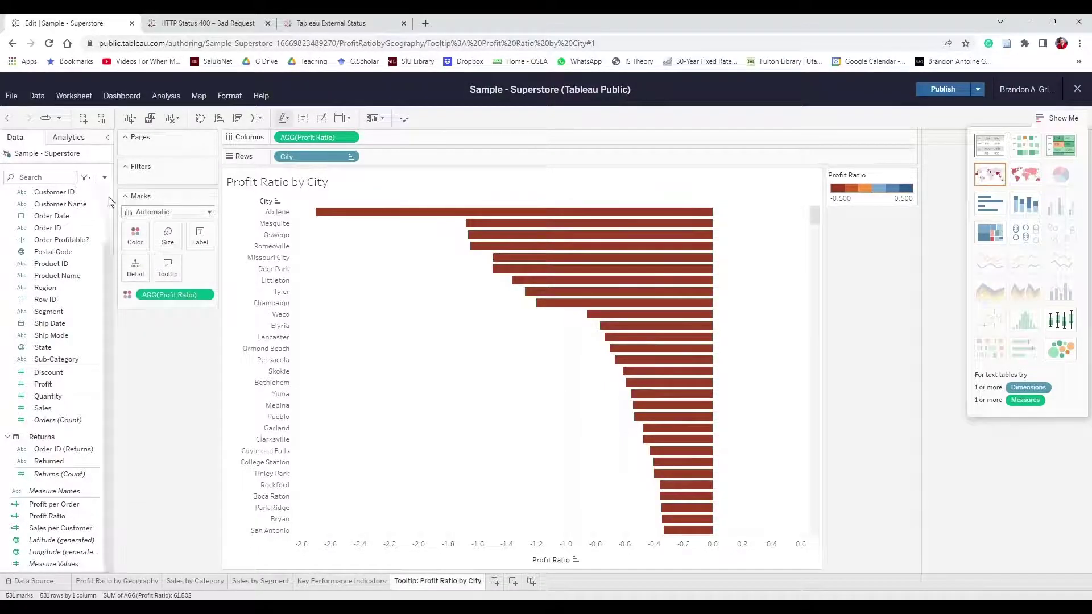
Show mark labels on the bars
click(206, 236)
click(197, 261)
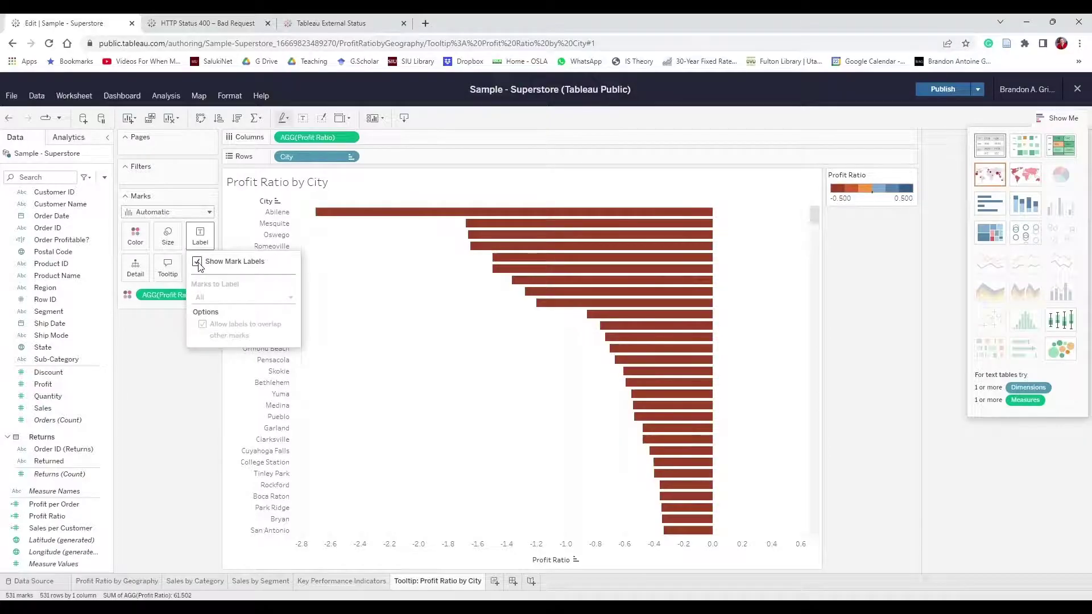
mouse_move(327, 213)
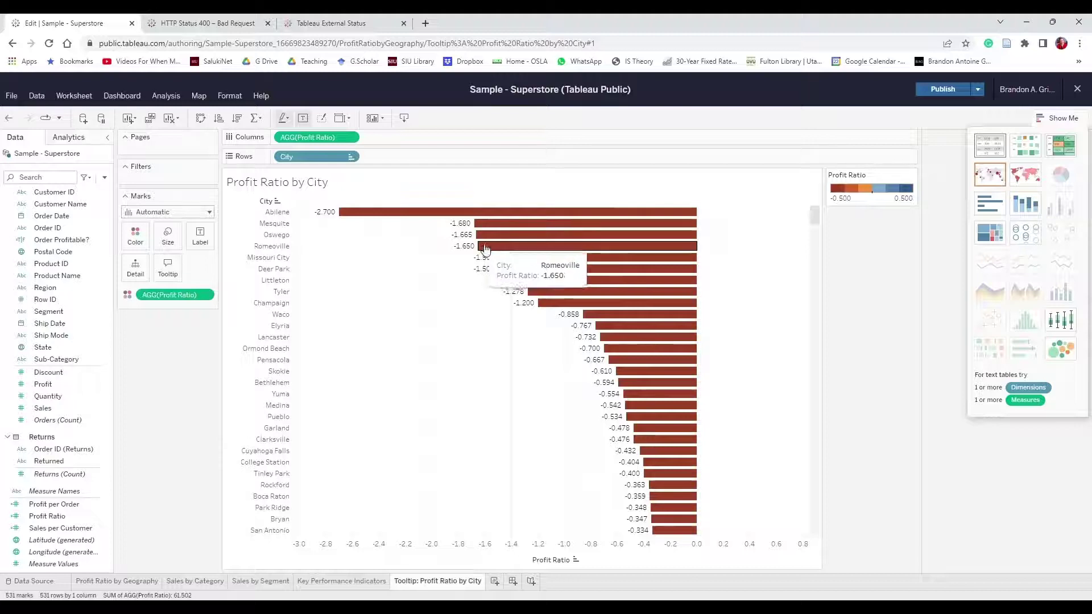
mouse_move(499, 277)
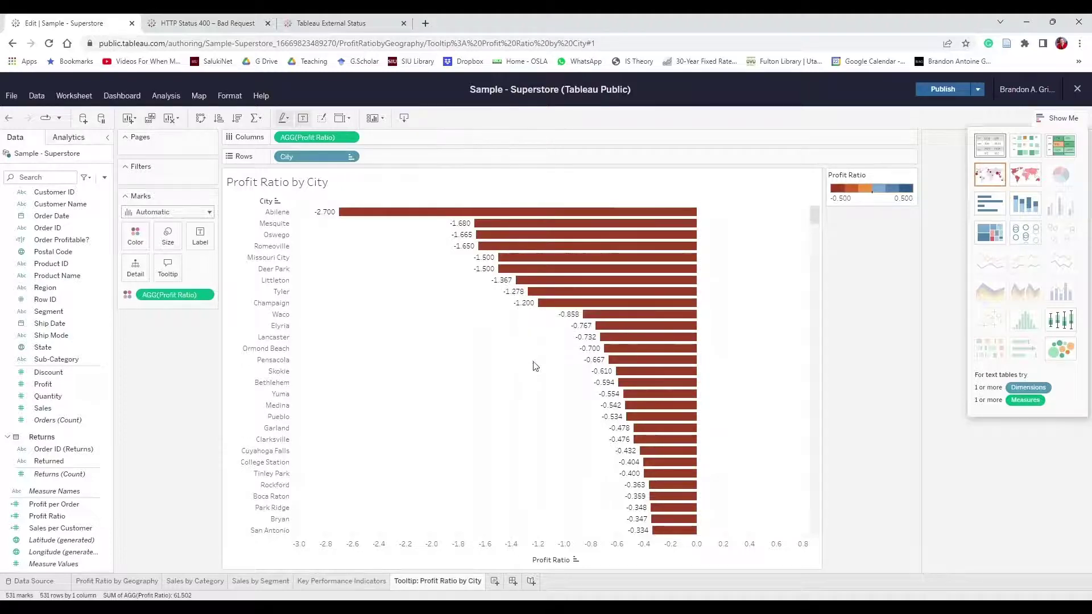
Format the Profit Ratio field on the marks as a percentage with 1 decimal place
click(208, 295)
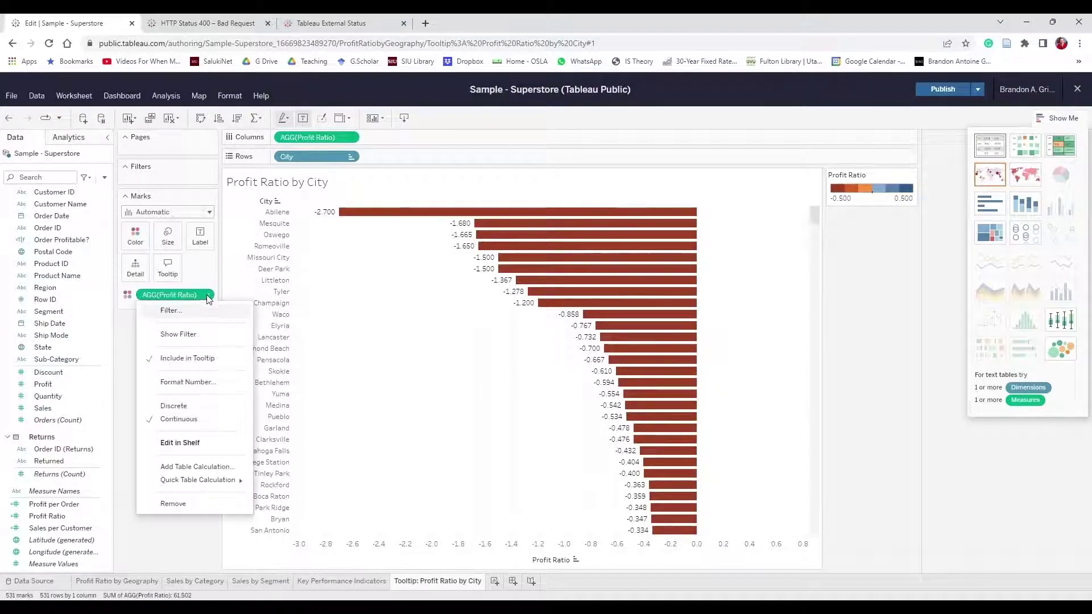
click(237, 386)
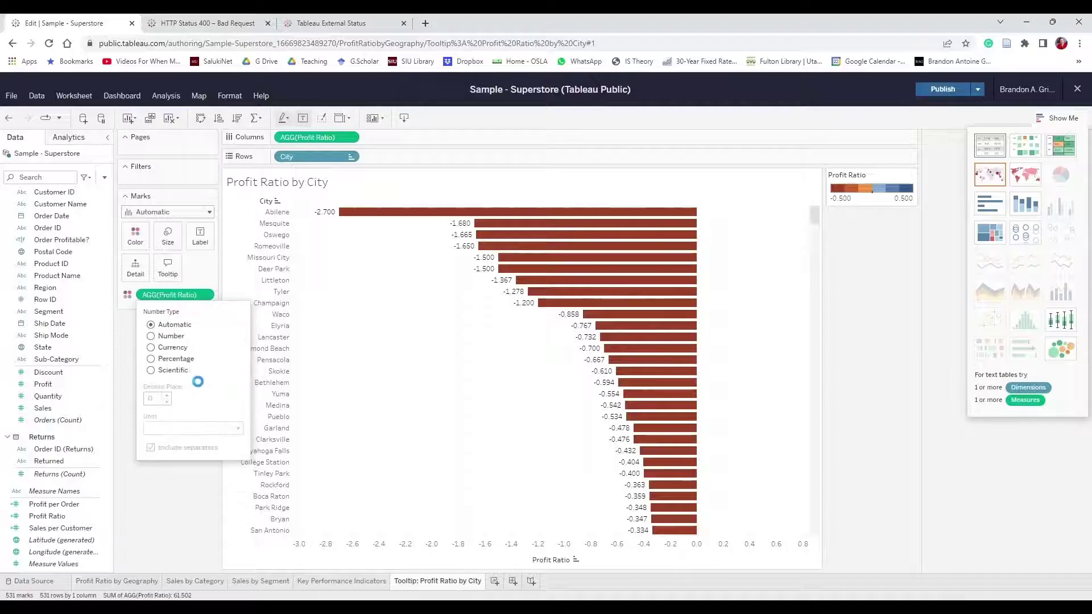
click(170, 359)
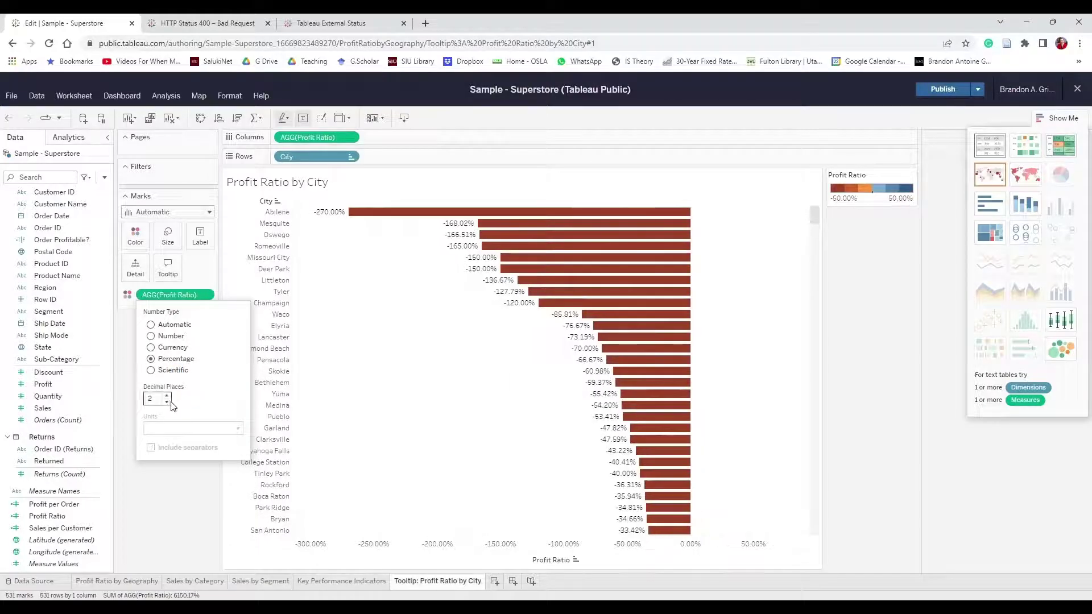
click(124, 388)
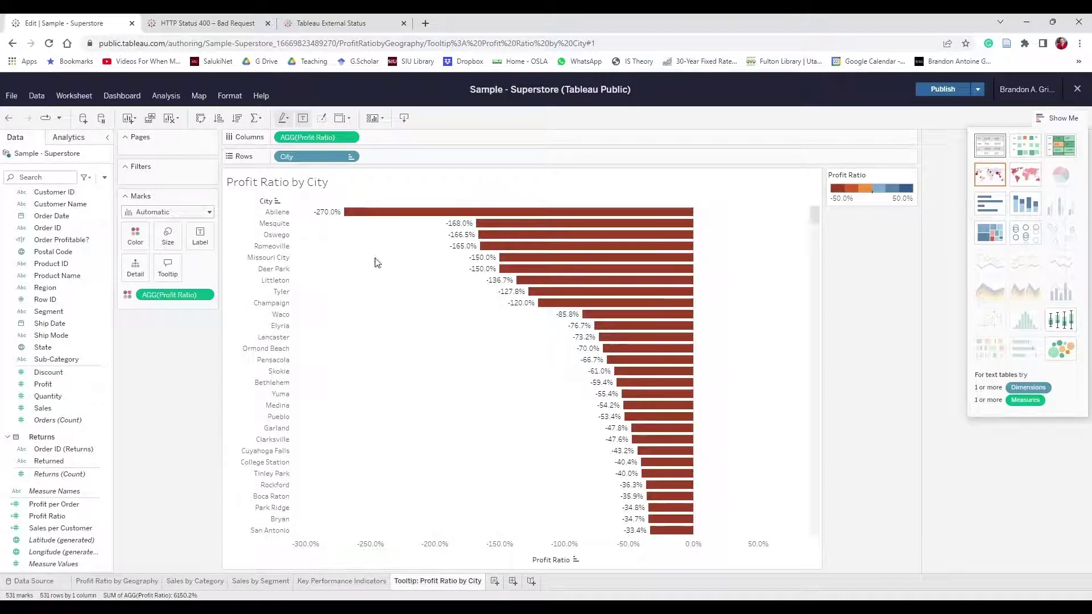
Hide the header of the Profit Ratio axis in the bar chart
scroll(602, 341, down, 2)
scroll(601, 341, down, 5)
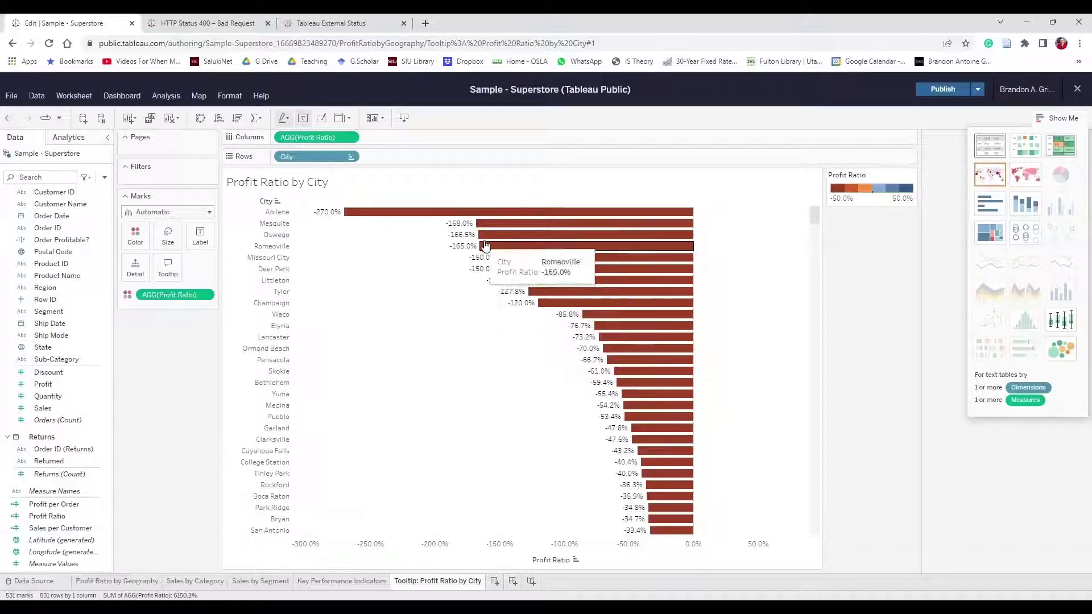
mouse_move(367, 215)
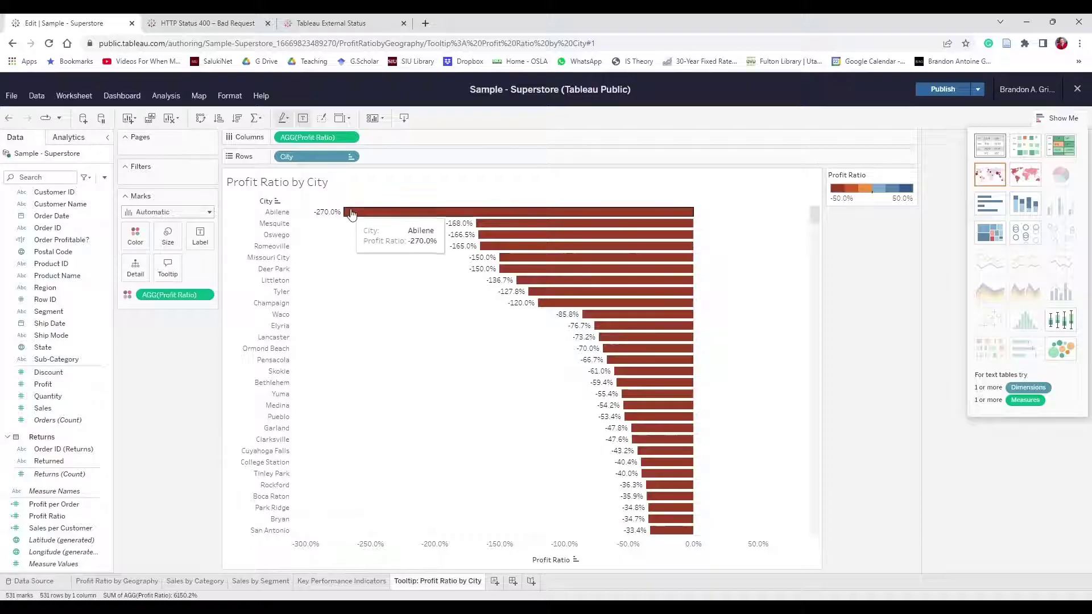
click(355, 141)
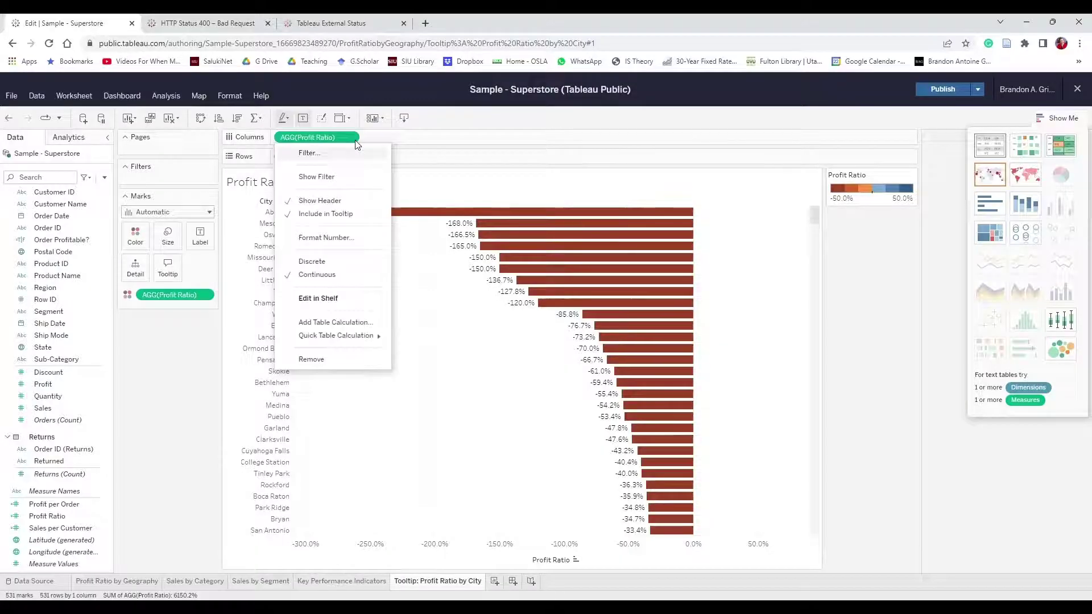
click(338, 201)
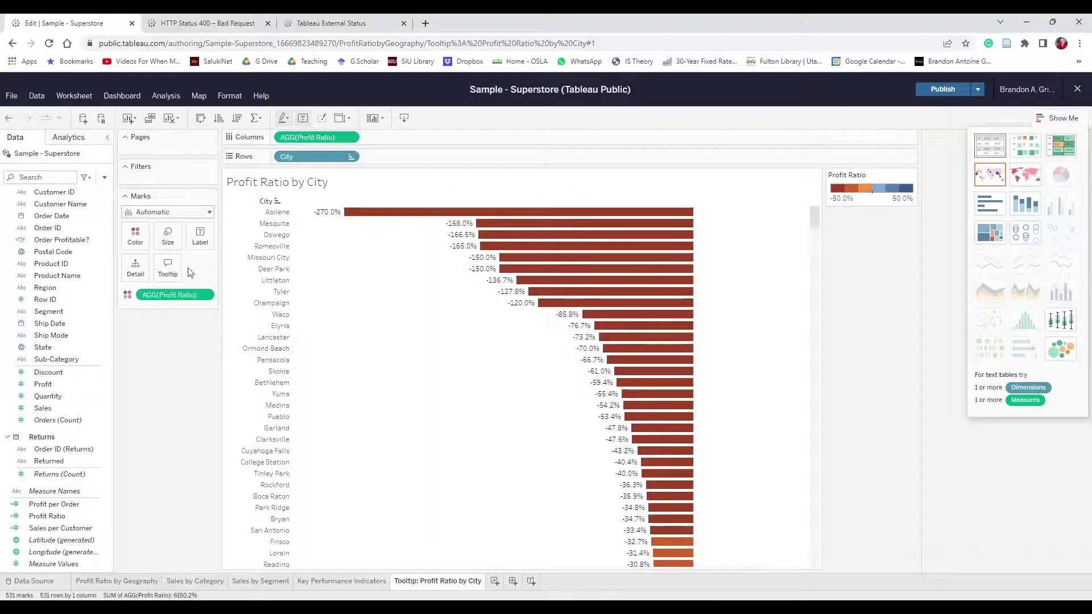
Turn off tooltips for the Profit Ratio by City bar chart
click(168, 266)
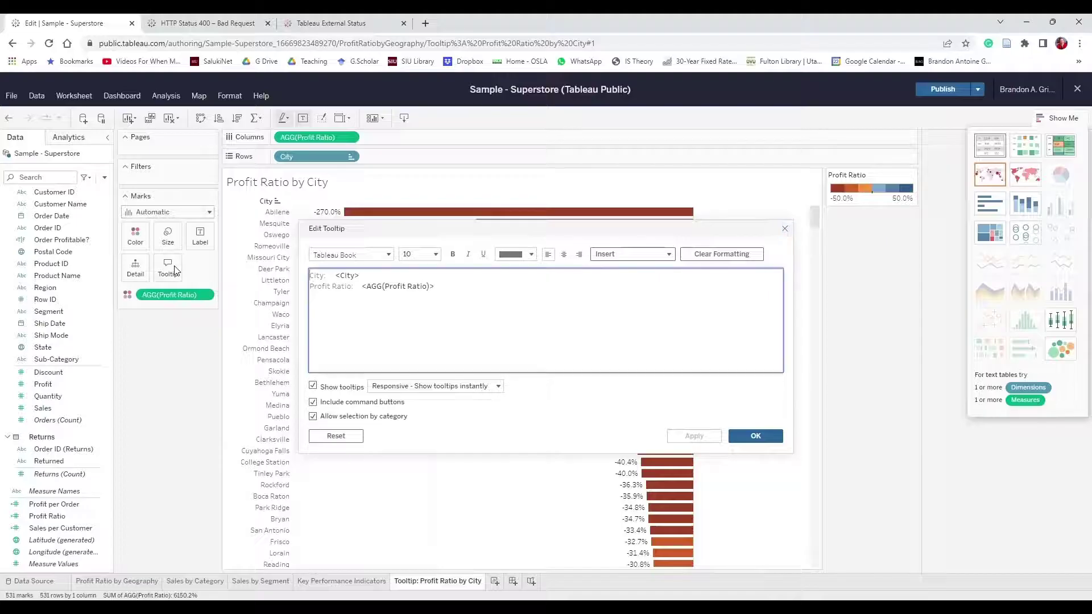
click(312, 386)
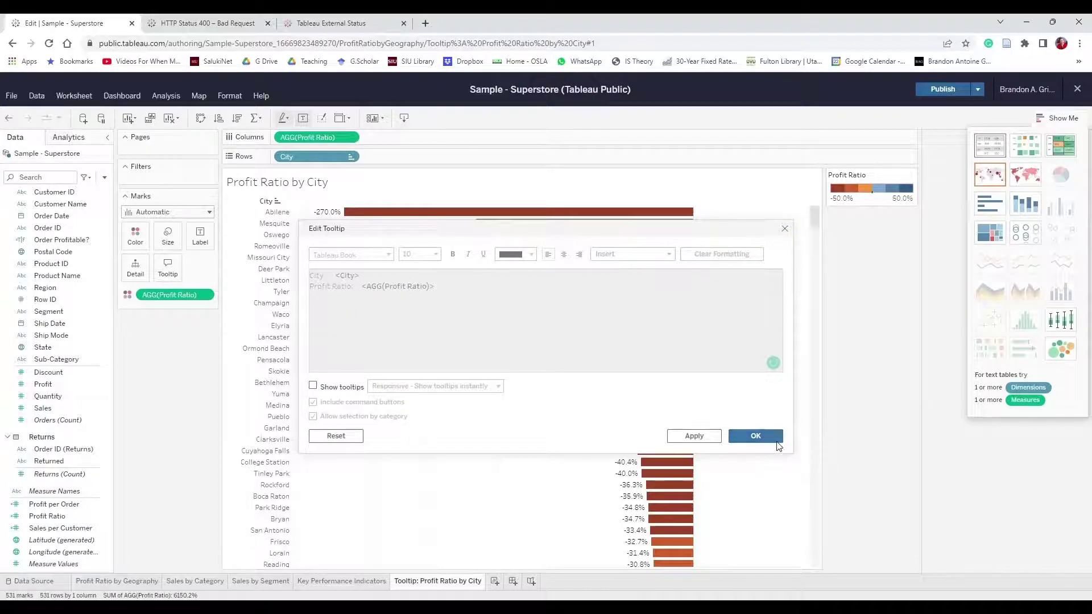
click(777, 441)
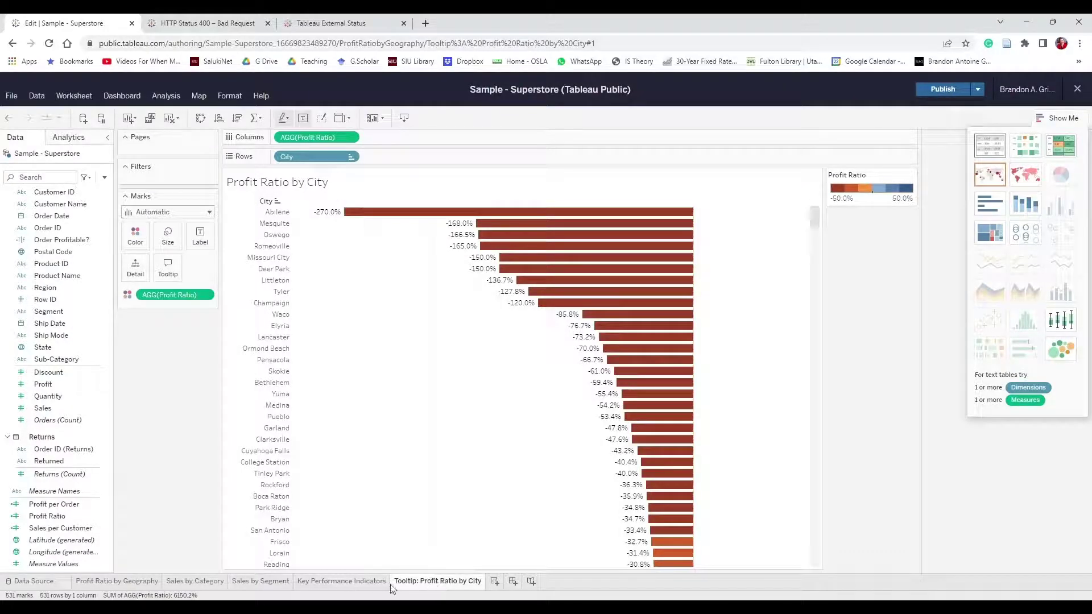
Clear all default text from the tooltip of the Profit Ratio by Geography map
click(125, 584)
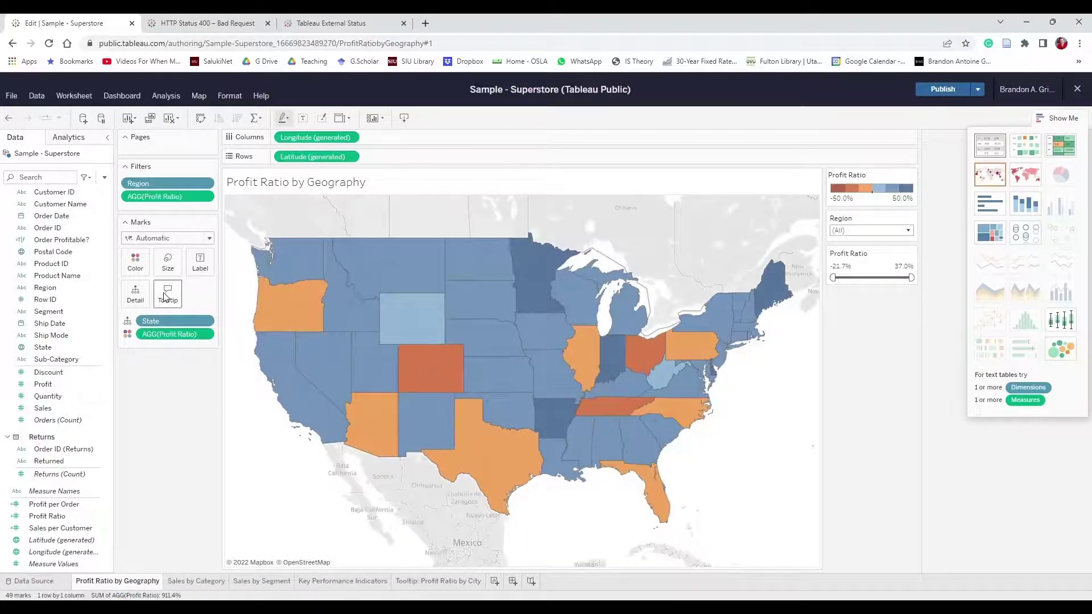
click(166, 294)
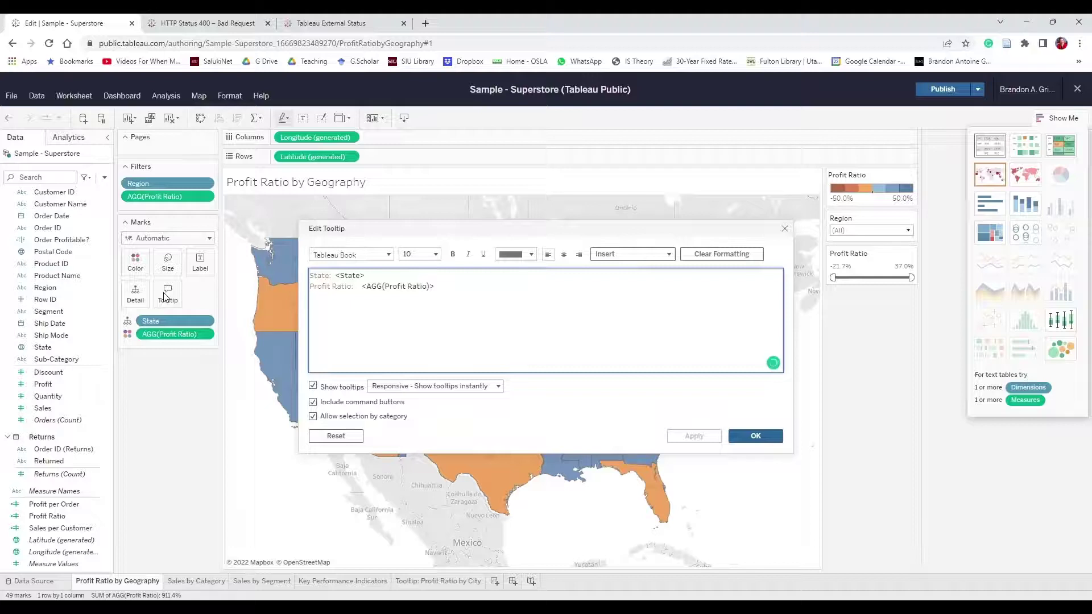
click(455, 294)
drag(446, 292, 287, 275)
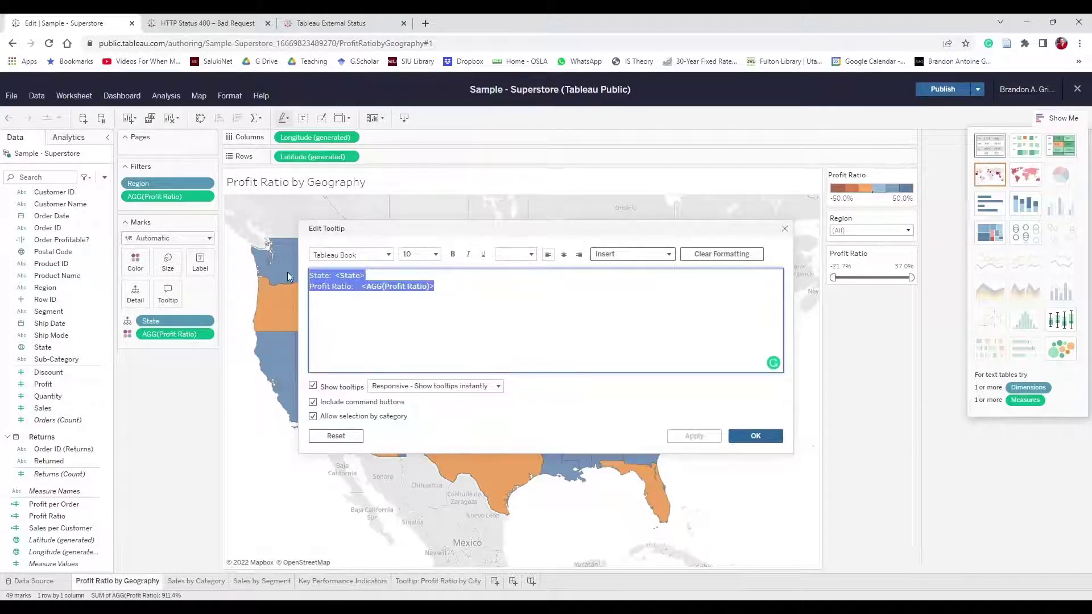
key(Delete)
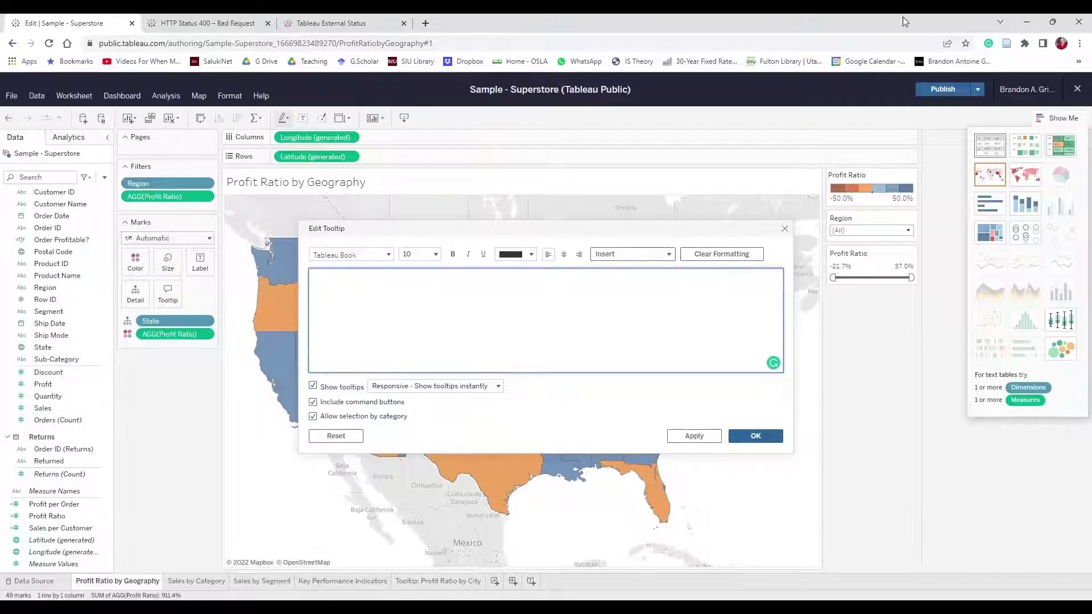
Fill the tooltip's first line with the State field, the AGG(Profit Ratio) field and the word "overall"
click(641, 254)
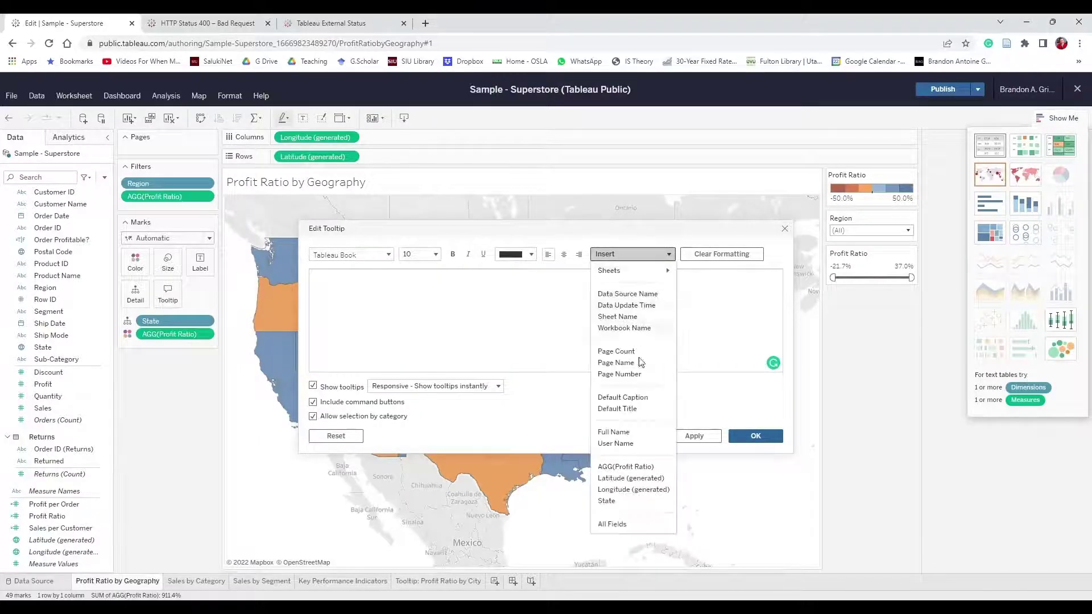
click(637, 501)
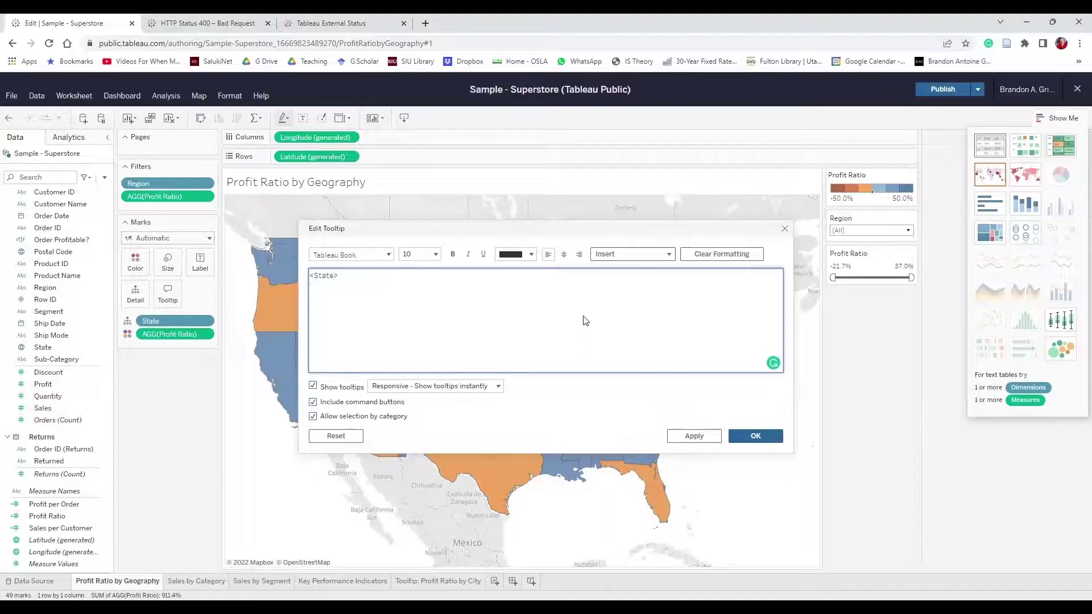
click(613, 255)
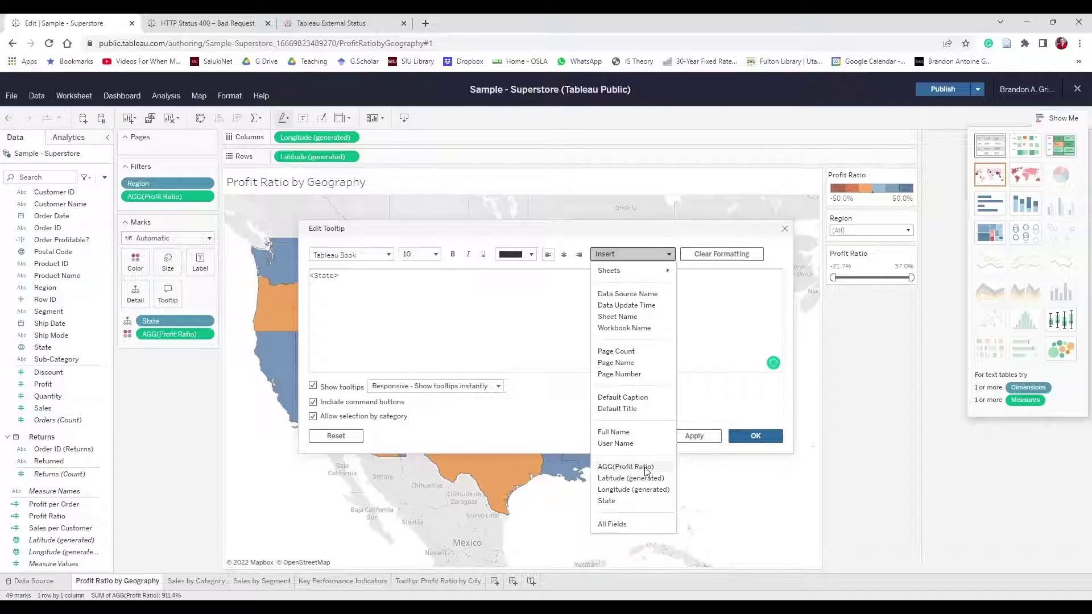
click(626, 467)
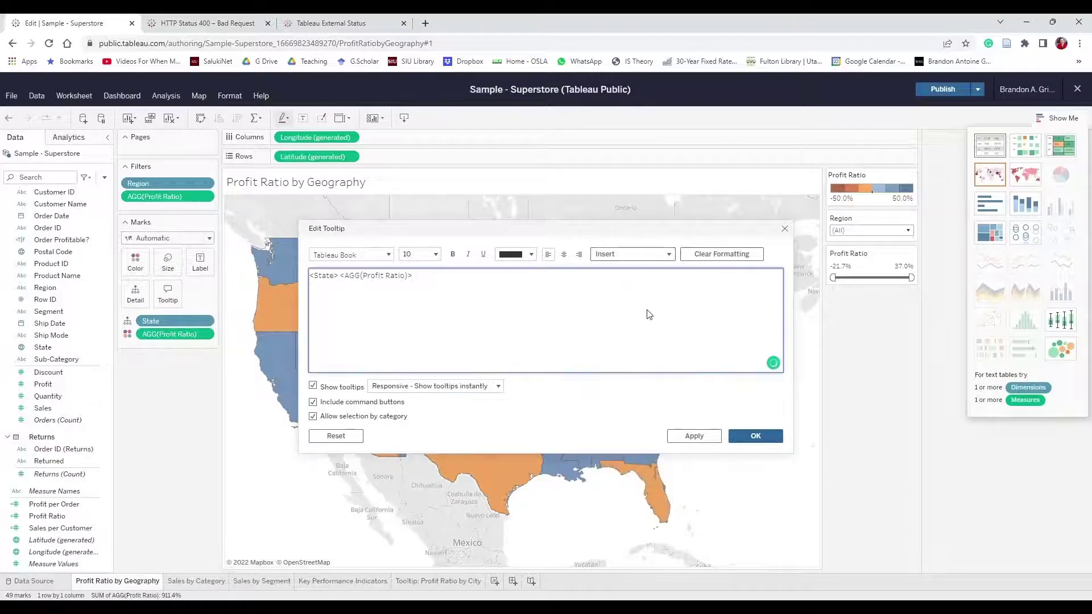
text(overall)
key(Return)
Insert the "Tooltip: Profit Ratio by City" sheet on the tooltip's second line, apply it and preview the tooltip on California
click(653, 254)
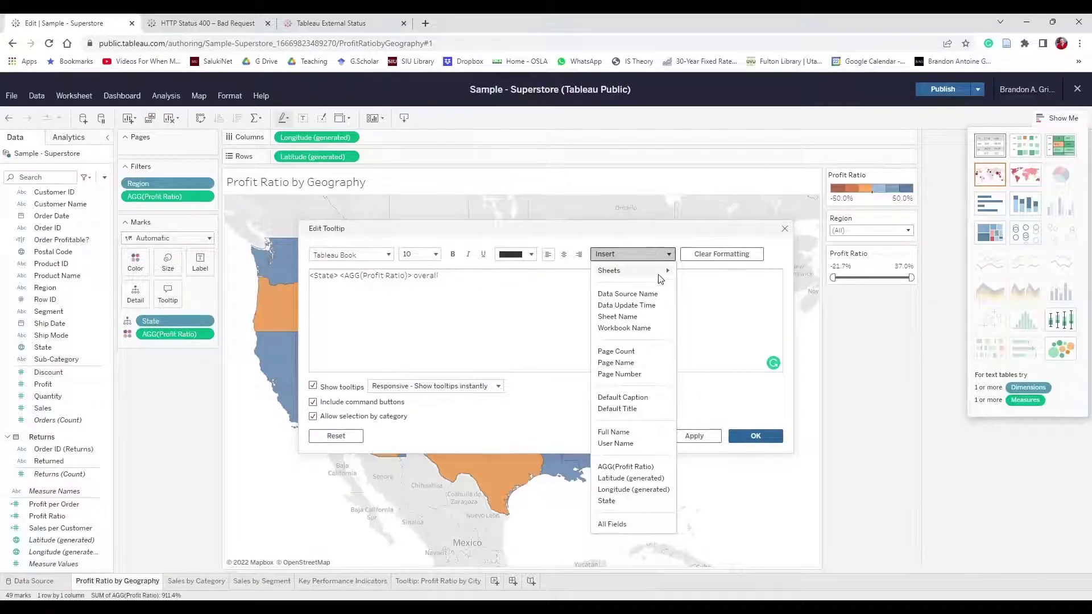
mouse_move(663, 271)
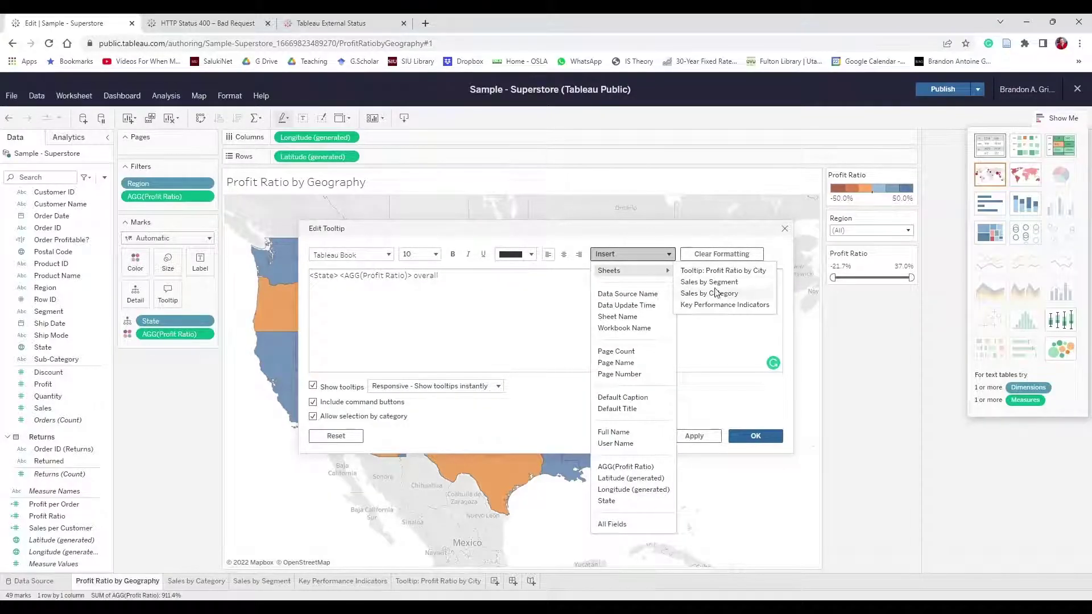
click(715, 271)
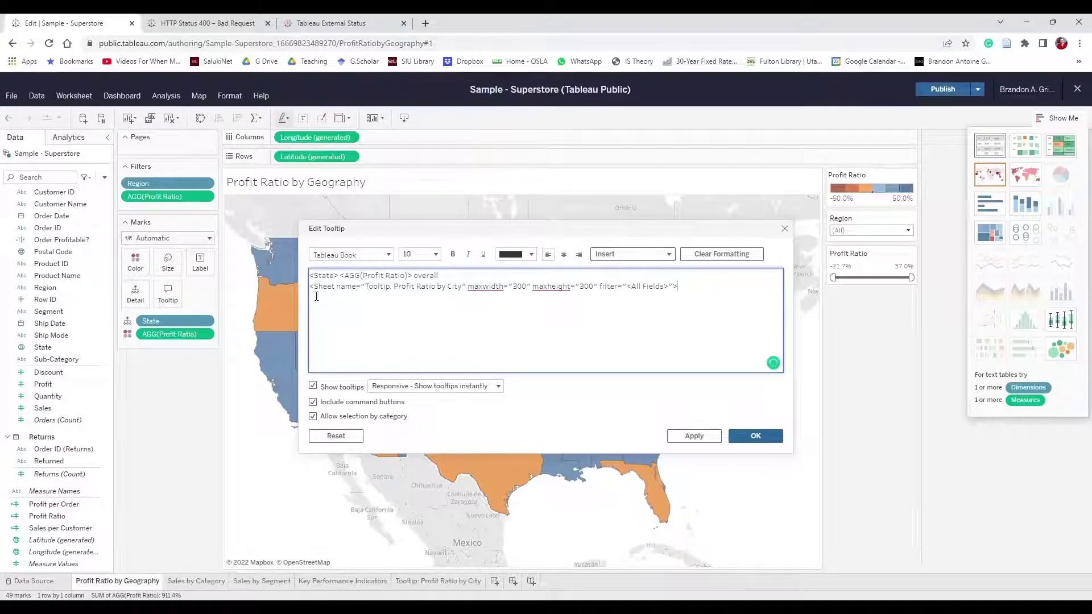
drag(700, 289, 304, 291)
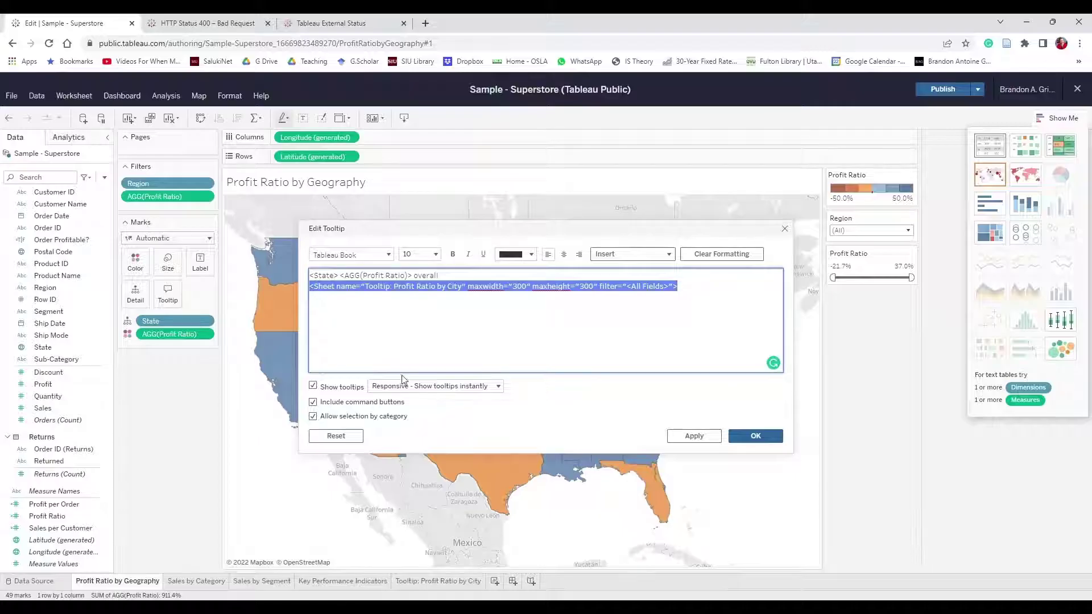
click(748, 437)
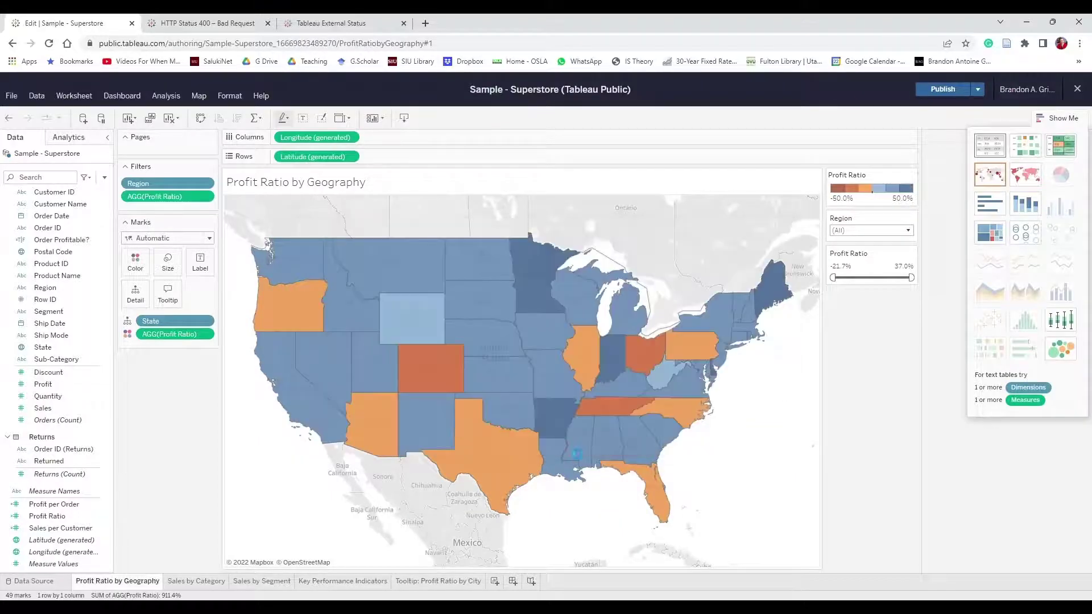
mouse_move(312, 400)
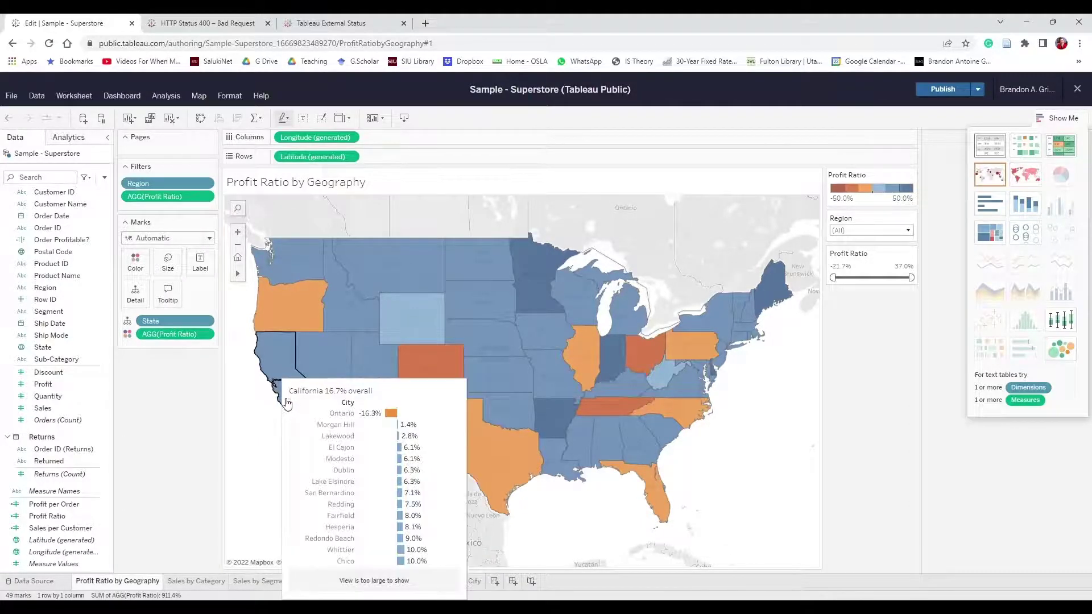
Format the map tooltip's State field as bold and "<AGG(Profit Ratio)> overall" as italic, and apply the changes
click(135, 262)
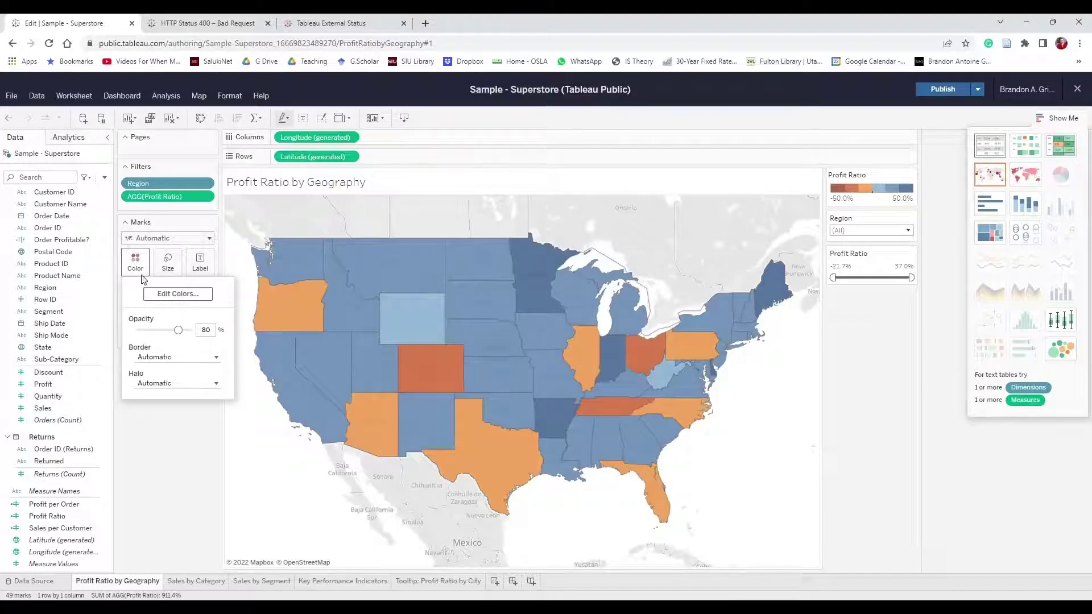
click(168, 293)
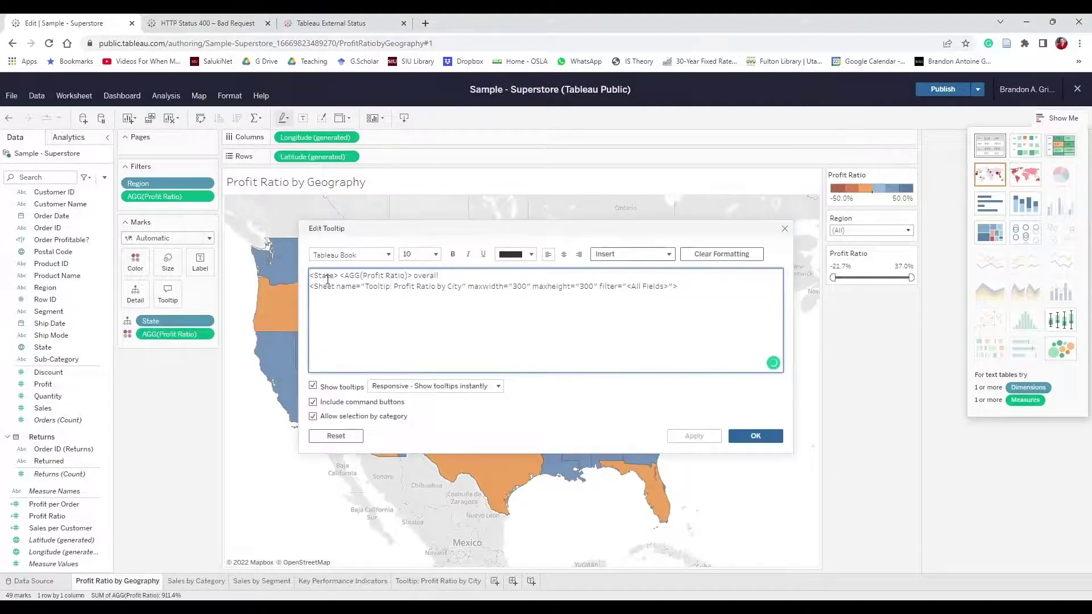
drag(341, 276, 307, 276)
drag(439, 275, 340, 277)
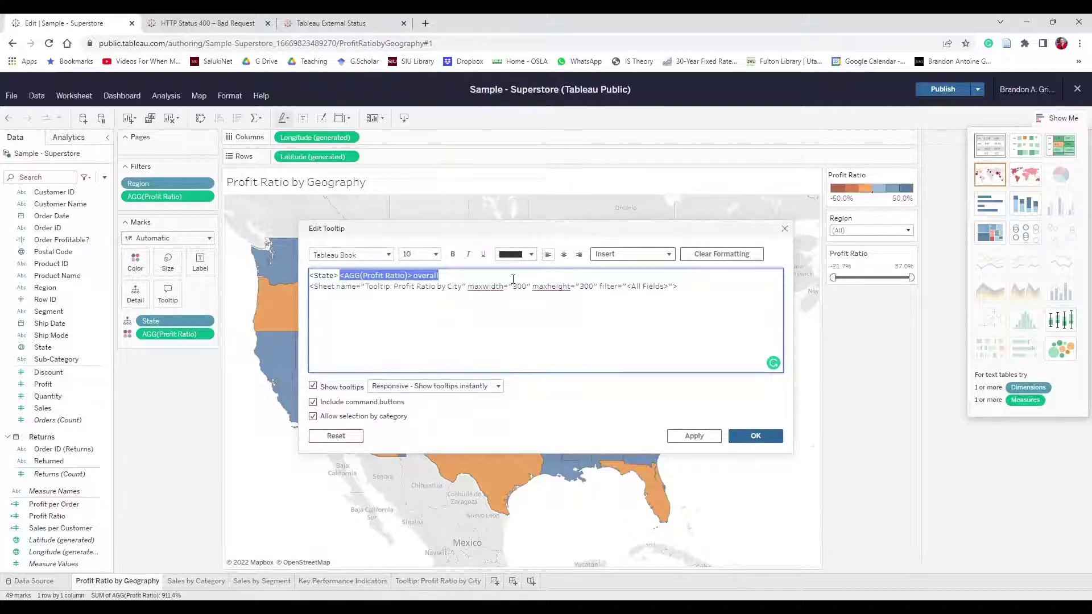
key(ctrl+i)
click(755, 436)
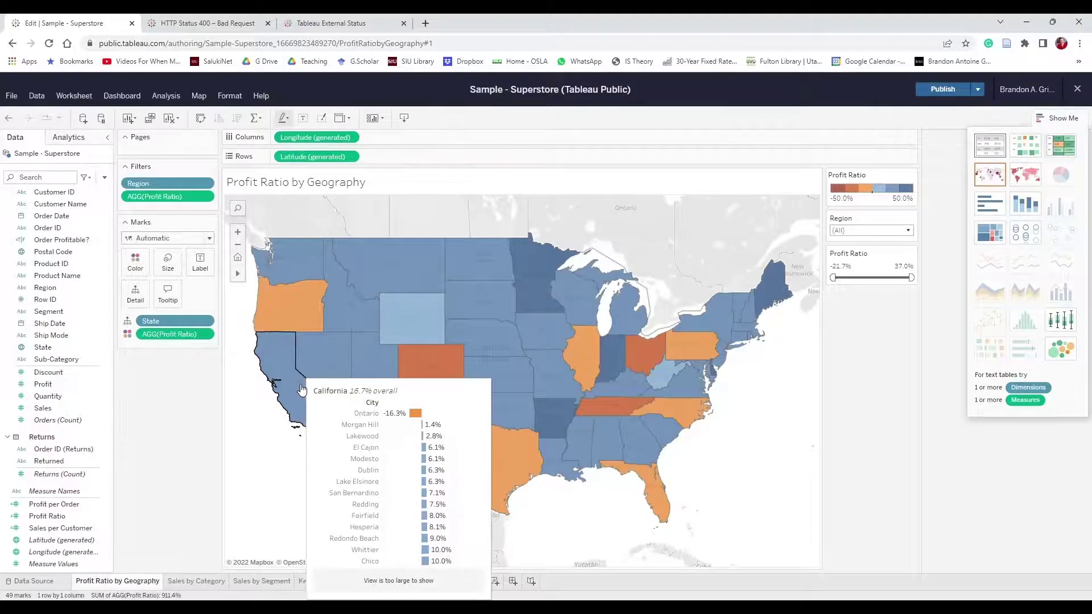
Set the font of the State field in the map tooltip to Tableau Bold and apply the change
click(167, 292)
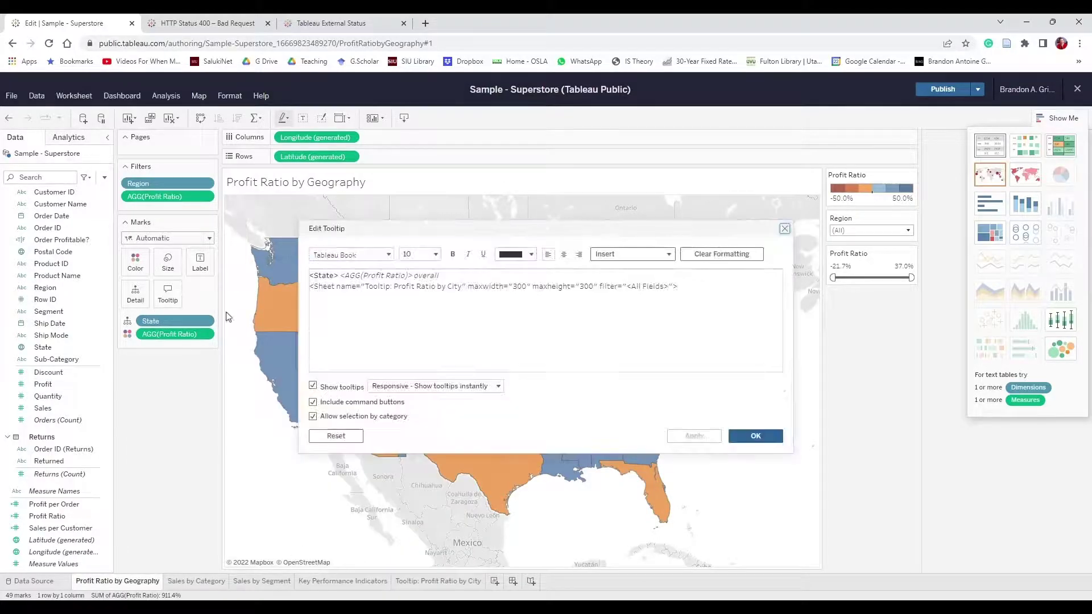
drag(343, 277, 301, 281)
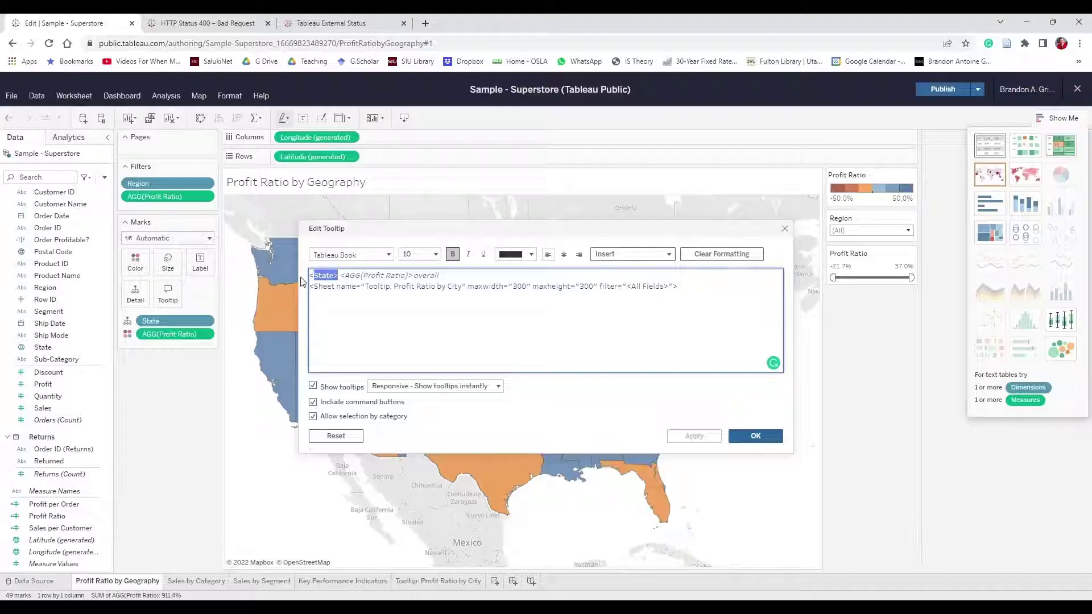
click(389, 255)
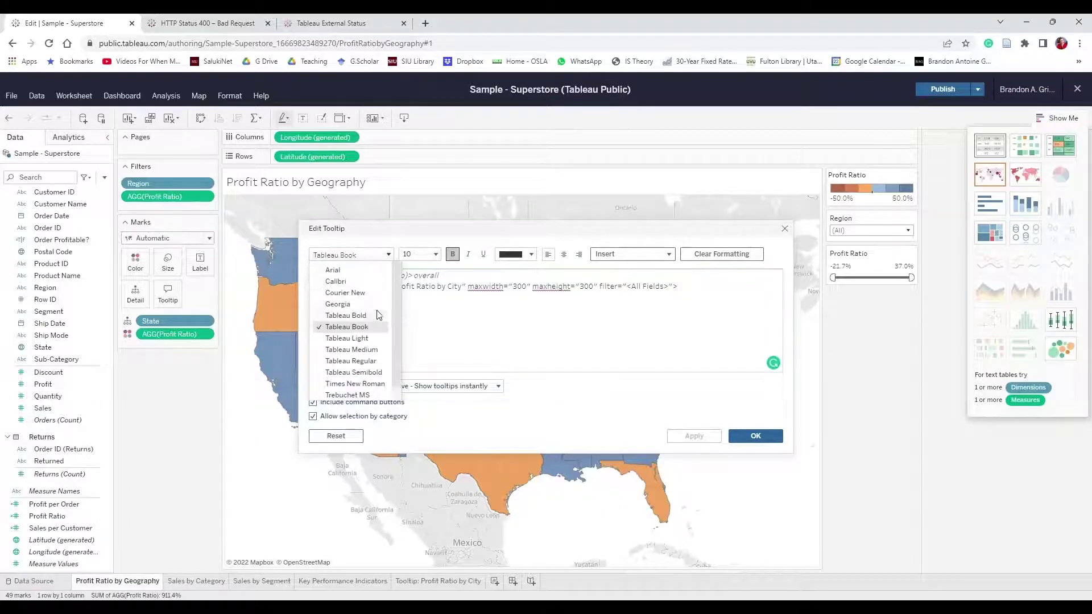
click(376, 316)
click(750, 437)
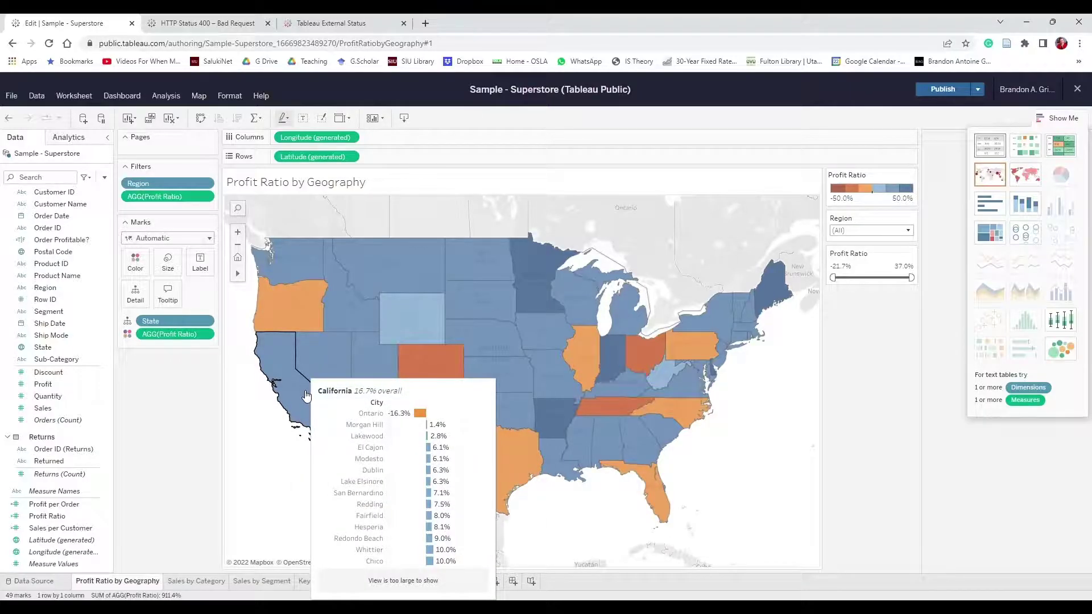
Add "profit ratio" after "overall" in the map tooltip, apply it and preview the tooltip on Florida and Wyoming
click(168, 293)
click(461, 281)
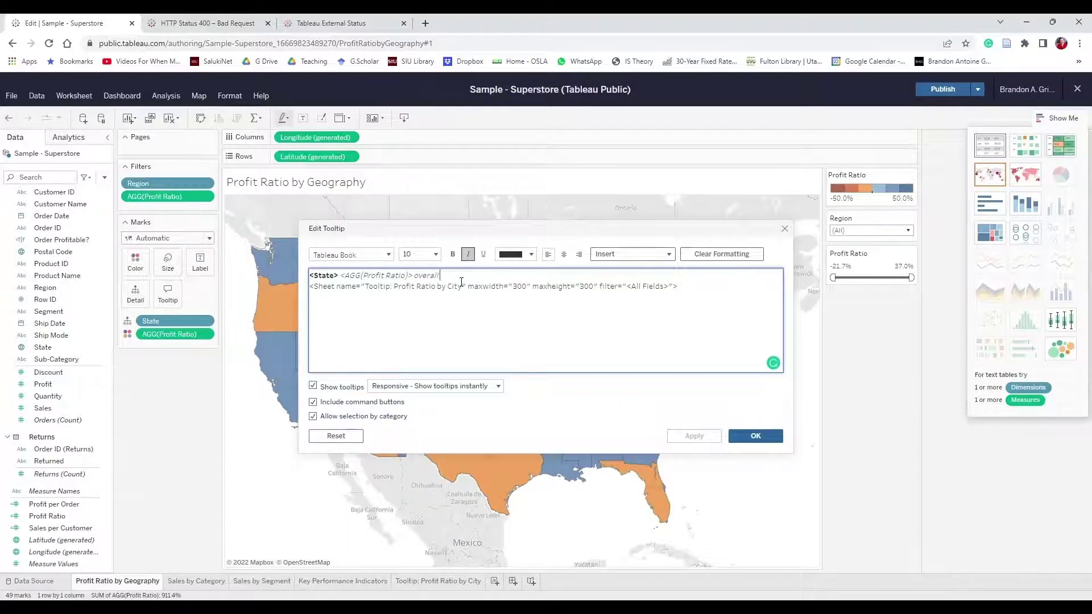
text(profit ratio)
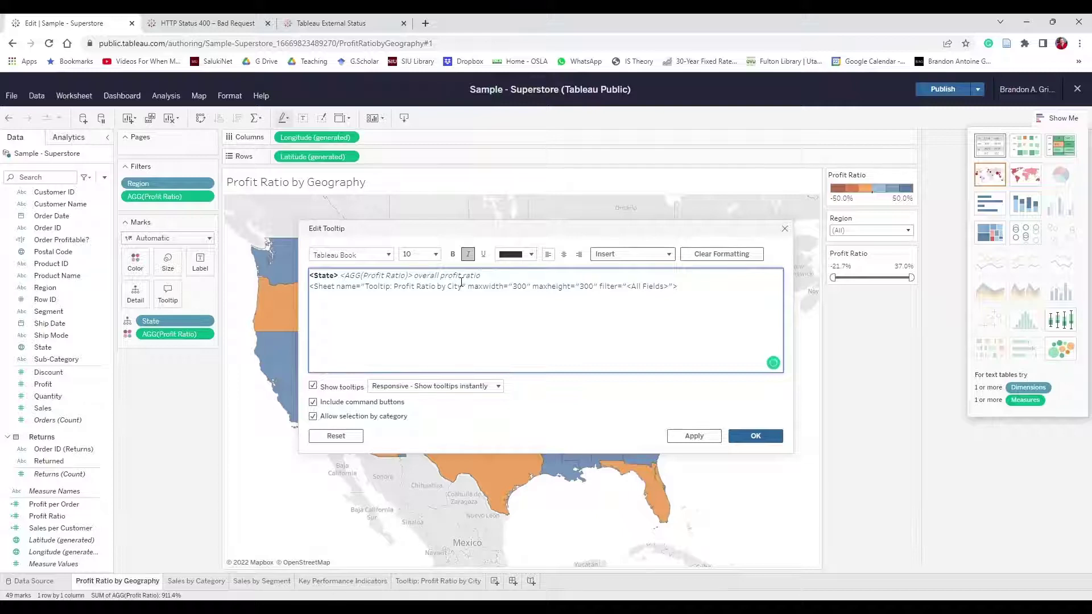
click(756, 436)
mouse_move(662, 505)
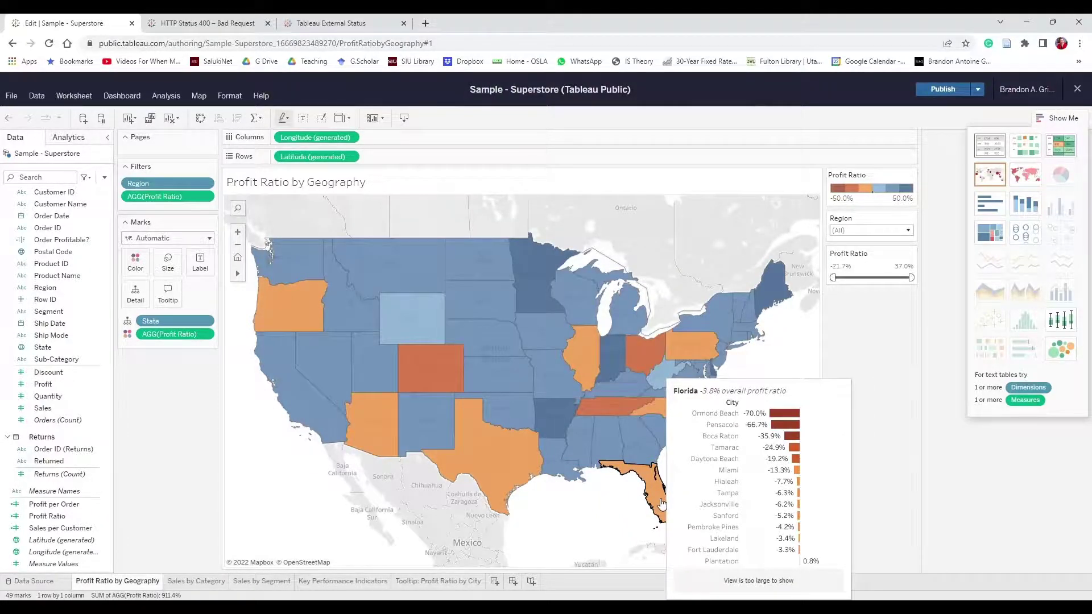
mouse_move(432, 314)
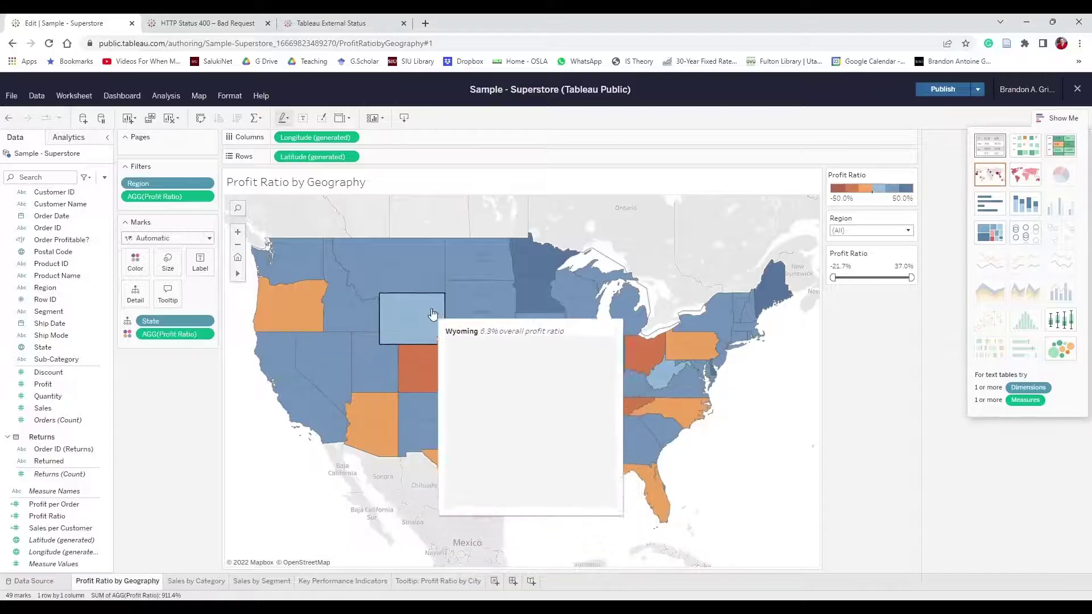
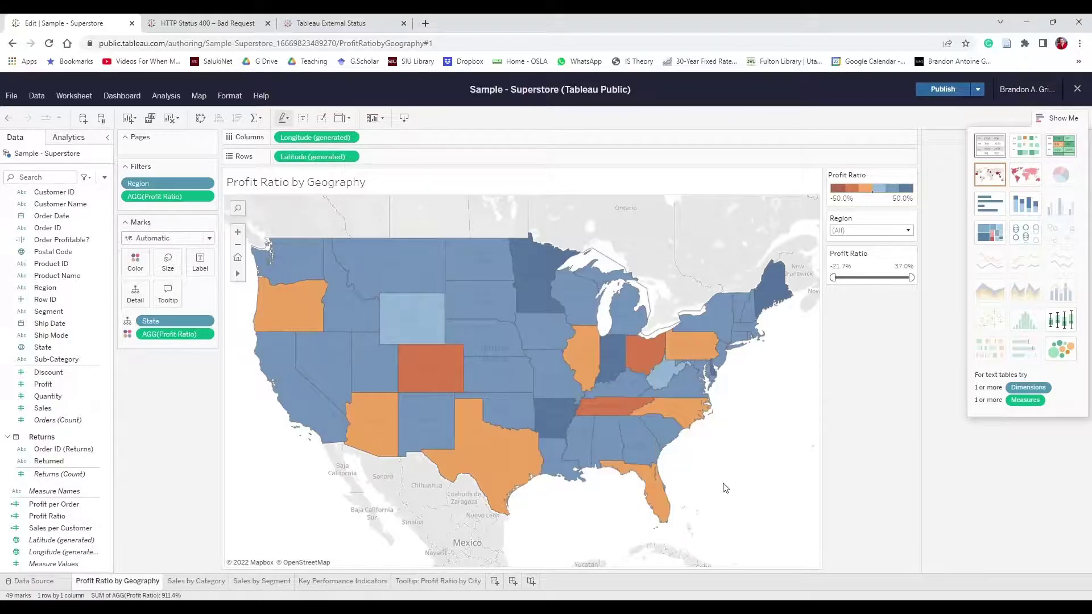
Create a new dashboard and name it "Executive Overview"
click(513, 581)
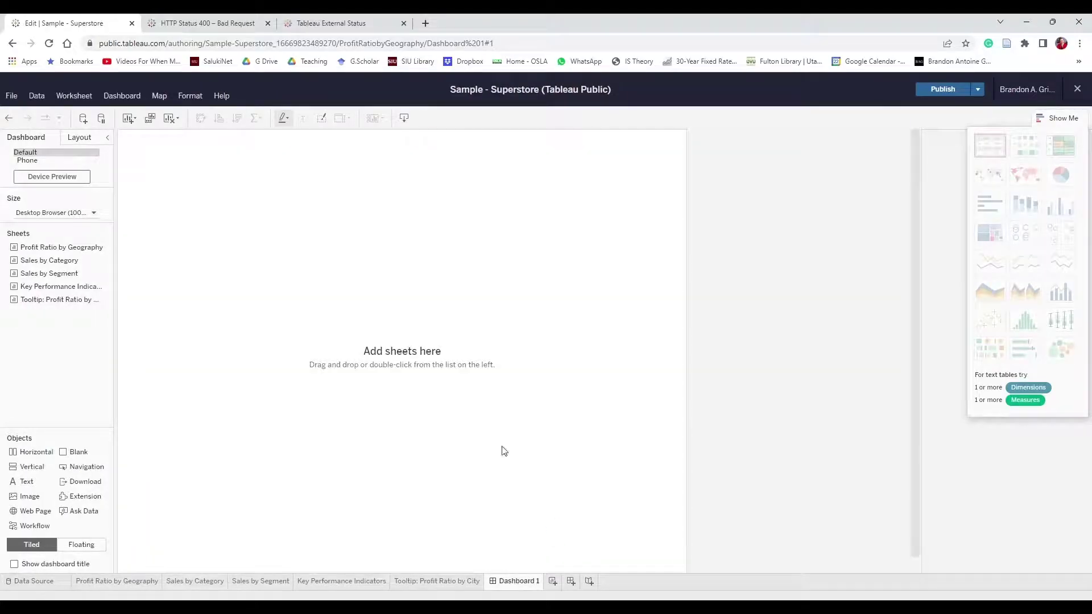
double_click(513, 581)
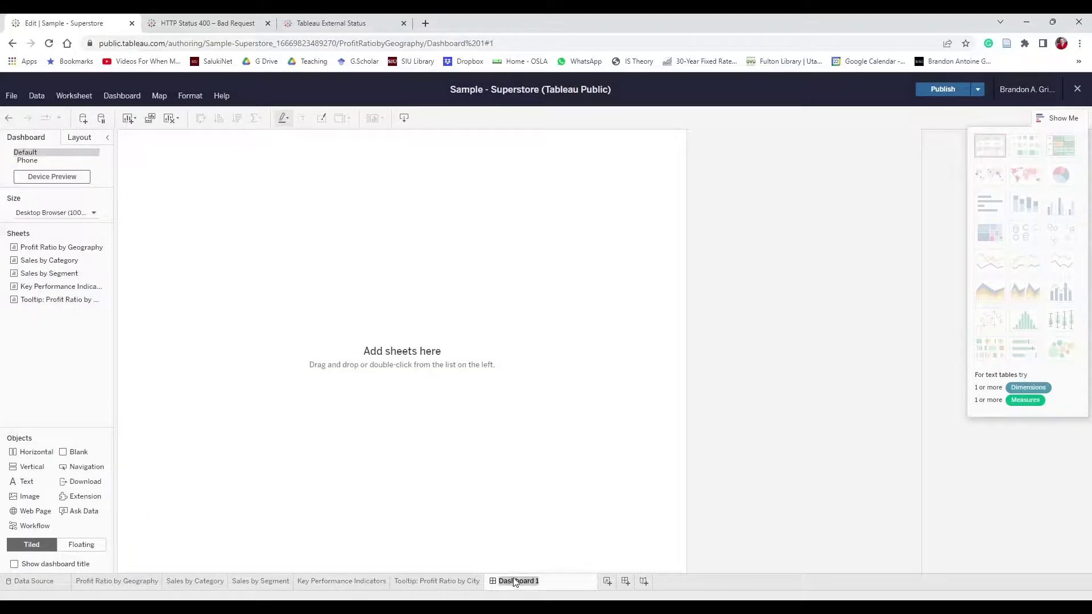
text(Executive Overview)
key(Return)
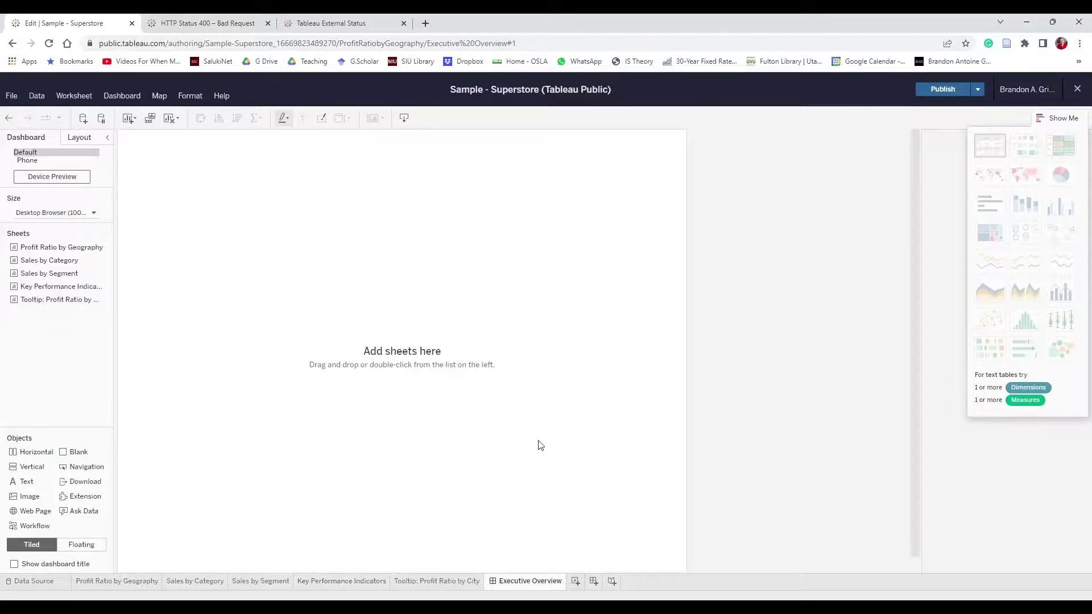
Close the chart suggestions and set the Executive Overview dashboard's size to Automatic
click(1058, 118)
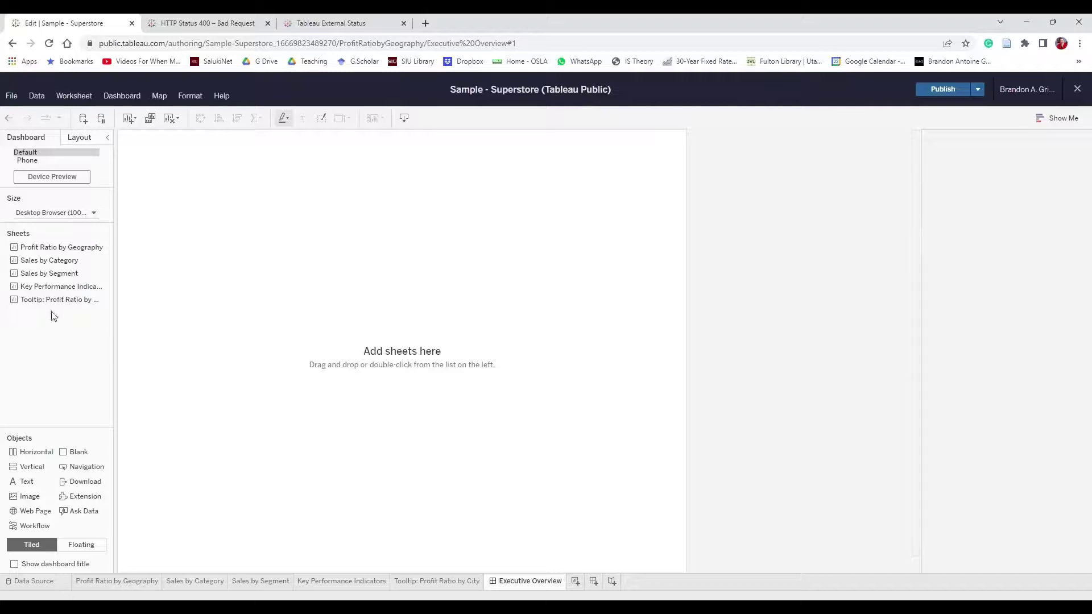
click(95, 213)
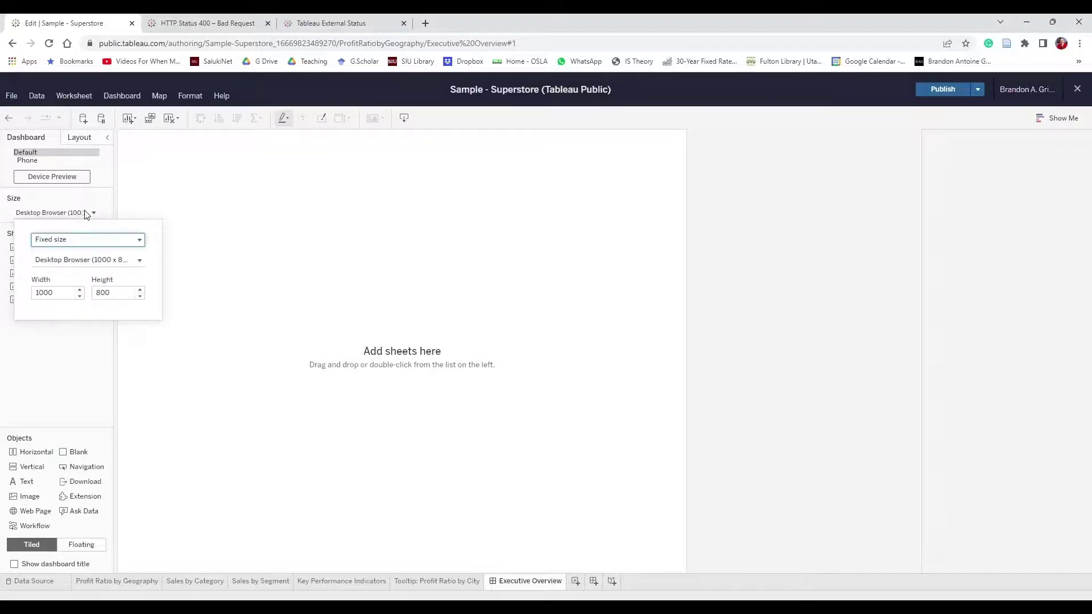
click(101, 241)
click(101, 240)
click(111, 260)
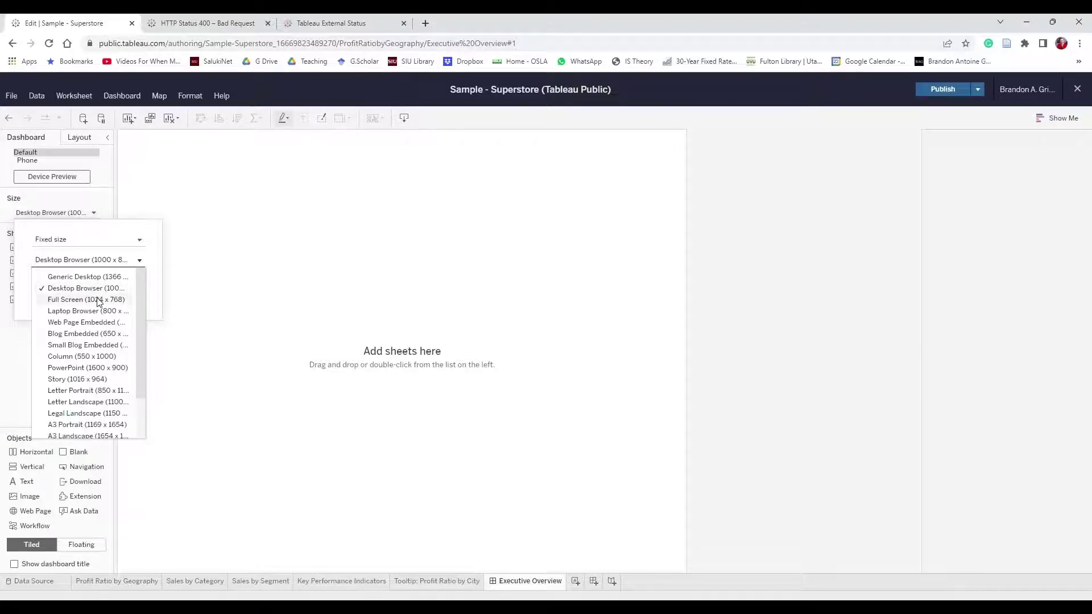
click(116, 241)
click(94, 269)
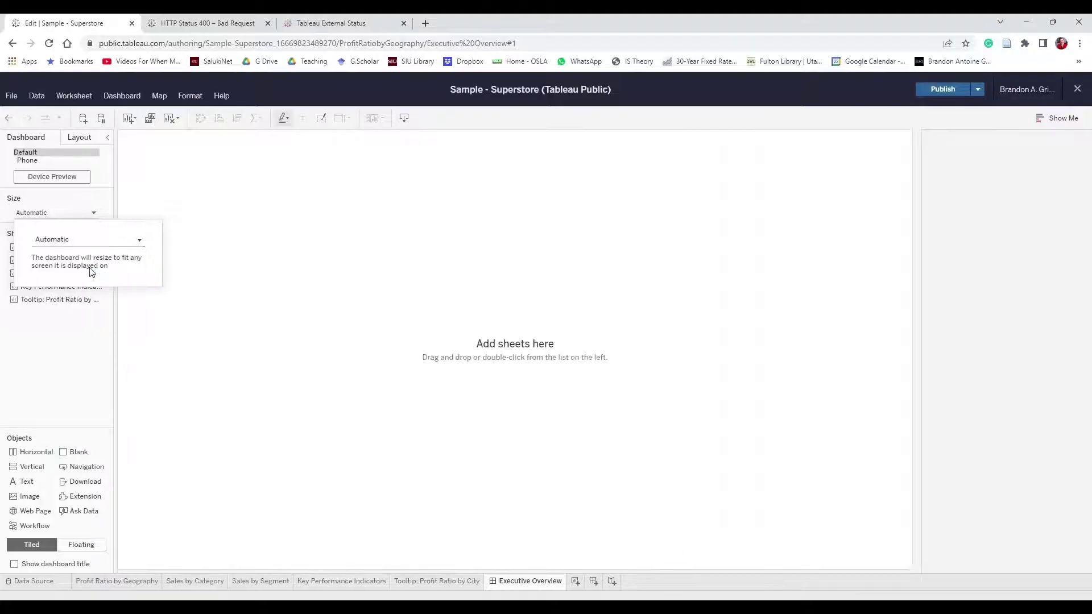
click(263, 265)
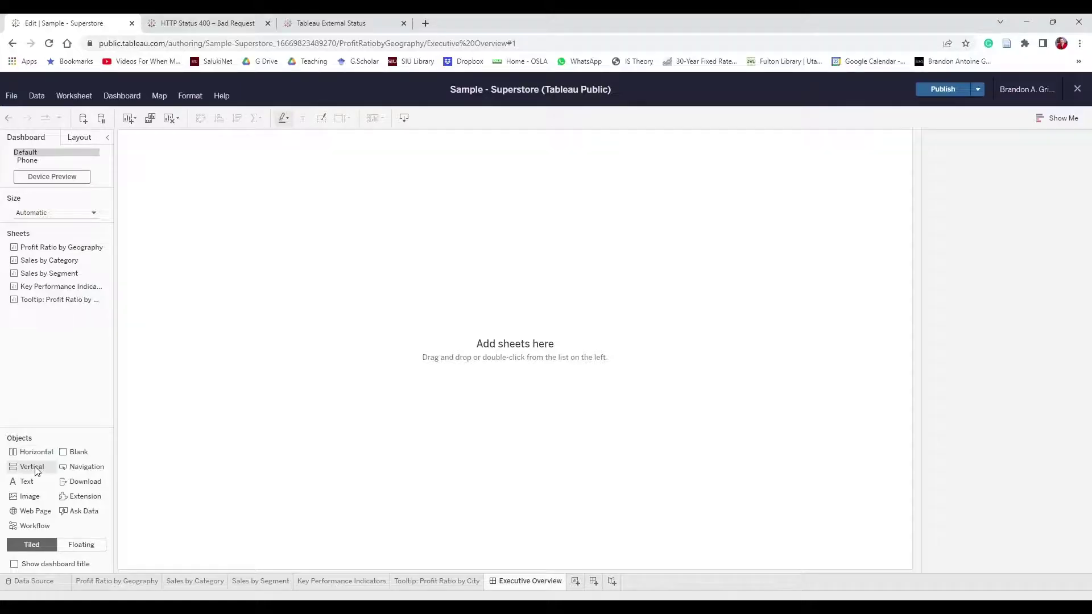
Add a vertical container to the empty dashboard and place the Key Performance Indicators sheet in it
drag(35, 466, 562, 229)
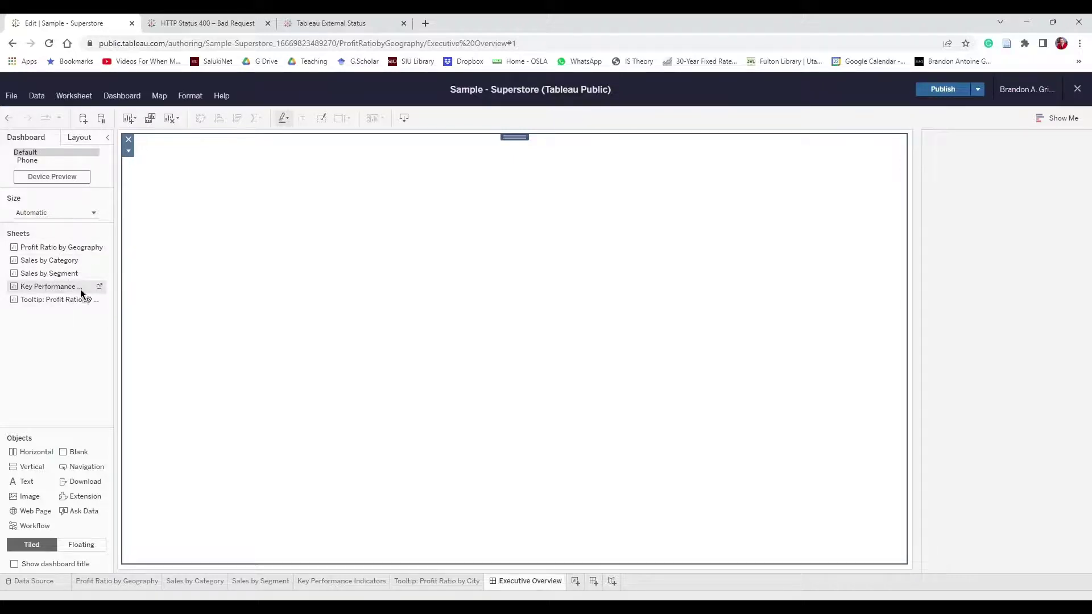
drag(80, 289, 286, 267)
drag(317, 232, 318, 234)
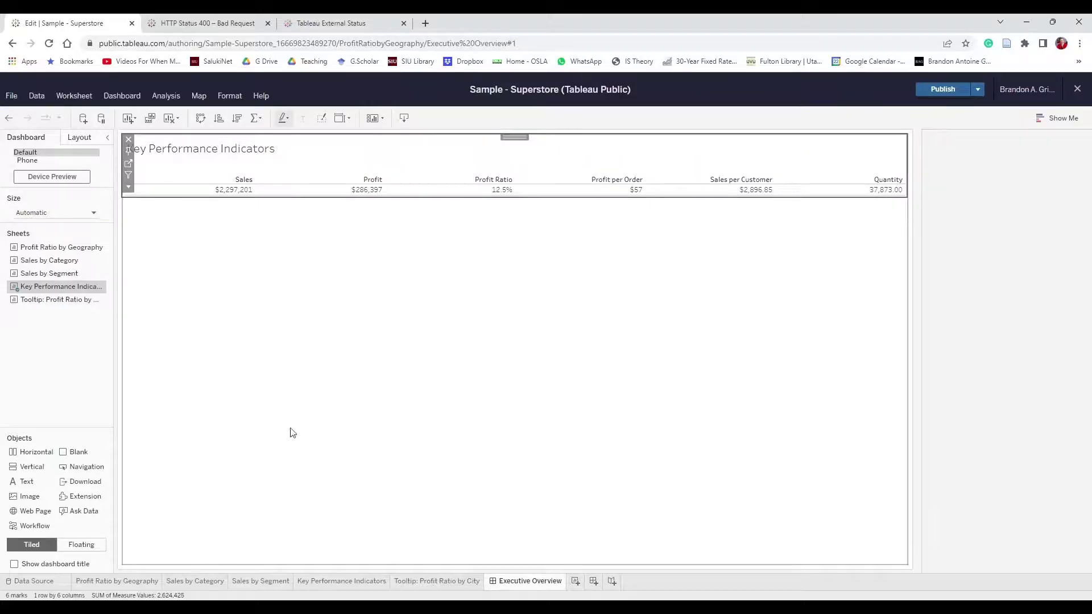
Add a horizontal container below Key Performance Indicators and place the Profit Ratio by Geography sheet in it
drag(31, 452, 389, 241)
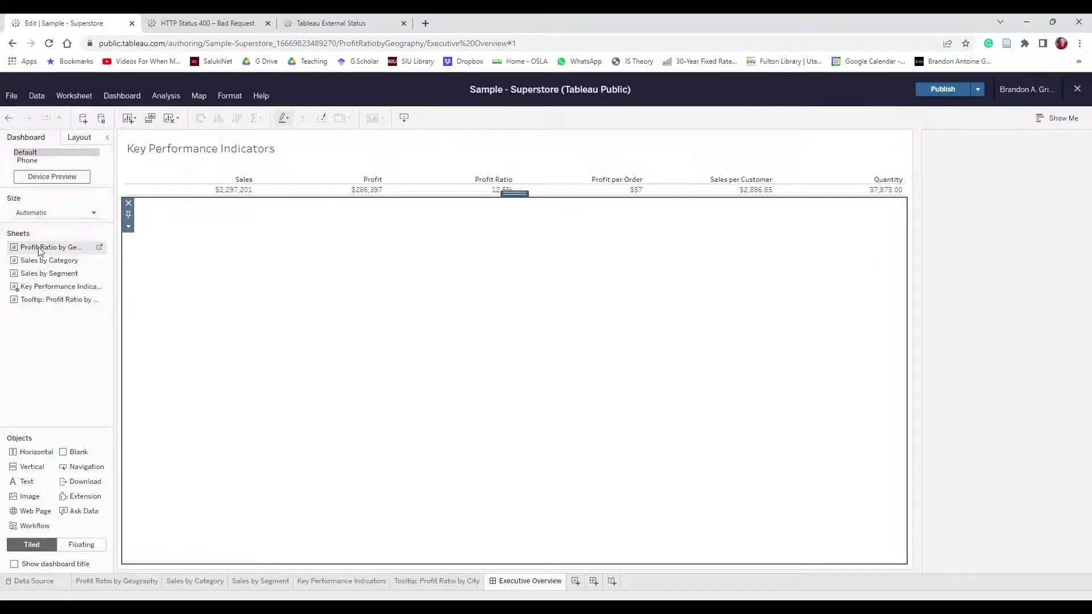
drag(54, 247, 246, 271)
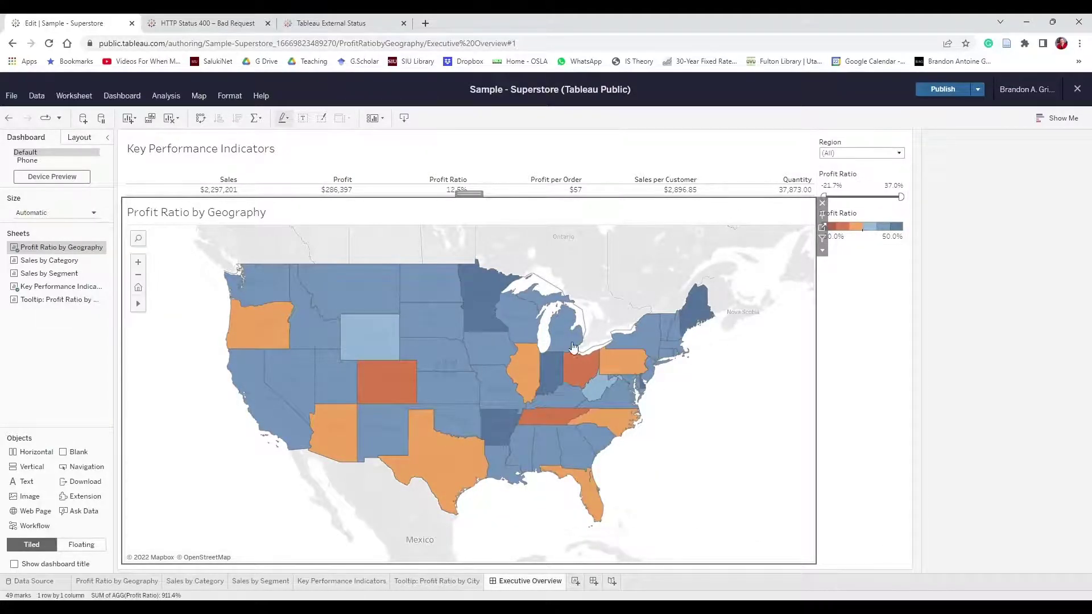
mouse_move(539, 364)
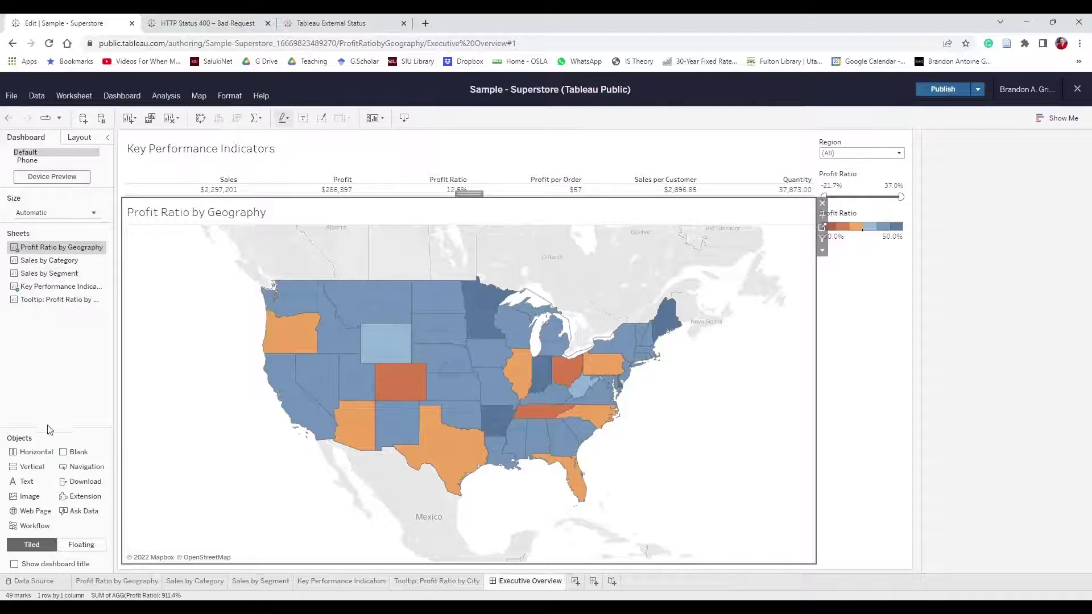
Place Sales by Segment in a new vertical container below the map, and Sales by Category in another container to its right
drag(29, 466, 399, 565)
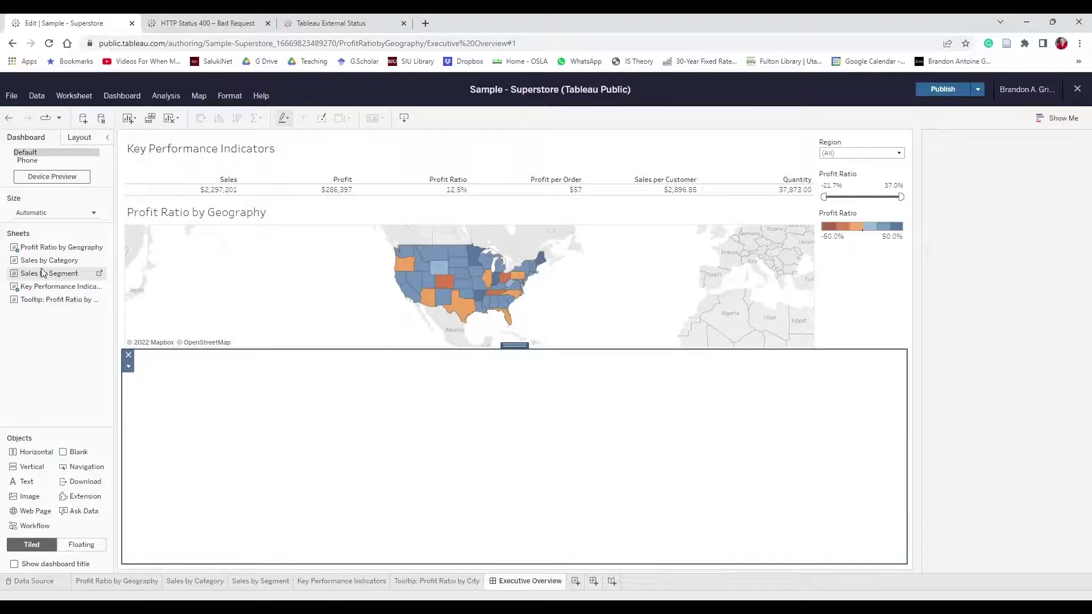
drag(24, 273, 172, 381)
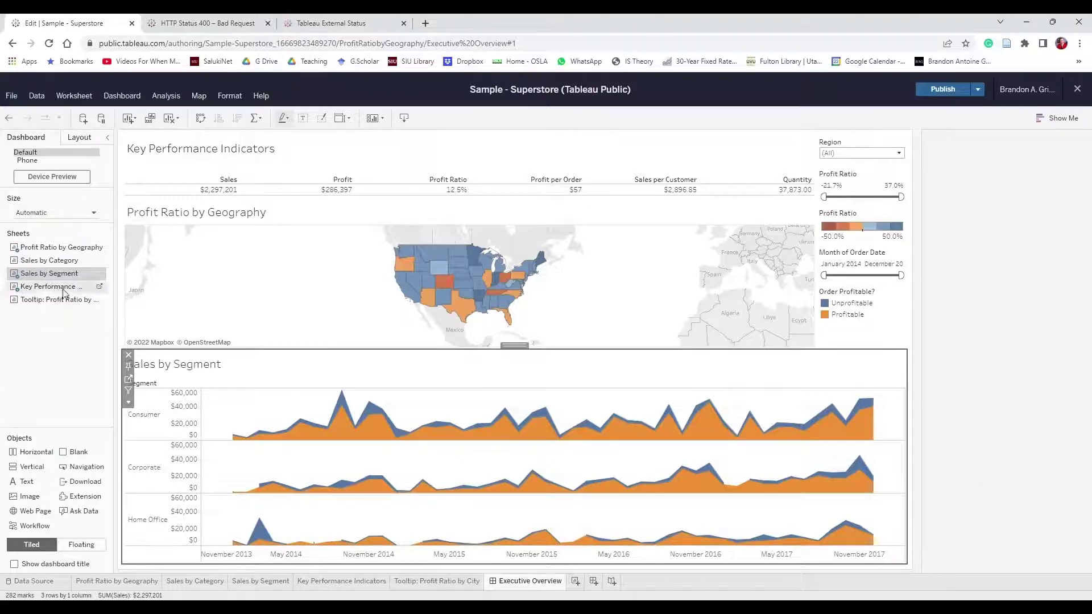
mouse_move(44, 460)
mouse_down()
mouse_move(938, 473)
mouse_move(904, 475)
mouse_move(916, 475)
mouse_move(906, 410)
mouse_move(866, 492)
mouse_up()
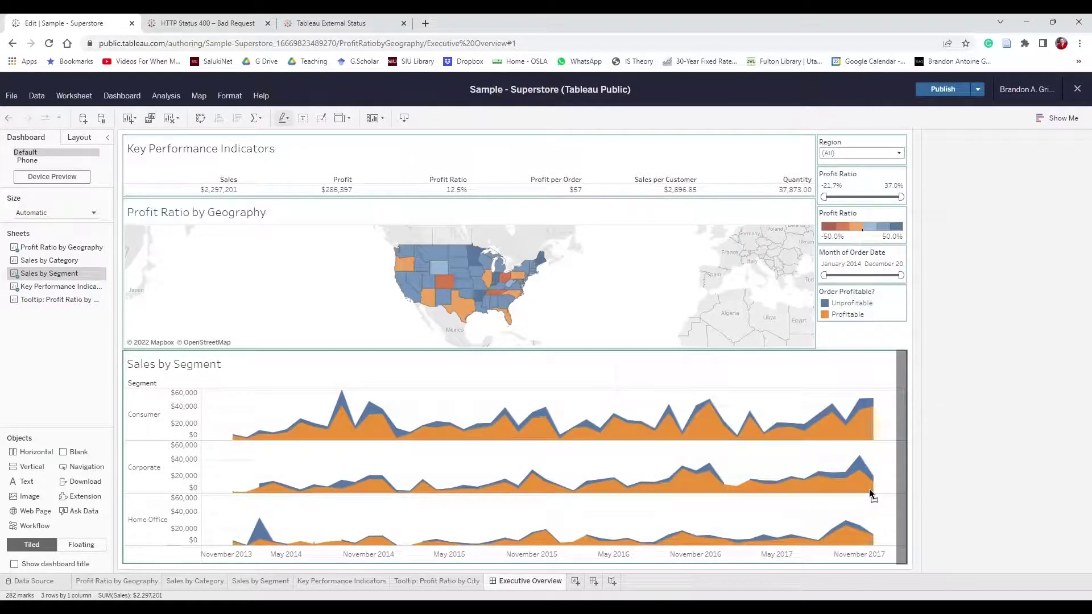
drag(869, 489, 869, 489)
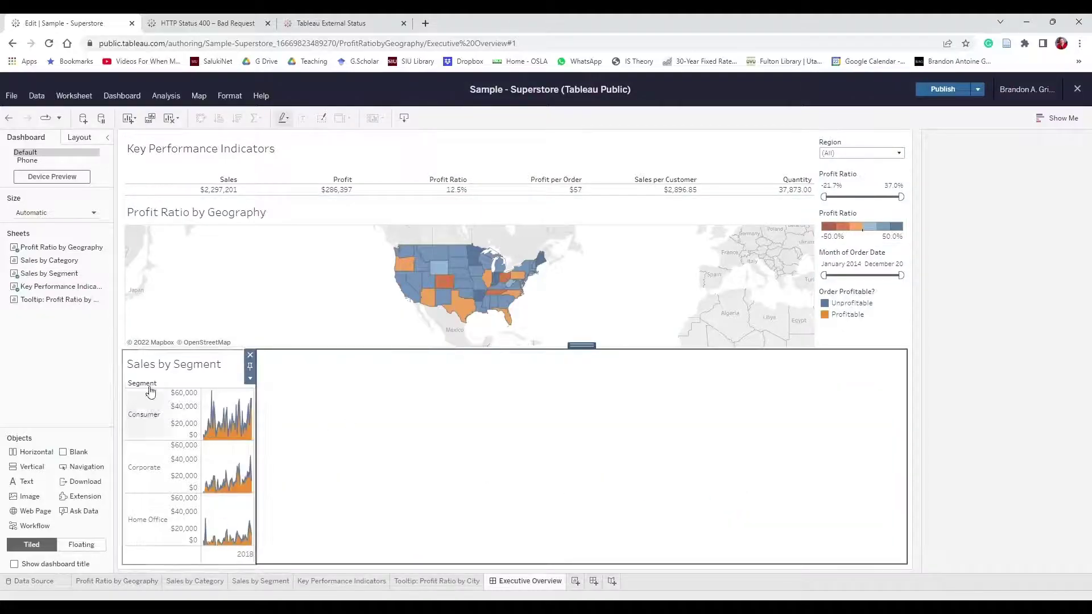
drag(65, 265, 406, 420)
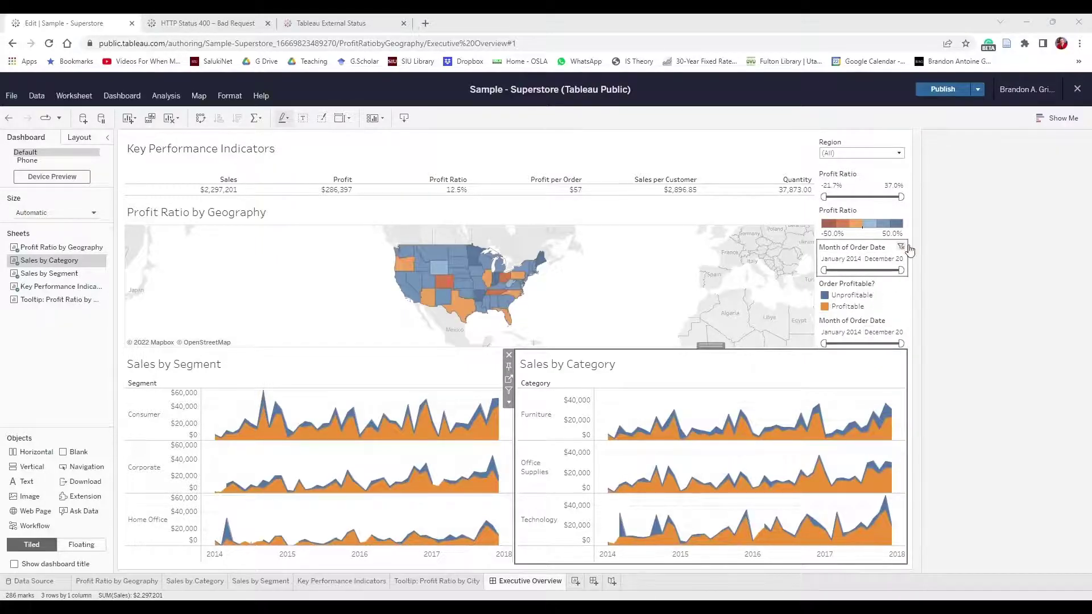
Remove the duplicate Month of Order Date filter from the dashboard and move the remaining one directly below the Region filter
click(885, 325)
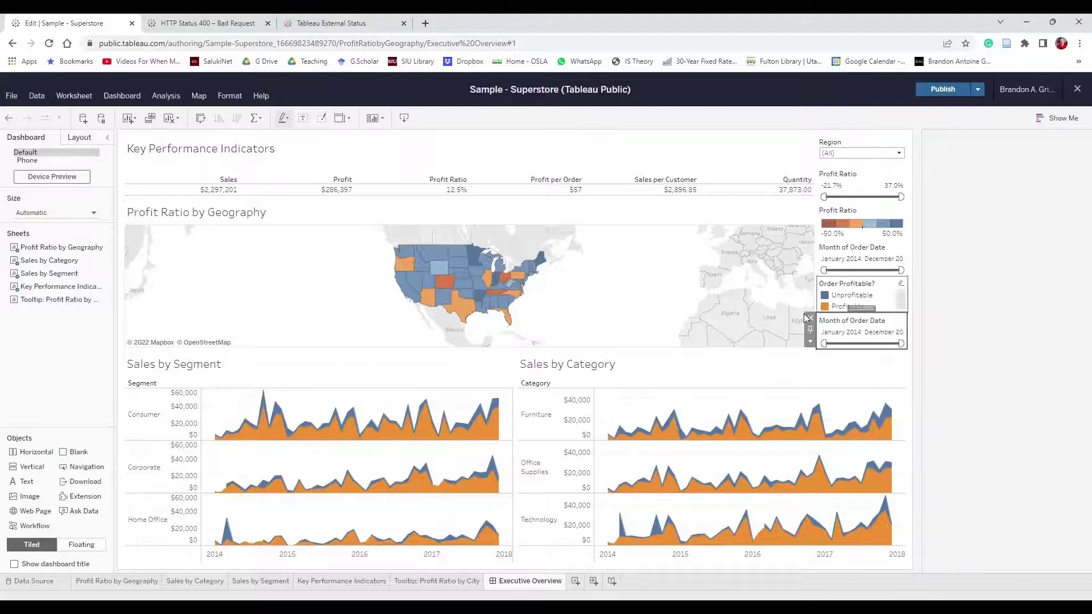
click(810, 343)
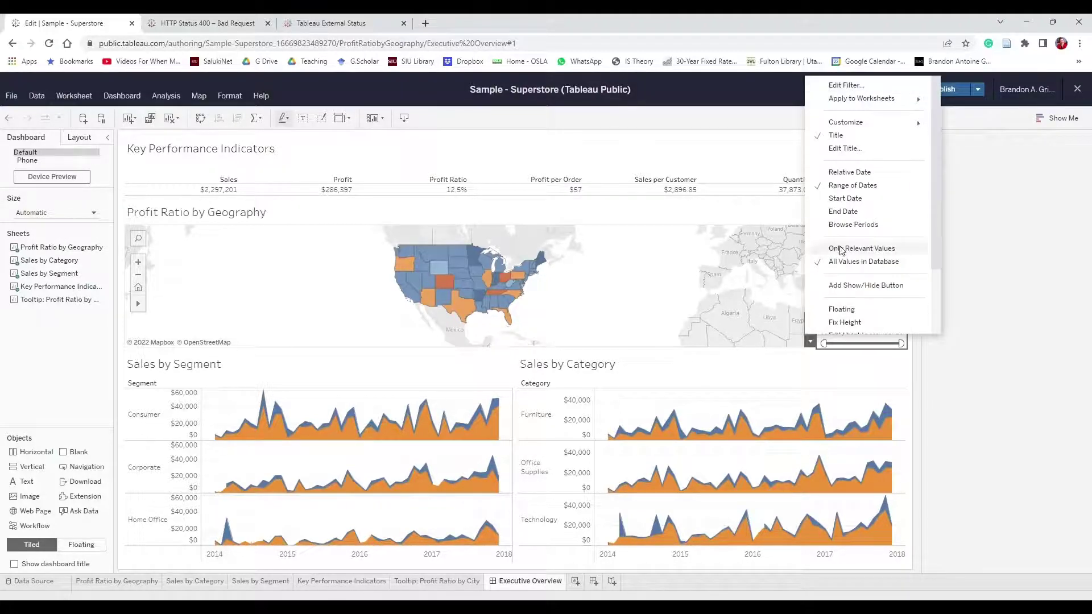
scroll(836, 250, down, 3)
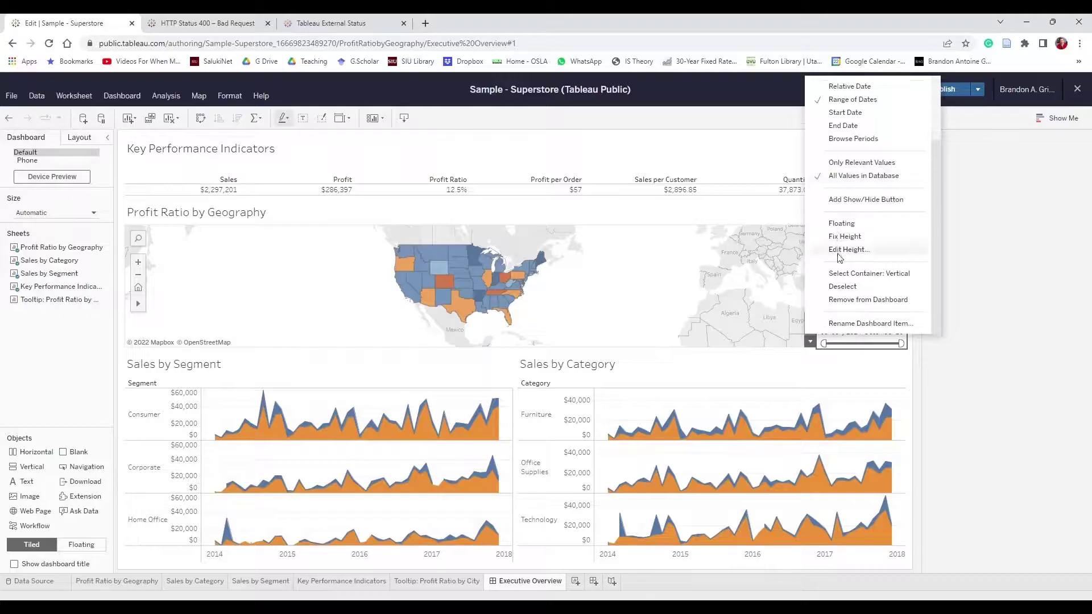
click(839, 301)
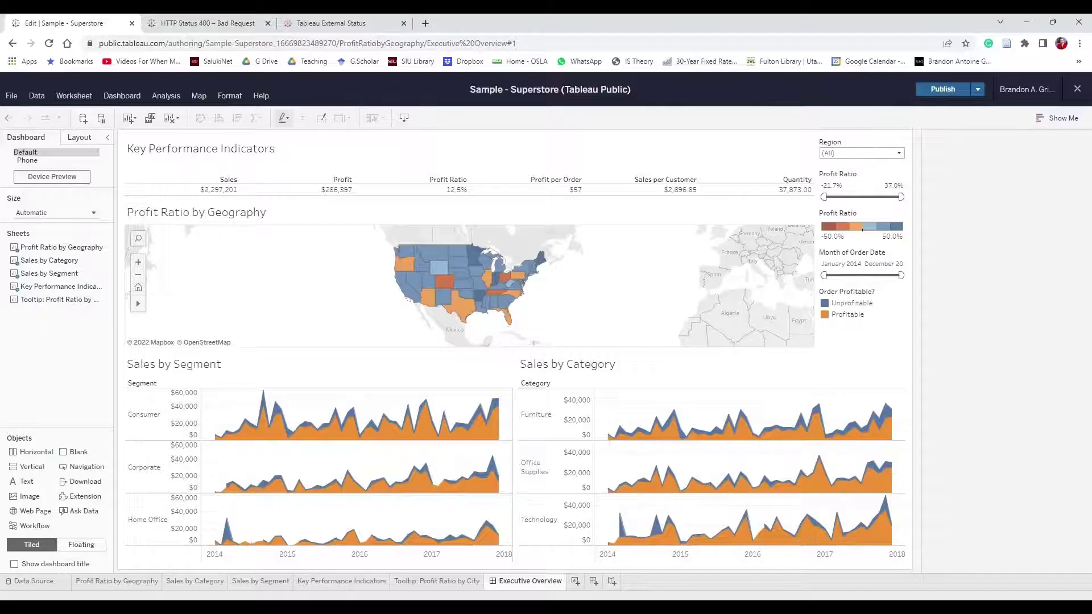
click(869, 253)
drag(869, 246, 860, 172)
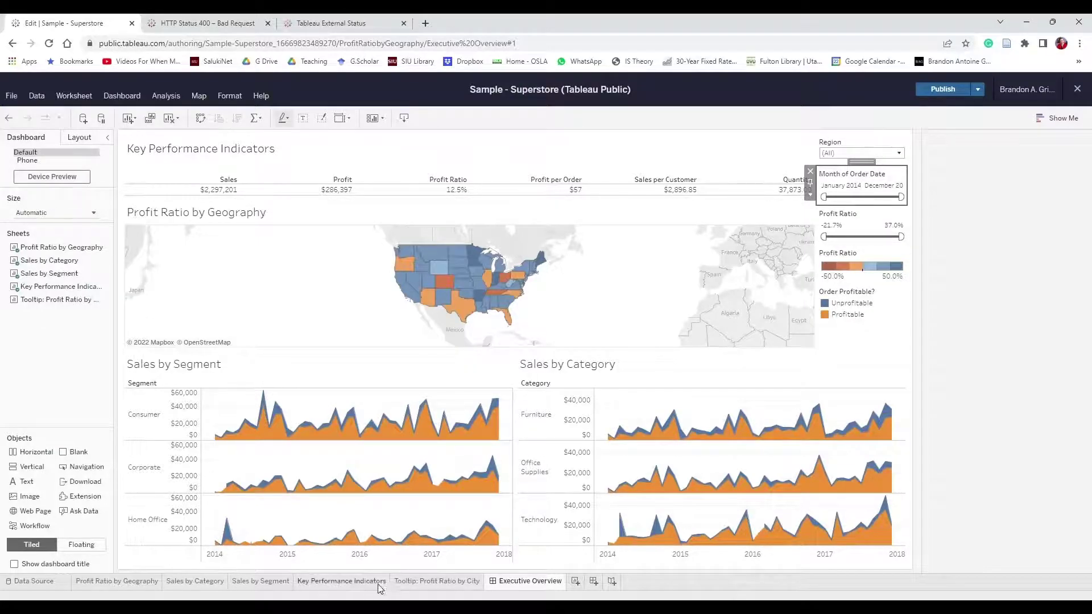
Open the Sales by Segment worksheet and hide its MONTH(Order Date) filter control
click(261, 581)
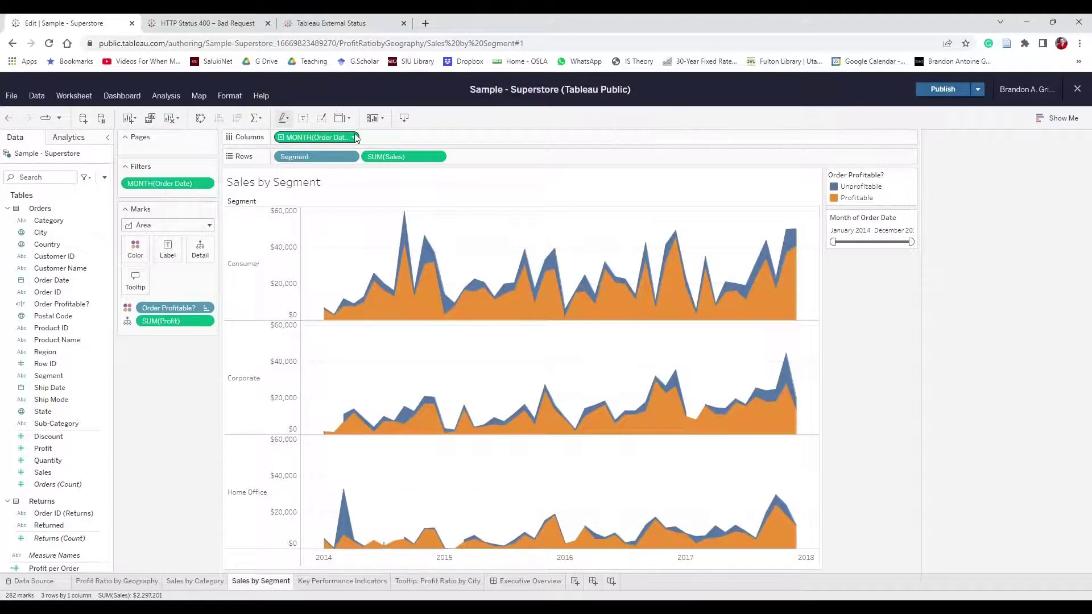
click(209, 184)
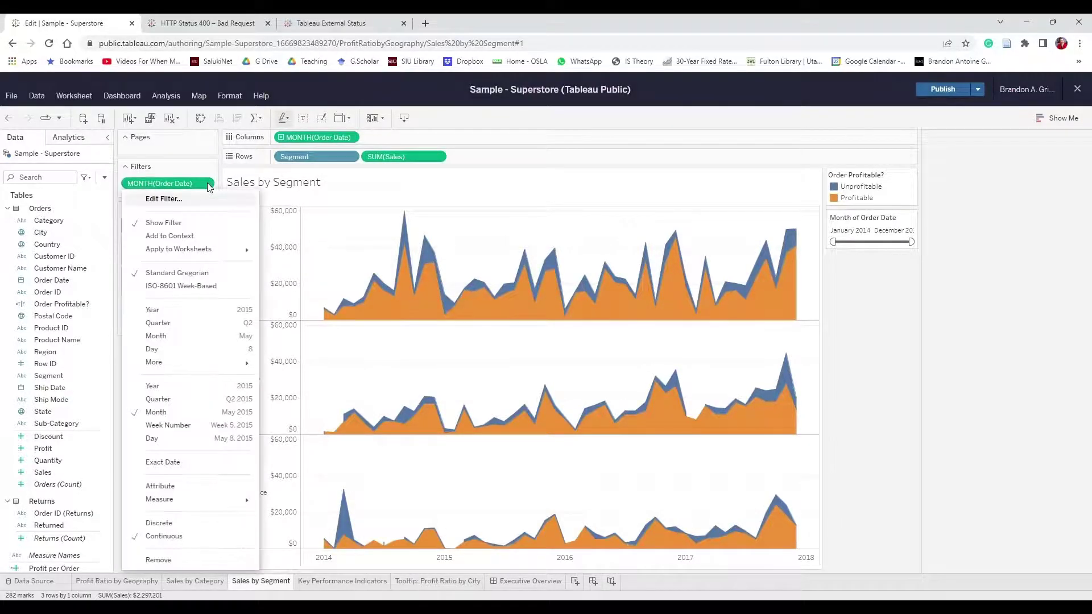
click(180, 223)
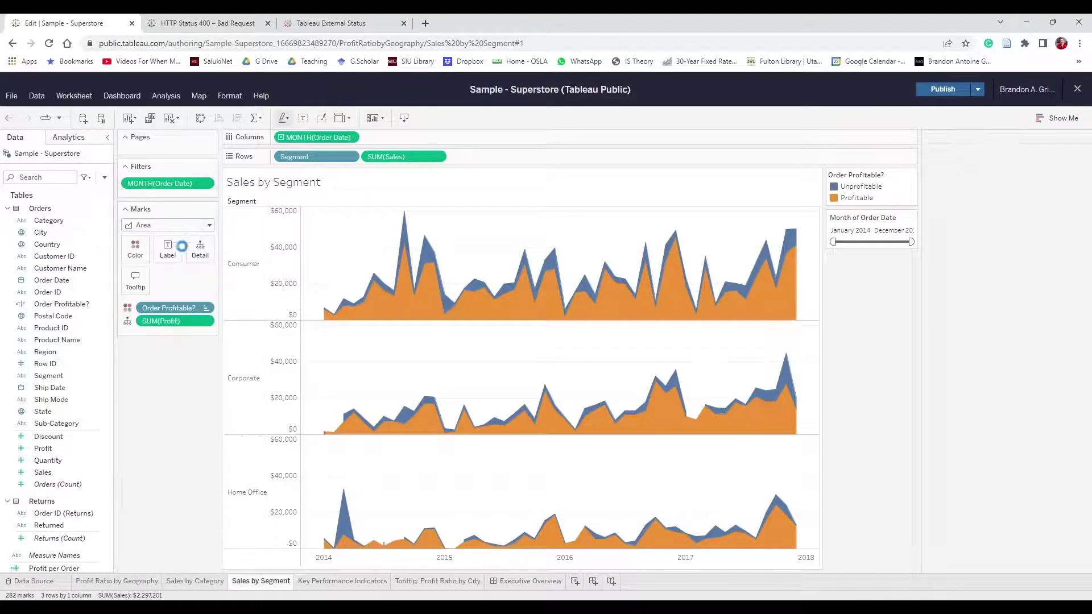
Add an Order Date filter to Sales by Segment as a range of dates from 1/3/2014 to 12/30/2017
scroll(63, 436, down, 1)
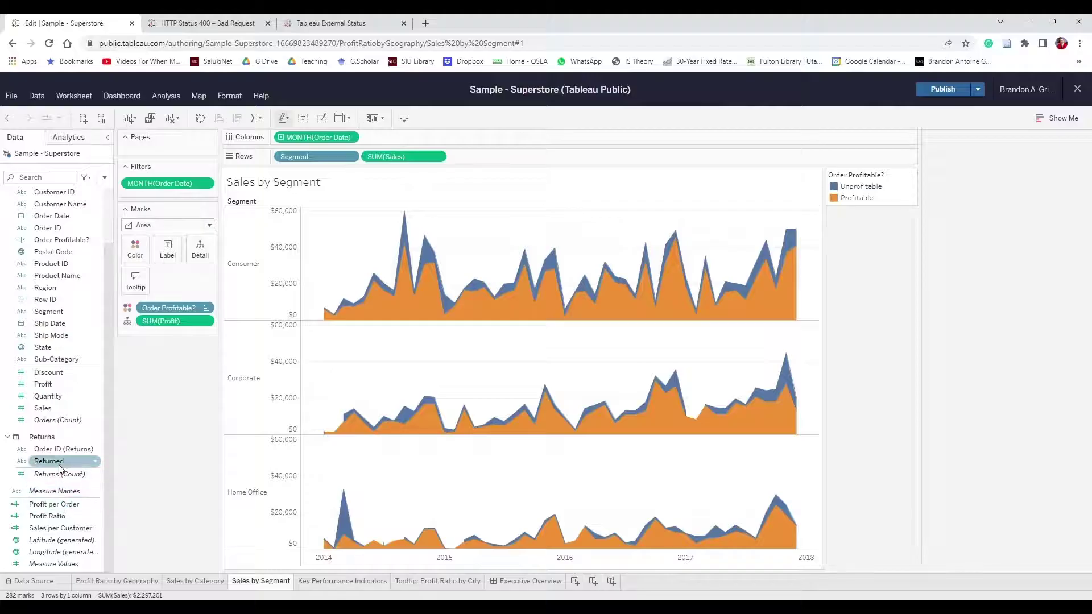
drag(57, 214, 176, 187)
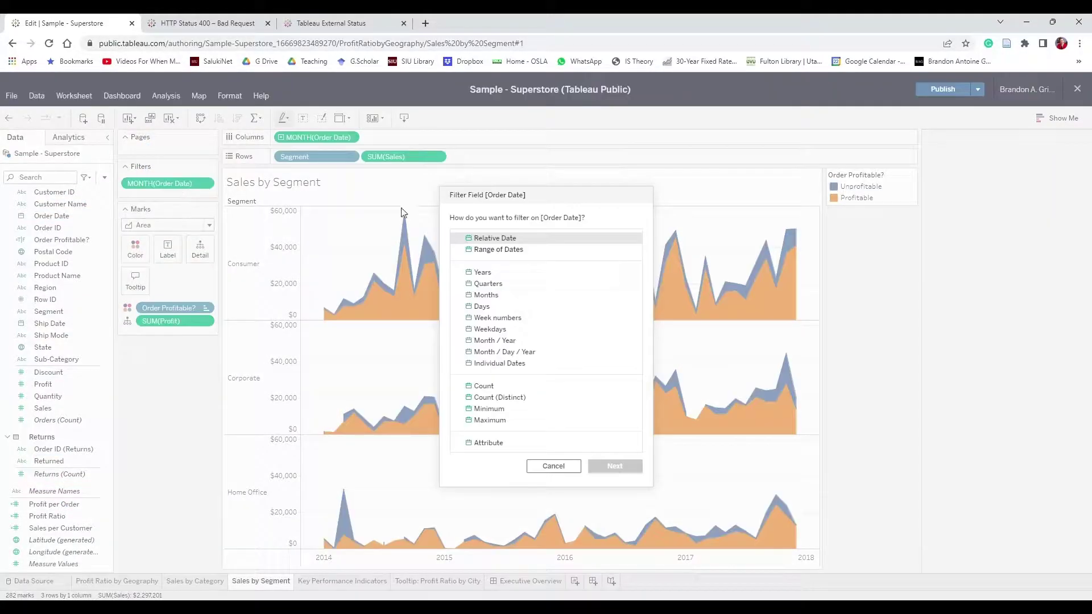
click(511, 240)
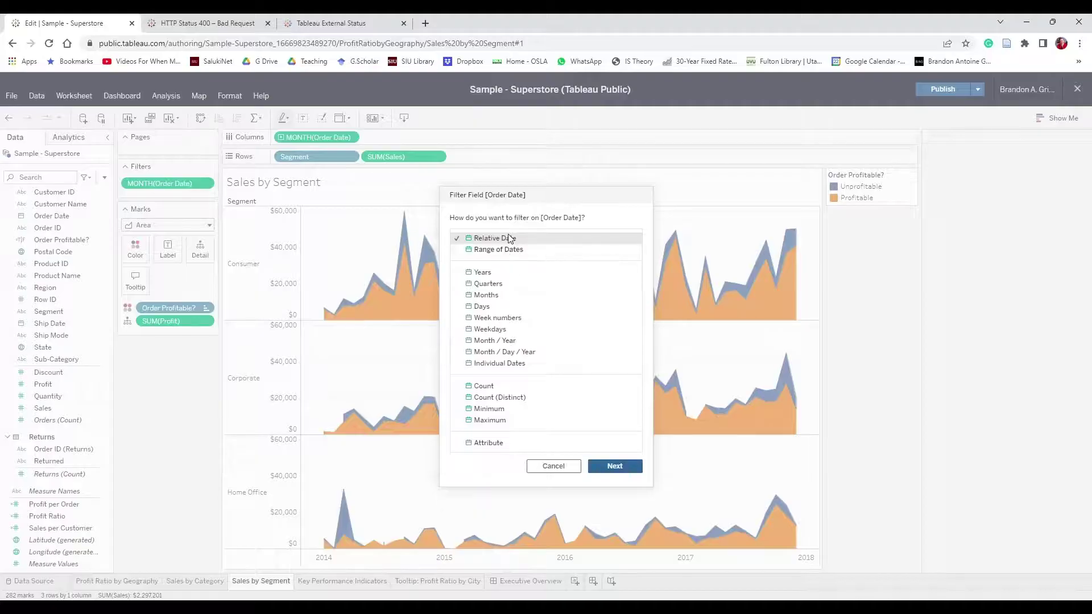
click(511, 249)
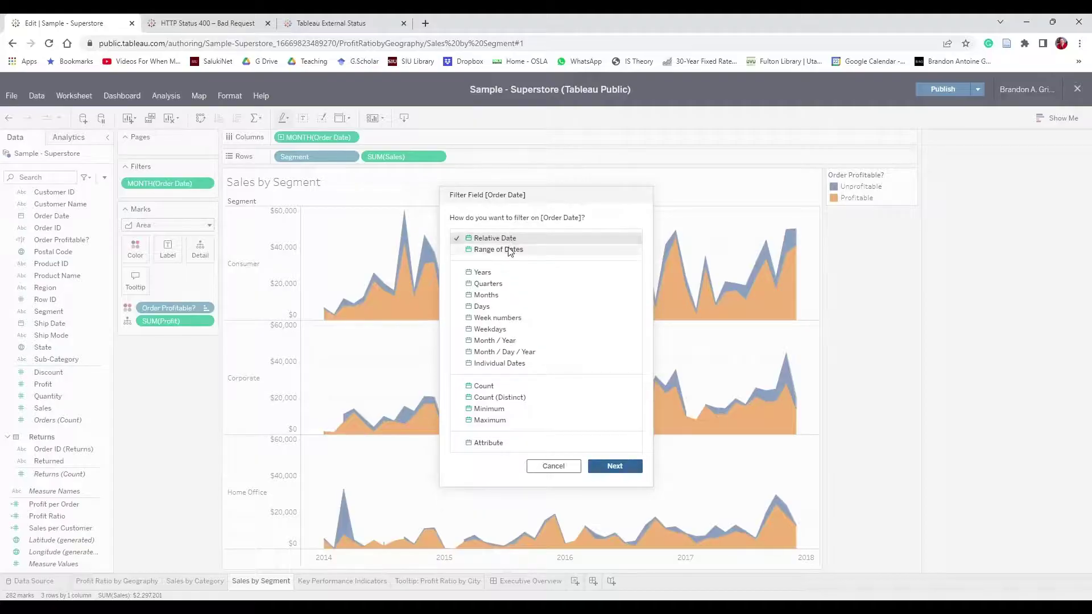
click(616, 468)
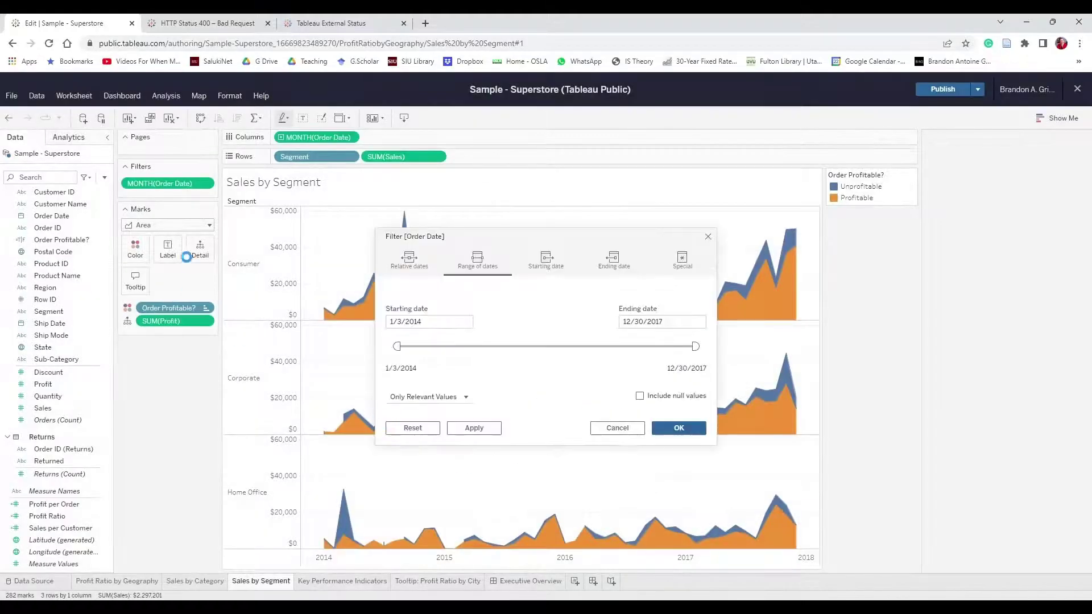
click(686, 430)
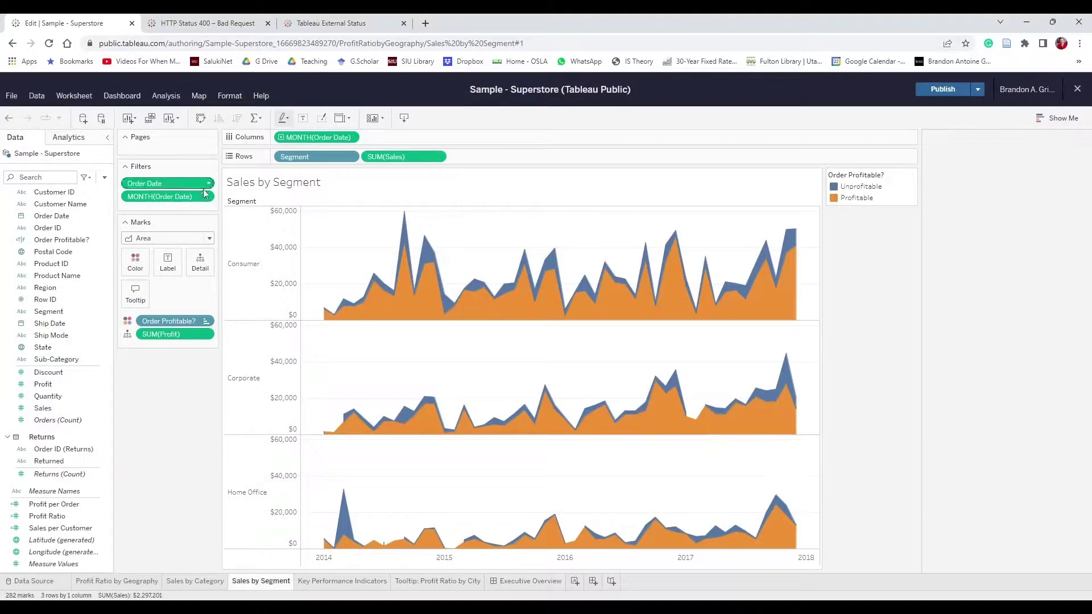
Remove the MONTH(Order Date) filter from Sales by Segment and show the Order Date filter control
click(208, 198)
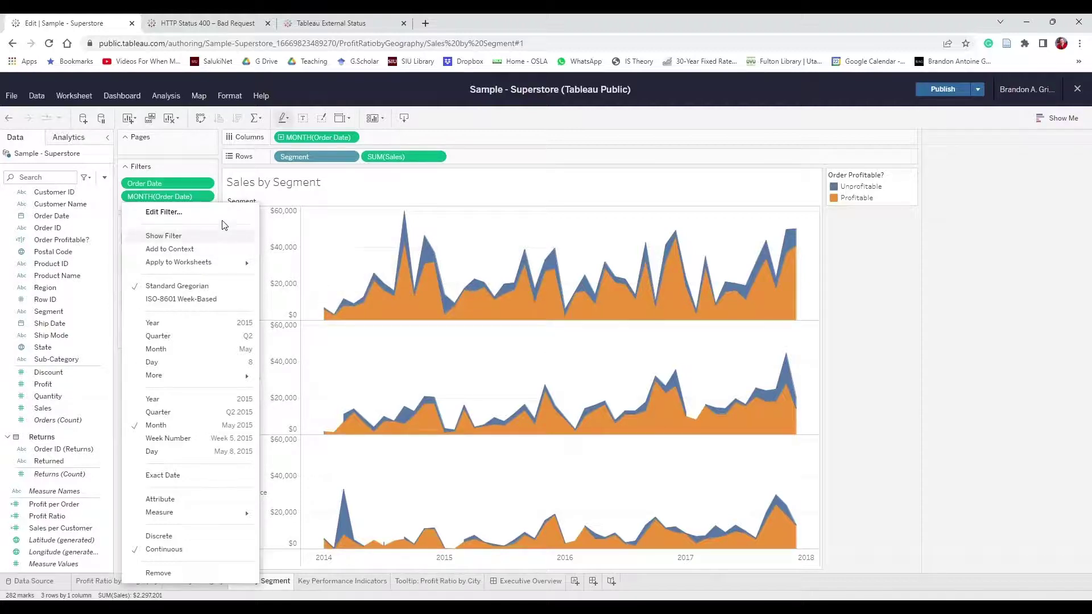
click(173, 573)
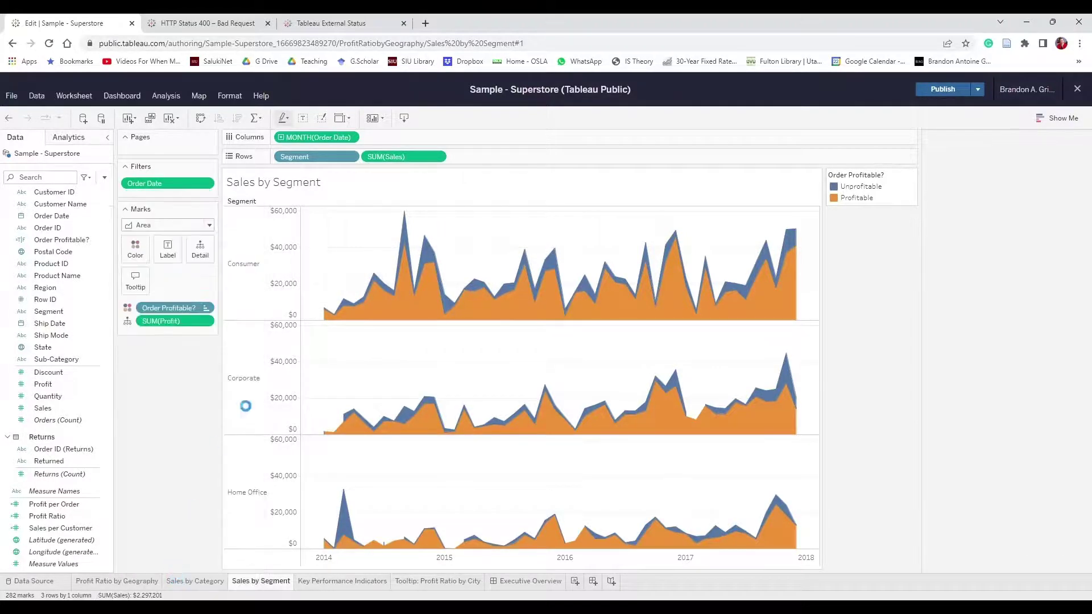
click(208, 184)
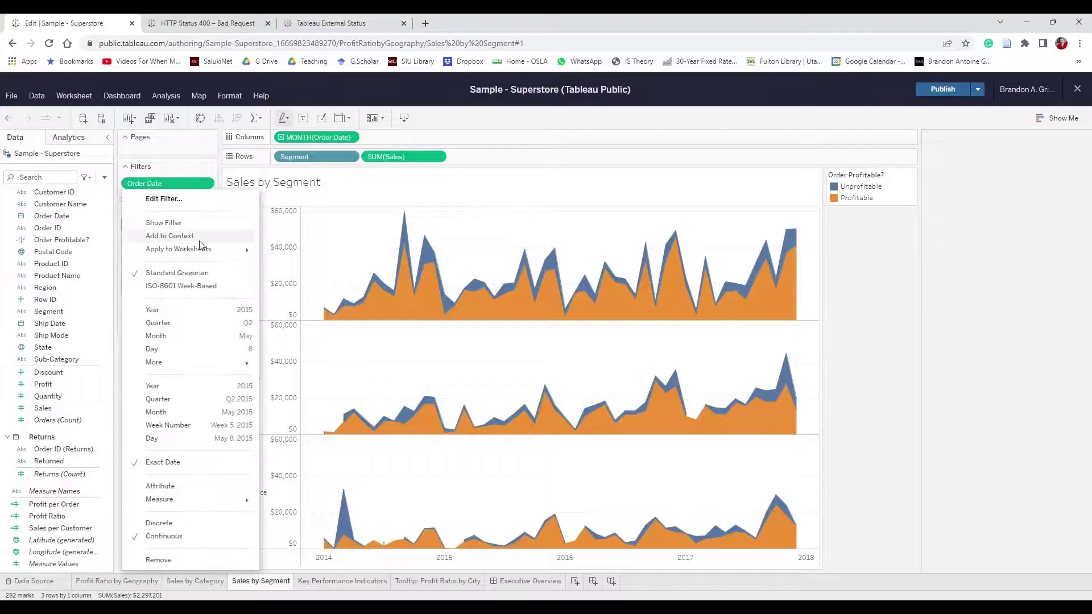
click(191, 222)
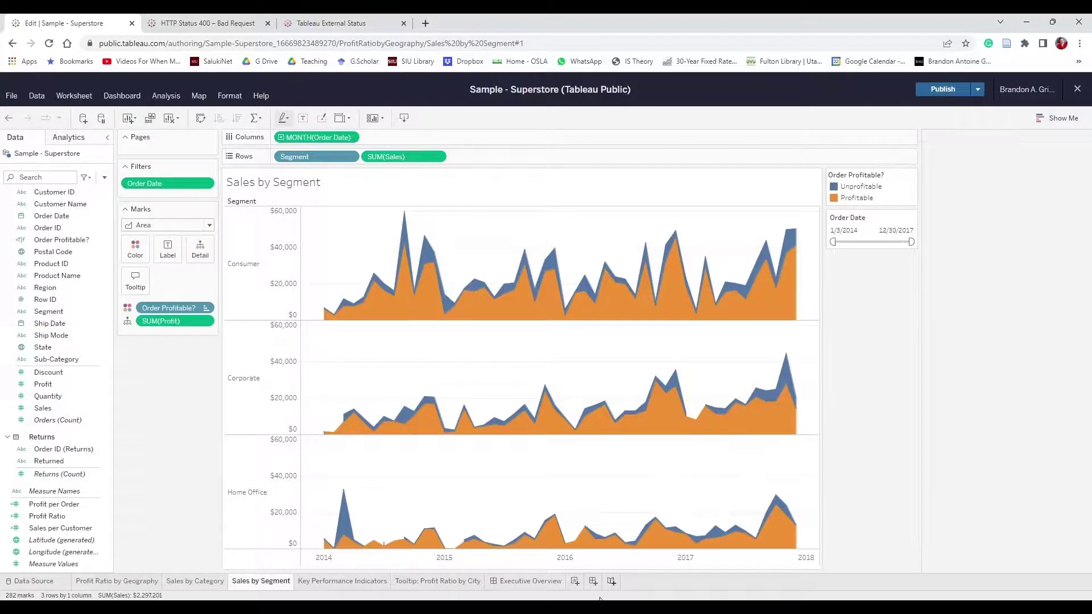
Remove the Month of Order Date filter from the Executive Overview dashboard
click(553, 581)
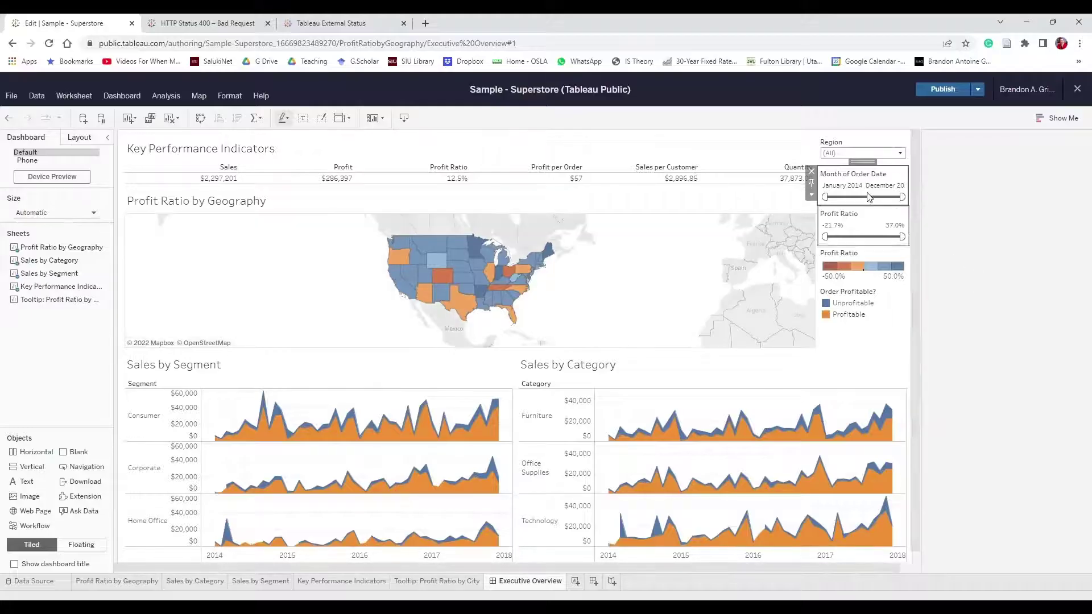
click(870, 180)
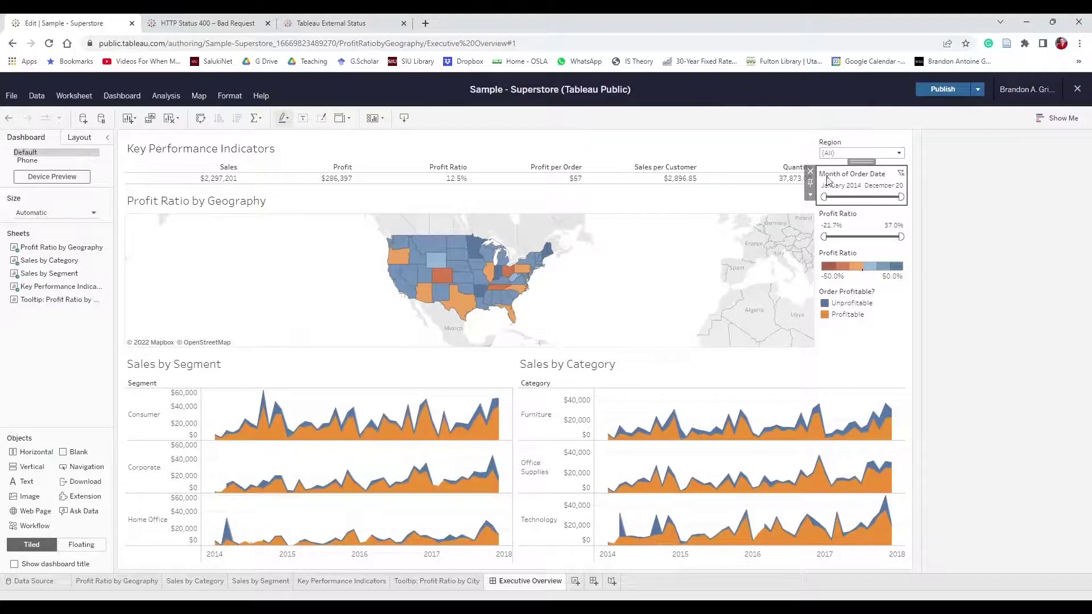
click(811, 171)
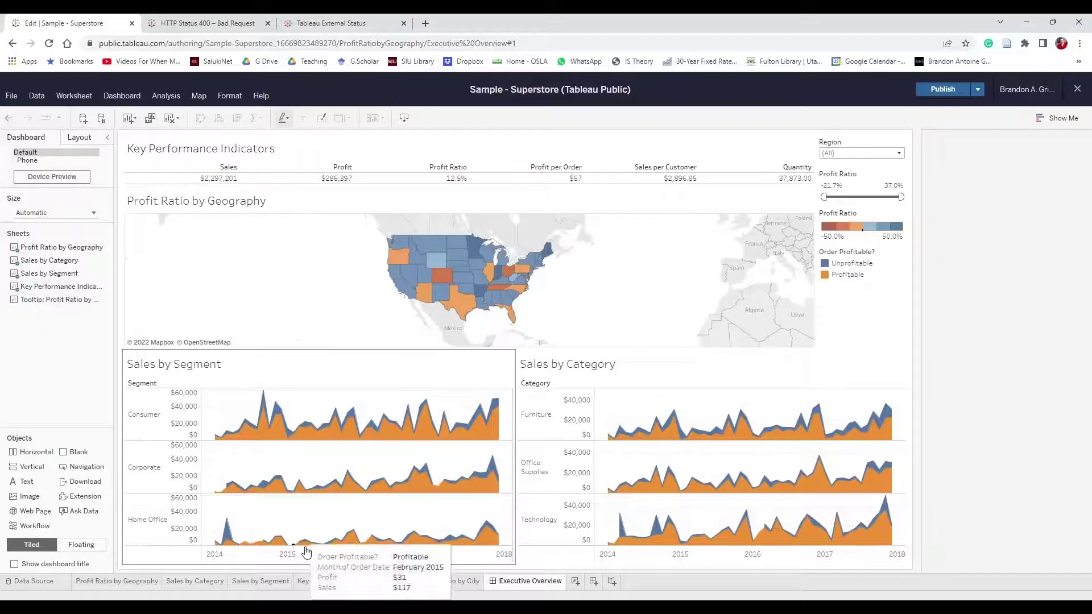
Remove the Sales by Segment sheet from the dashboard and add it back beside Sales by Category to bring in its Order Date filter
click(281, 581)
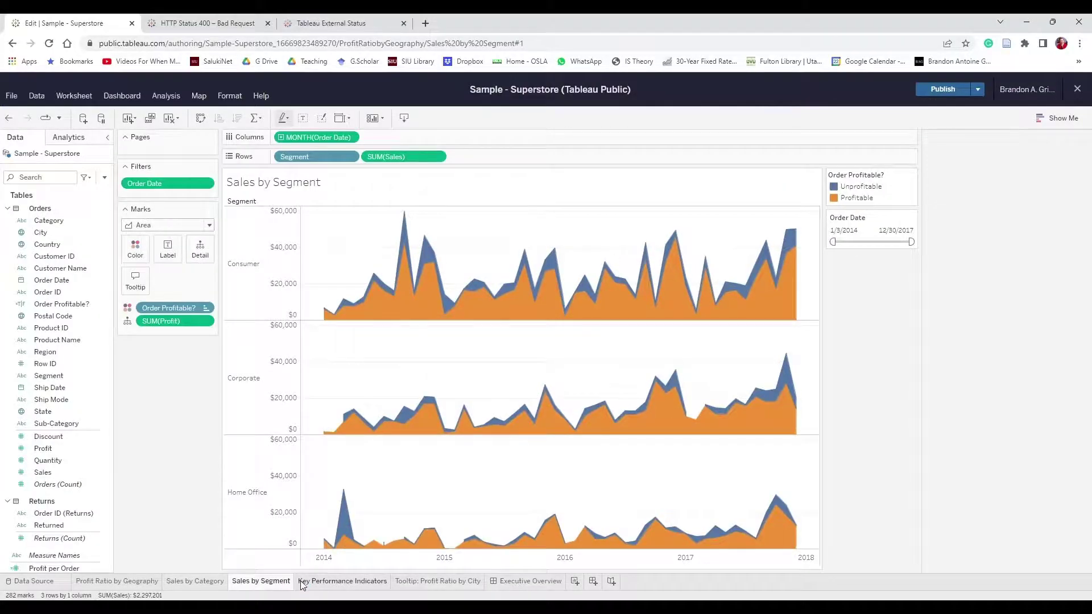
click(534, 582)
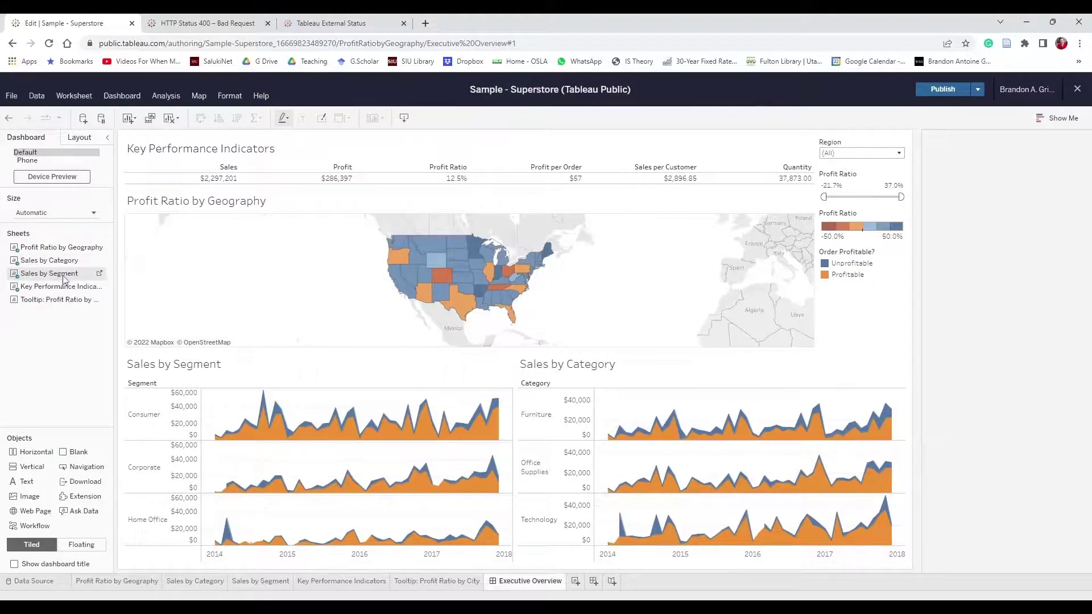
click(47, 273)
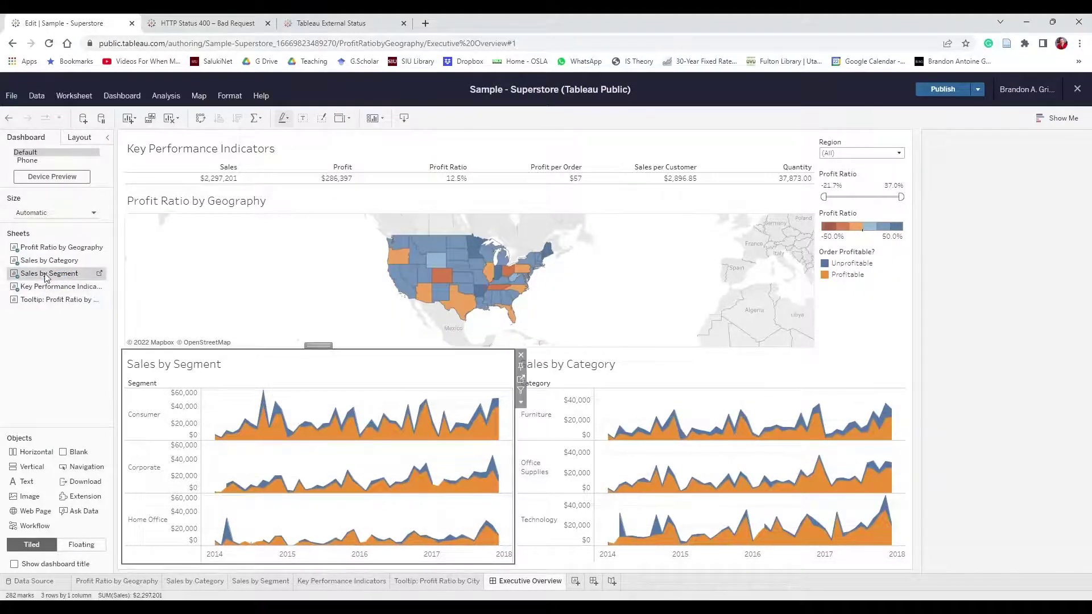
click(521, 402)
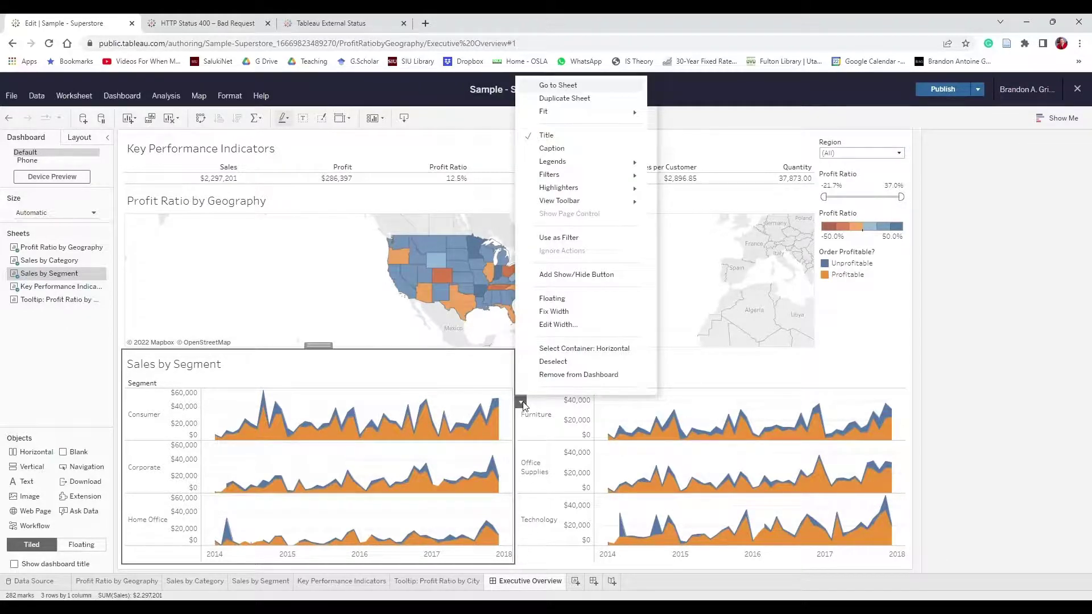
click(522, 402)
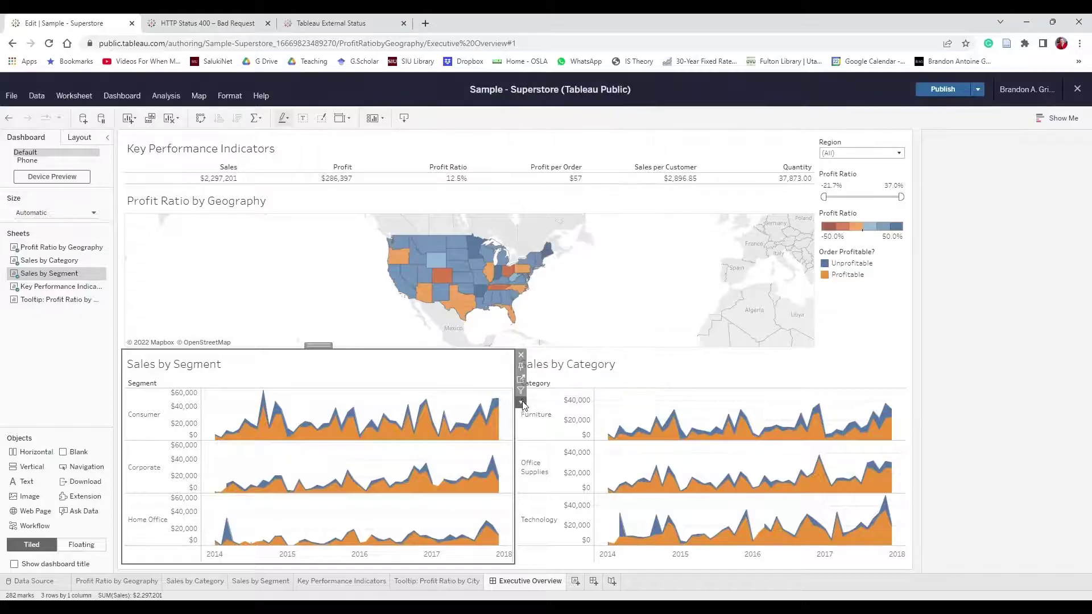
click(520, 356)
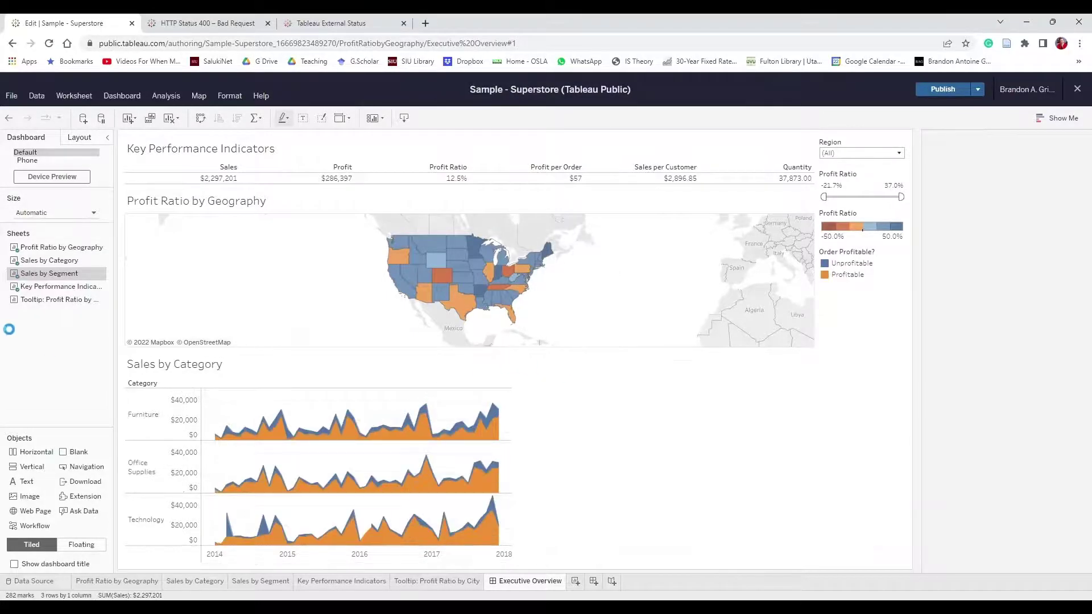
drag(55, 275, 149, 447)
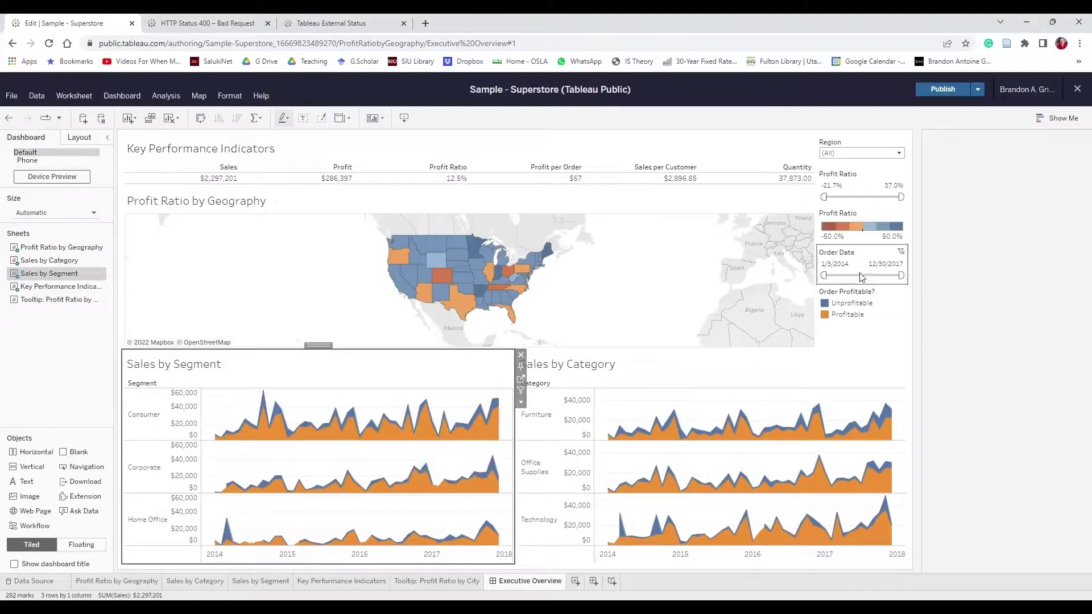
Move the Order Date filter directly below the Region filter and remove the Order Profitable? legend from the dashboard
click(866, 256)
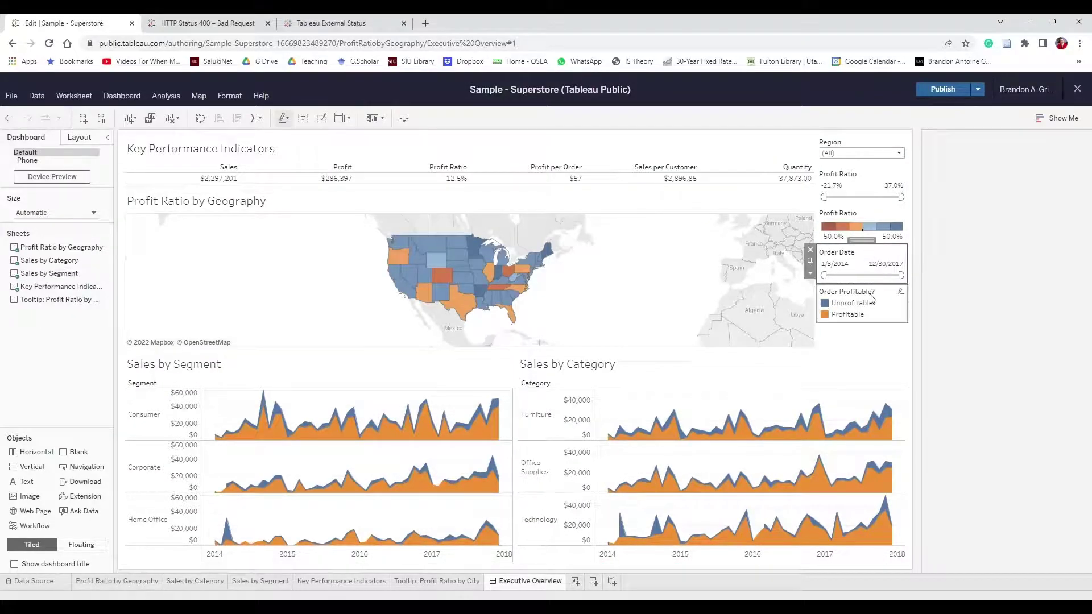
drag(862, 239, 864, 172)
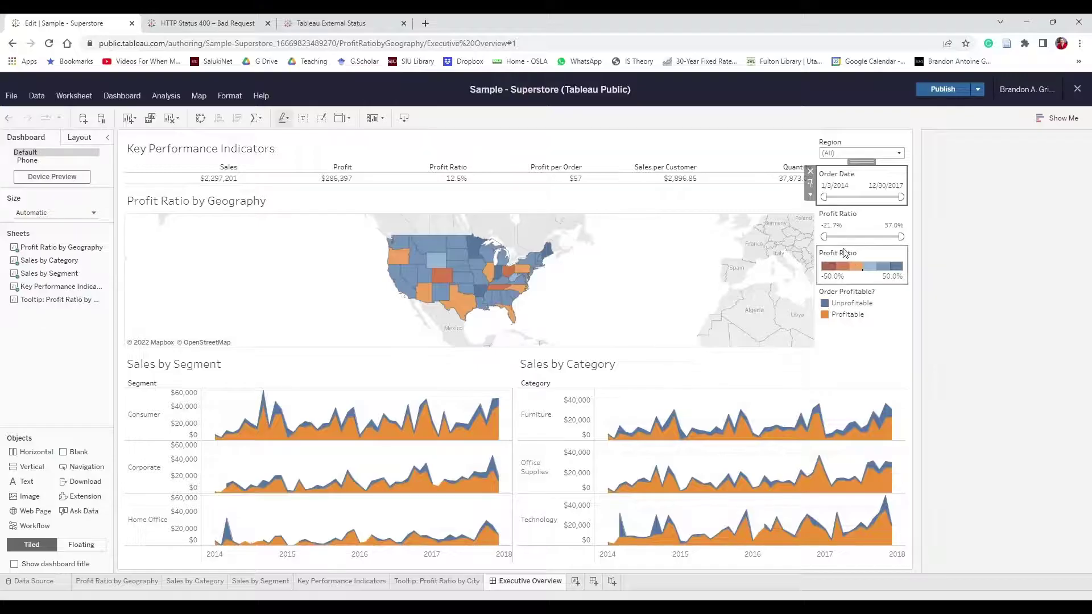
click(890, 295)
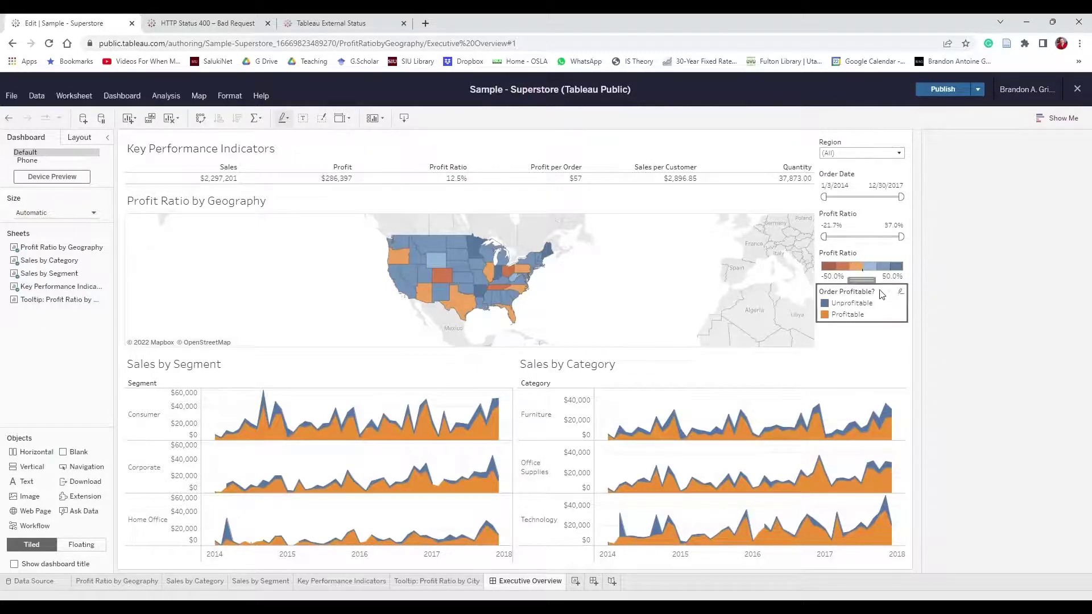
click(810, 290)
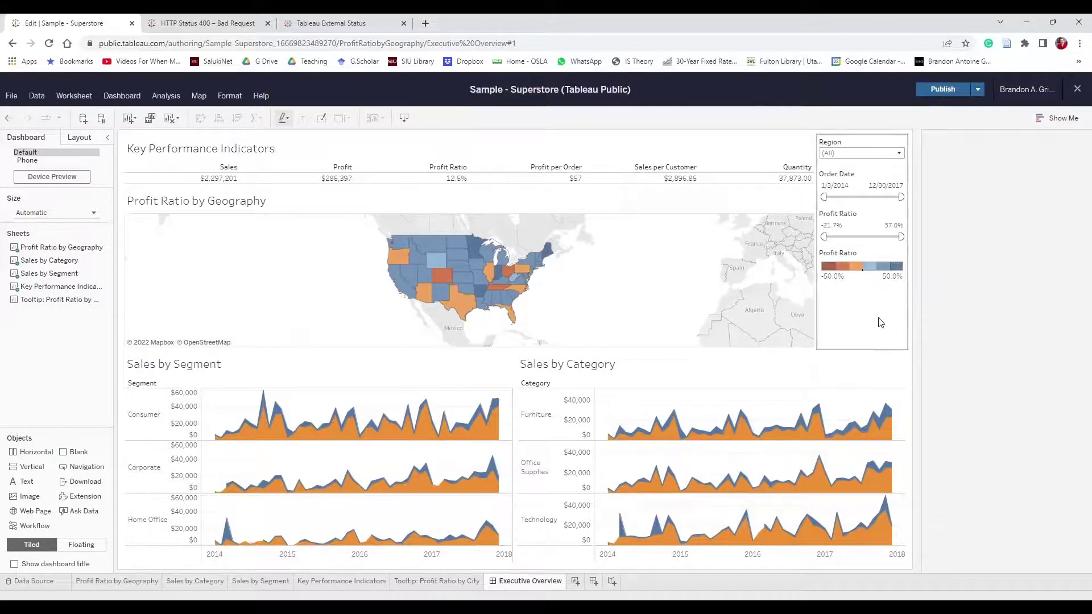
Move the container holding the filters and legend beside the Profit Ratio by Geography map, so the Key Performance Indicators span the full width
click(863, 333)
click(846, 143)
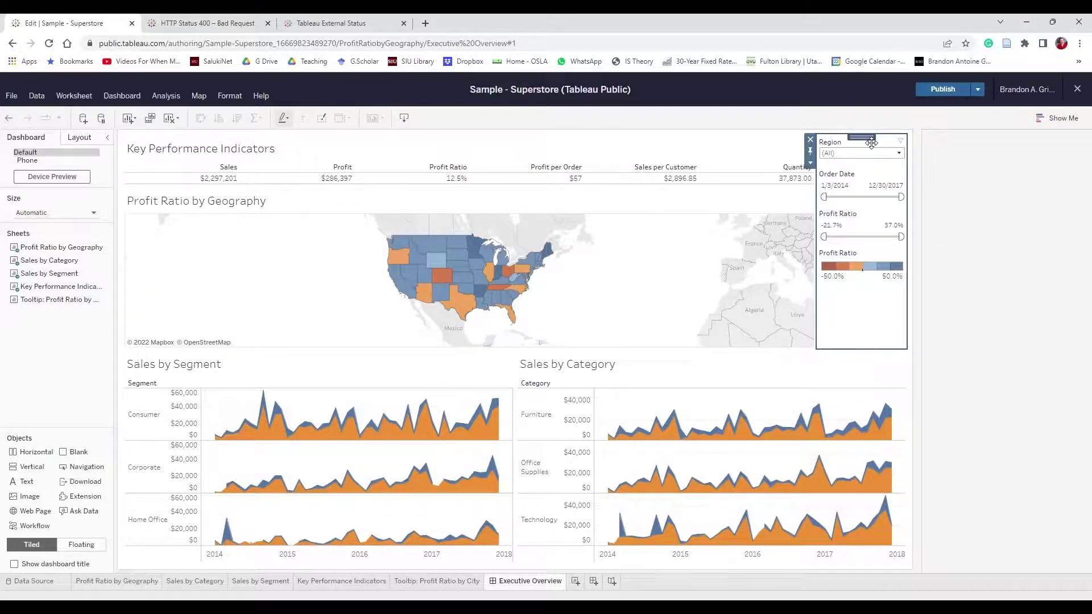
drag(872, 142, 770, 282)
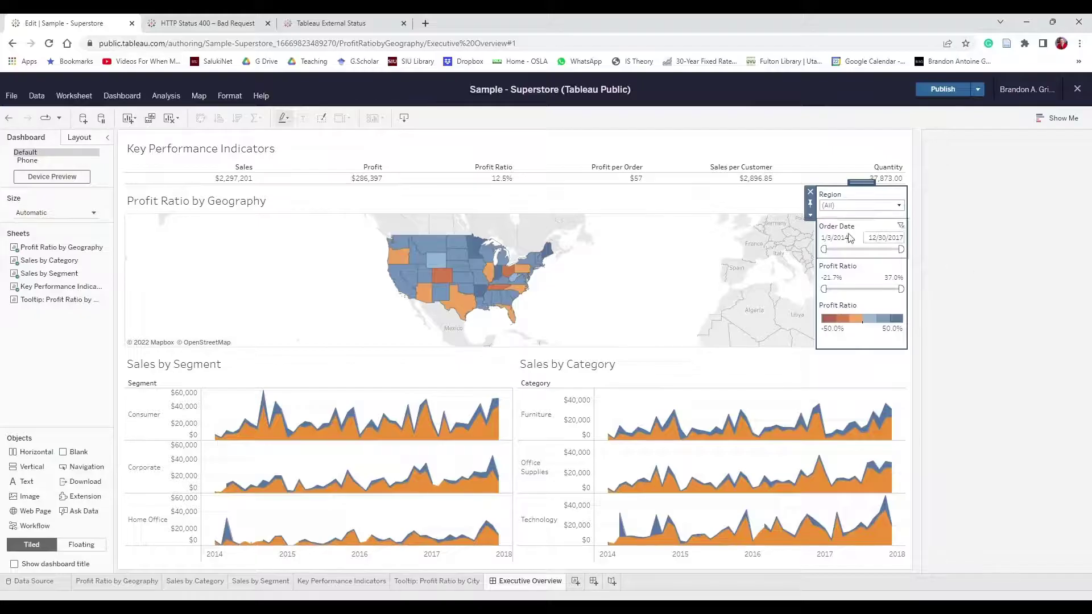
Try the Region filter with Central, inspect the map's states, and set it back to (All)
click(900, 205)
click(859, 230)
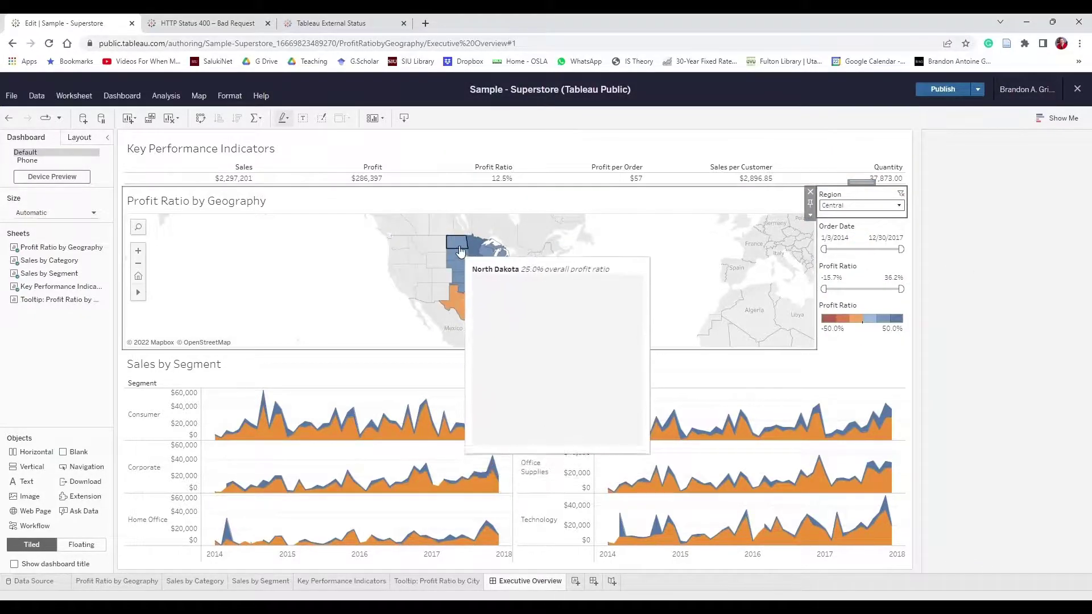
mouse_move(498, 265)
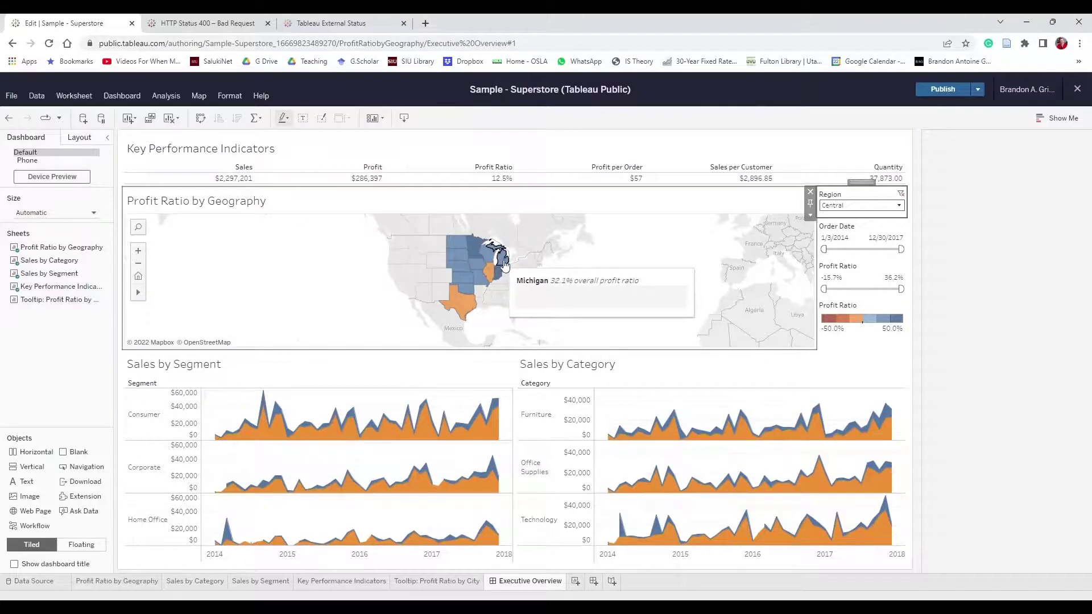
click(885, 206)
click(855, 218)
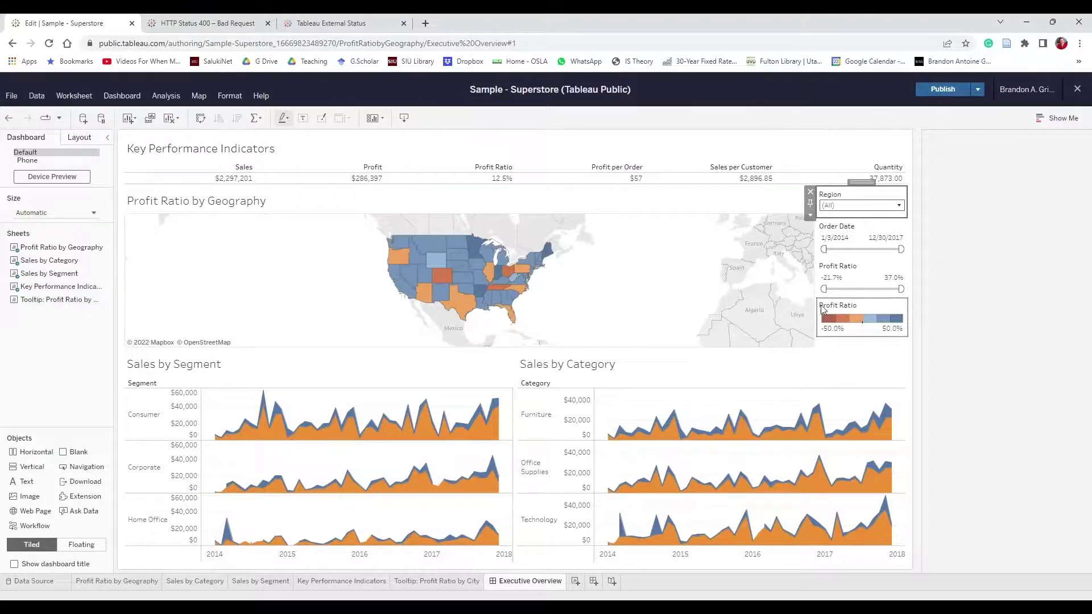
Apply the Region filter to all worksheets using this data source
click(810, 215)
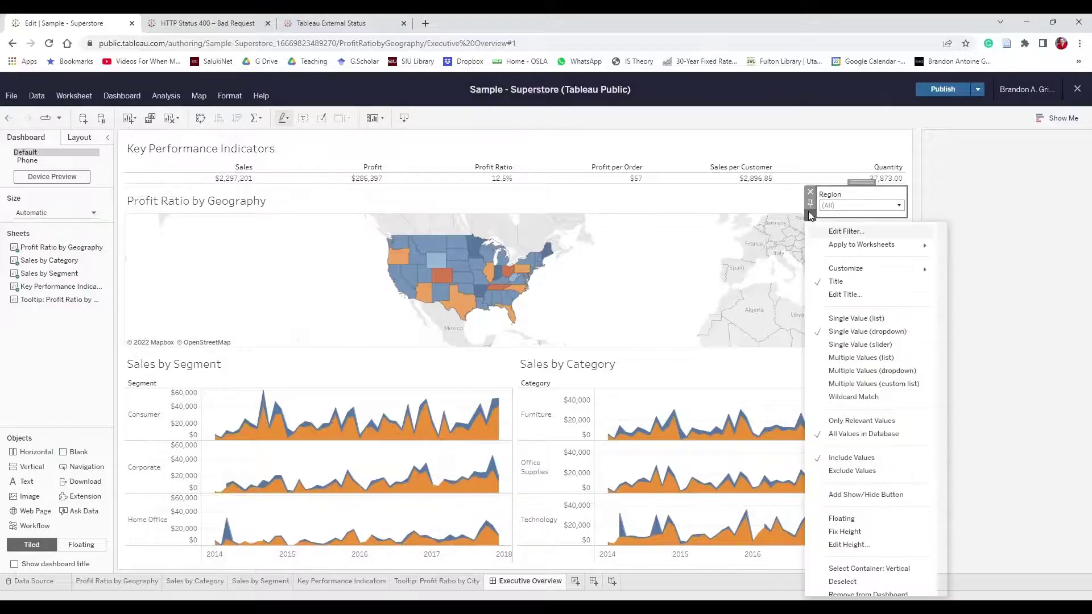
mouse_move(827, 245)
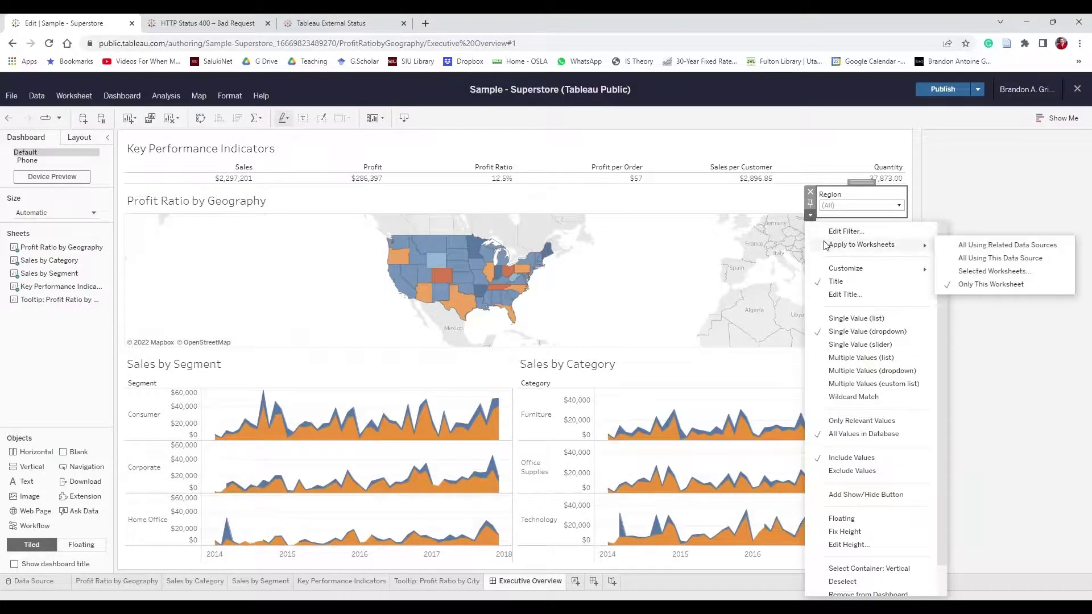
click(973, 259)
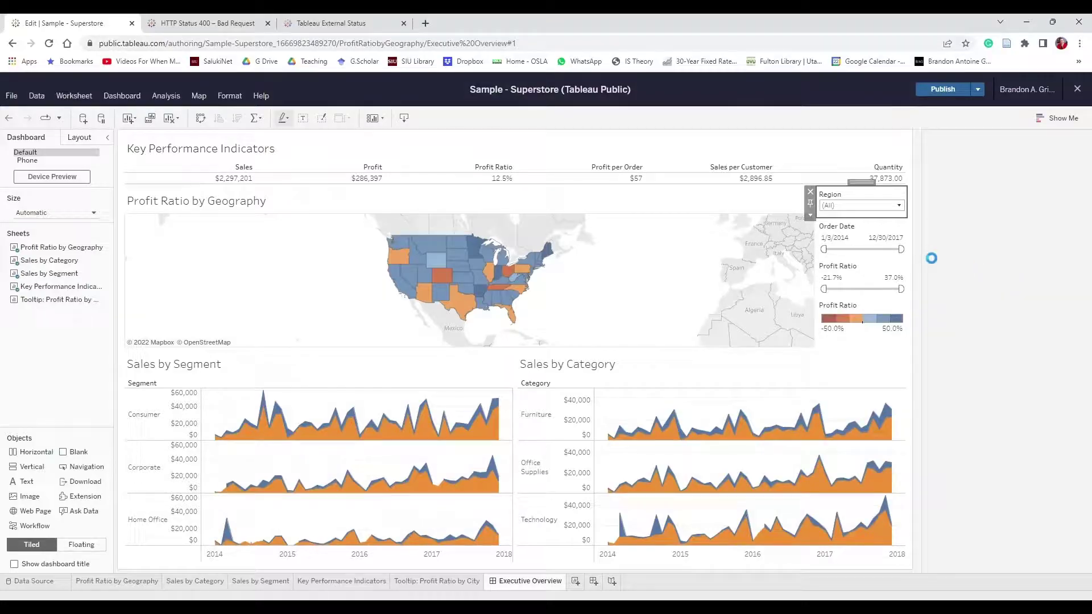
Apply the Order Date filter to all worksheets using this data source
click(841, 231)
click(810, 248)
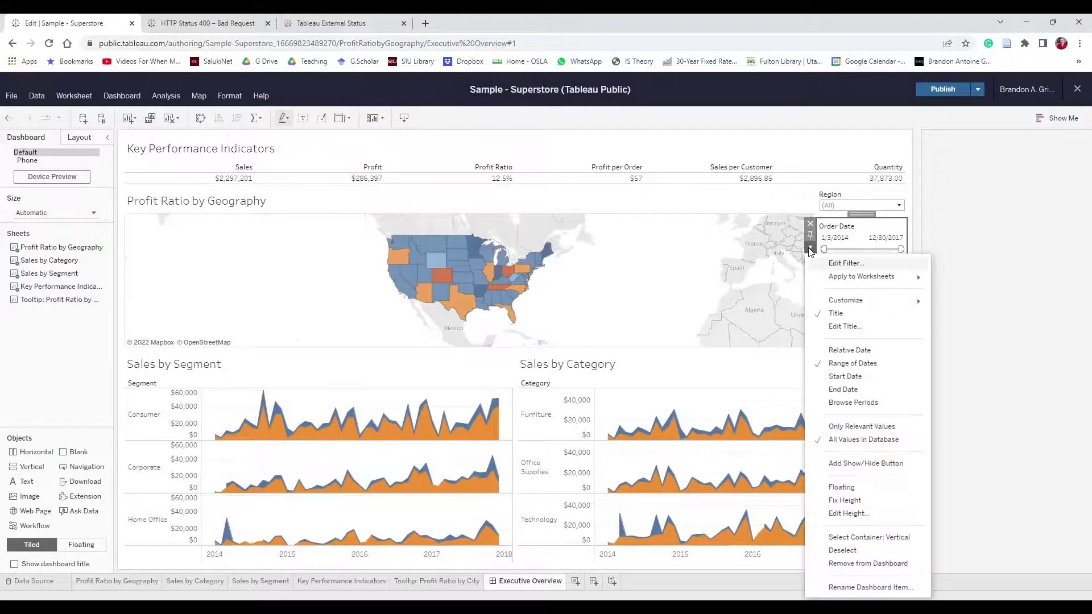
mouse_move(886, 277)
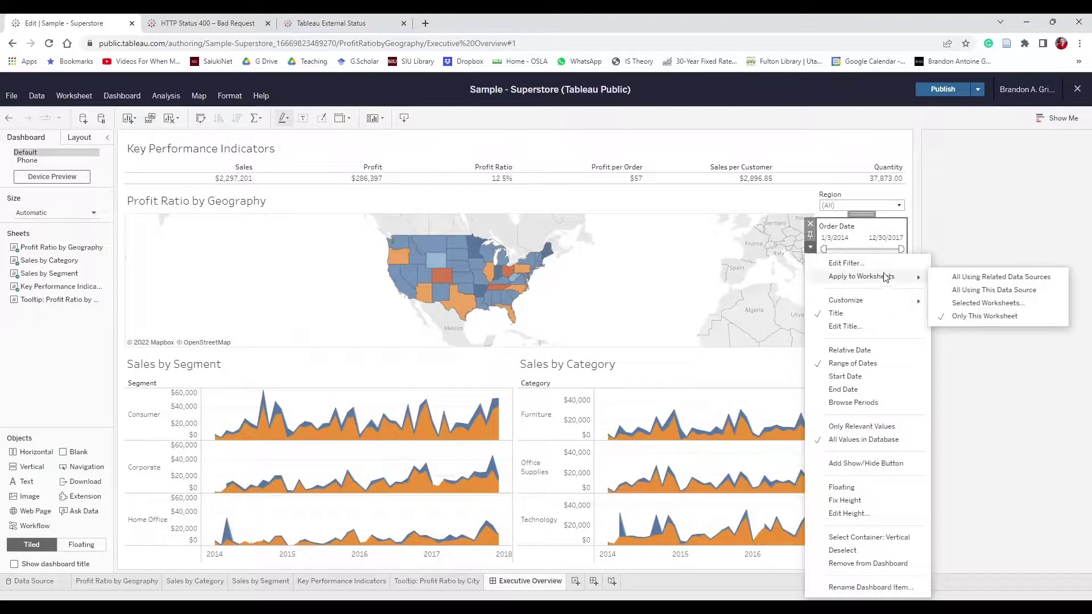
click(972, 295)
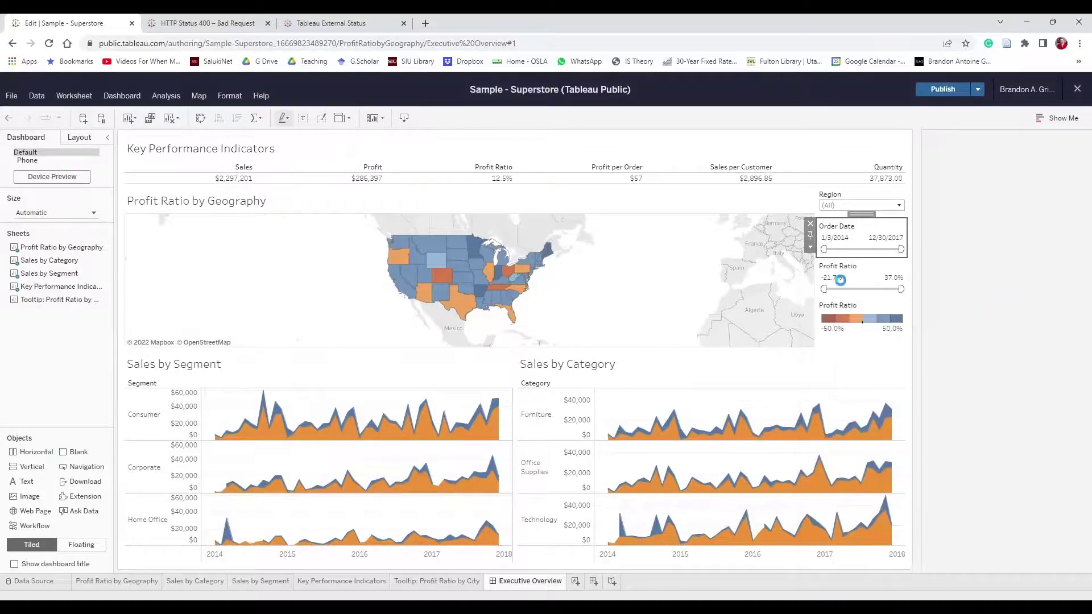
Apply the Profit Ratio range filter to all worksheets using this data source
click(834, 272)
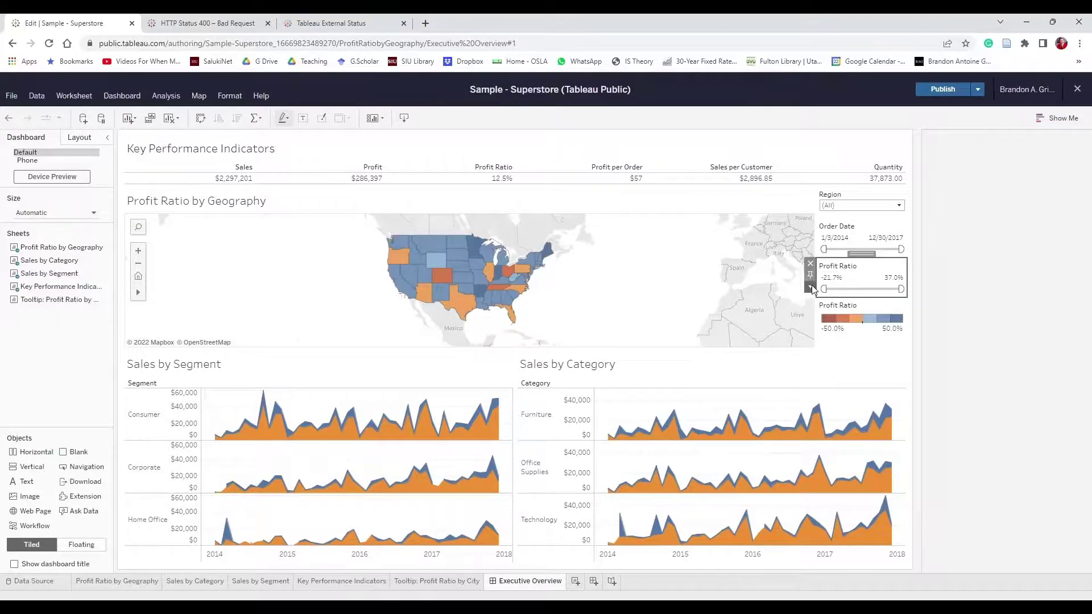
click(810, 287)
mouse_move(887, 316)
click(940, 319)
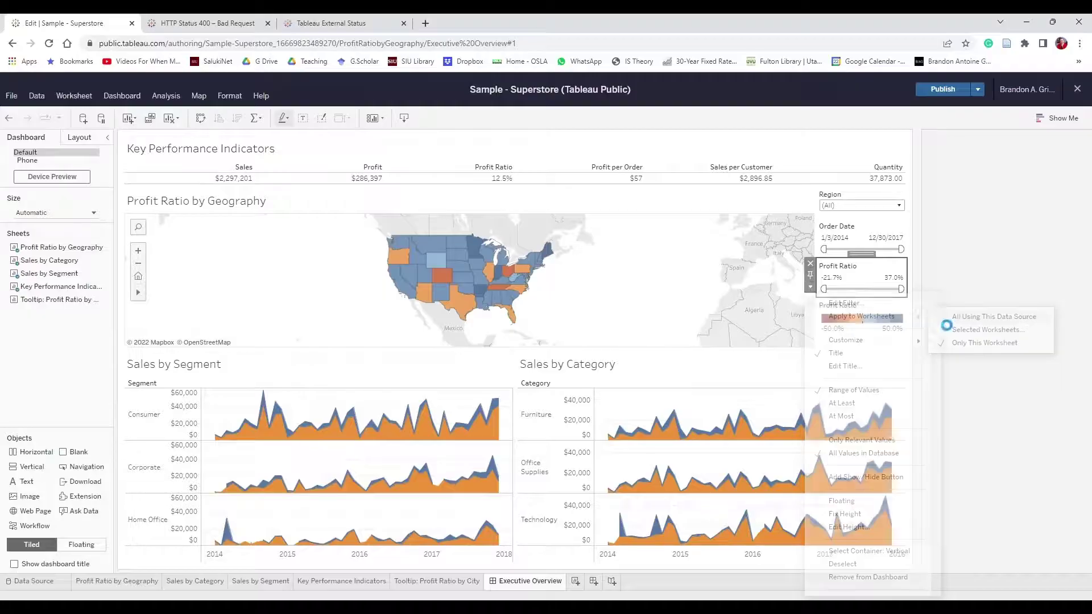
click(815, 310)
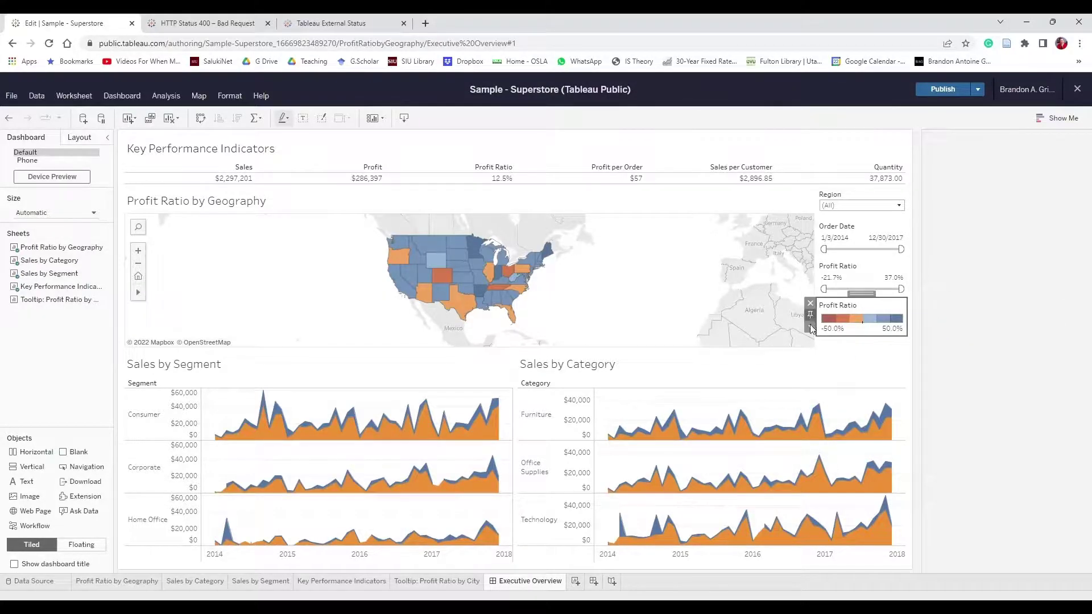
click(811, 327)
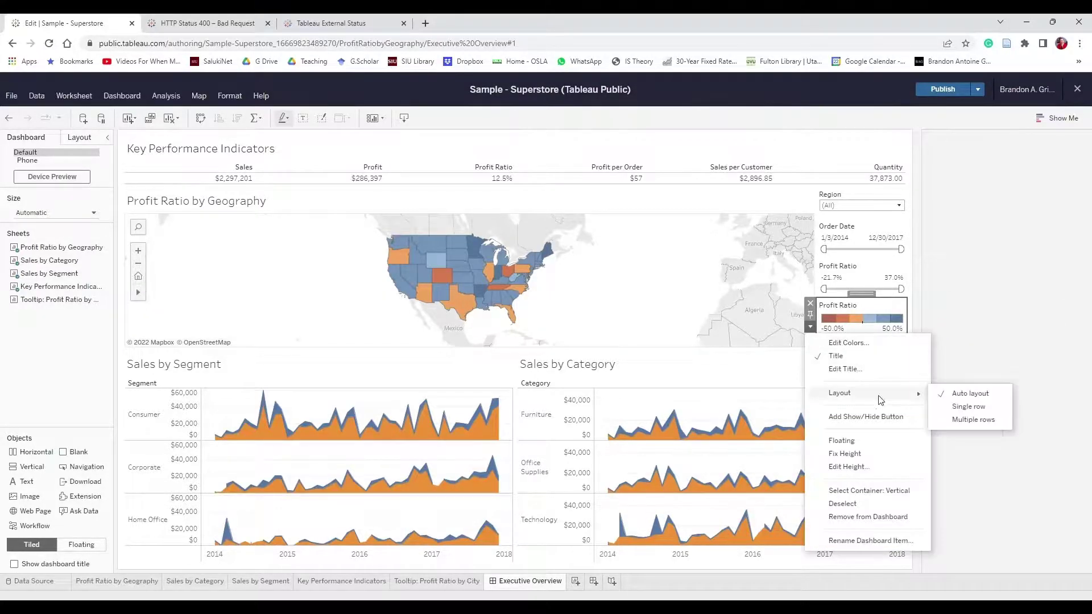
click(950, 275)
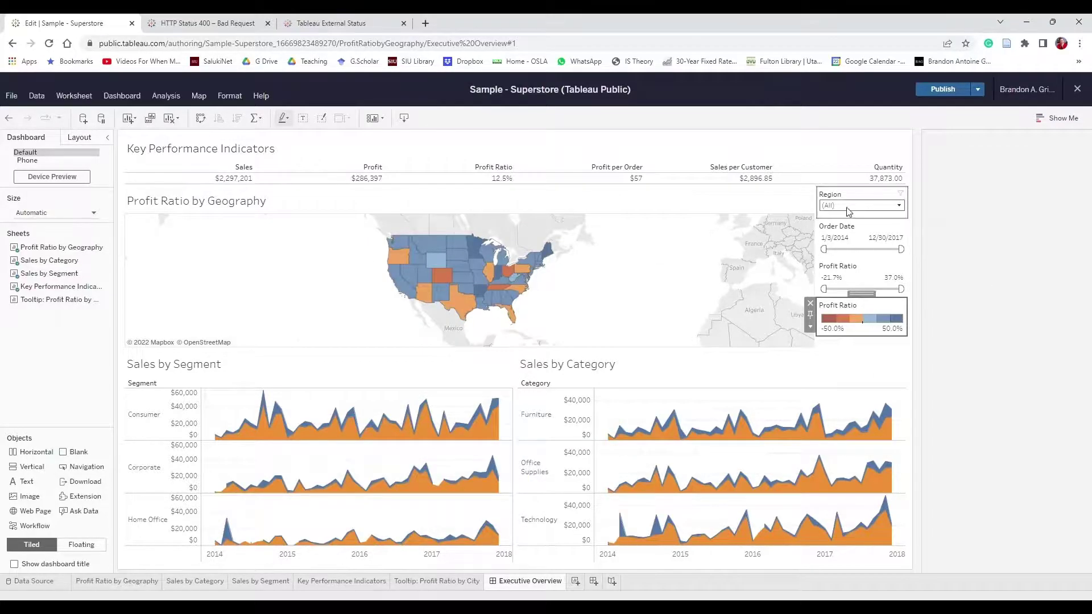
Select and deselect Minnesota on the map to check how the segment and category charts respond
click(474, 259)
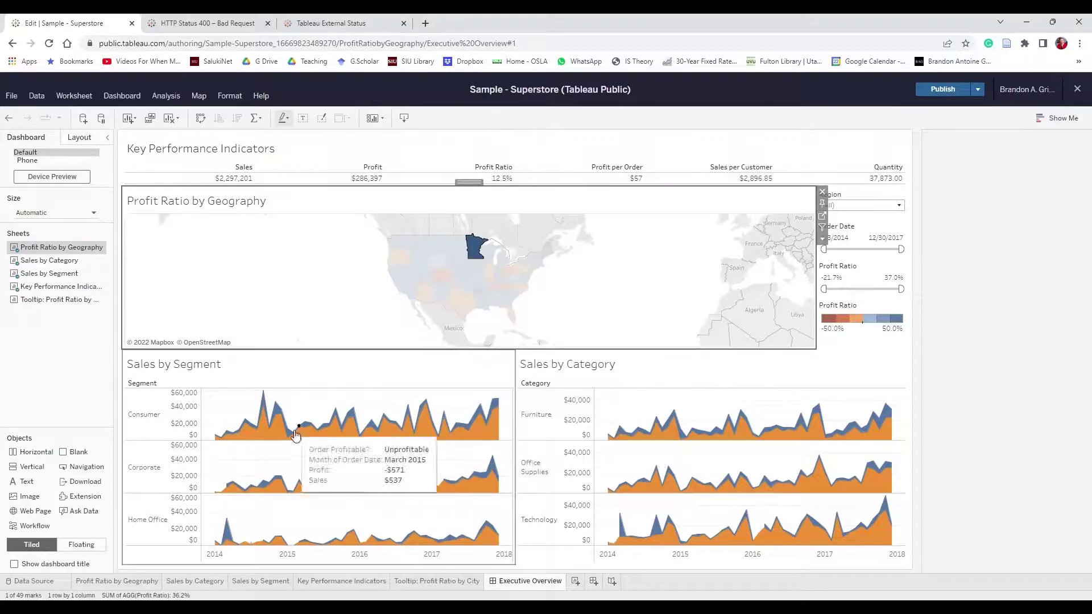
click(472, 249)
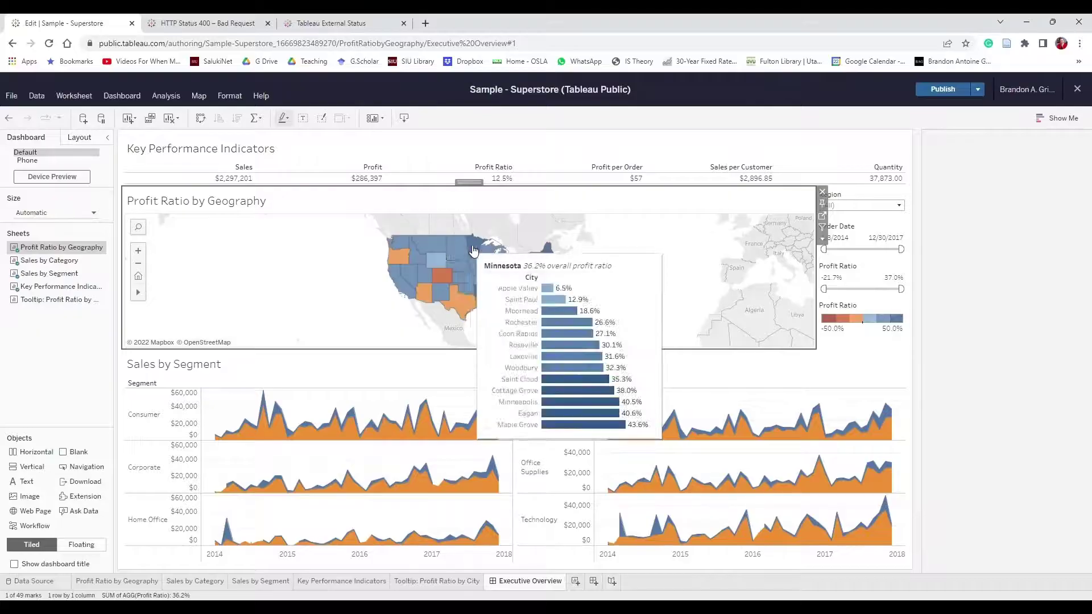
Add a dashboard filter action named State Filter with Profit Ratio by Geography as its only source sheet
click(166, 95)
click(168, 94)
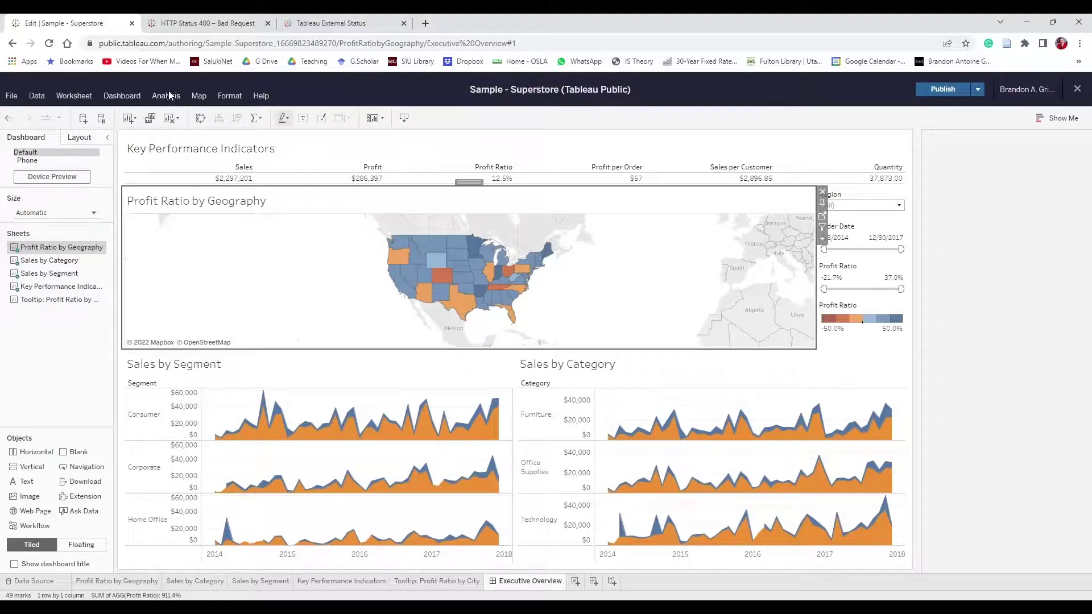
click(108, 94)
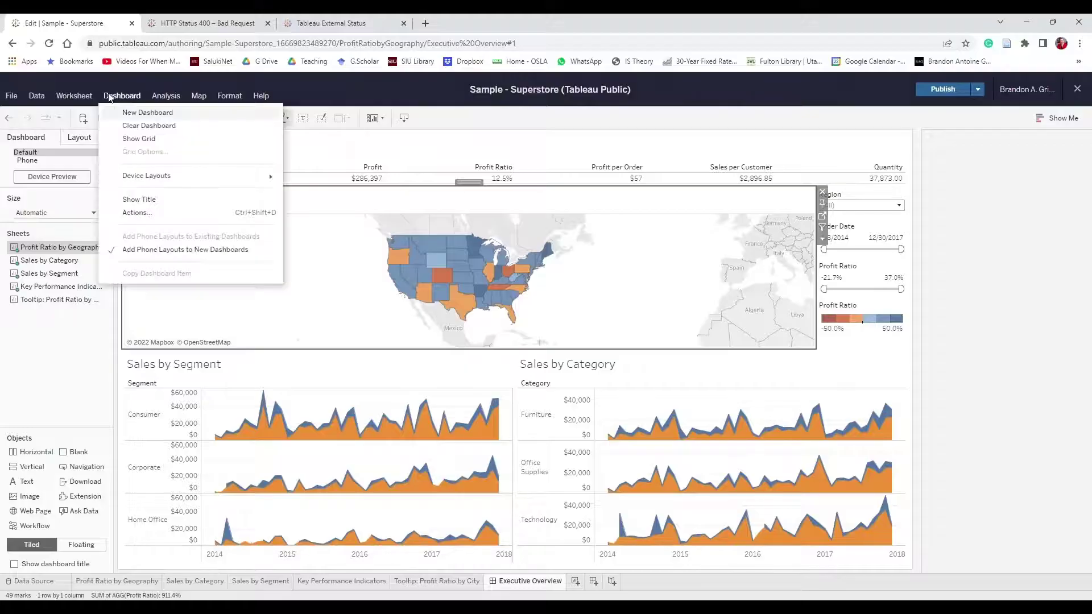
click(138, 213)
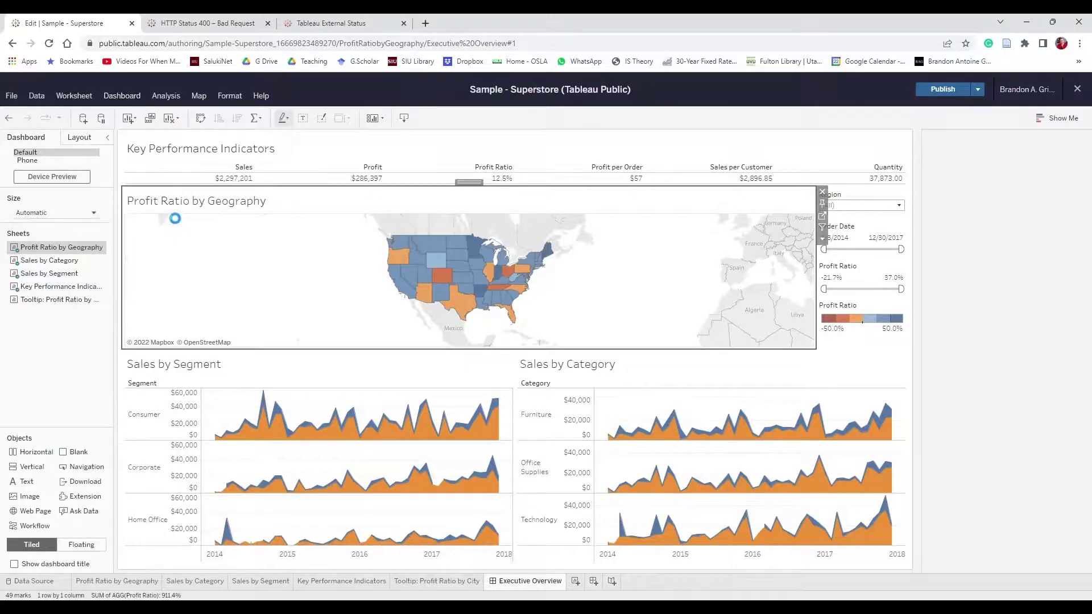
click(409, 412)
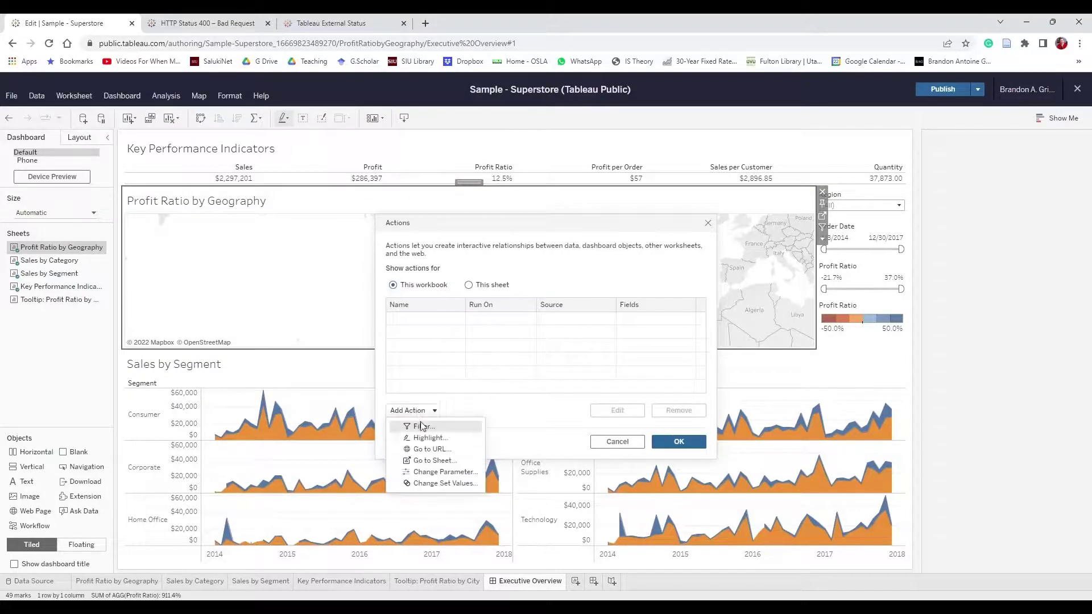
click(422, 428)
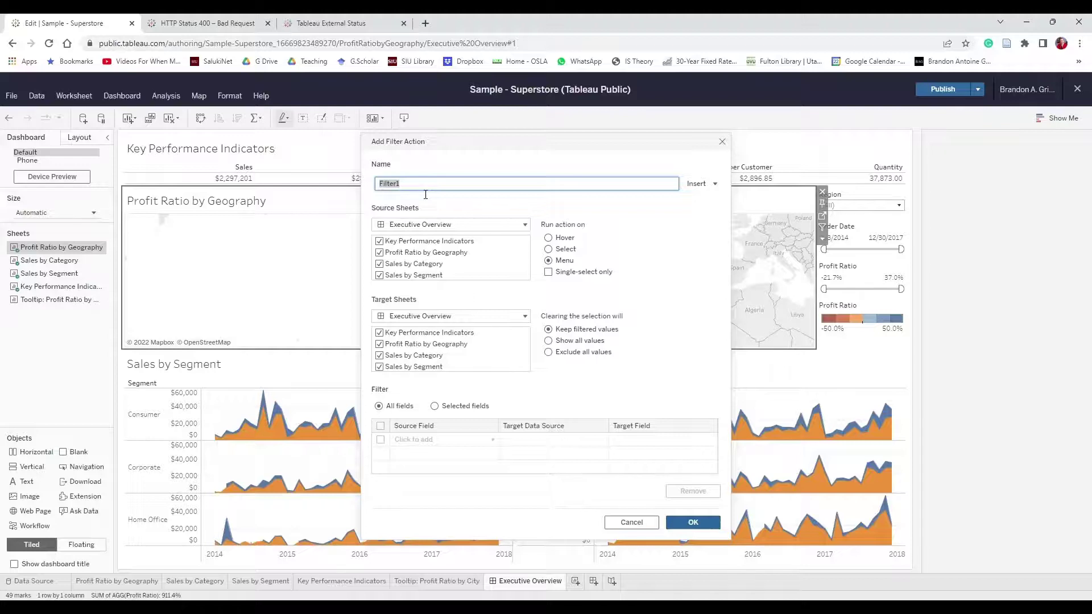
text(State)
click(379, 241)
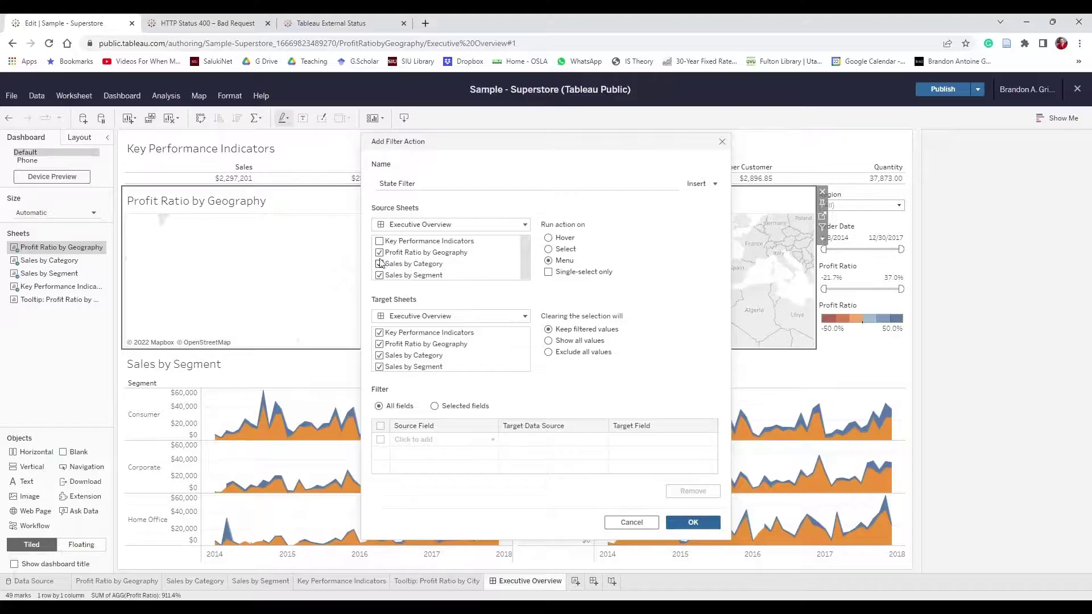
click(379, 264)
Run the action on Select, exclude Profit Ratio by Geography from the targets, show all values on clearing, and filter only on the State field
click(434, 406)
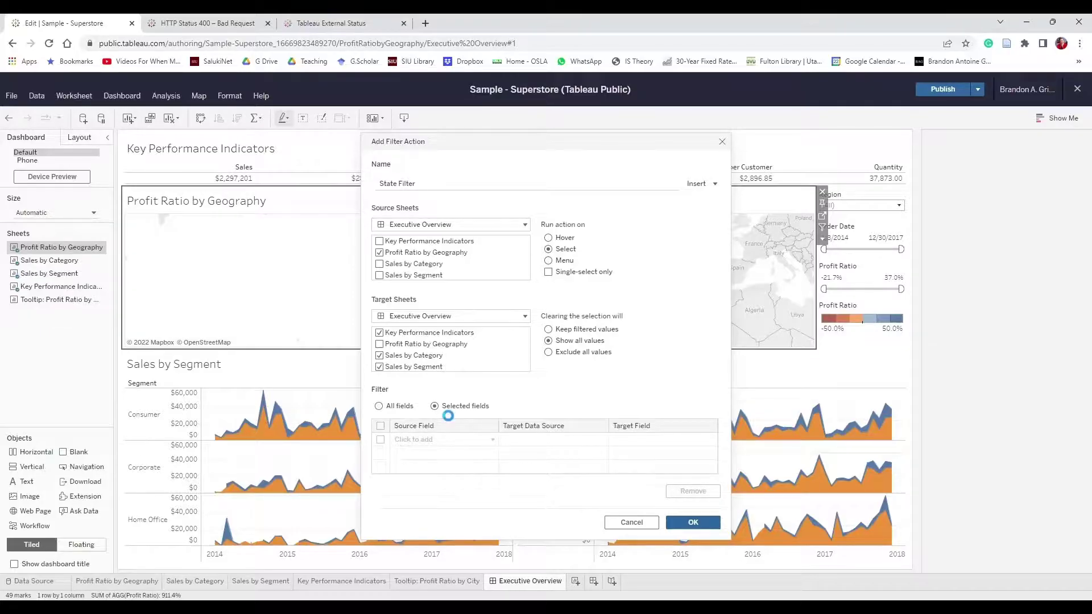
click(492, 440)
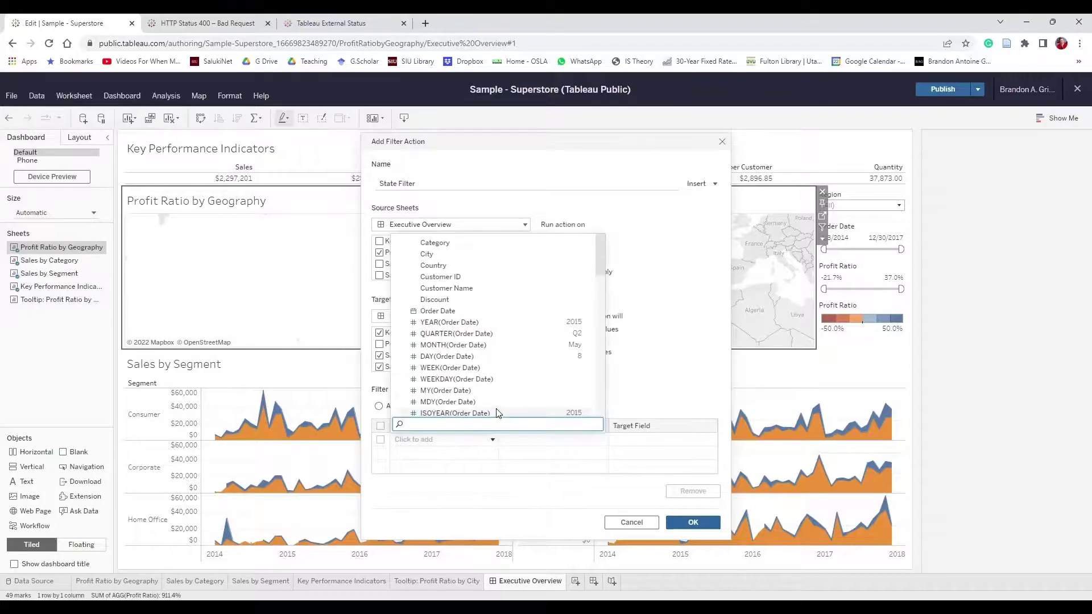
scroll(494, 411, down, 10)
click(479, 395)
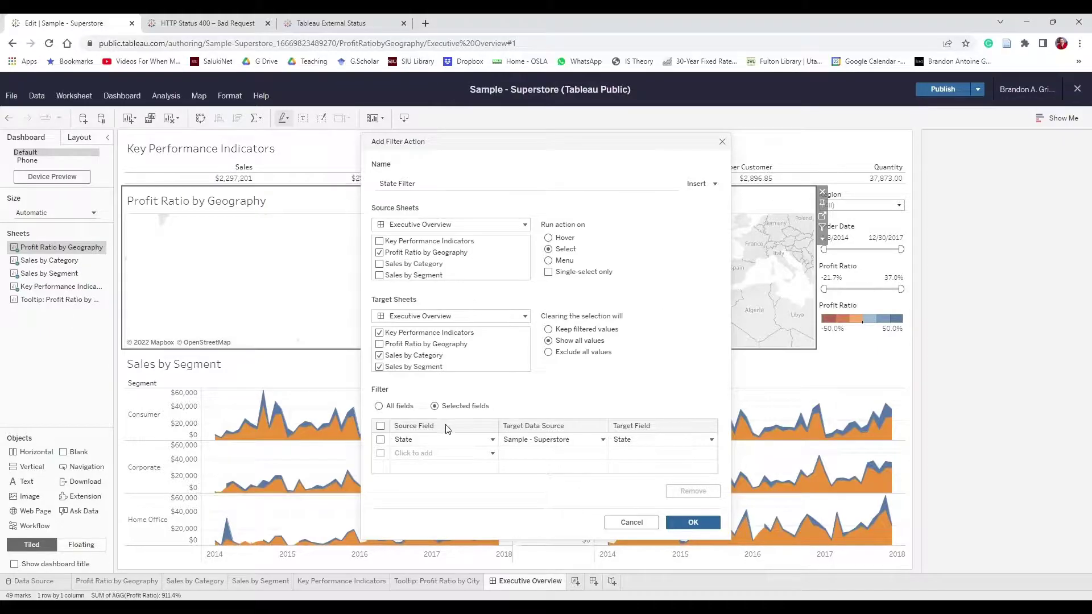
click(711, 528)
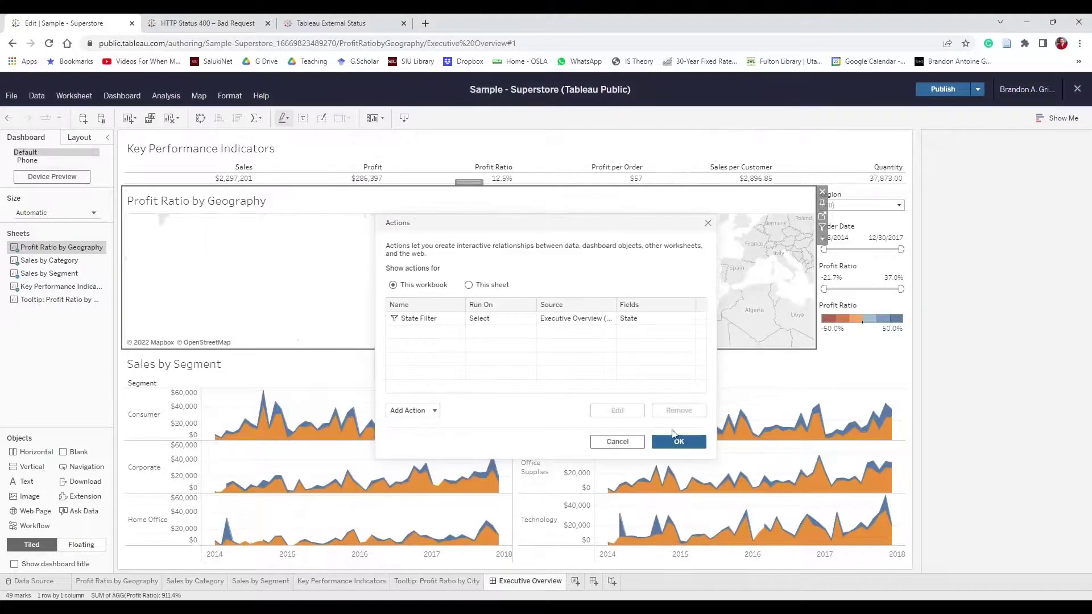
click(688, 445)
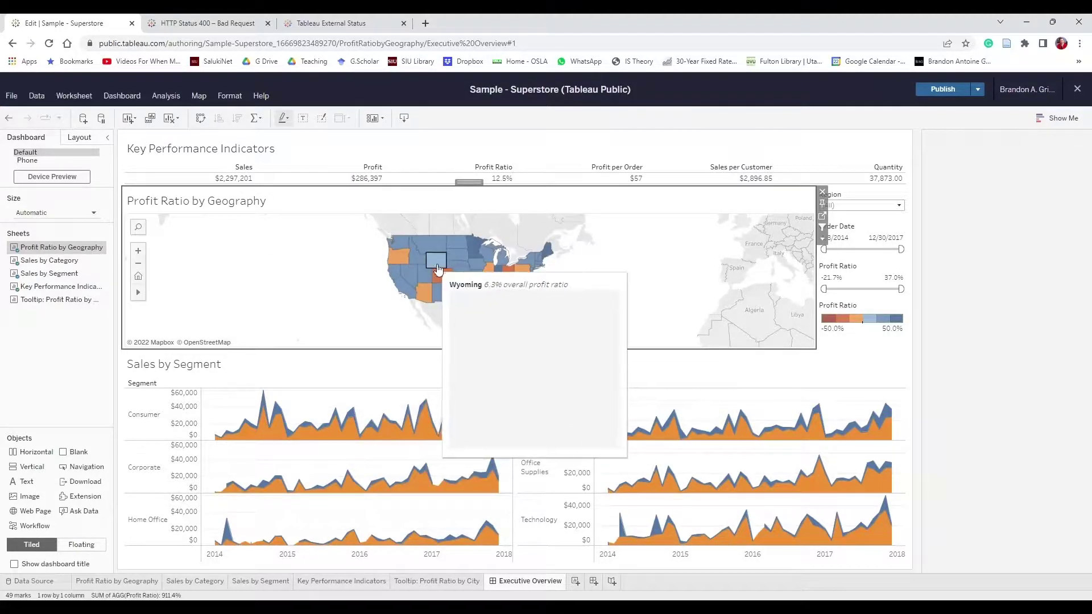
Test the State Filter by selecting Minnesota, Washington and Texas on the map, and clear the selection
click(476, 247)
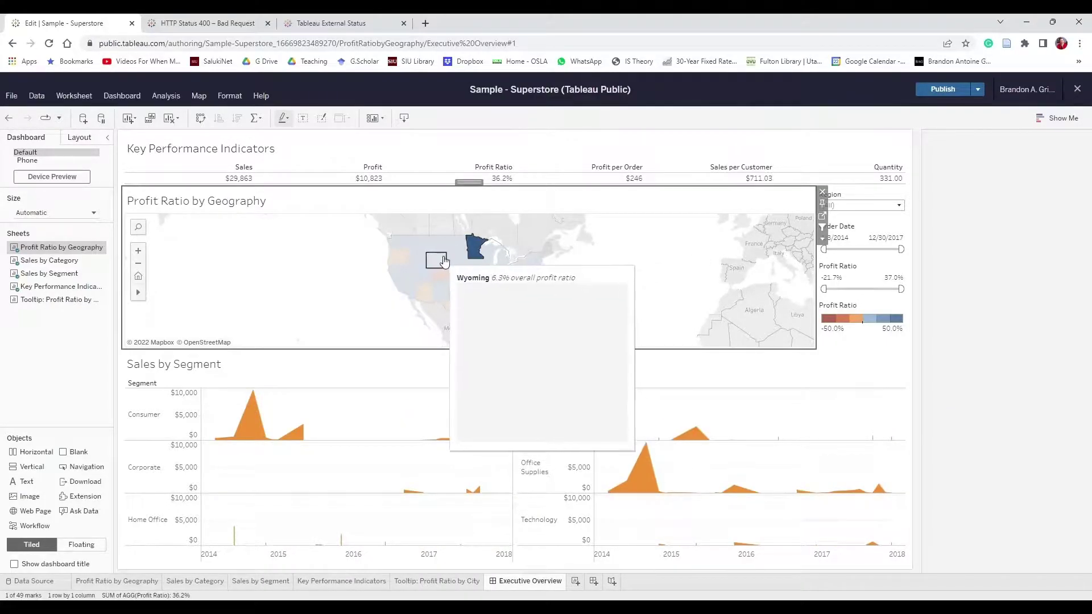
click(404, 252)
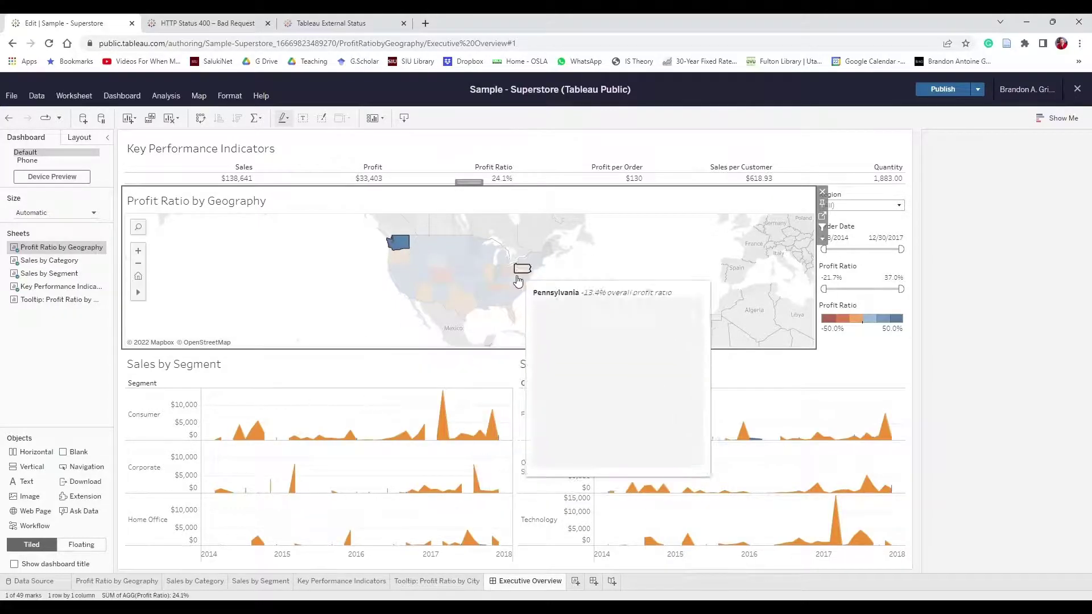
click(457, 300)
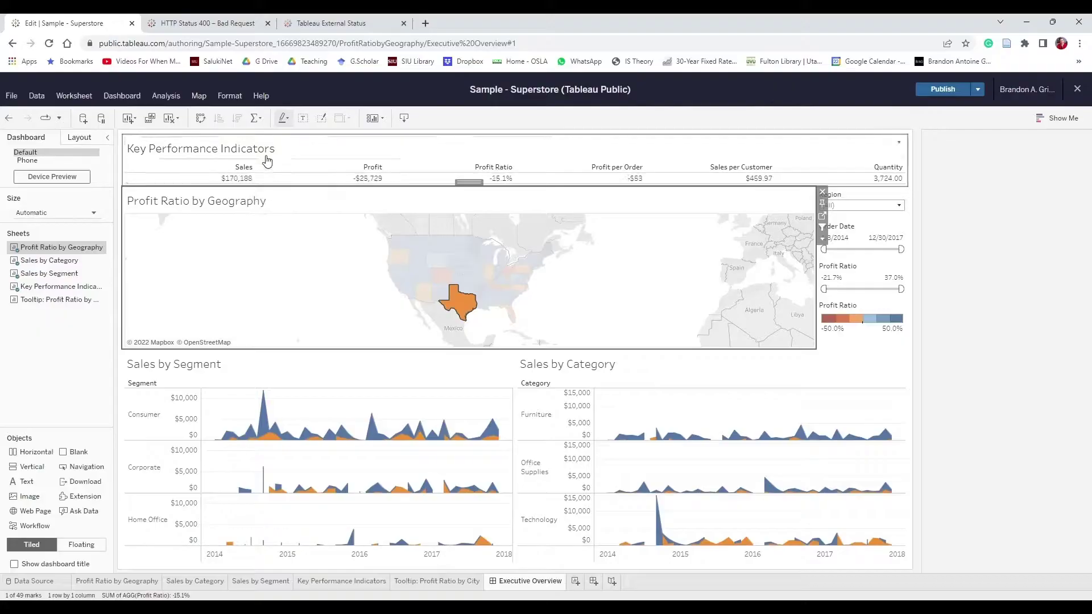
click(466, 314)
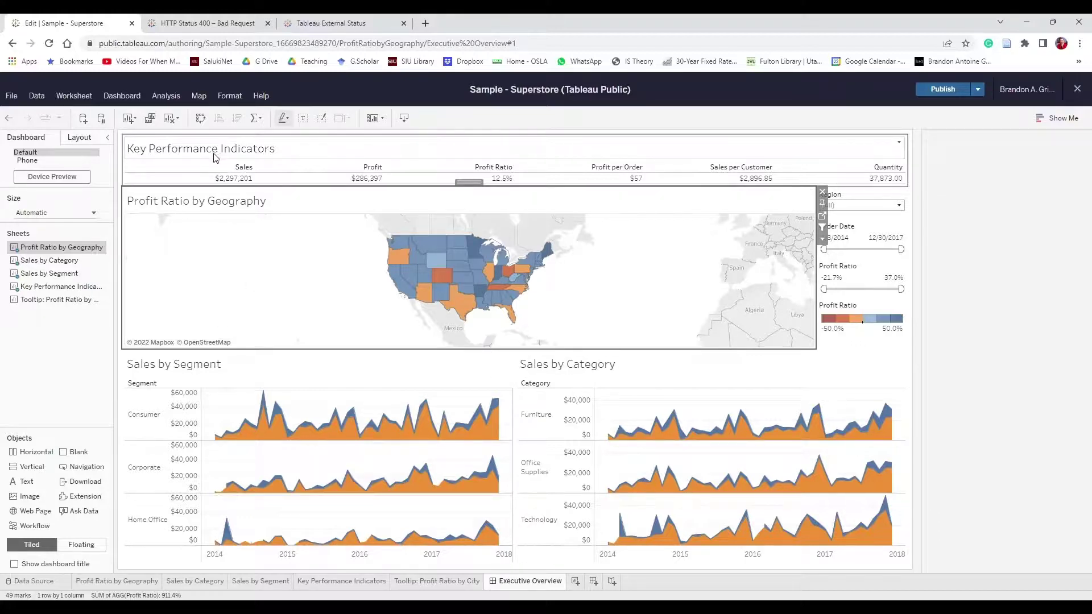
Retitle the Key Performance Indicators sheet "Executive Overview - Profitability (<State>)" with the State field inserted, and check it by selecting and deselecting Washington
click(235, 179)
double_click(245, 149)
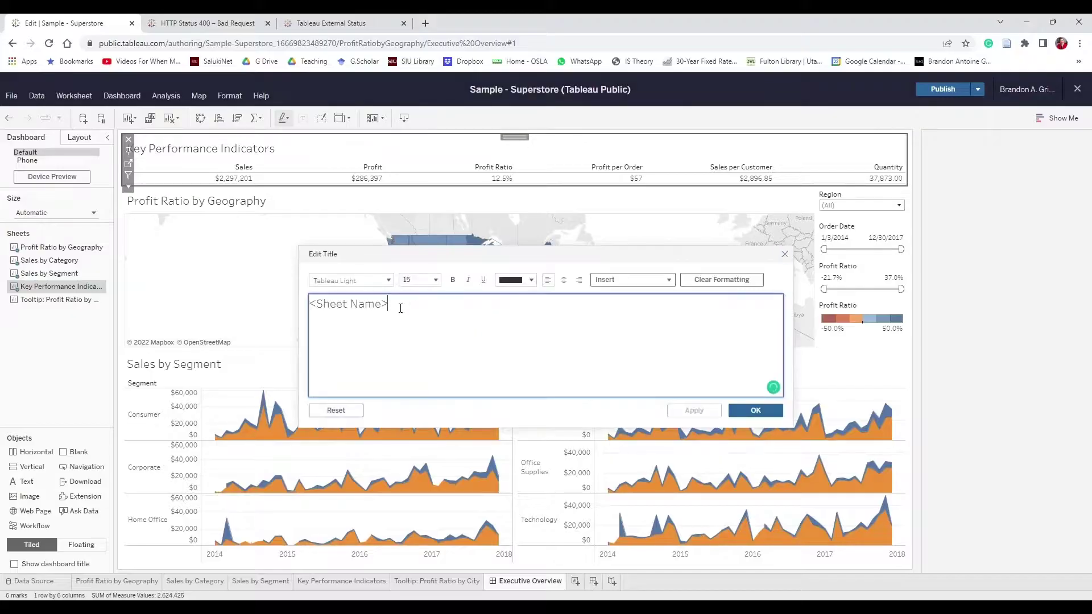
key(ctrl+a)
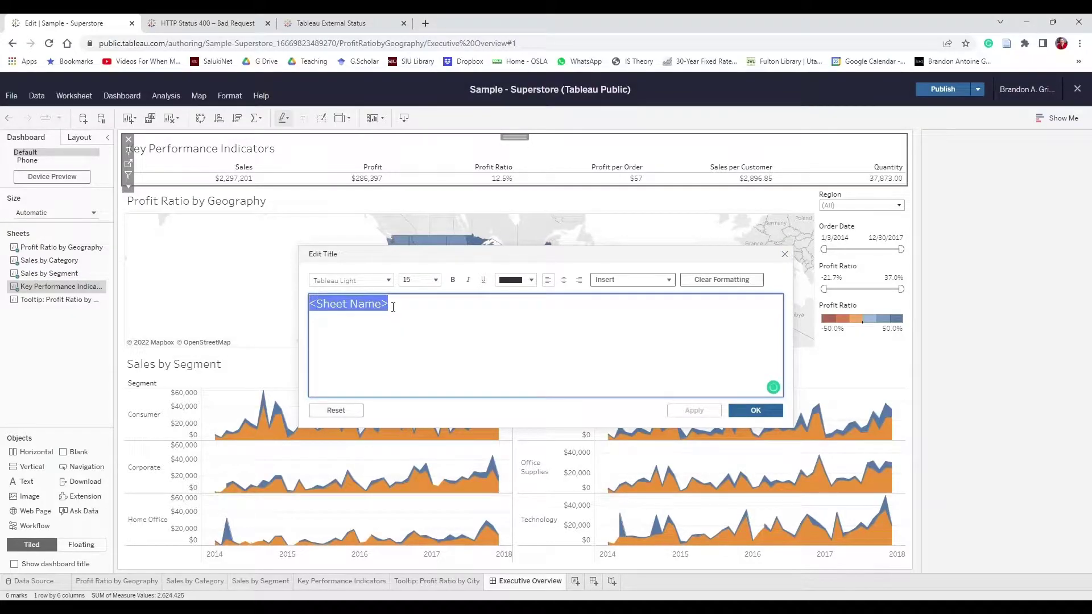
text(Executive )
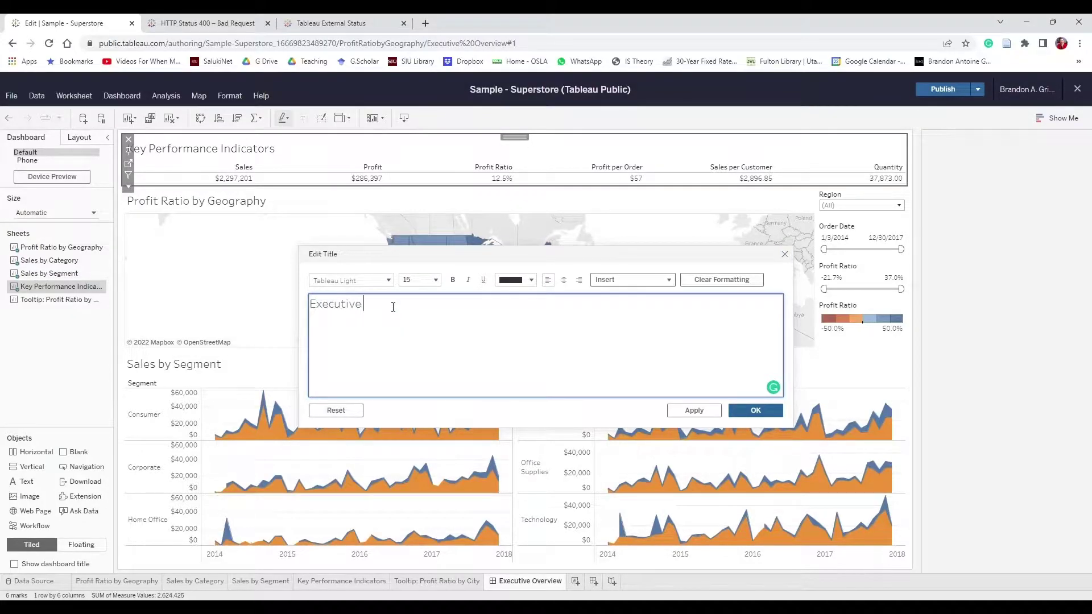
text(Overview - Profitability ()
click(651, 279)
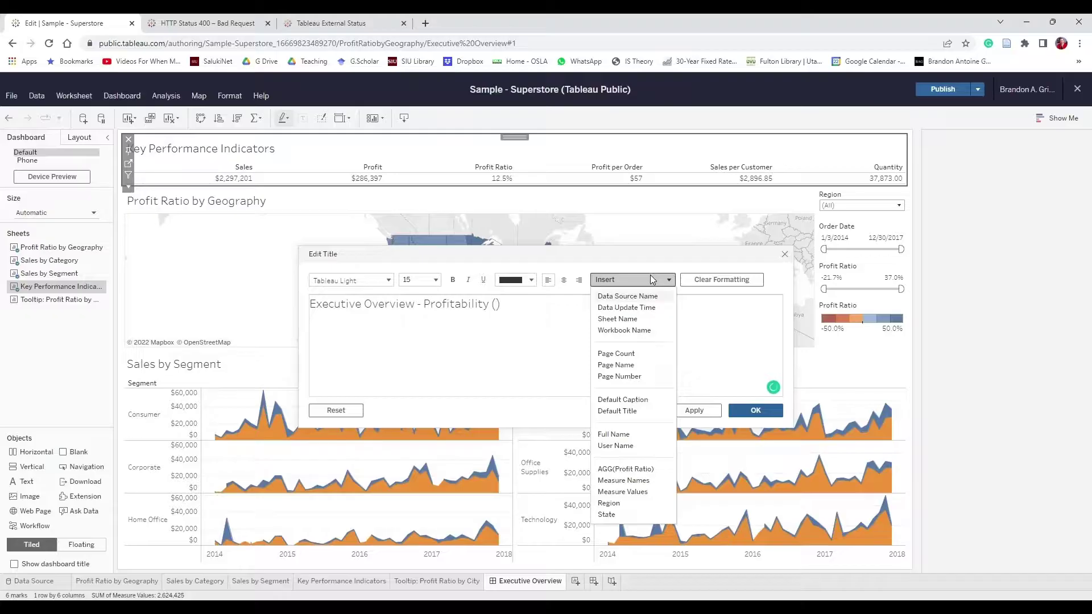
click(635, 514)
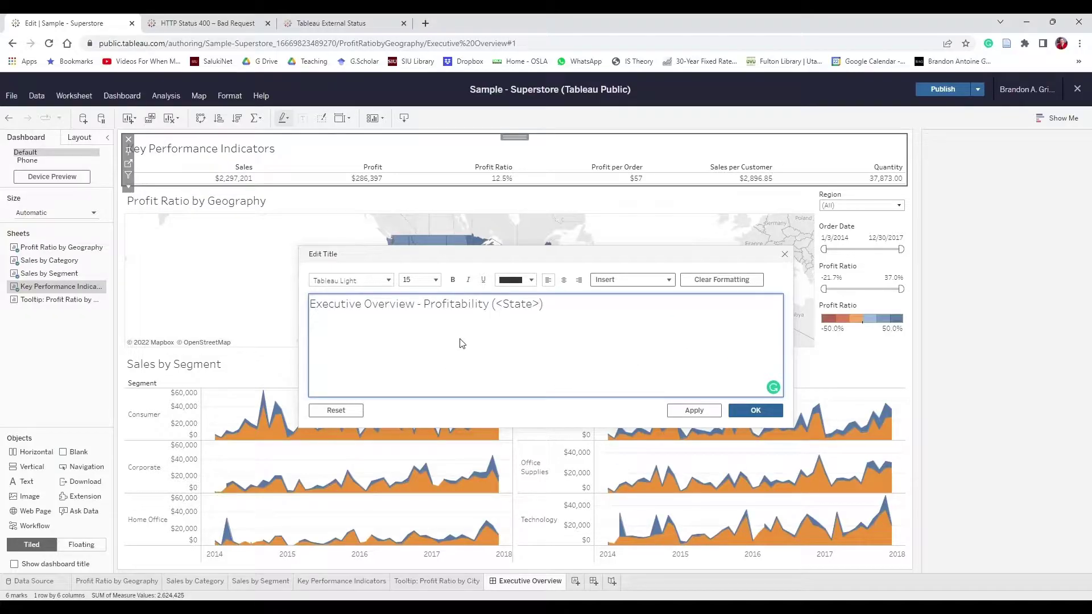
click(742, 411)
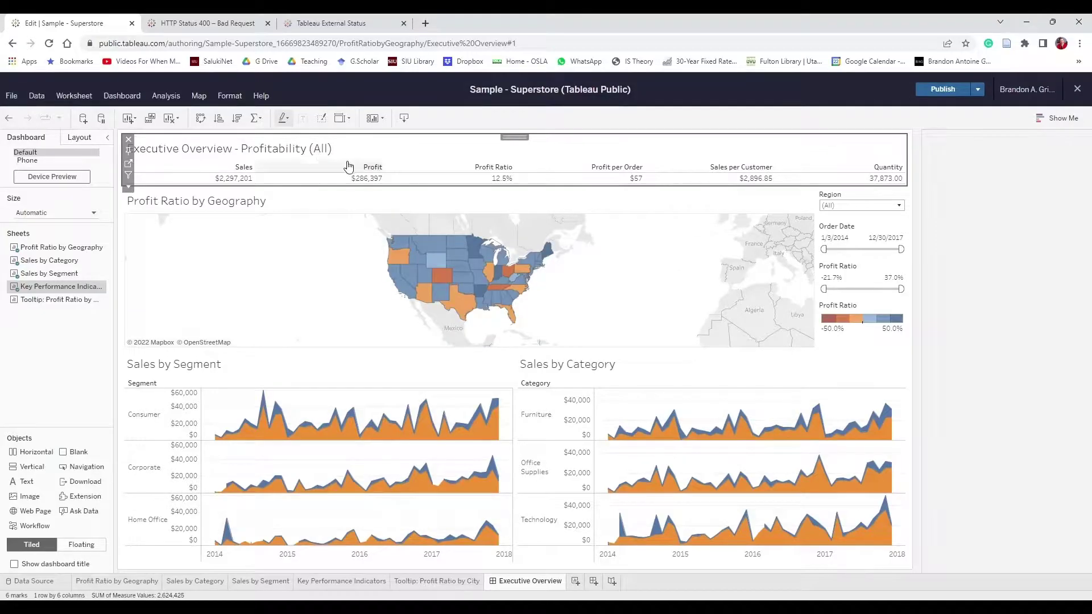
click(406, 247)
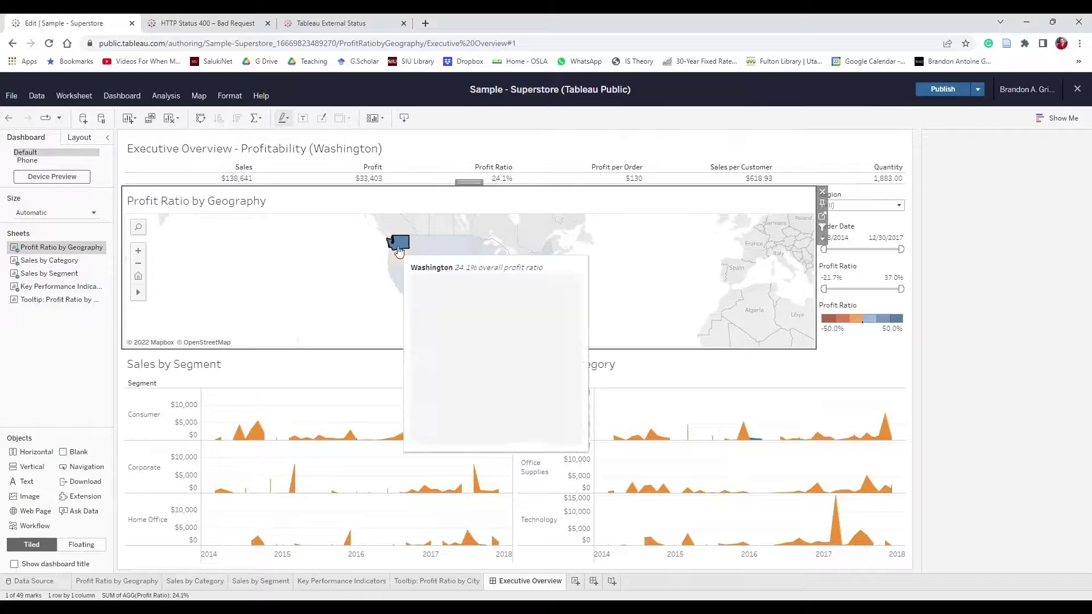
click(341, 282)
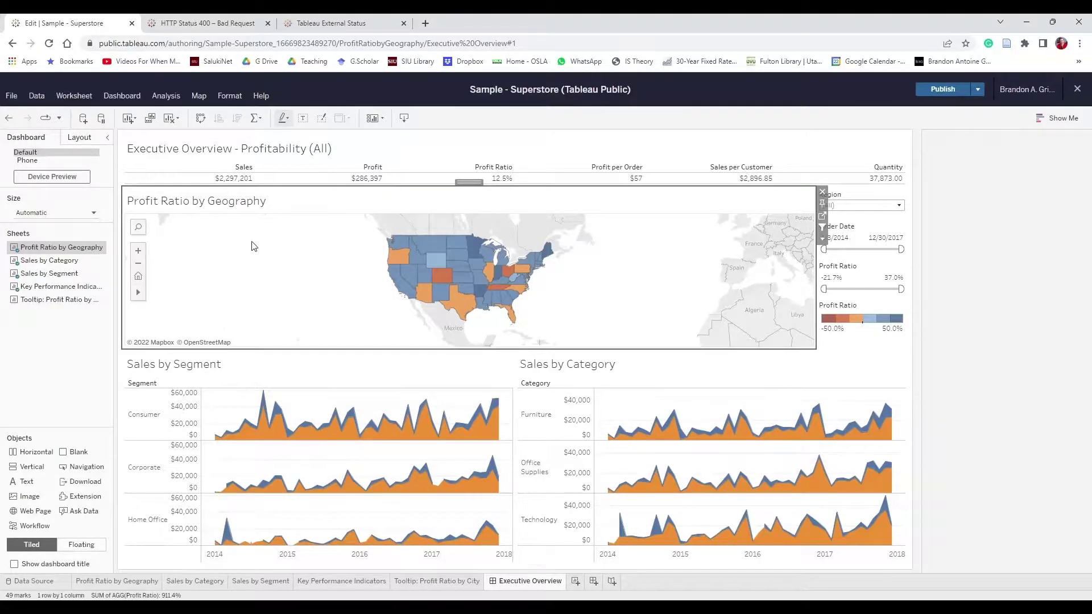
Hide the title of the Profit Ratio by Geography map on the dashboard
double_click(276, 207)
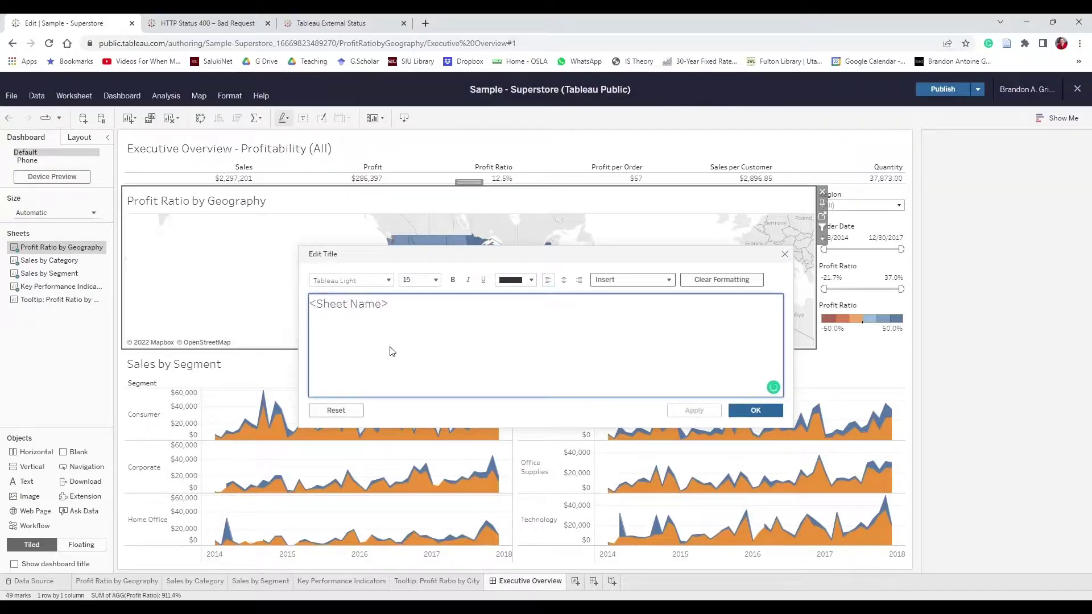
click(785, 255)
click(823, 240)
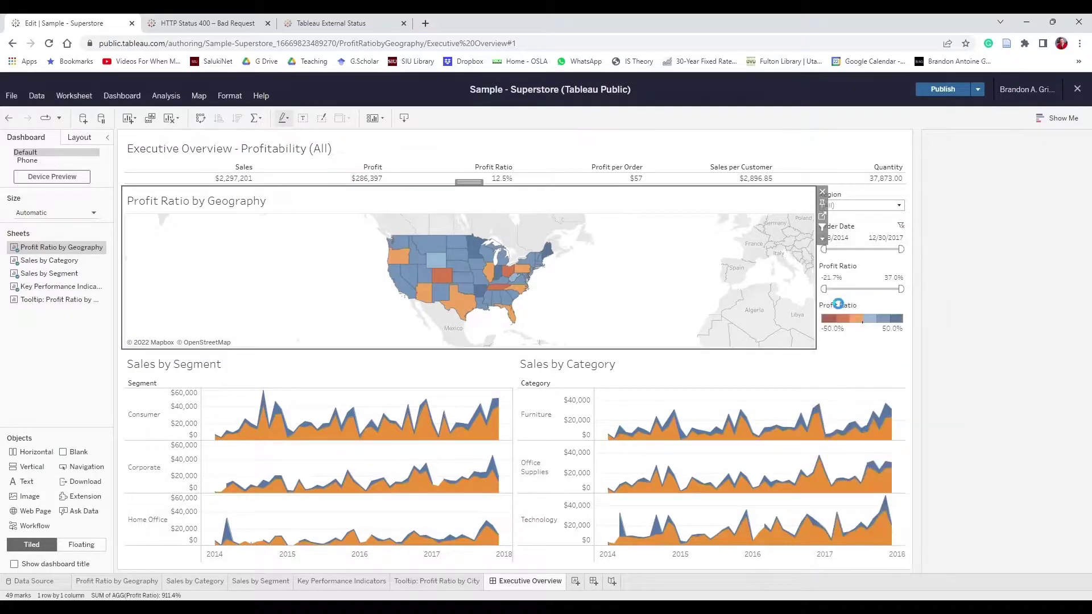
key(Escape)
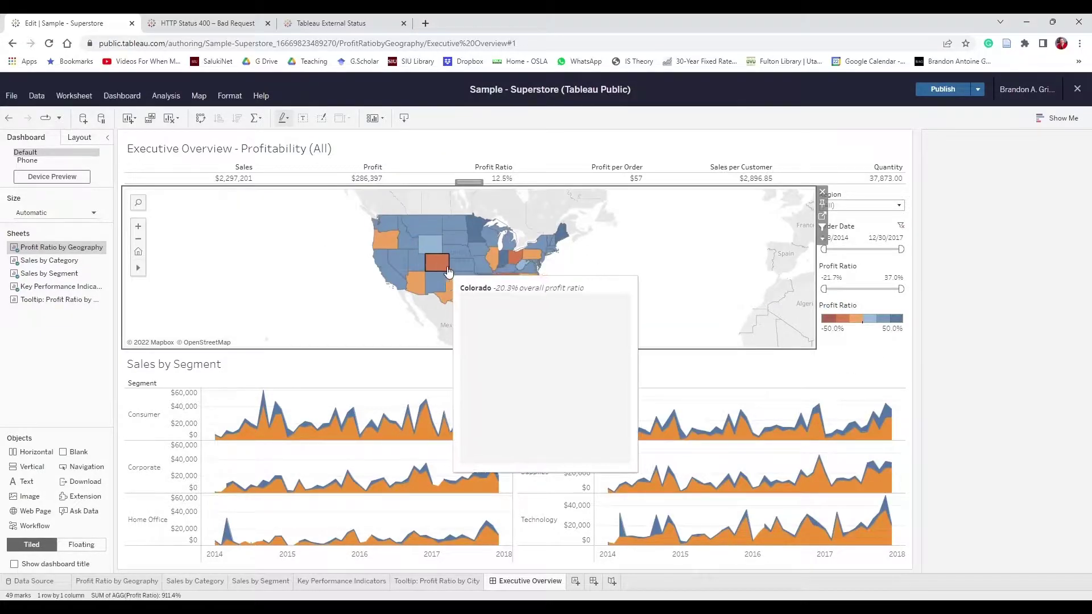
mouse_move(491, 278)
Retitle the Sales by Segment chart "Monthly Sales by Segment - States: <State>" using the inserted State field
click(200, 373)
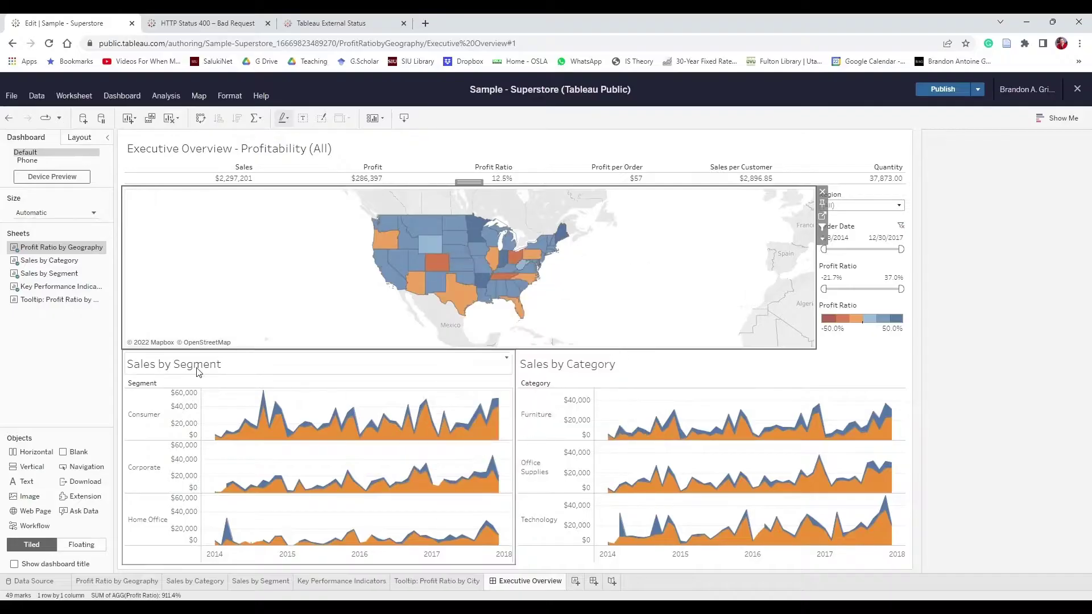
double_click(200, 369)
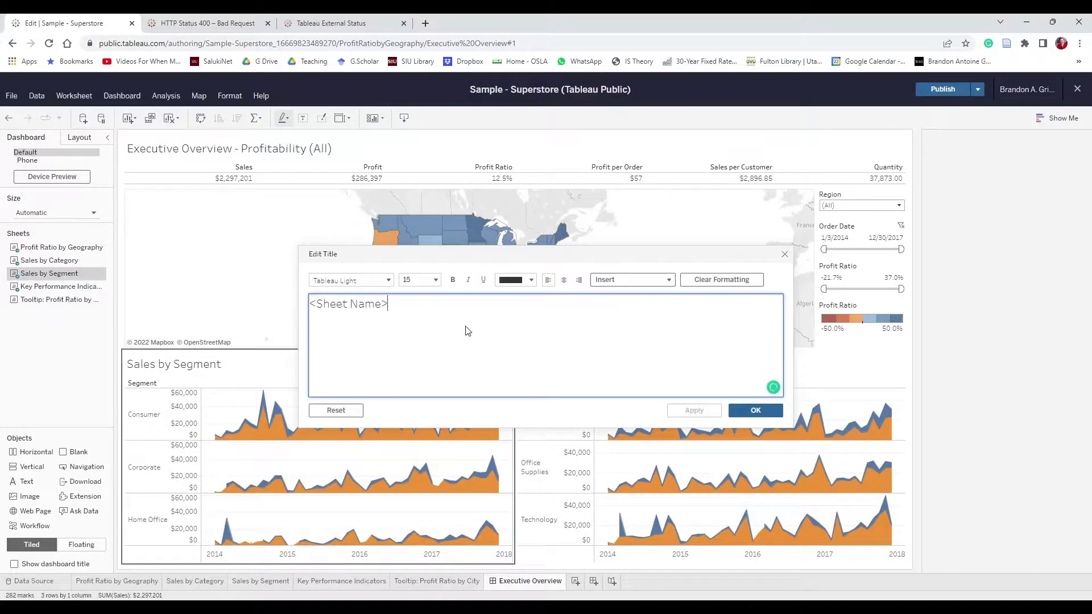
key(ctrl+a)
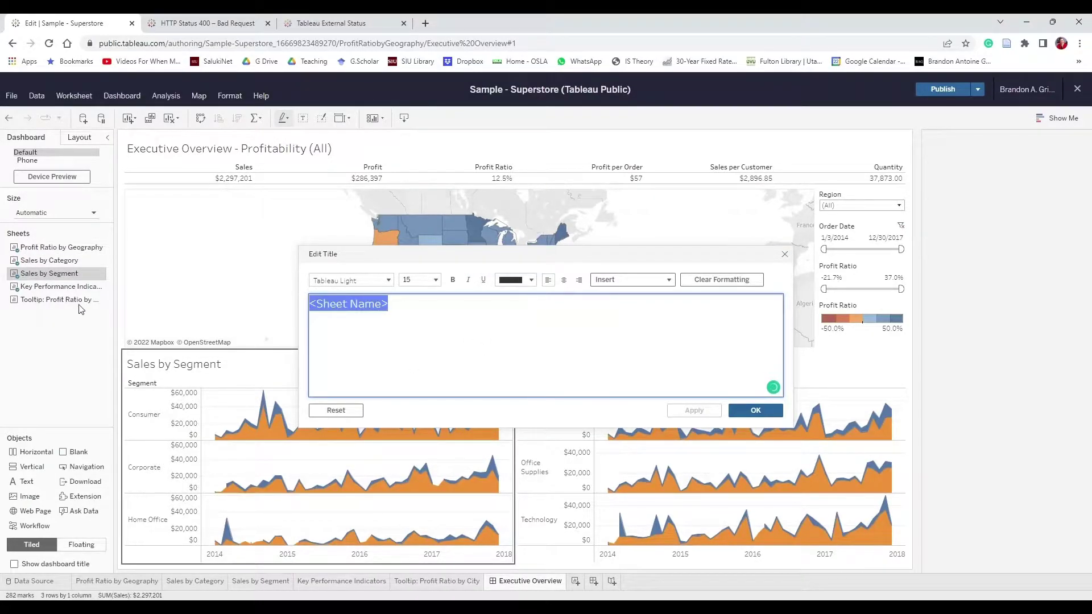
text(Monthly Sal)
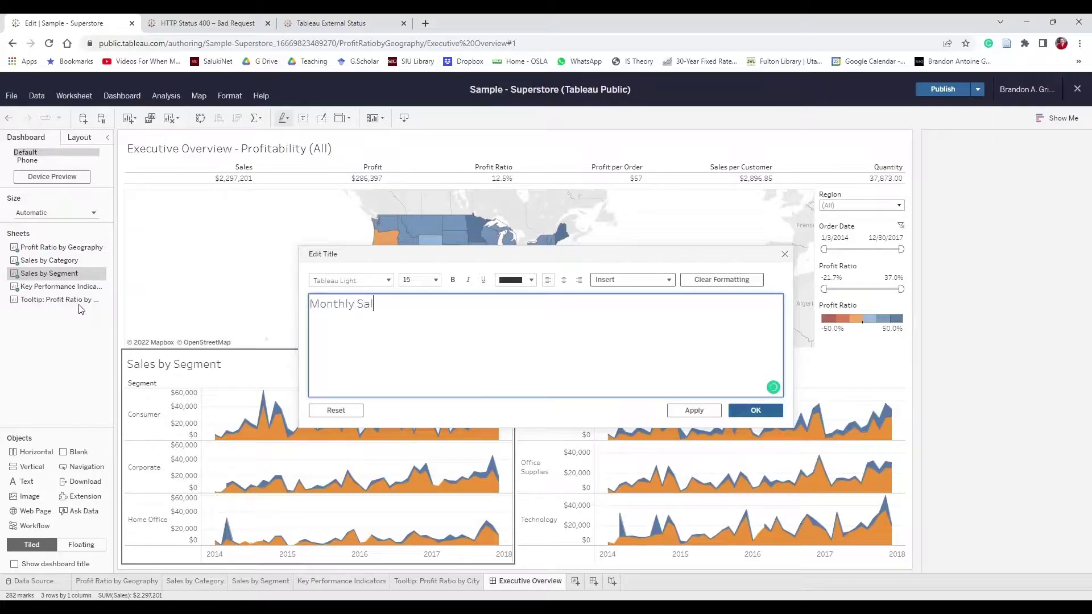
text(es by Segment - States:)
click(616, 279)
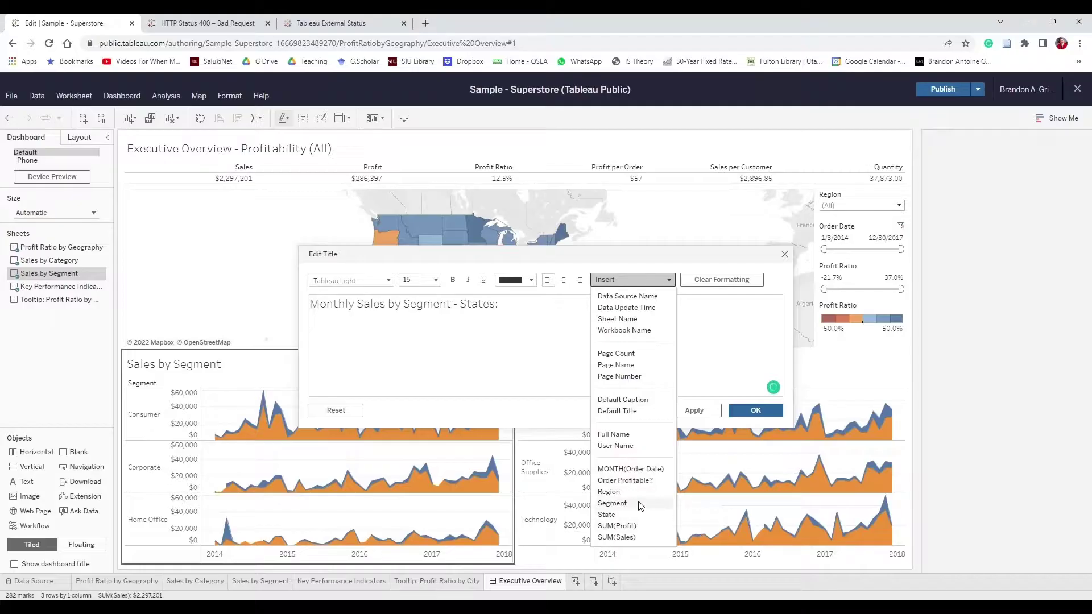
click(607, 514)
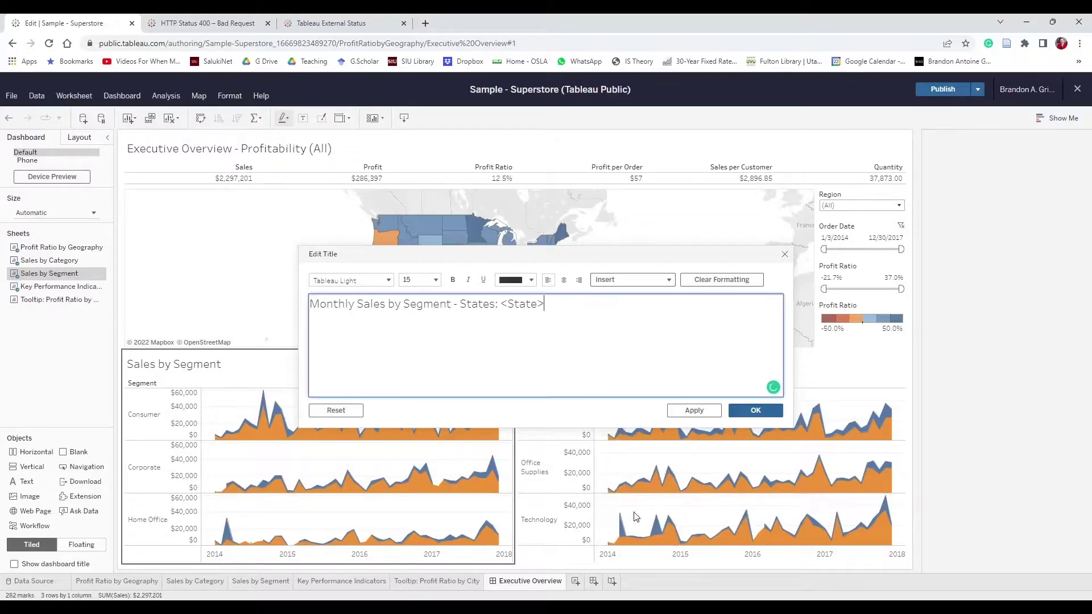
click(756, 410)
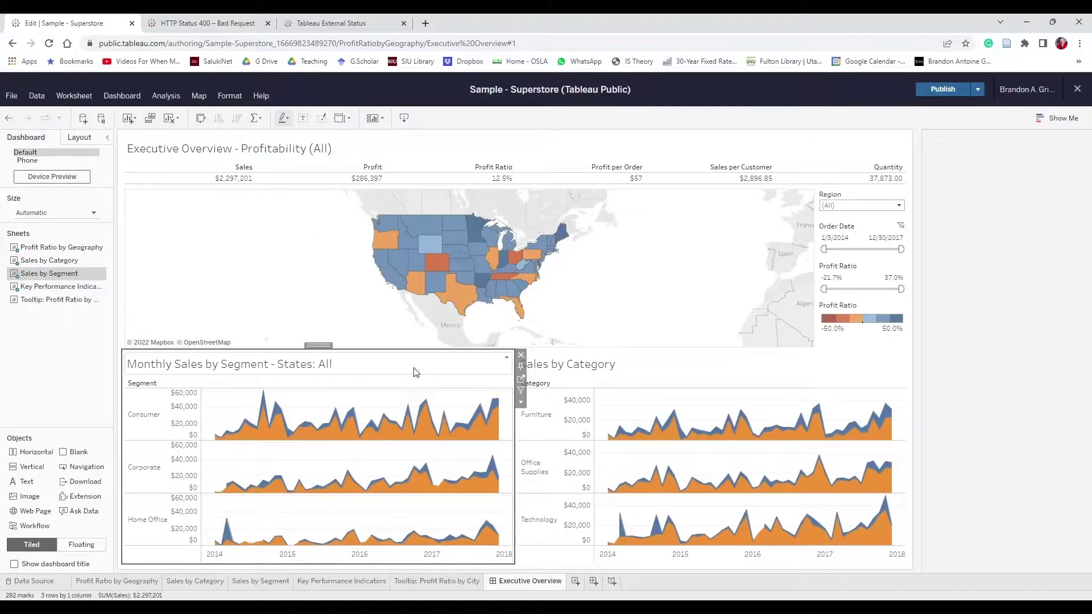
Retitle the Sales by Category chart "Monthly Sales by Category - States: <State>" using the inserted State field
double_click(618, 364)
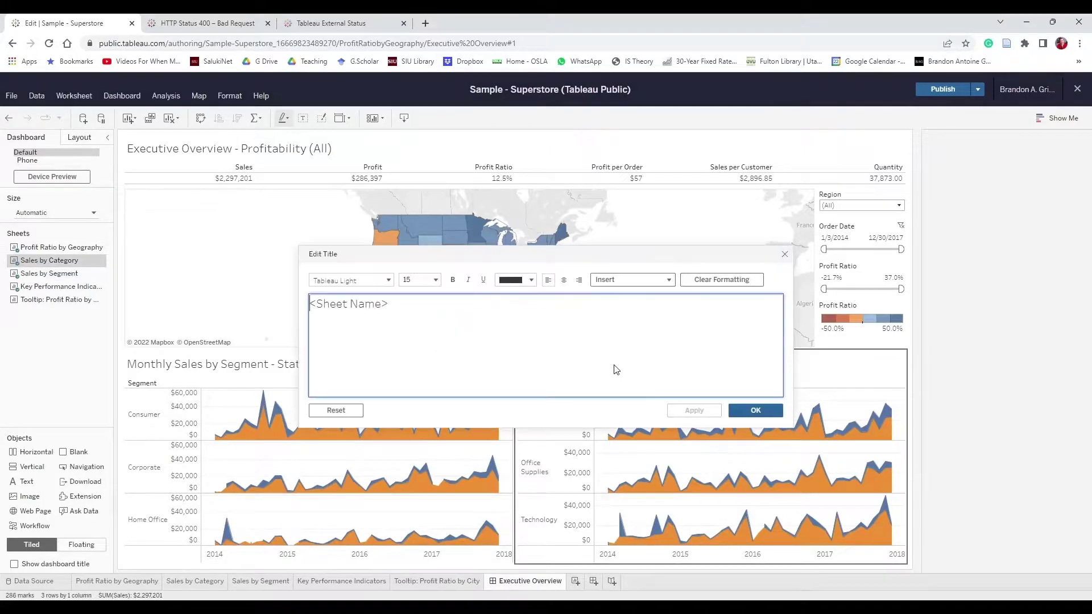
key(ctrl+a)
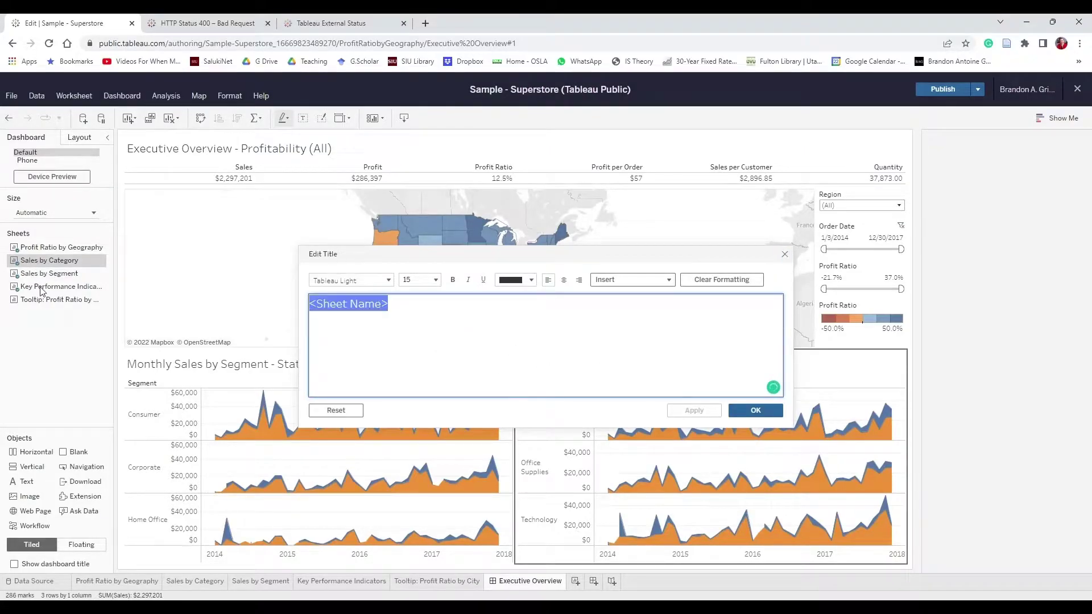
text(Monthly Sal)
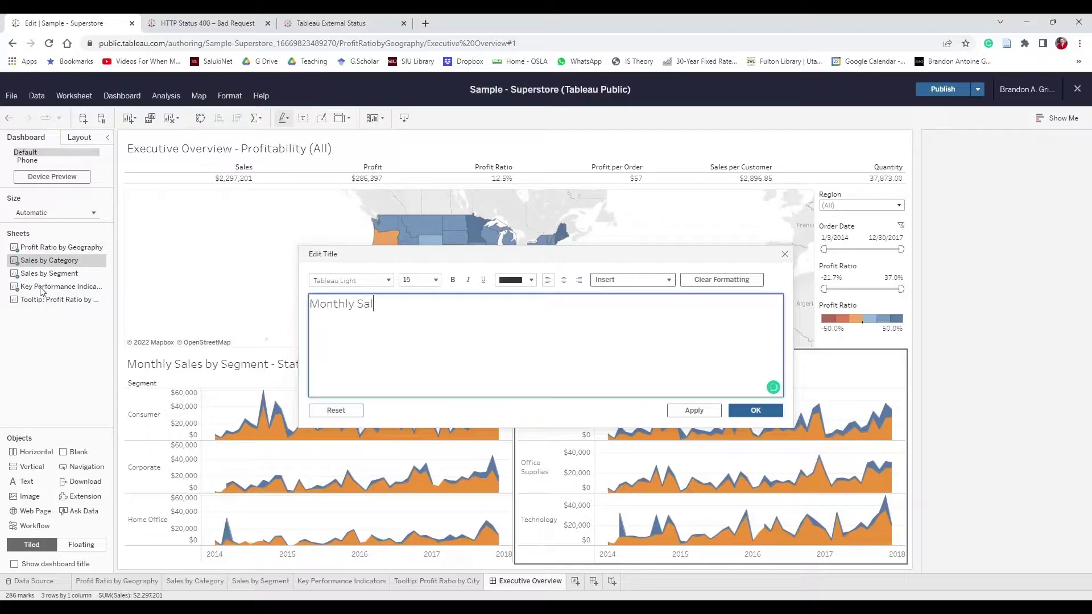
text(es by Category - State)
key(BackSpace)
text(tes)
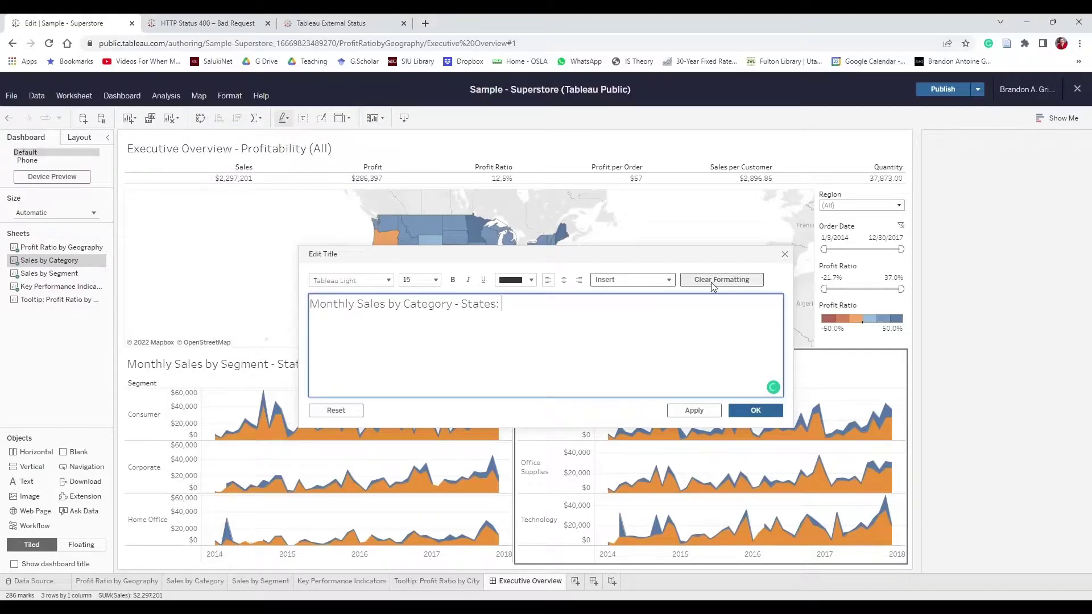
click(640, 283)
click(617, 515)
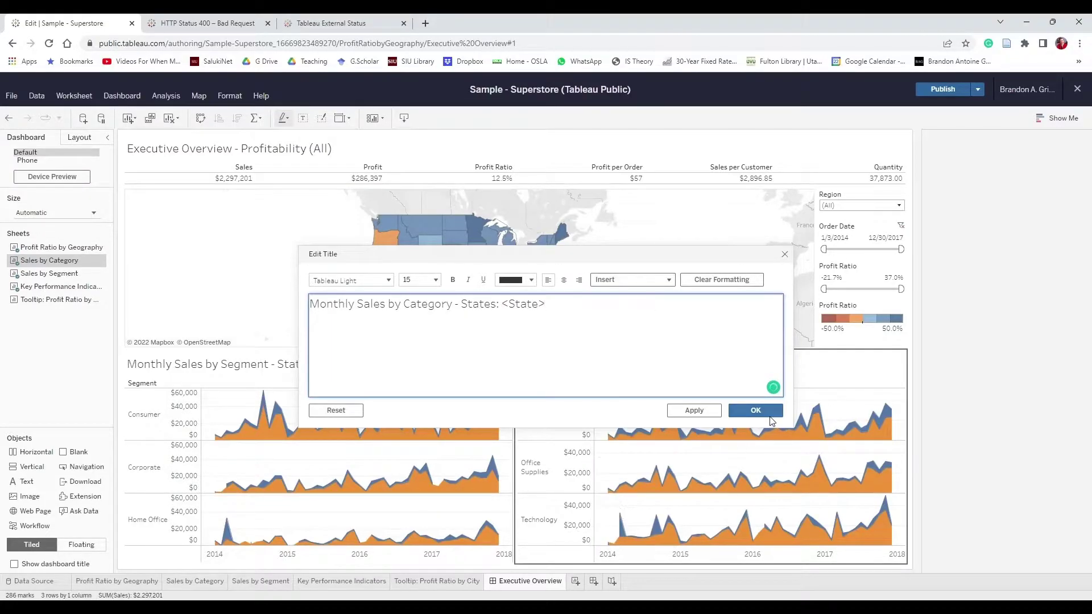
click(755, 410)
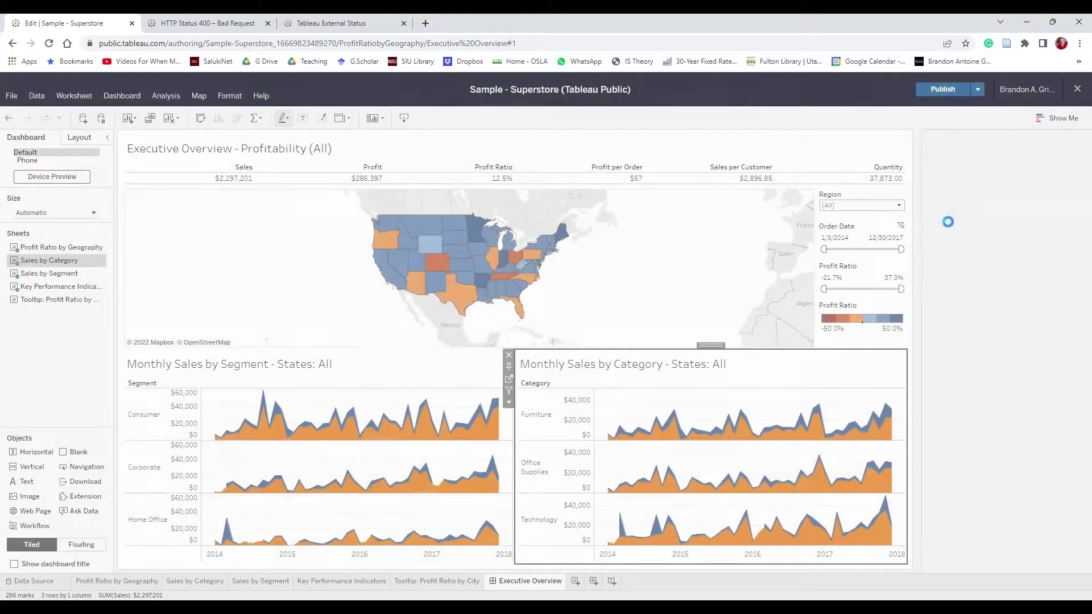
Close the workbook editor and return to the published Sample - Superstore viz
click(199, 101)
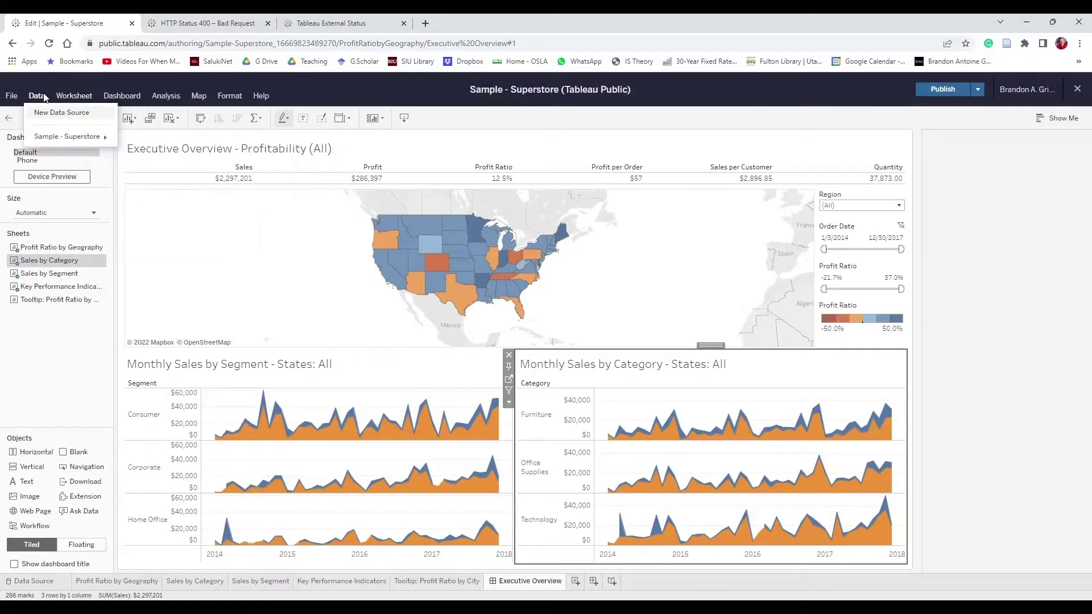
mouse_move(7, 97)
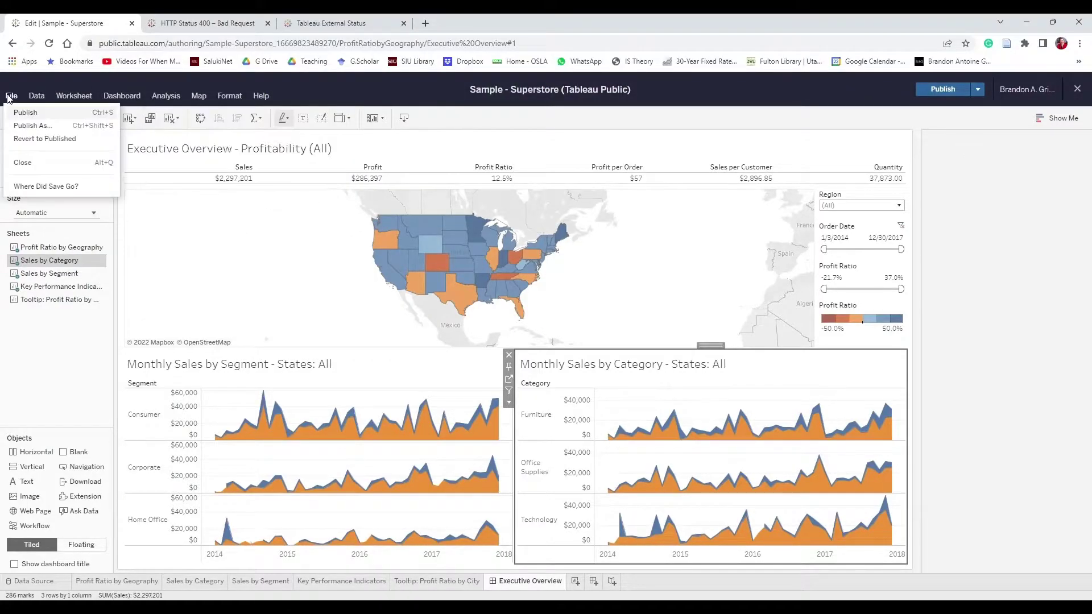
mouse_move(122, 96)
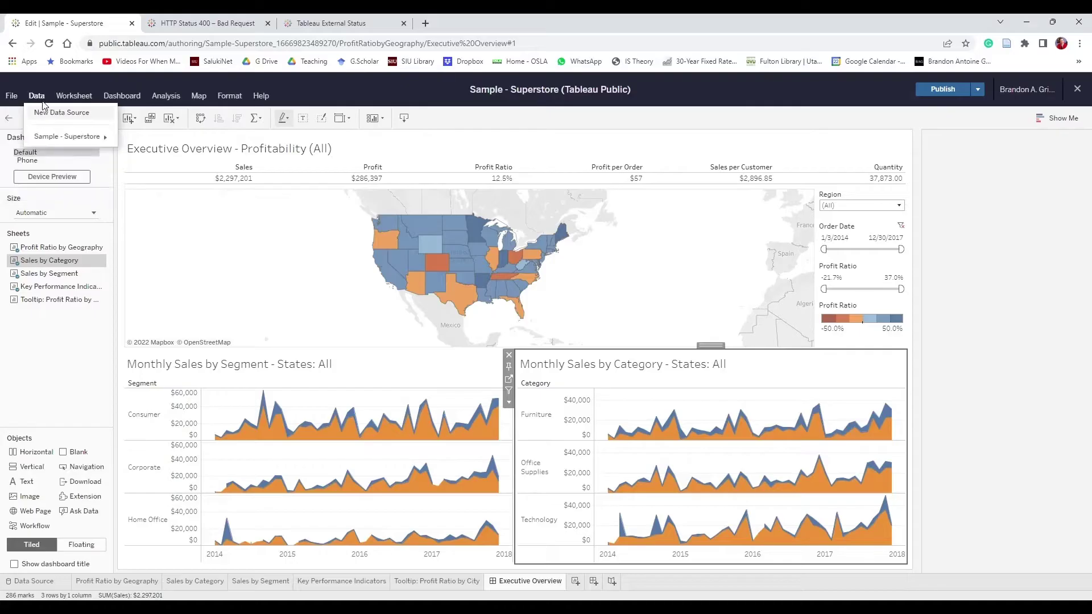
mouse_move(62, 101)
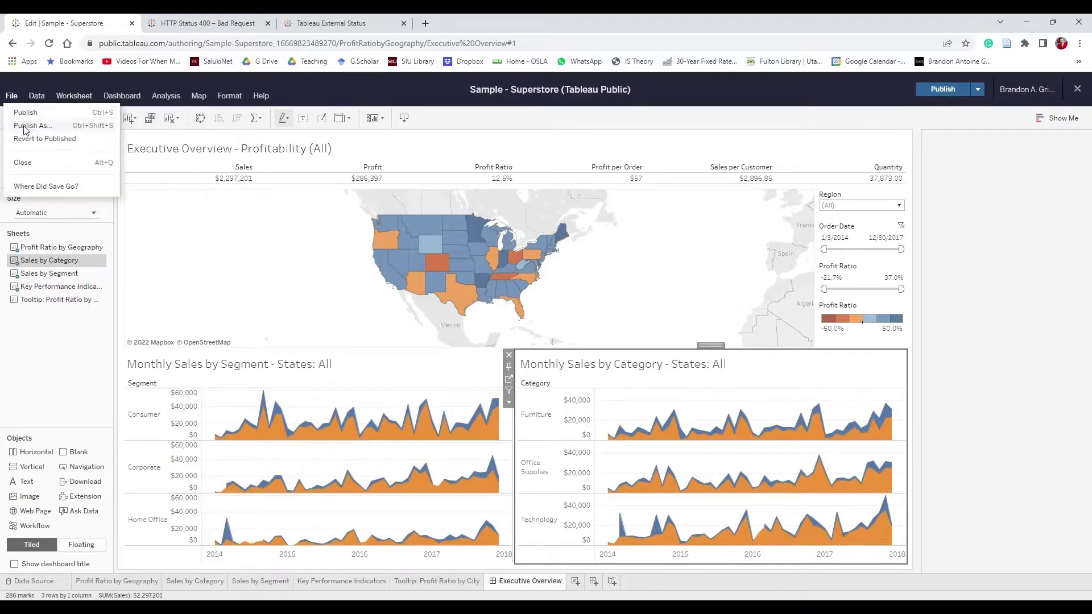
click(38, 169)
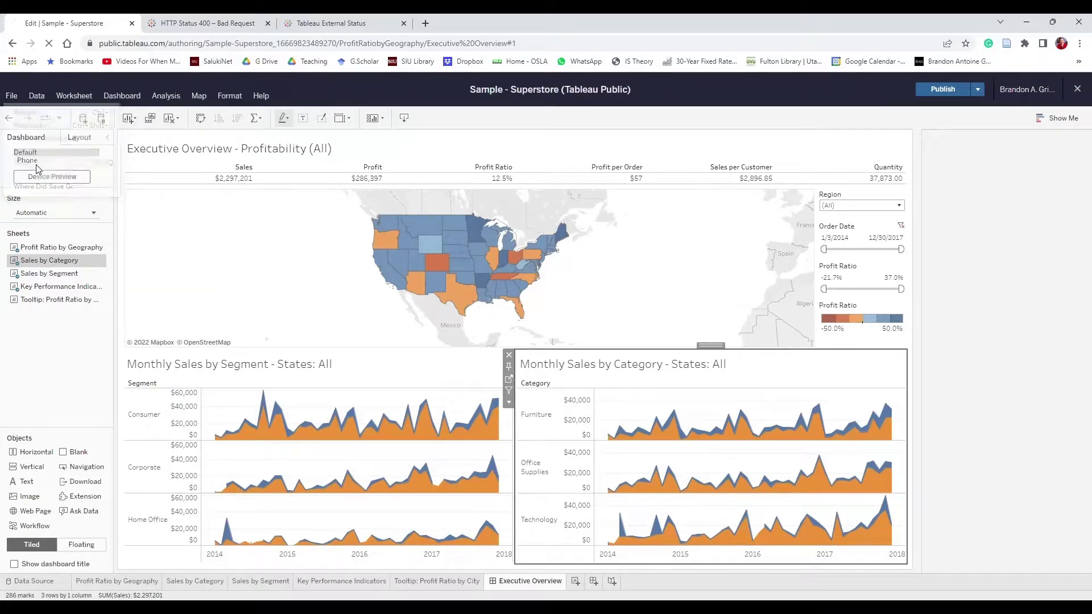
click(51, 176)
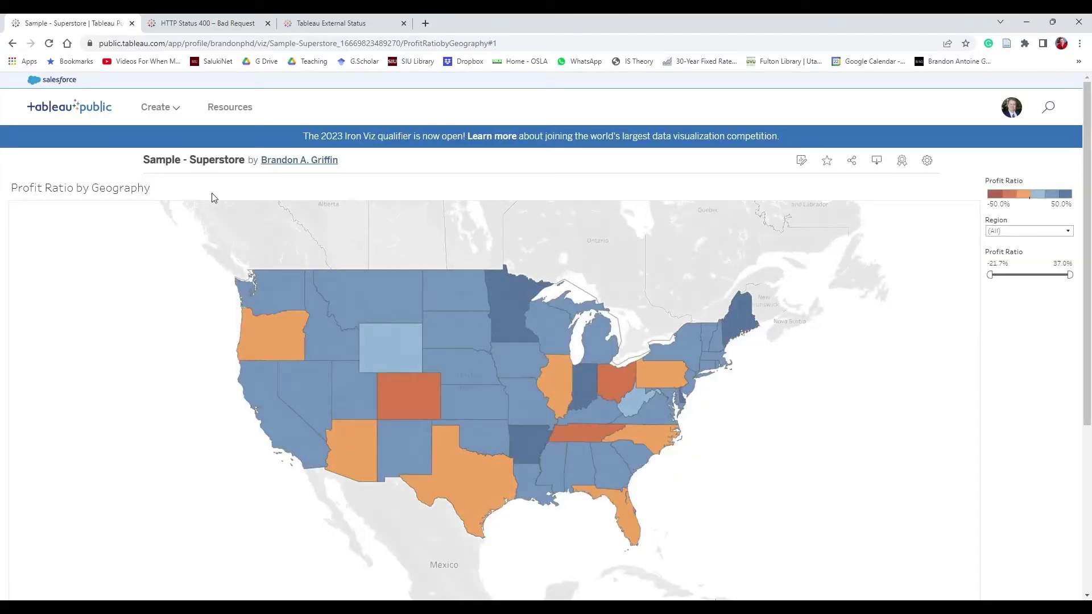
Zoom out the published Profit Ratio by Geography map and select a group of northern states
mouse_move(176, 220)
scroll(177, 220, down, 2)
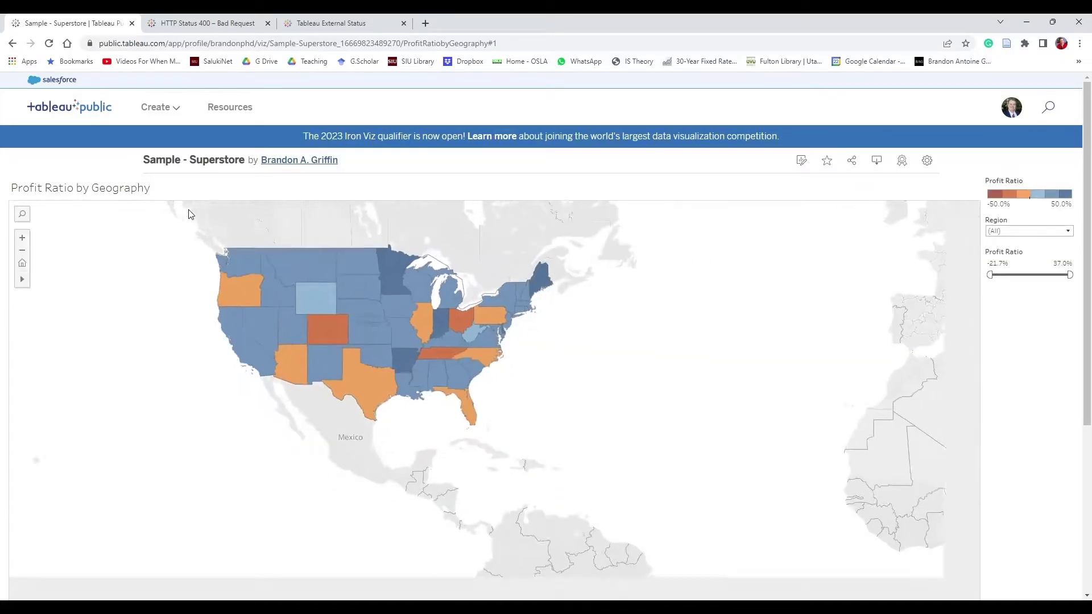
drag(319, 236, 421, 287)
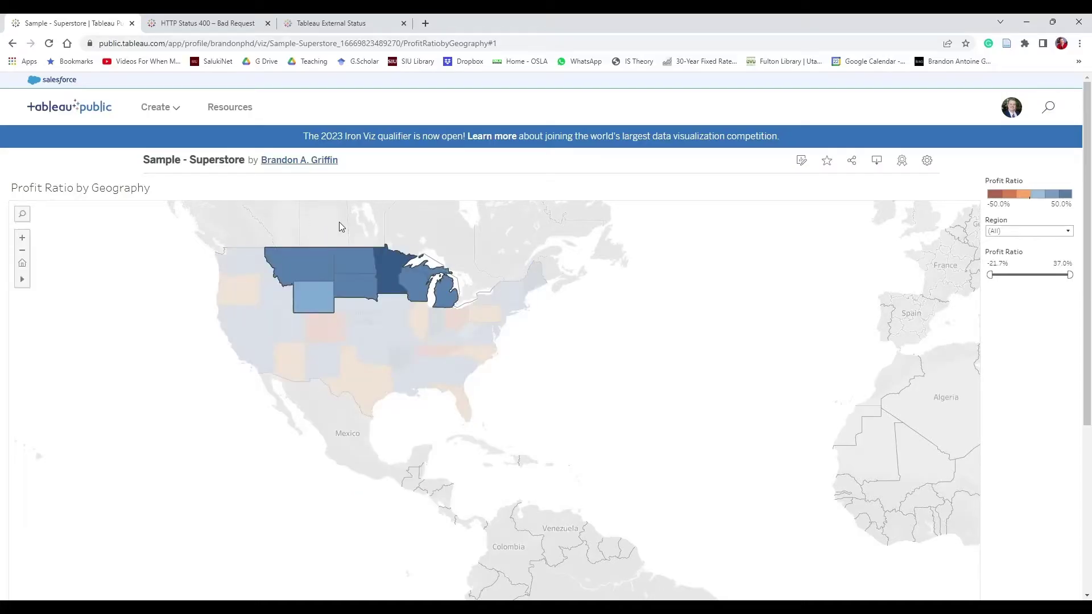
Go to the author's profile and open the Sample - Superstore viz from its list of vizzes
click(316, 163)
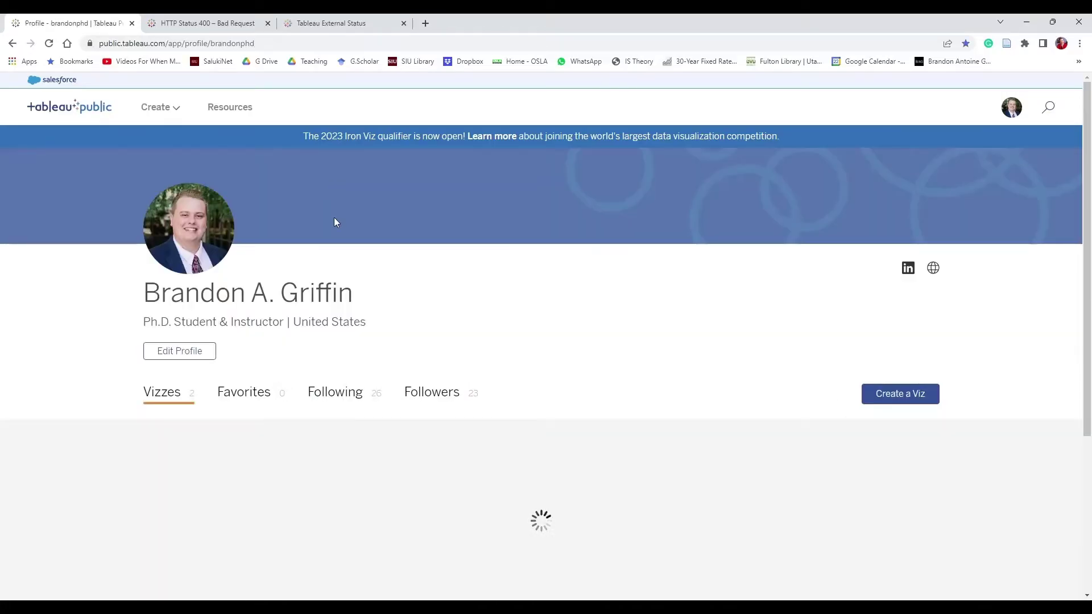
scroll(299, 248, down, 4)
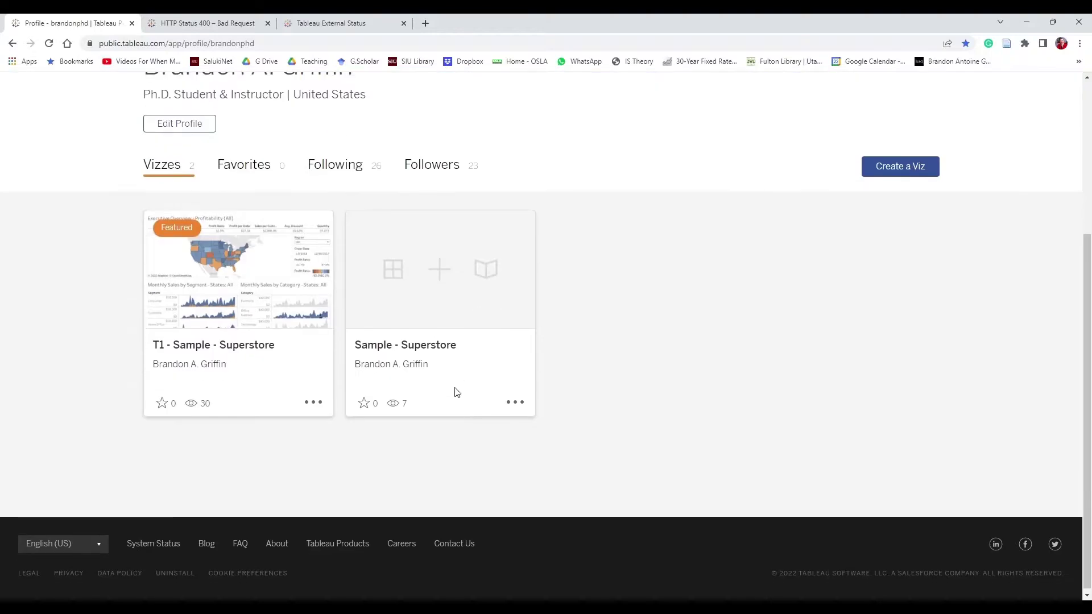
click(442, 347)
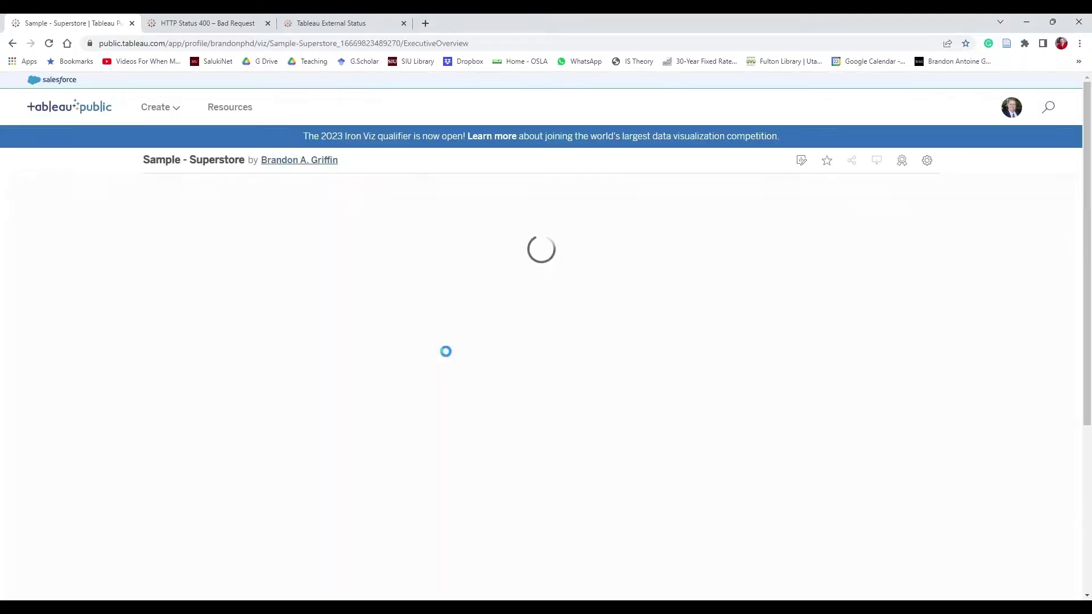
scroll(677, 130, down, 2)
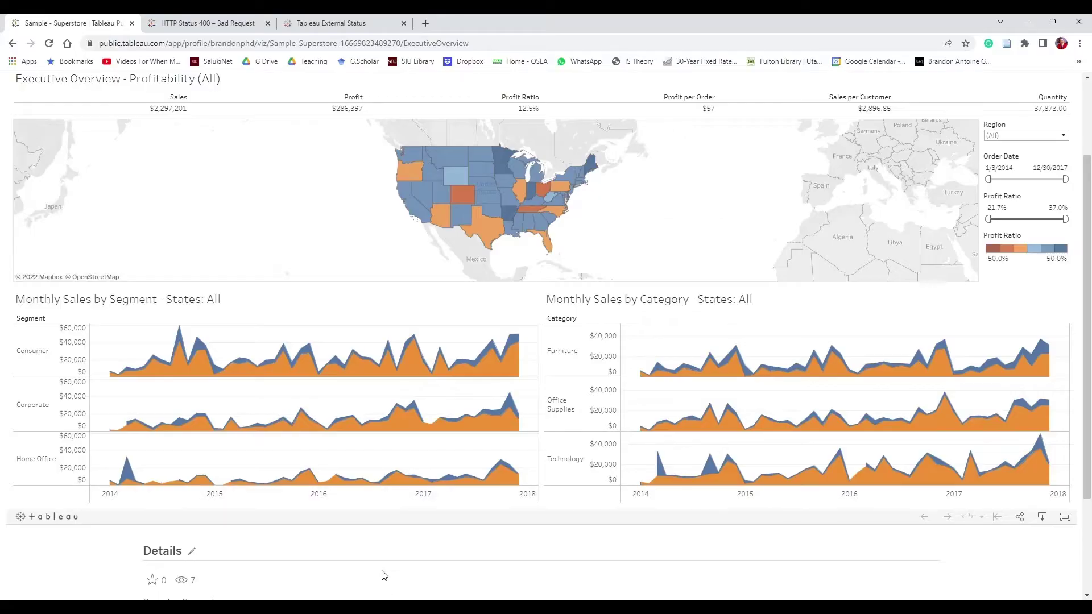
scroll(415, 569, up, 1)
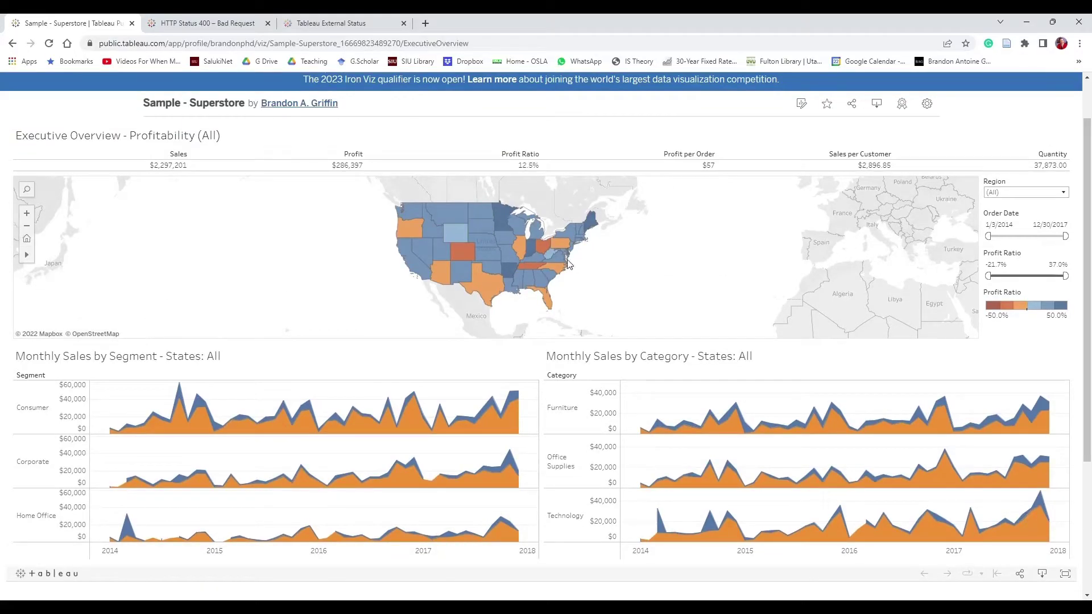
Check Minnesota's city tooltip and test the Region filter with West, resetting it to (All)
mouse_move(502, 226)
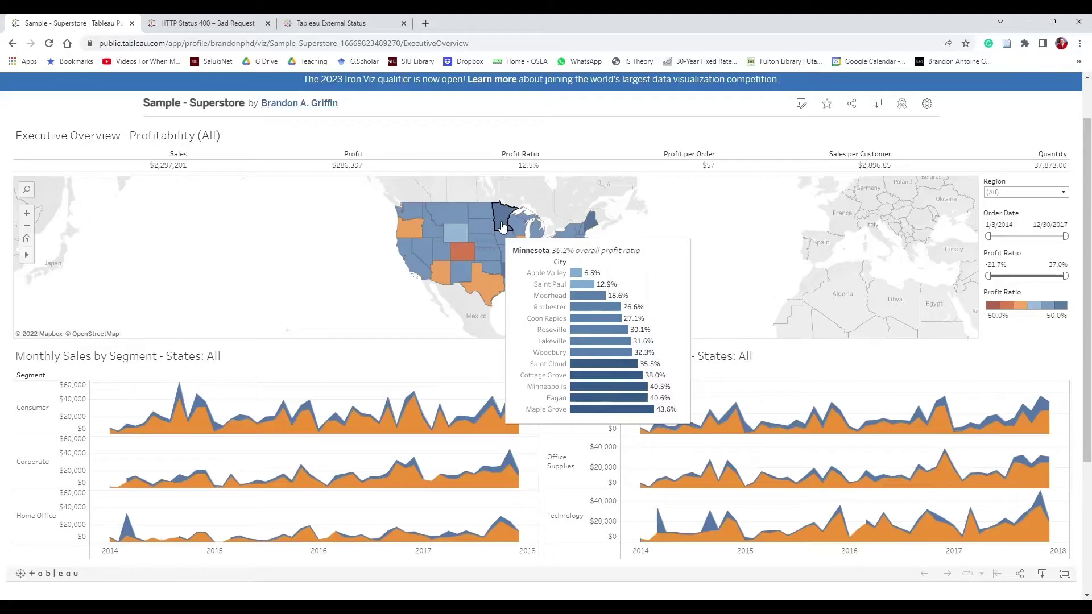
click(1055, 193)
click(1013, 252)
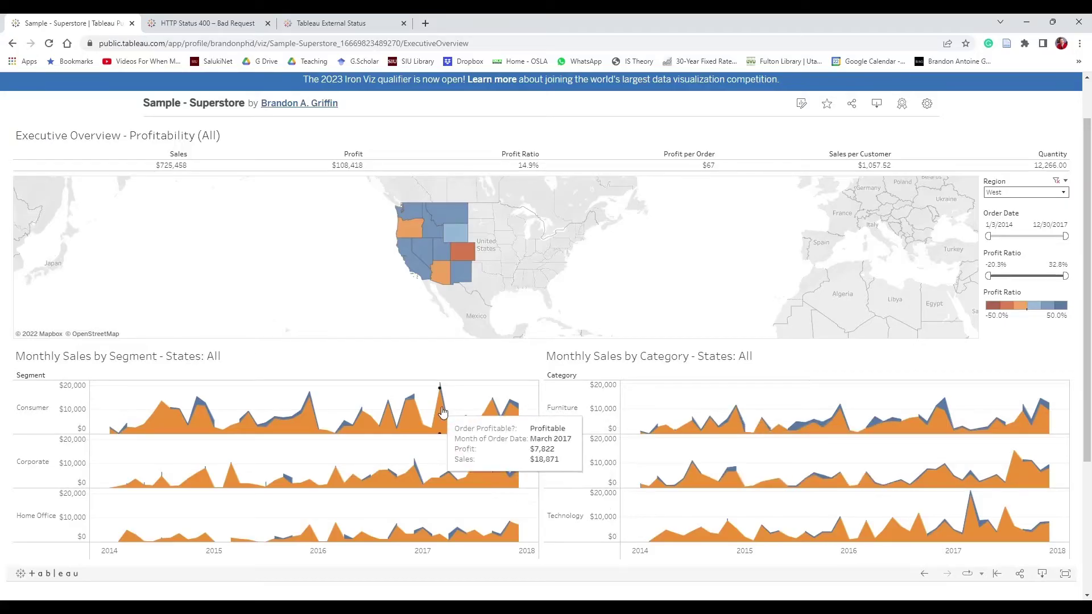
mouse_move(406, 228)
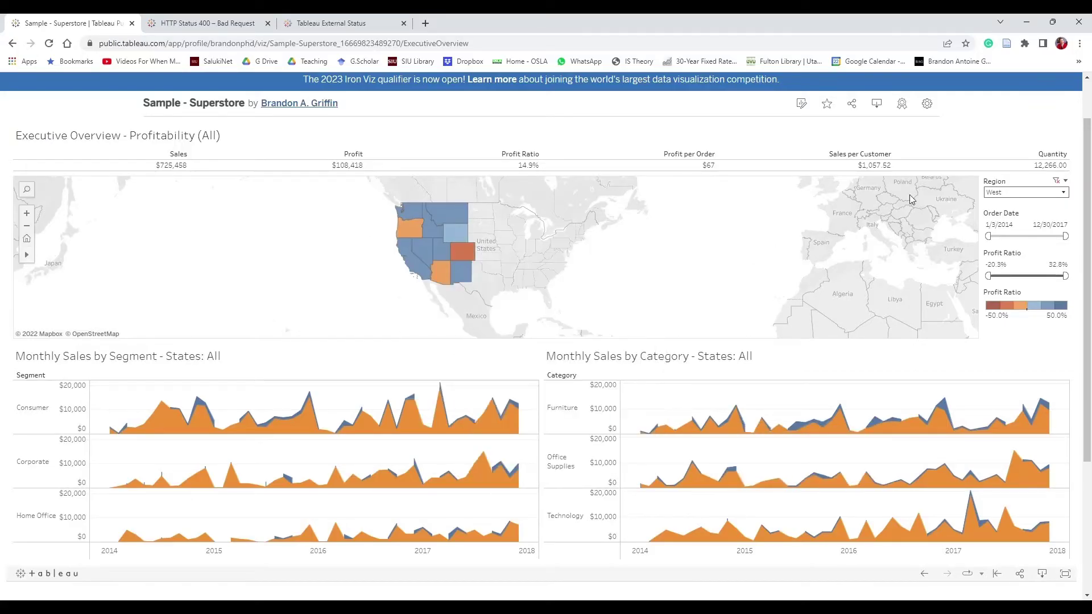
click(1058, 194)
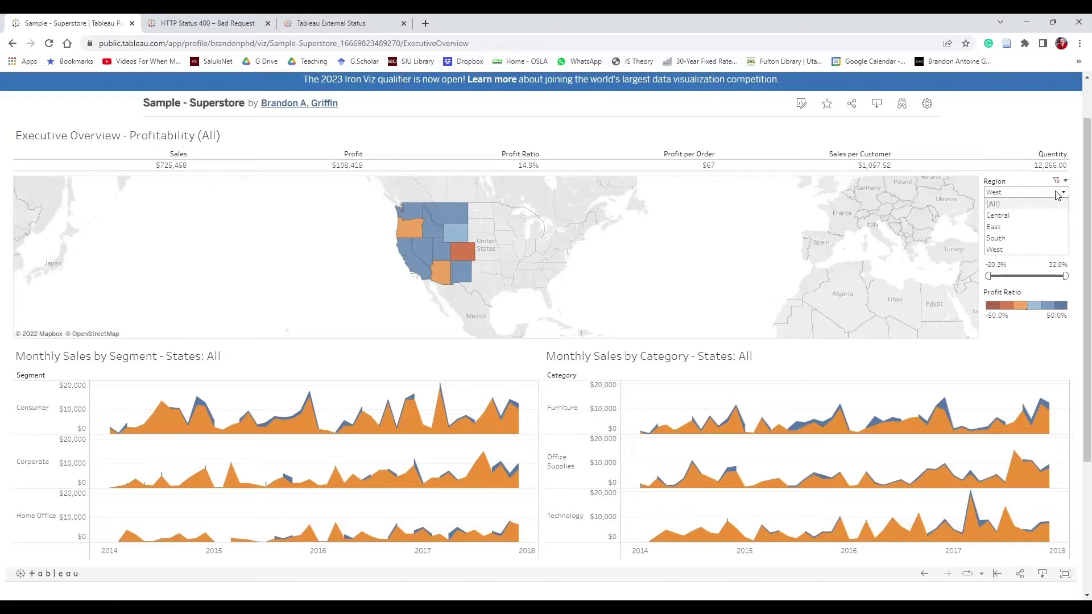
click(1045, 204)
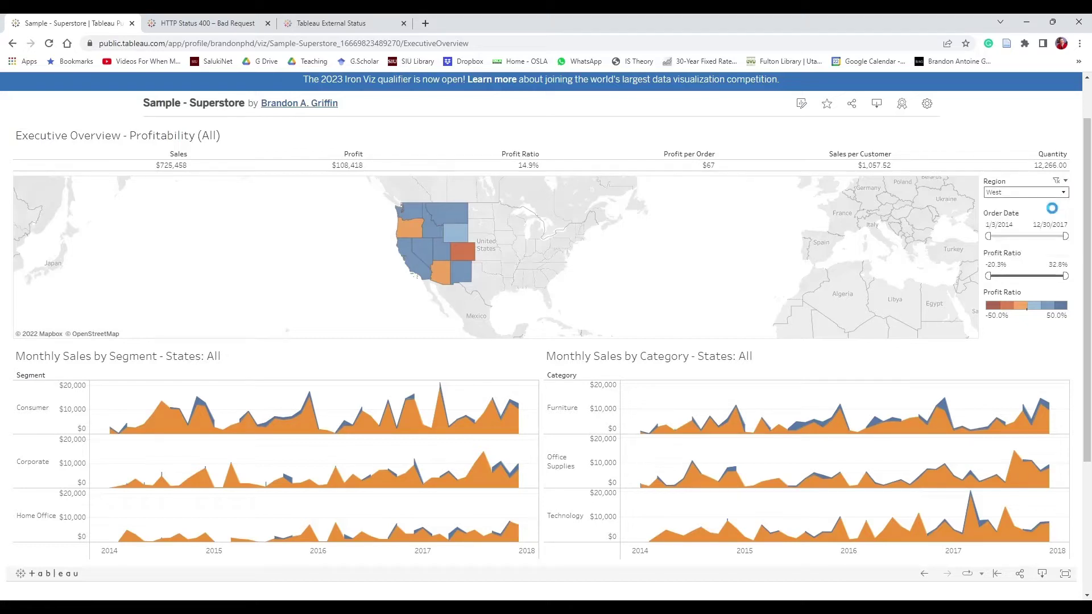
Turn off Allow Access in the viz settings so others cannot download or copy the viz
click(927, 107)
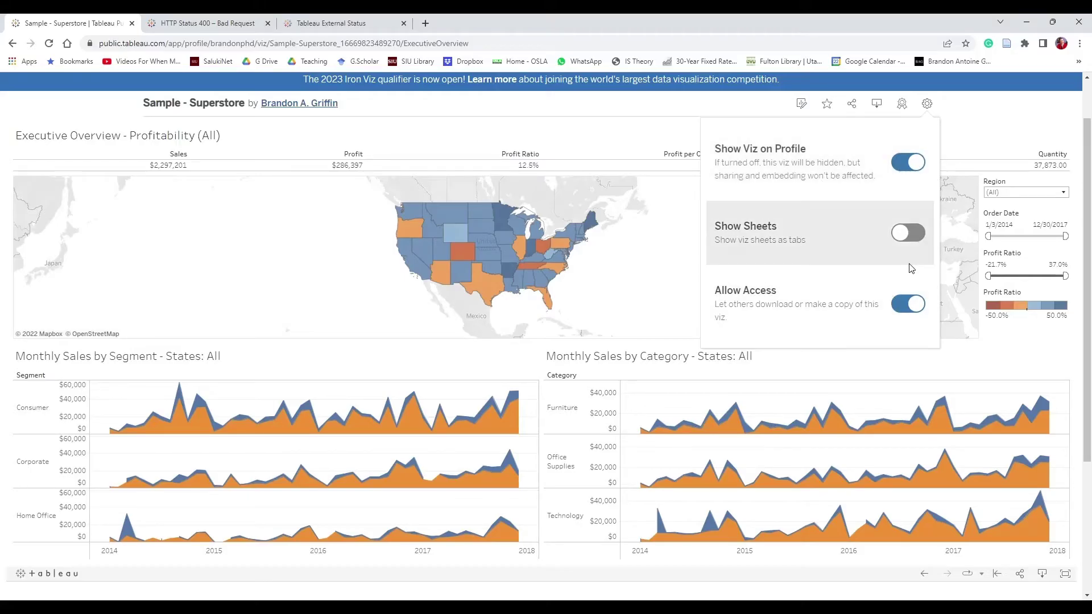
click(903, 307)
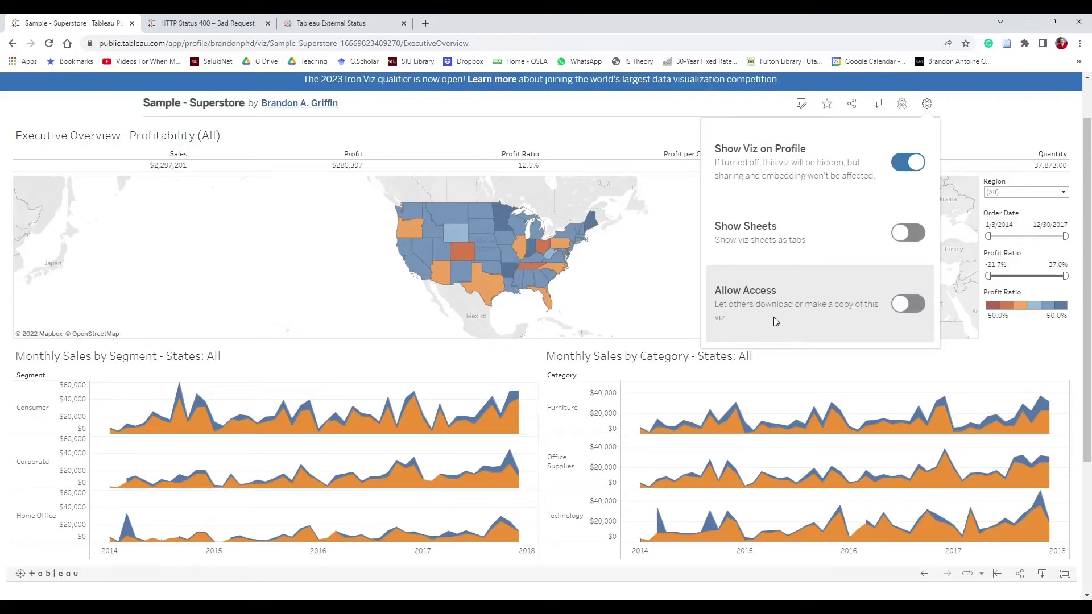
click(928, 111)
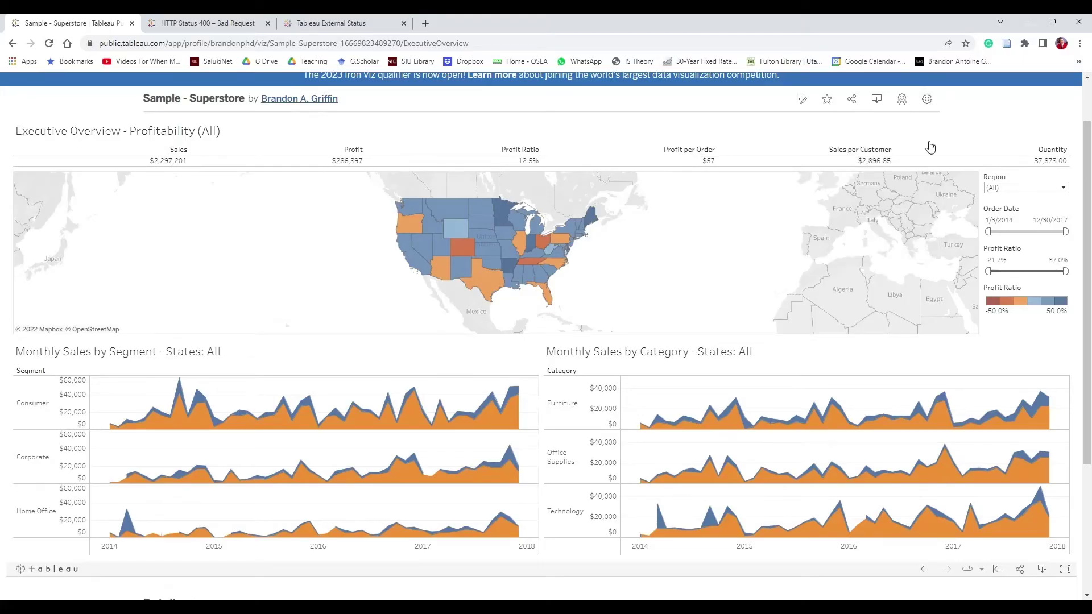
scroll(906, 194, down, 4)
scroll(320, 454, up, 4)
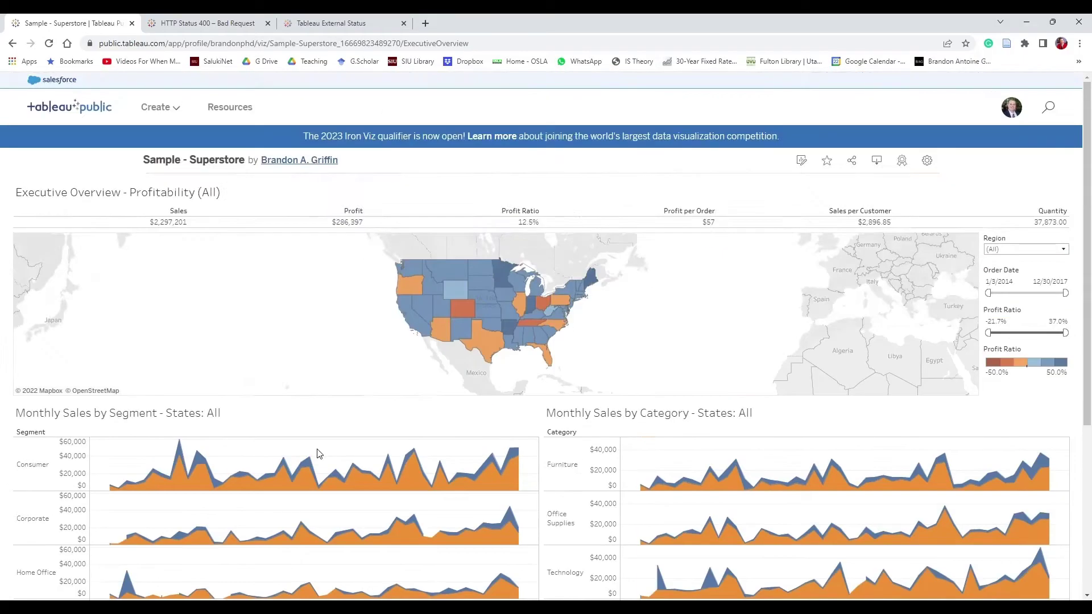
click(926, 161)
click(926, 164)
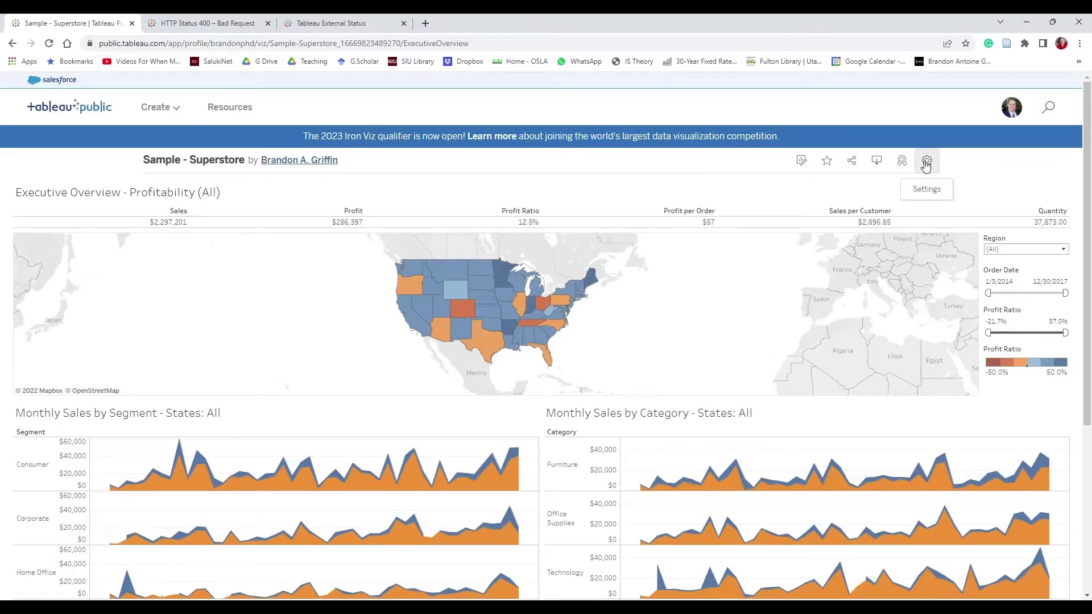
scroll(927, 165, down, 1)
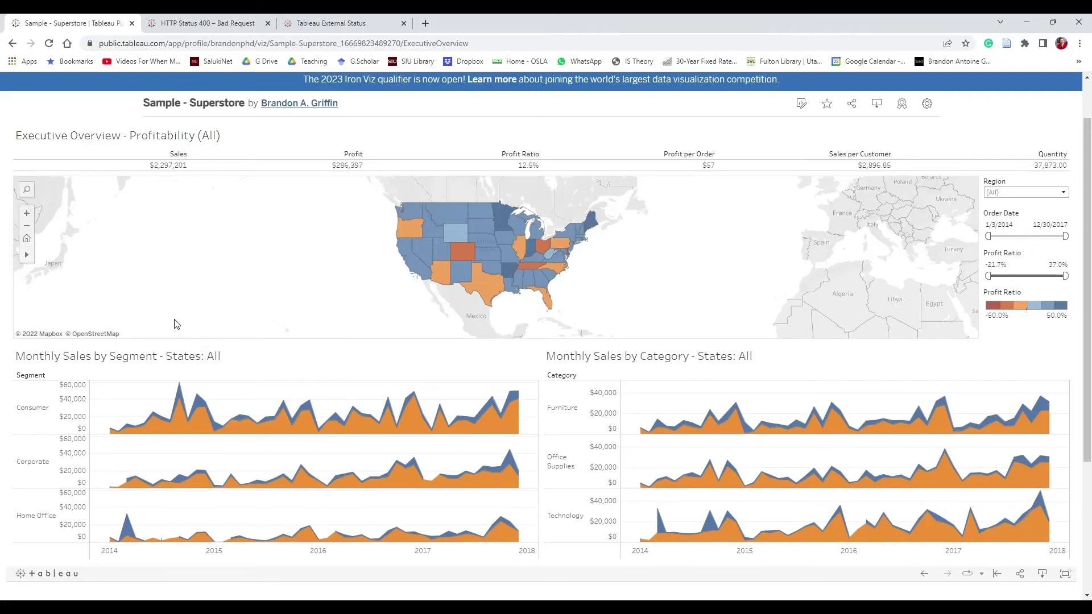
scroll(177, 325, up, 1)
scroll(418, 136, up, 1)
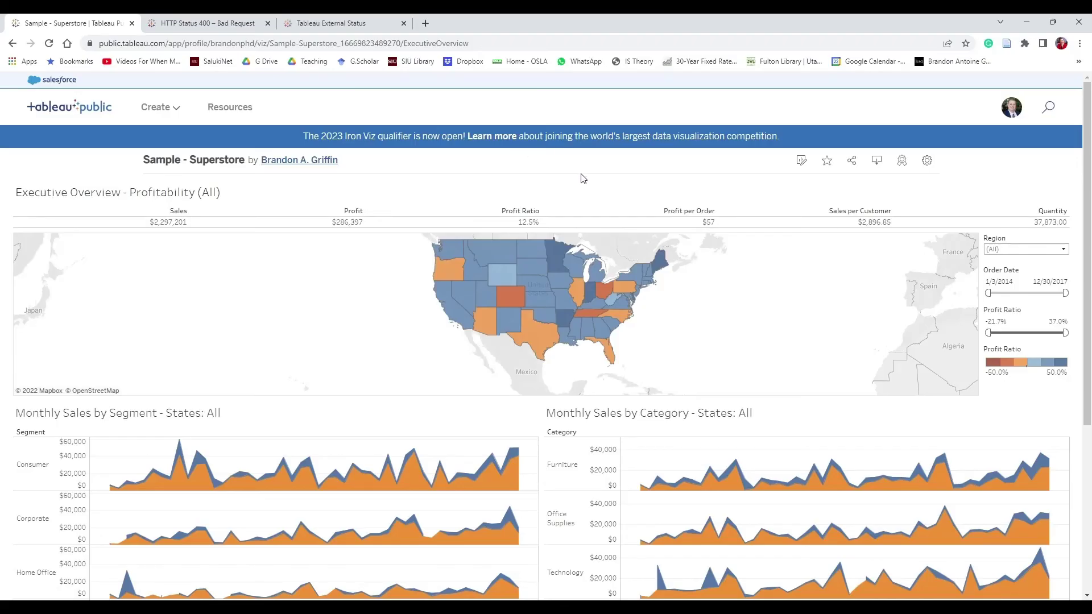
scroll(585, 170, down, 1)
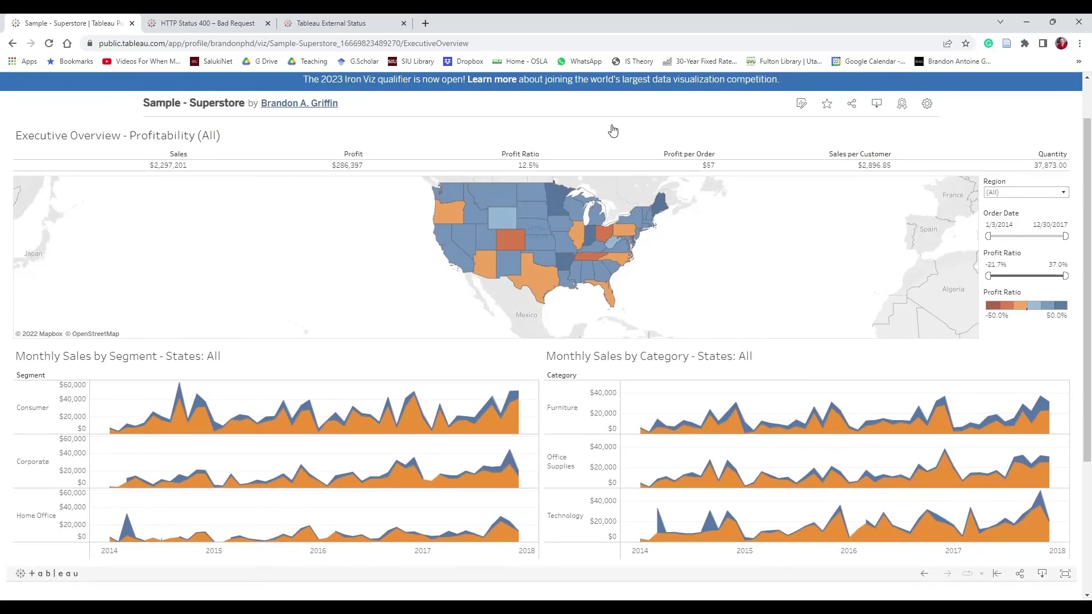